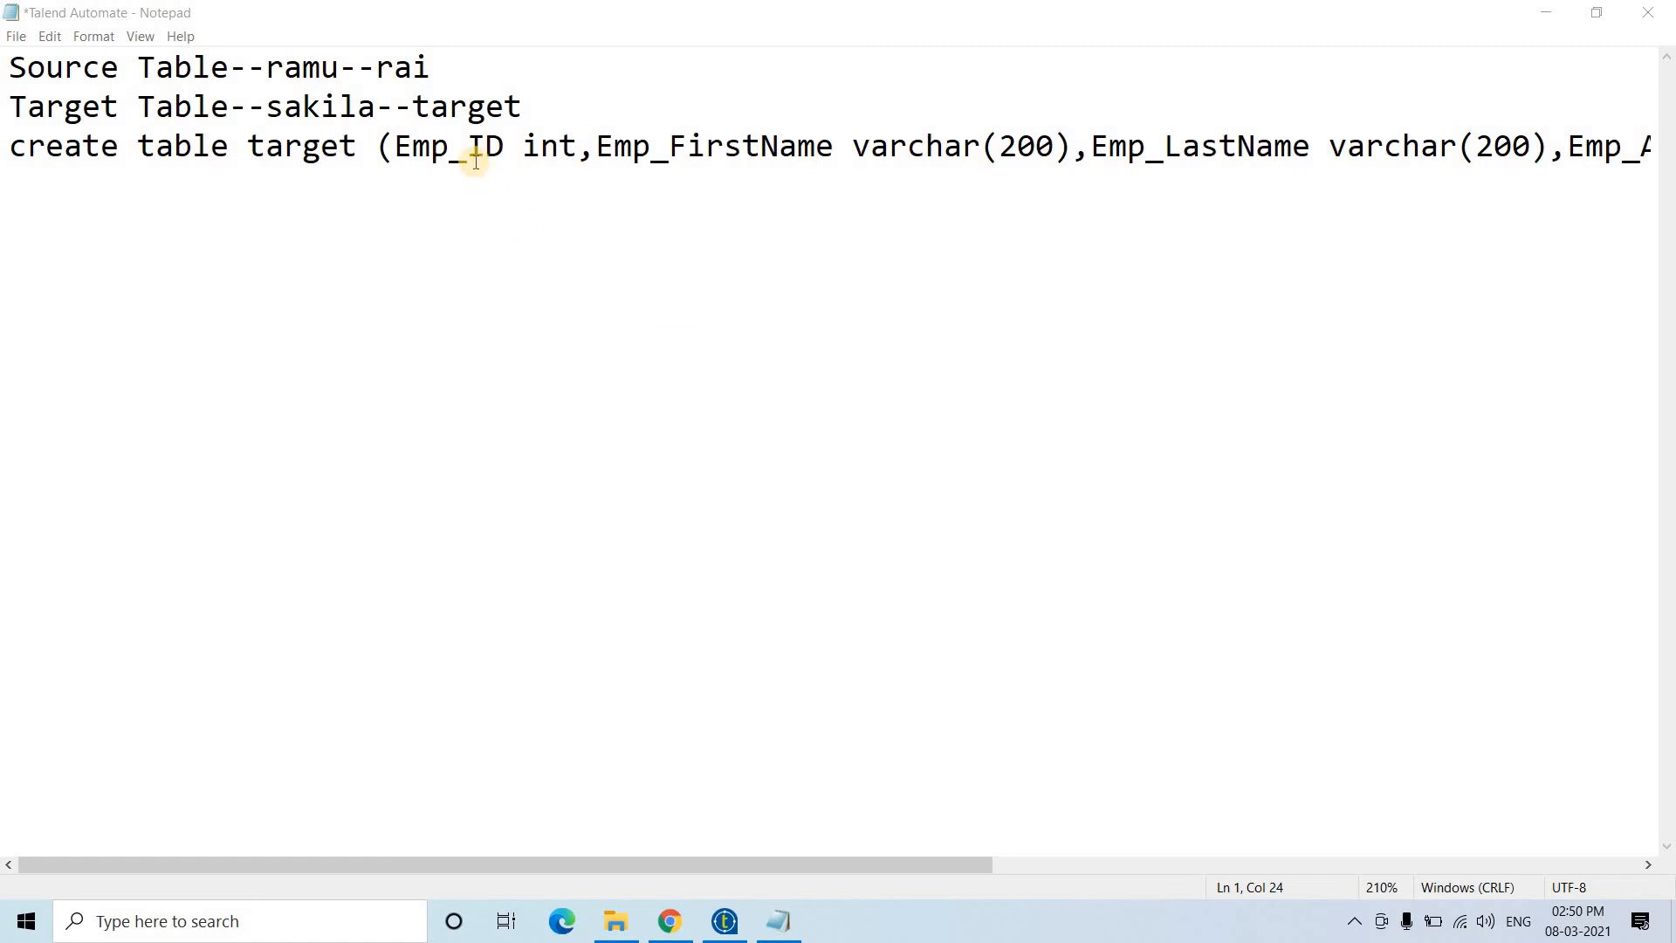
- Highlight the source database ramu, source table rai and target database sakila in the notes
{"action": "left_click_drag", "start_coordinate": [376, 68], "coordinate": [431, 68]}
{"action": "left_click_drag", "start_coordinate": [266, 68], "coordinate": [339, 68]}
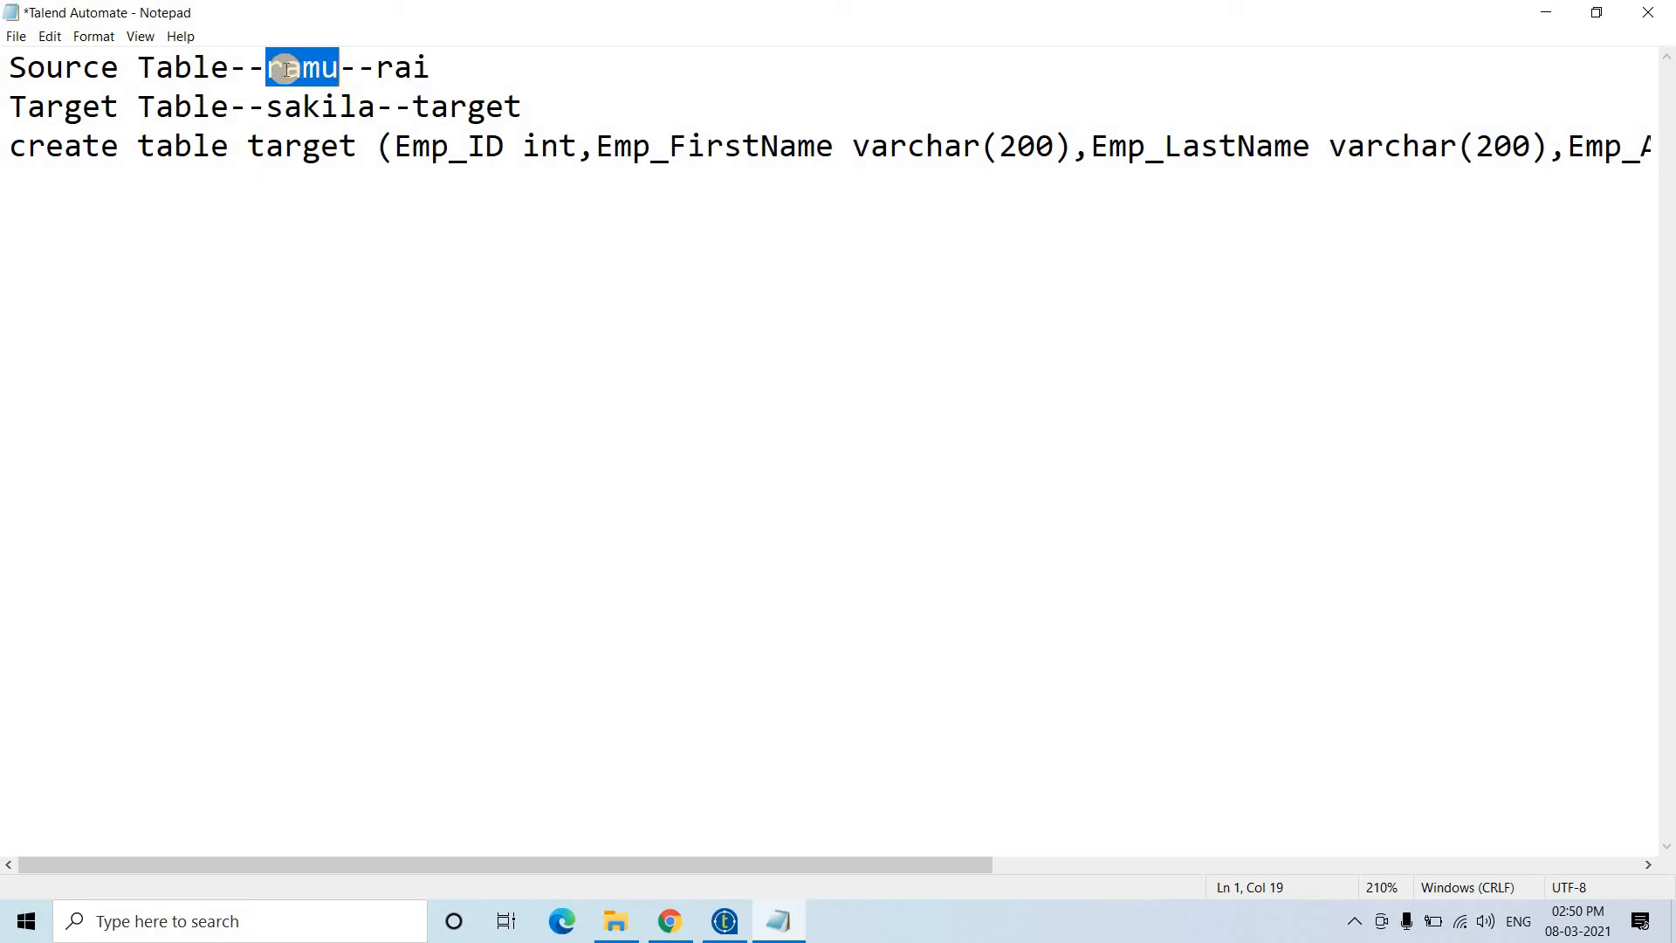
{"action": "left_click", "coordinate": [395, 68]}
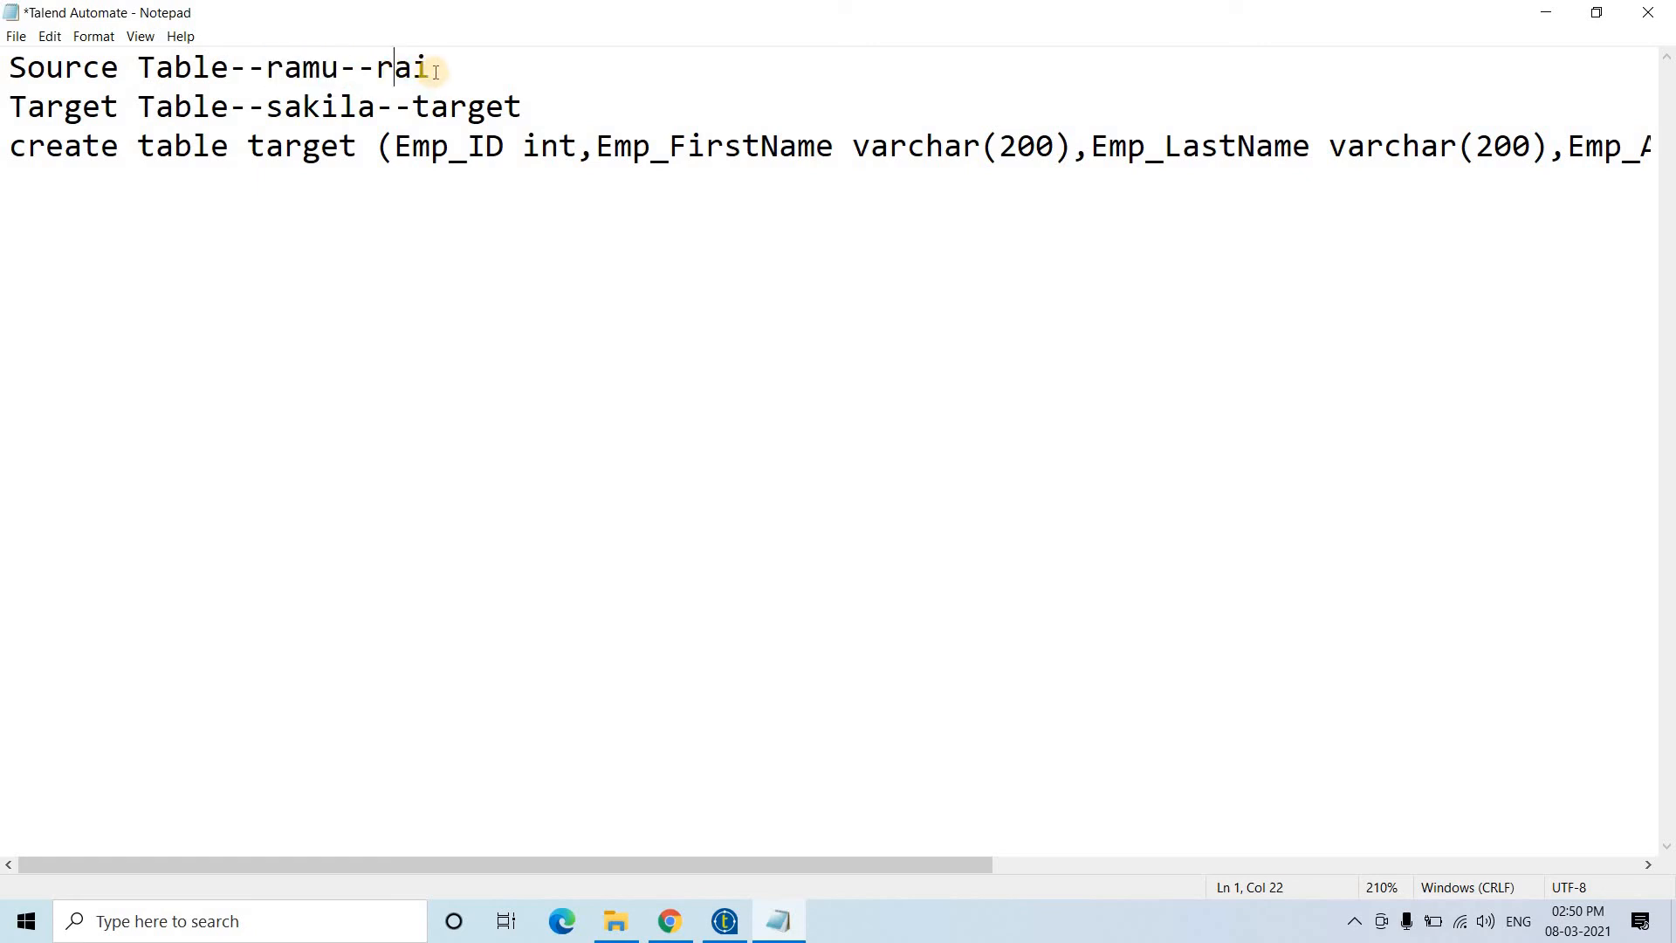
{"action": "left_click", "coordinate": [431, 69]}
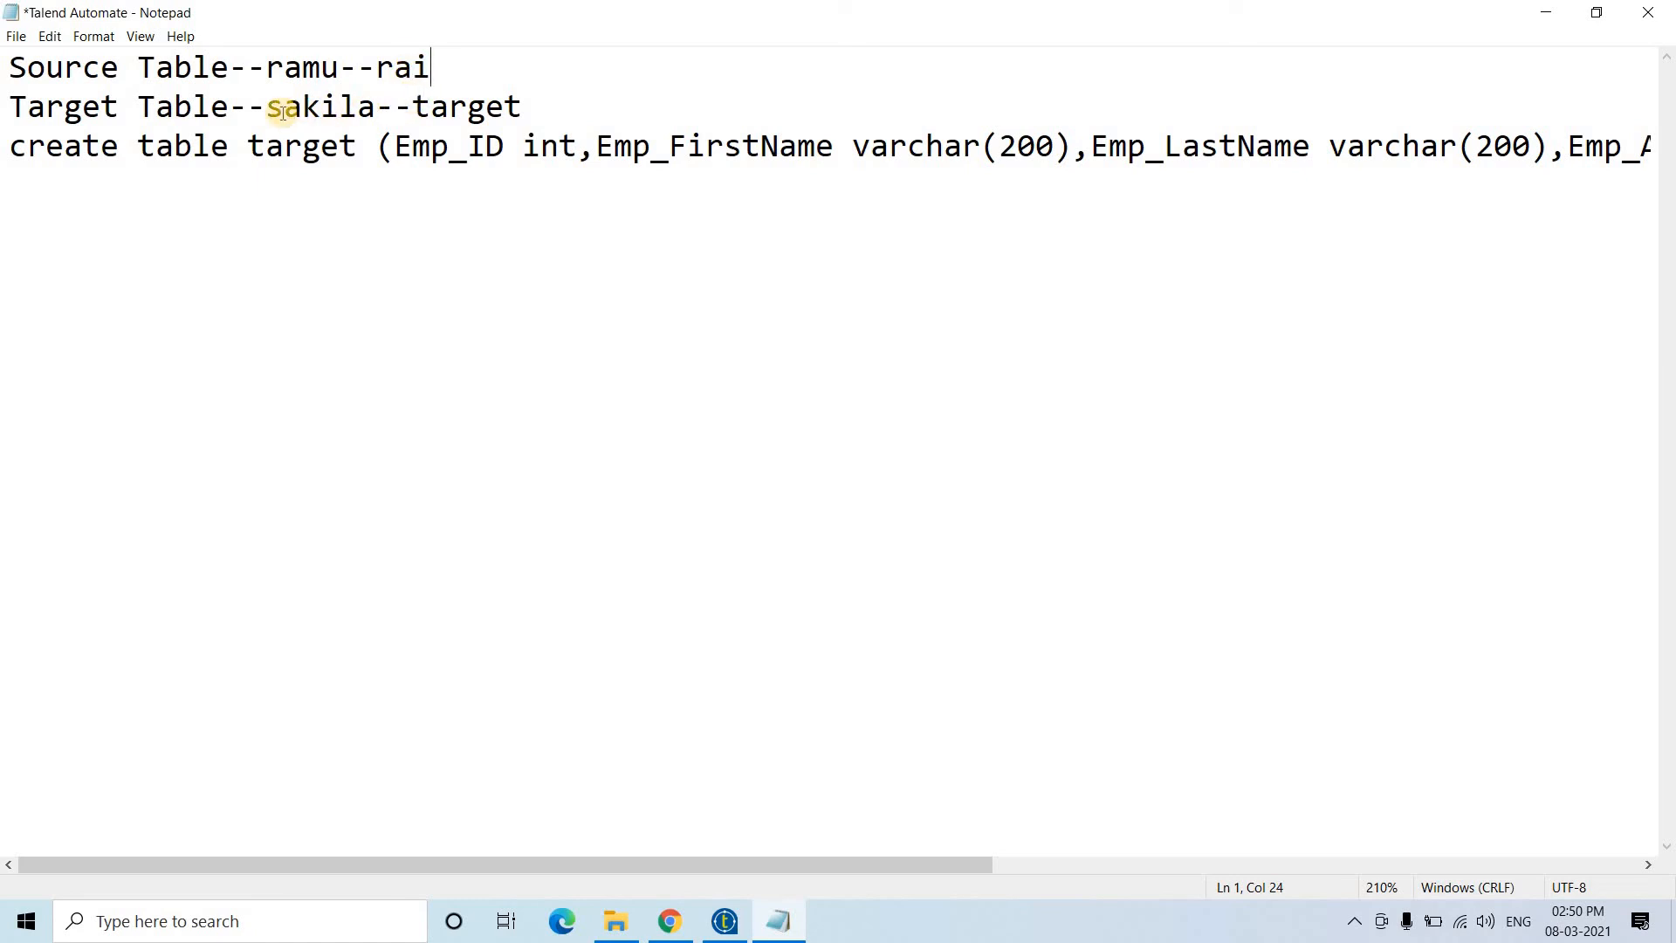
{"action": "left_click_drag", "start_coordinate": [268, 109], "coordinate": [528, 106]}
{"action": "left_click", "coordinate": [528, 107]}
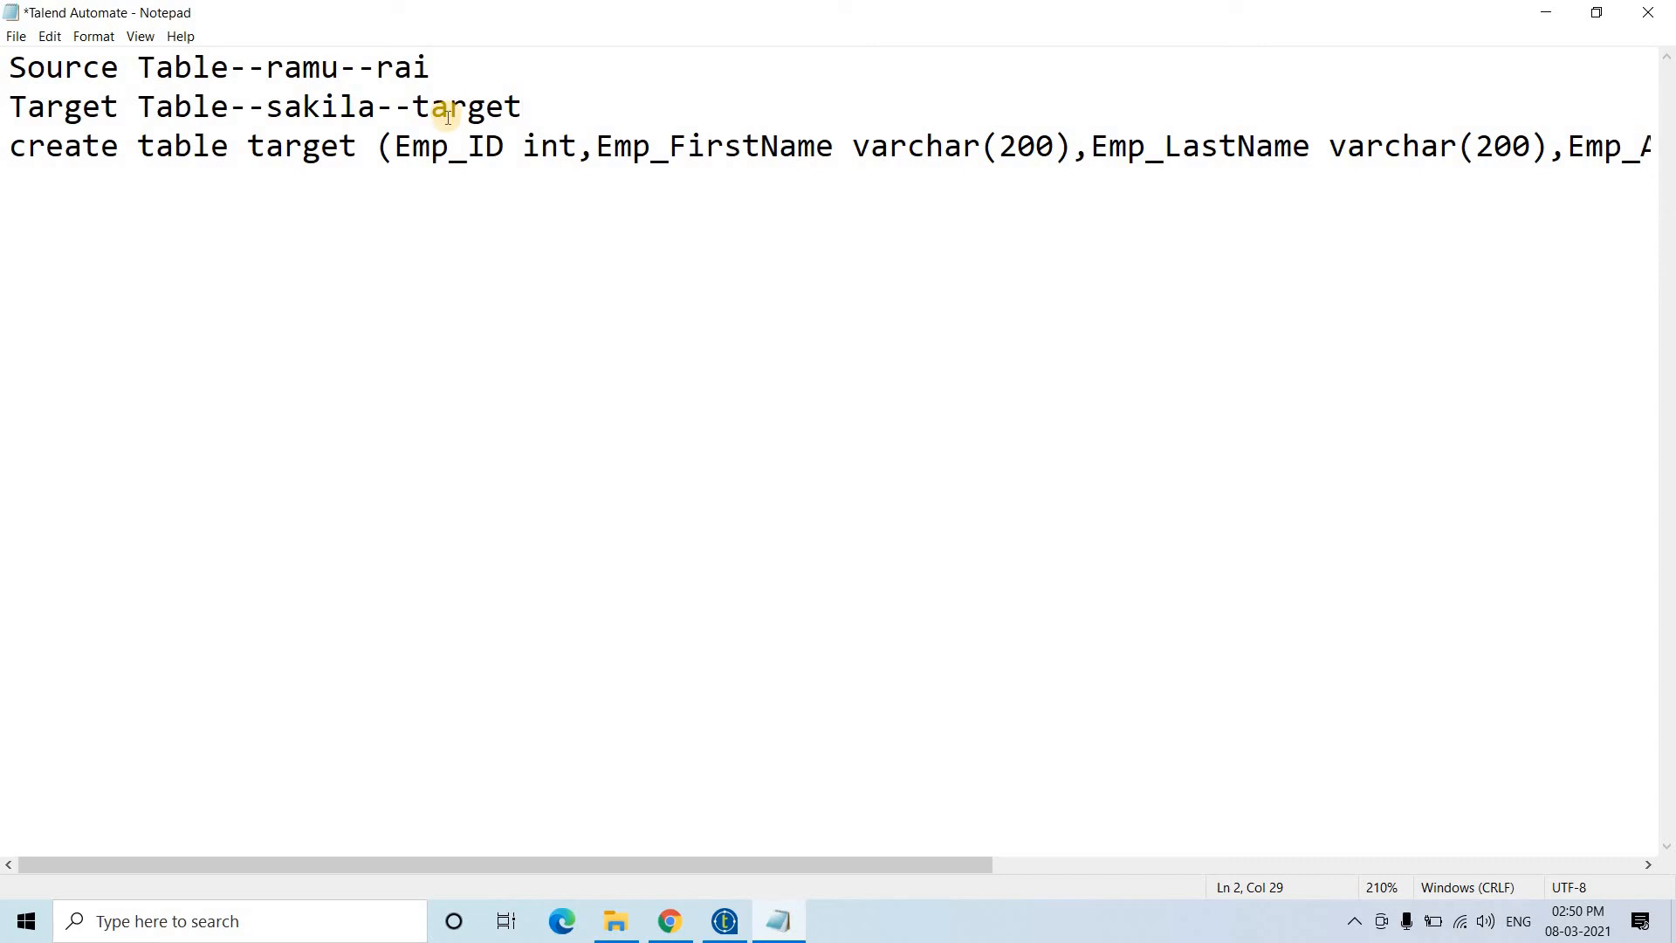
- Launch the MySQL 8.0 Command Line Client and log in with the account password
{"action": "left_click", "coordinate": [290, 931]}
{"action": "type", "text": "Mysql"}
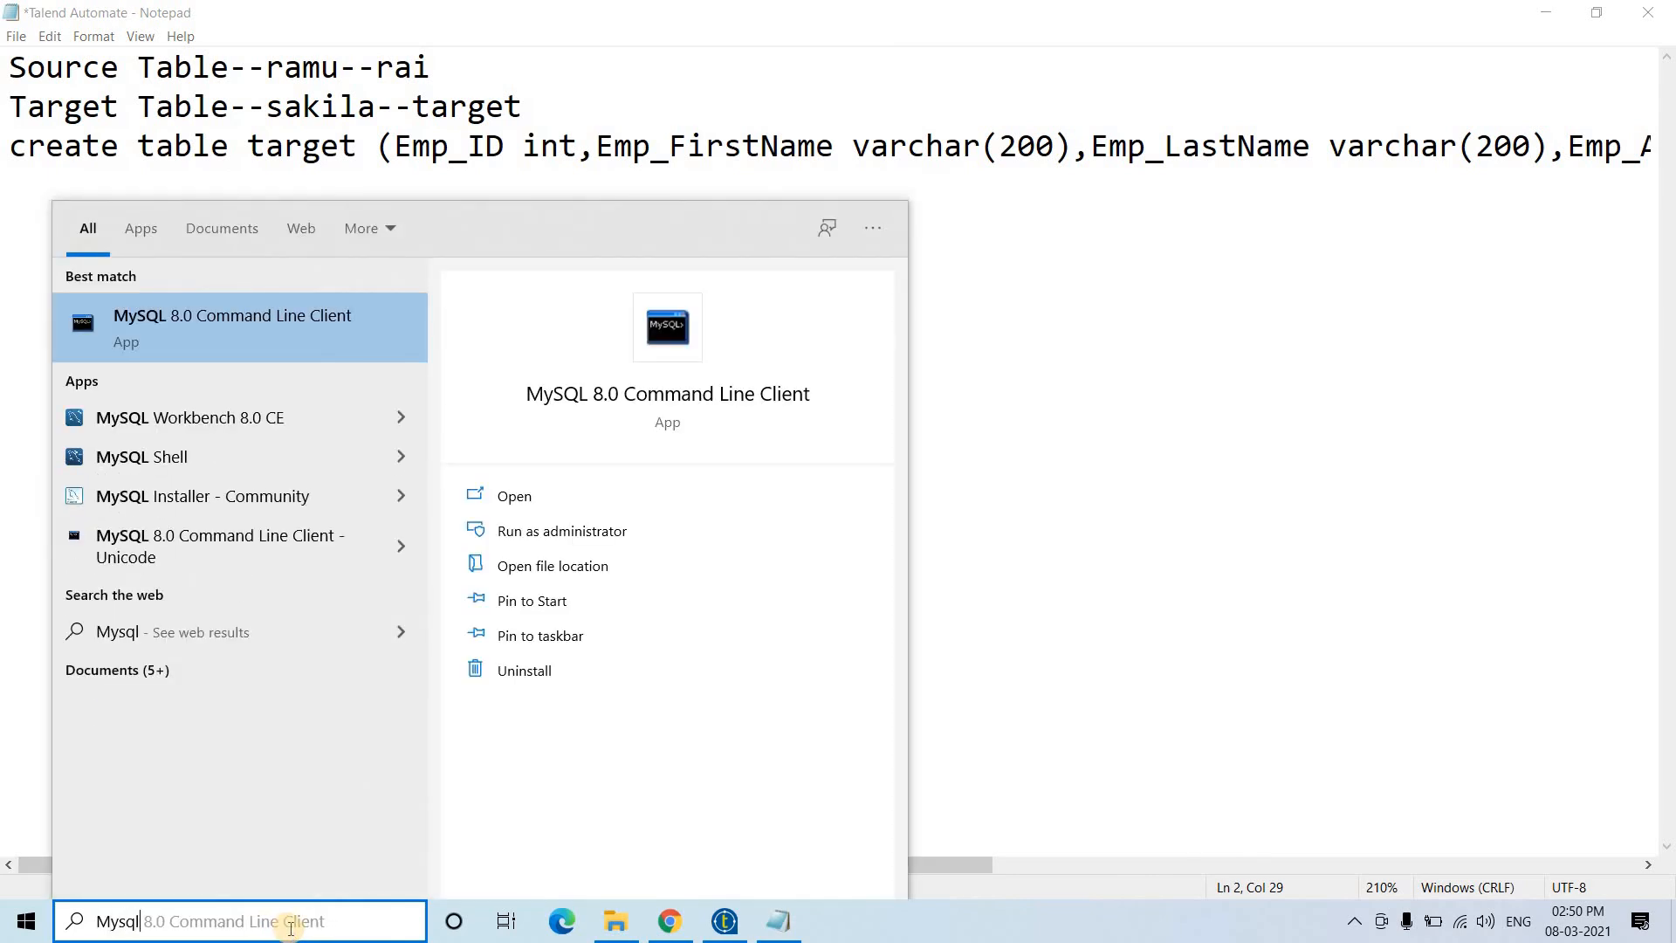
{"action": "key", "text": "Return"}
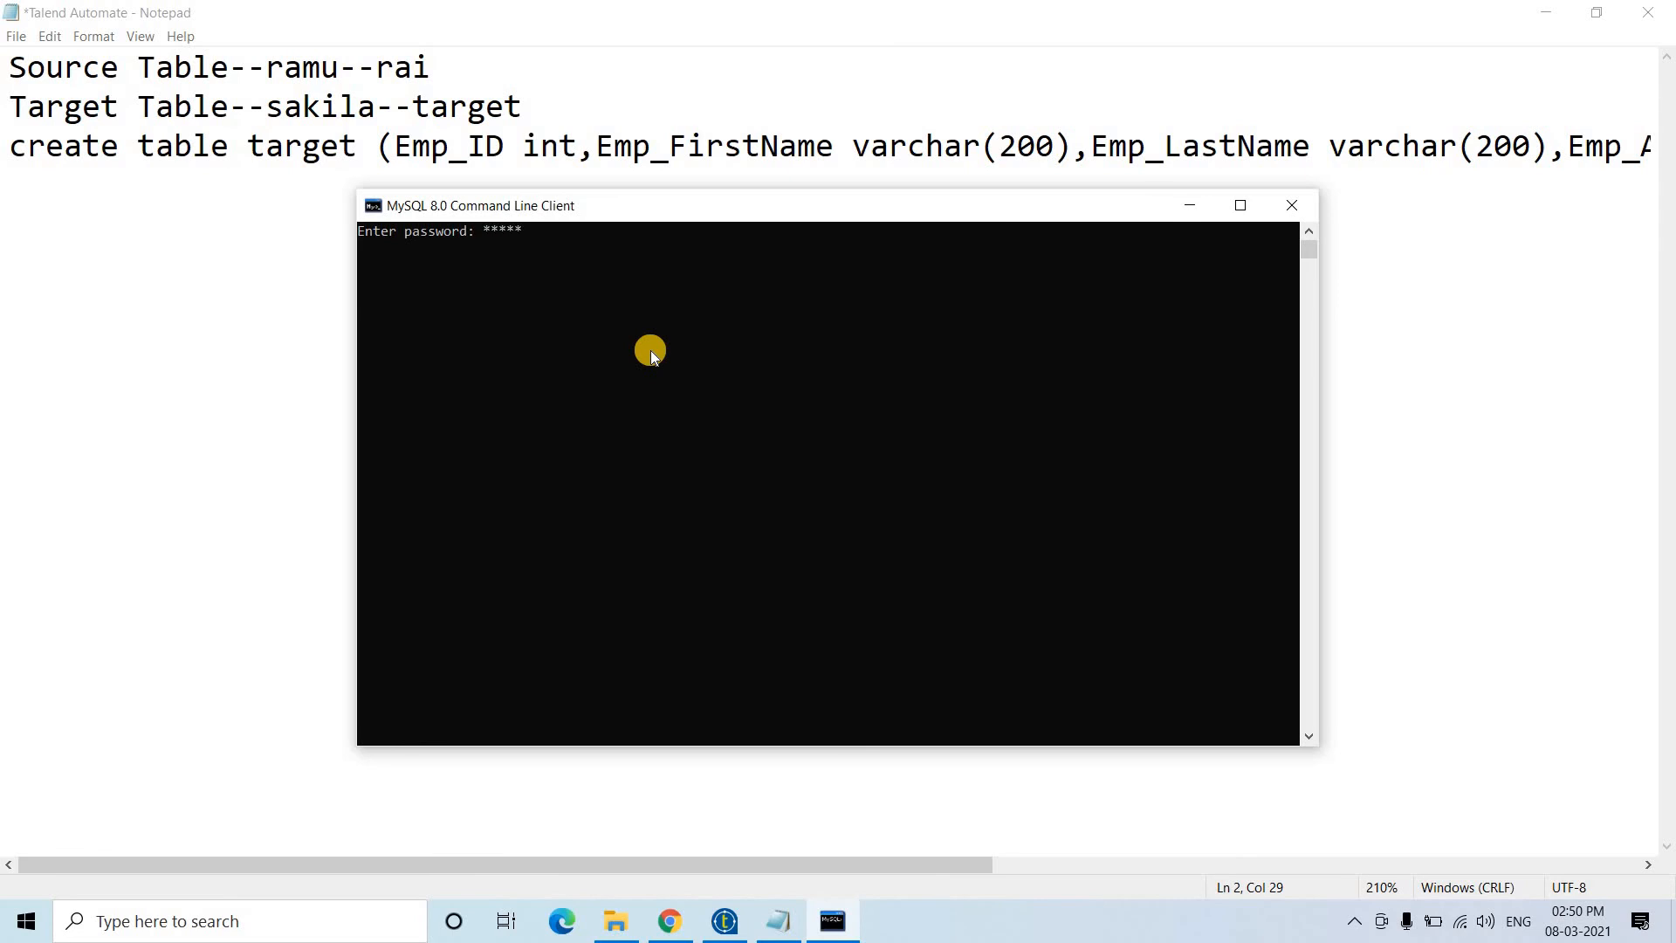
{"action": "type", "text": "*"}
{"action": "key", "text": "Return"}
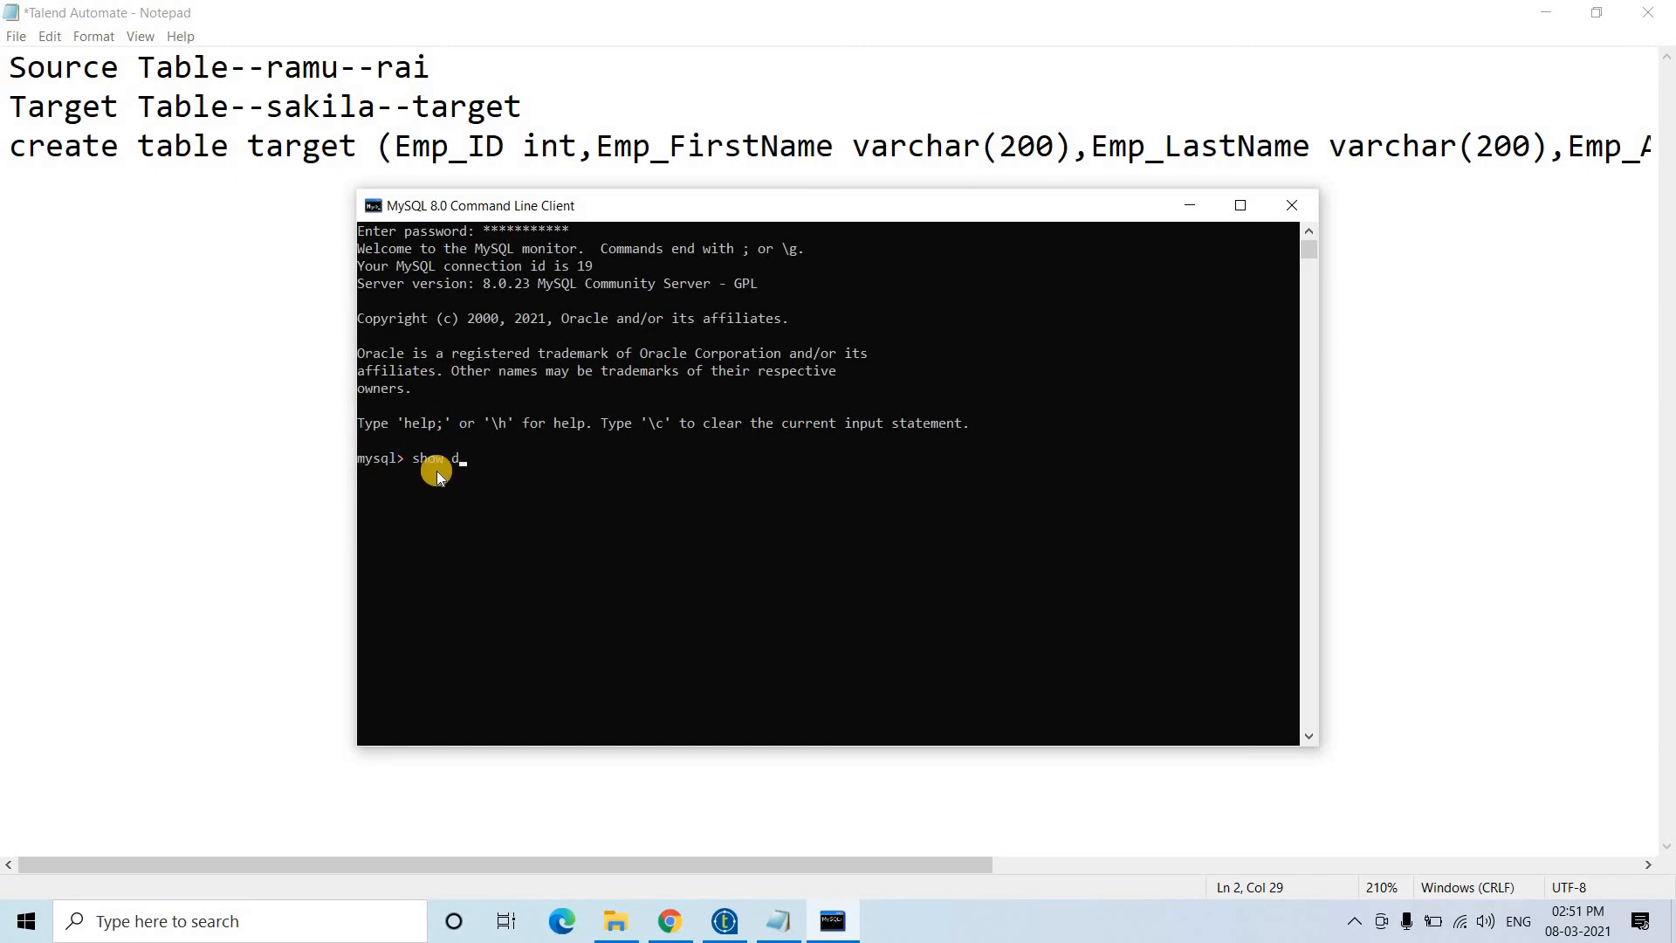
- List all databases with show databases;, correcting the misspelt first attempt
{"action": "type", "text": "show dabases;"}
{"action": "key", "text": "Return"}
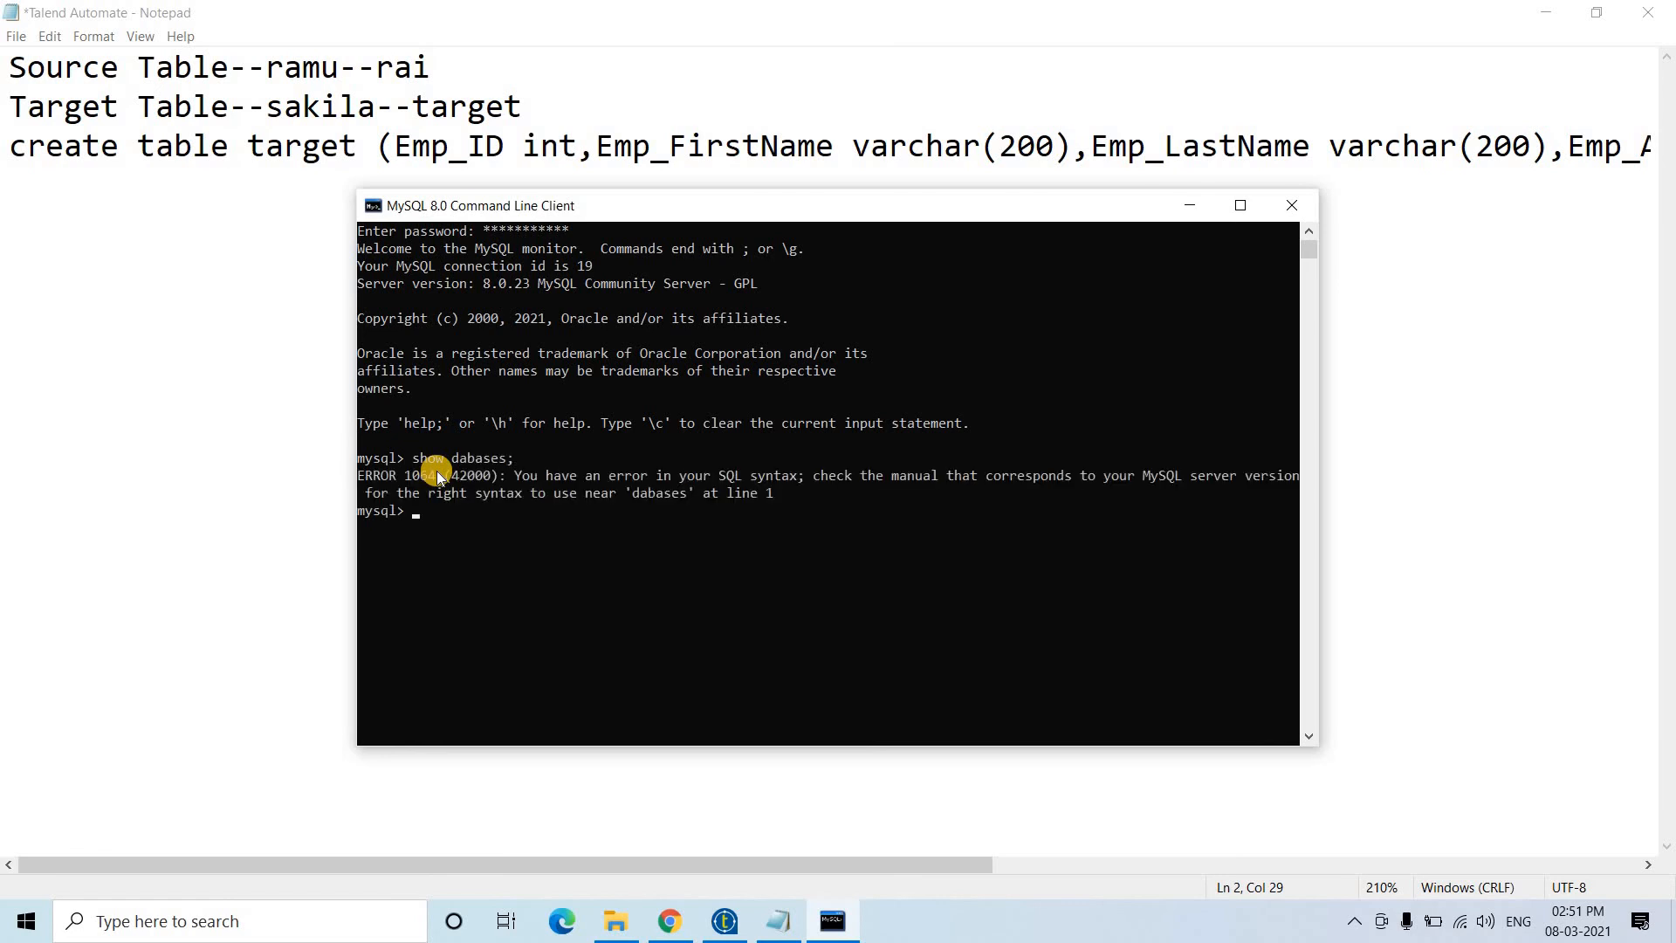
{"action": "key", "text": "Up"}
{"action": "key", "text": "Left"}
{"action": "key", "text": "Left"}
{"action": "key", "text": "Left"}
{"action": "key", "text": "Left"}
{"action": "key", "text": "Left"}
{"action": "key", "text": "BackSpace"}
{"action": "type", "text": "t"}
{"action": "key", "text": "End"}
{"action": "key", "text": "BackSpace"}
{"action": "key", "text": "BackSpace"}
{"action": "key", "text": "BackSpace"}
{"action": "key", "text": "BackSpace"}
{"action": "type", "text": "bases;"}
{"action": "key", "text": "Return"}
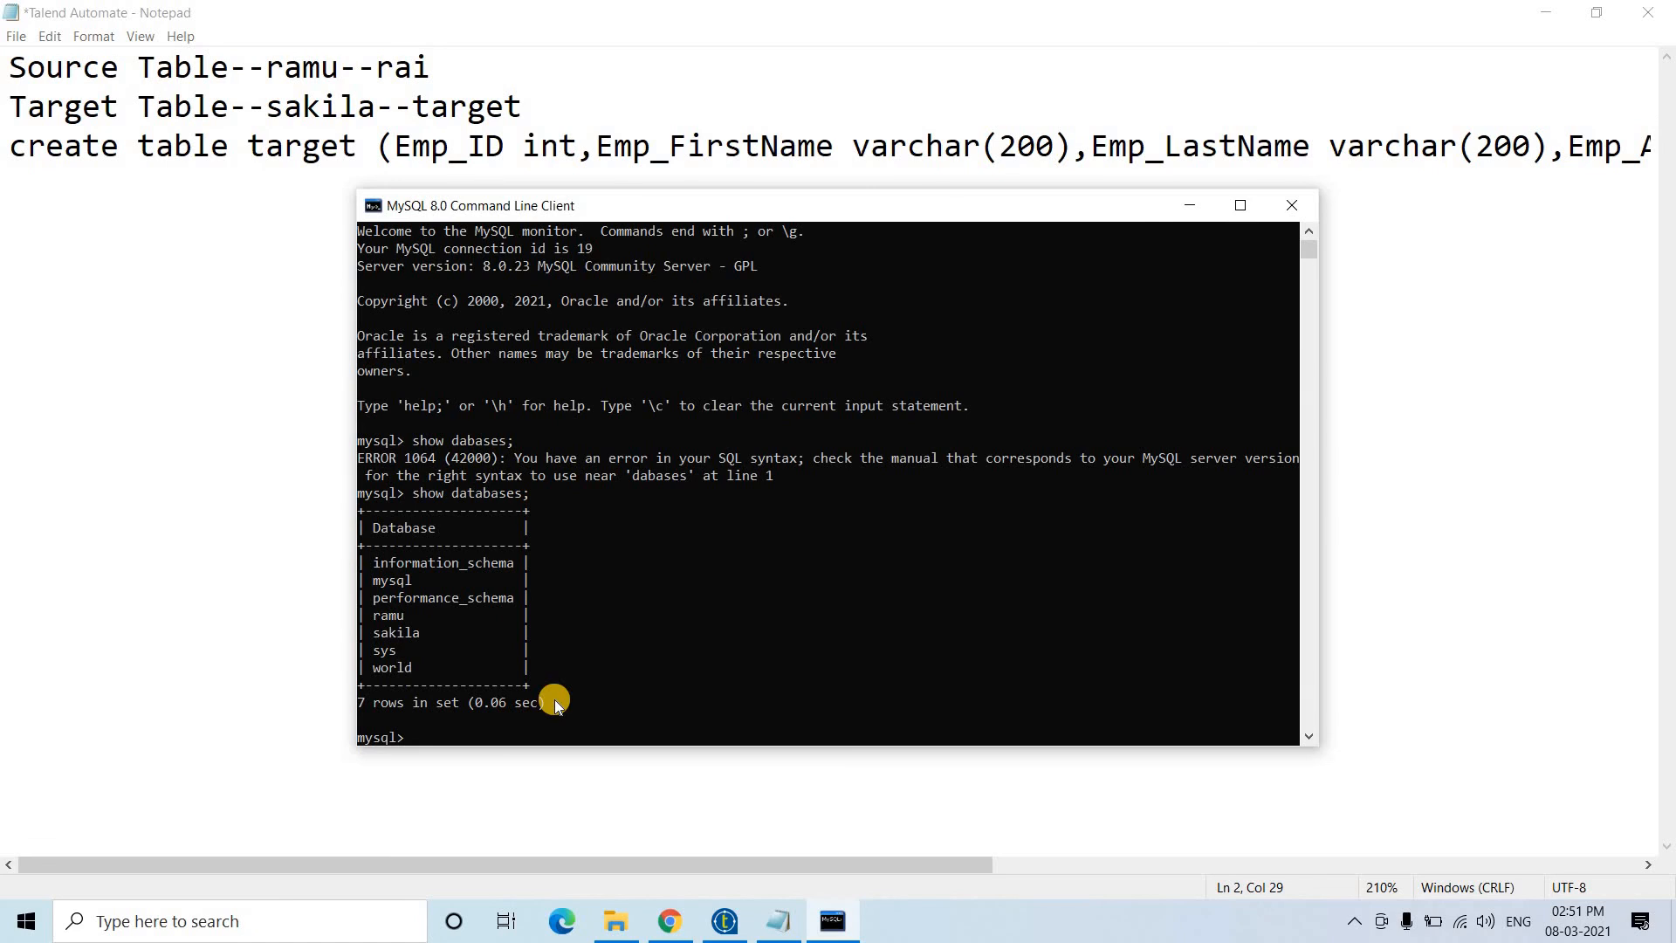
- Switch to the ramu database and list its tables: bu, mysqlrow_demo and rai
{"action": "type", "text": "use r"}
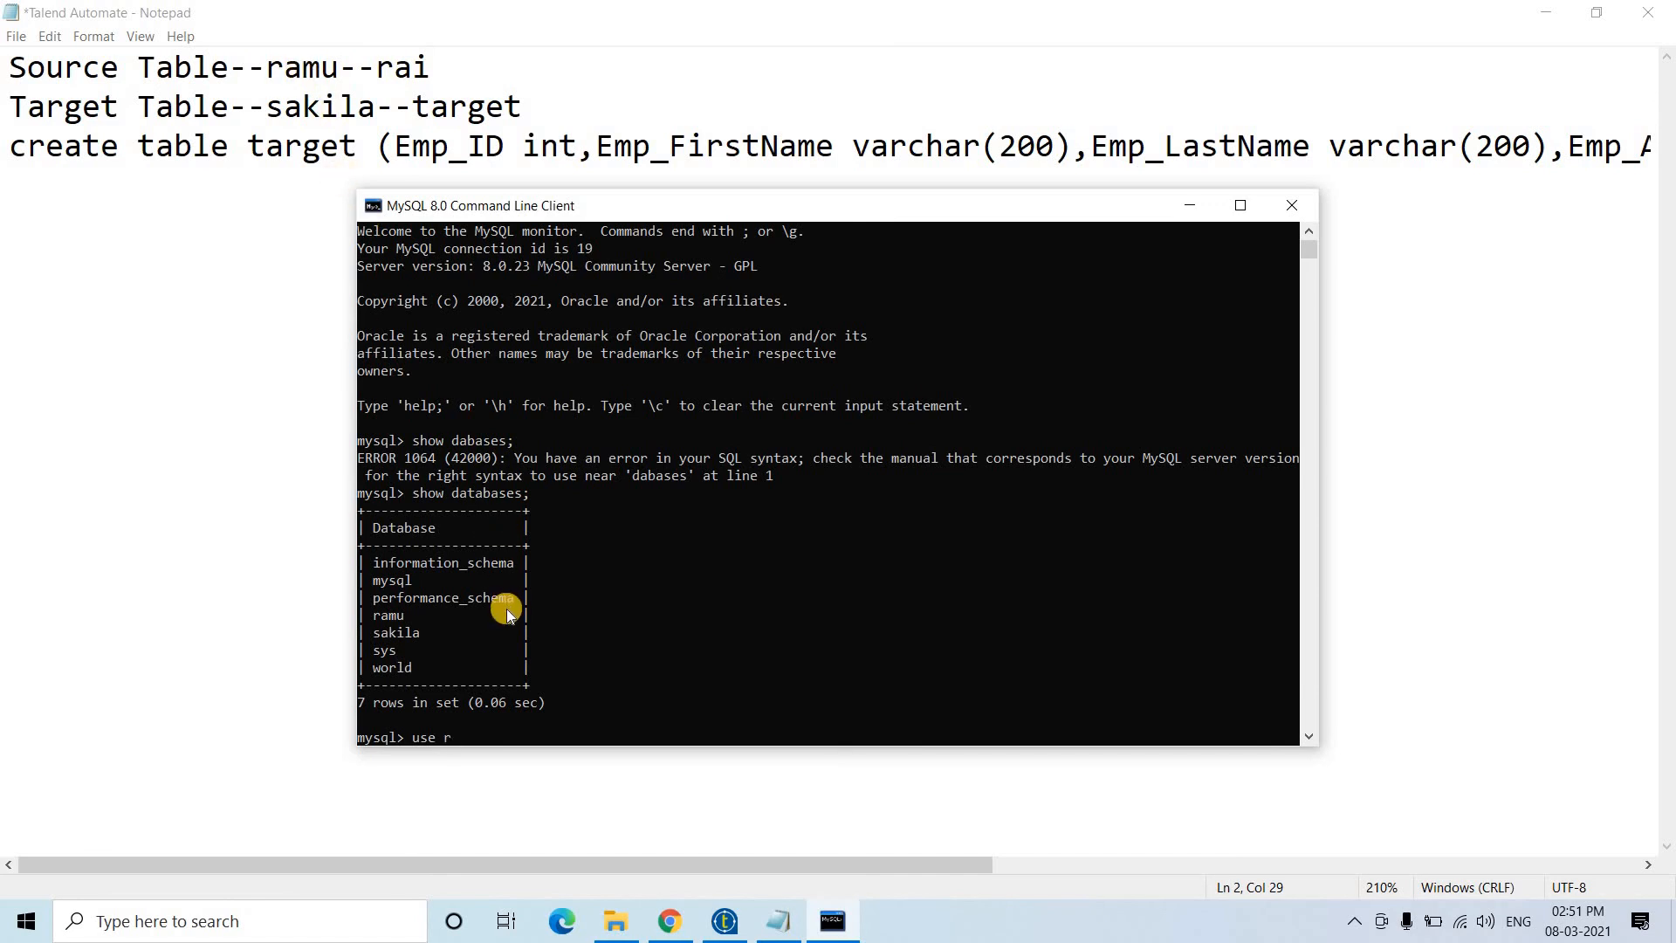
{"action": "type", "text": "amu;"}
{"action": "key", "text": "Return"}
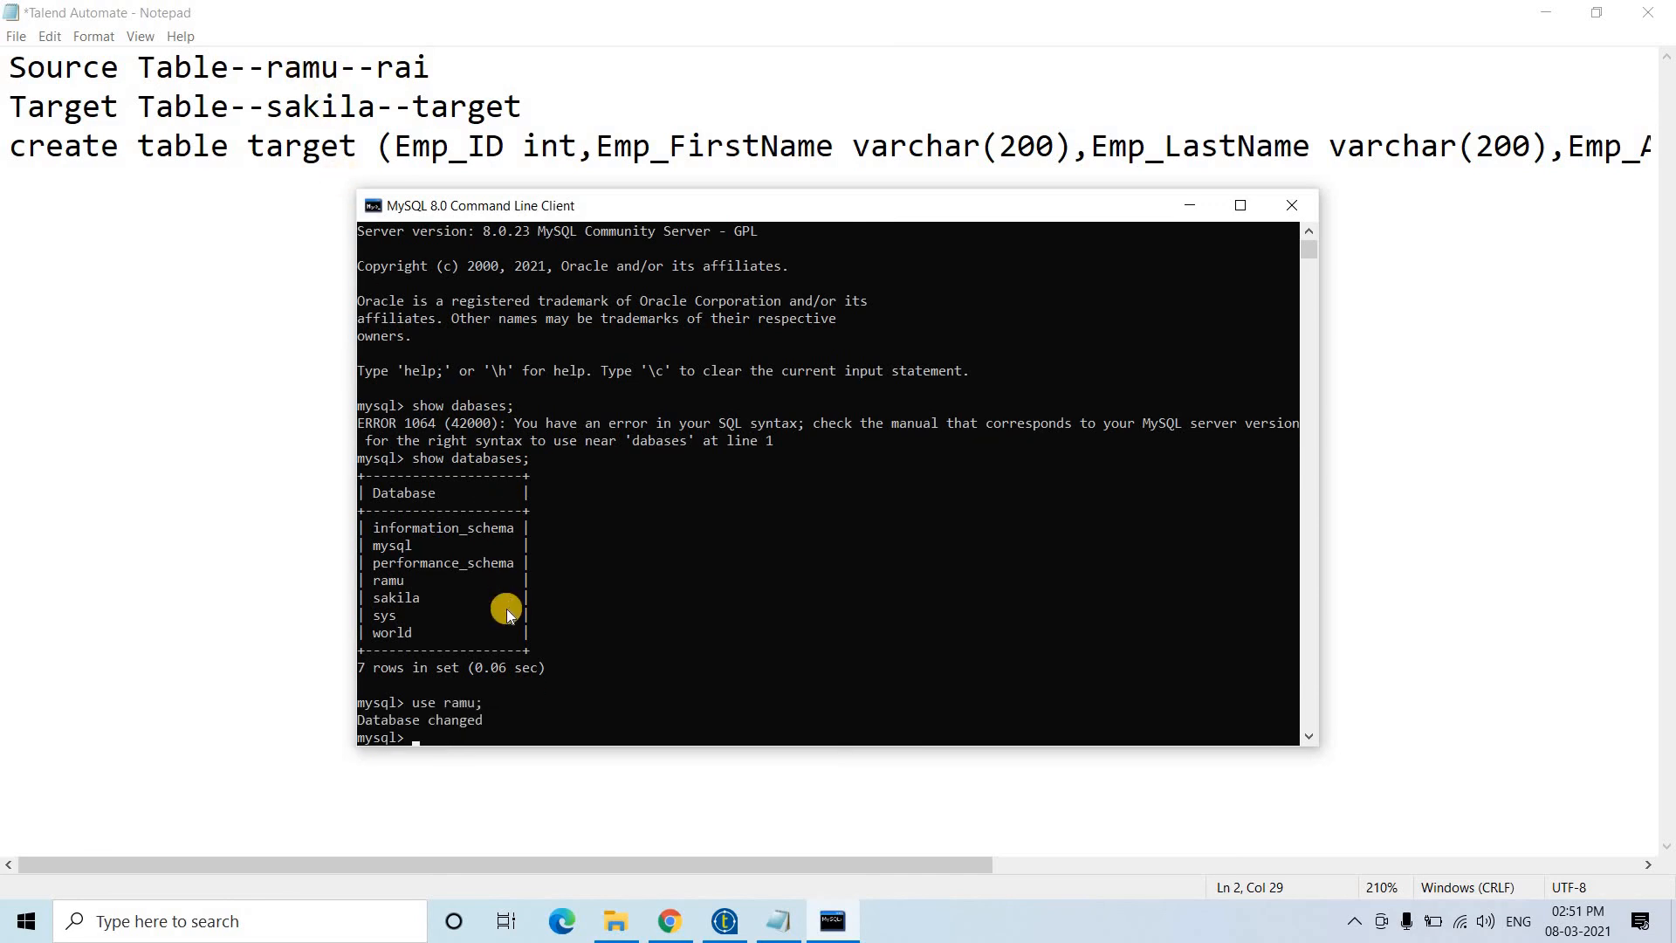
{"action": "type", "text": "show tables;"}
{"action": "key", "text": "Return"}
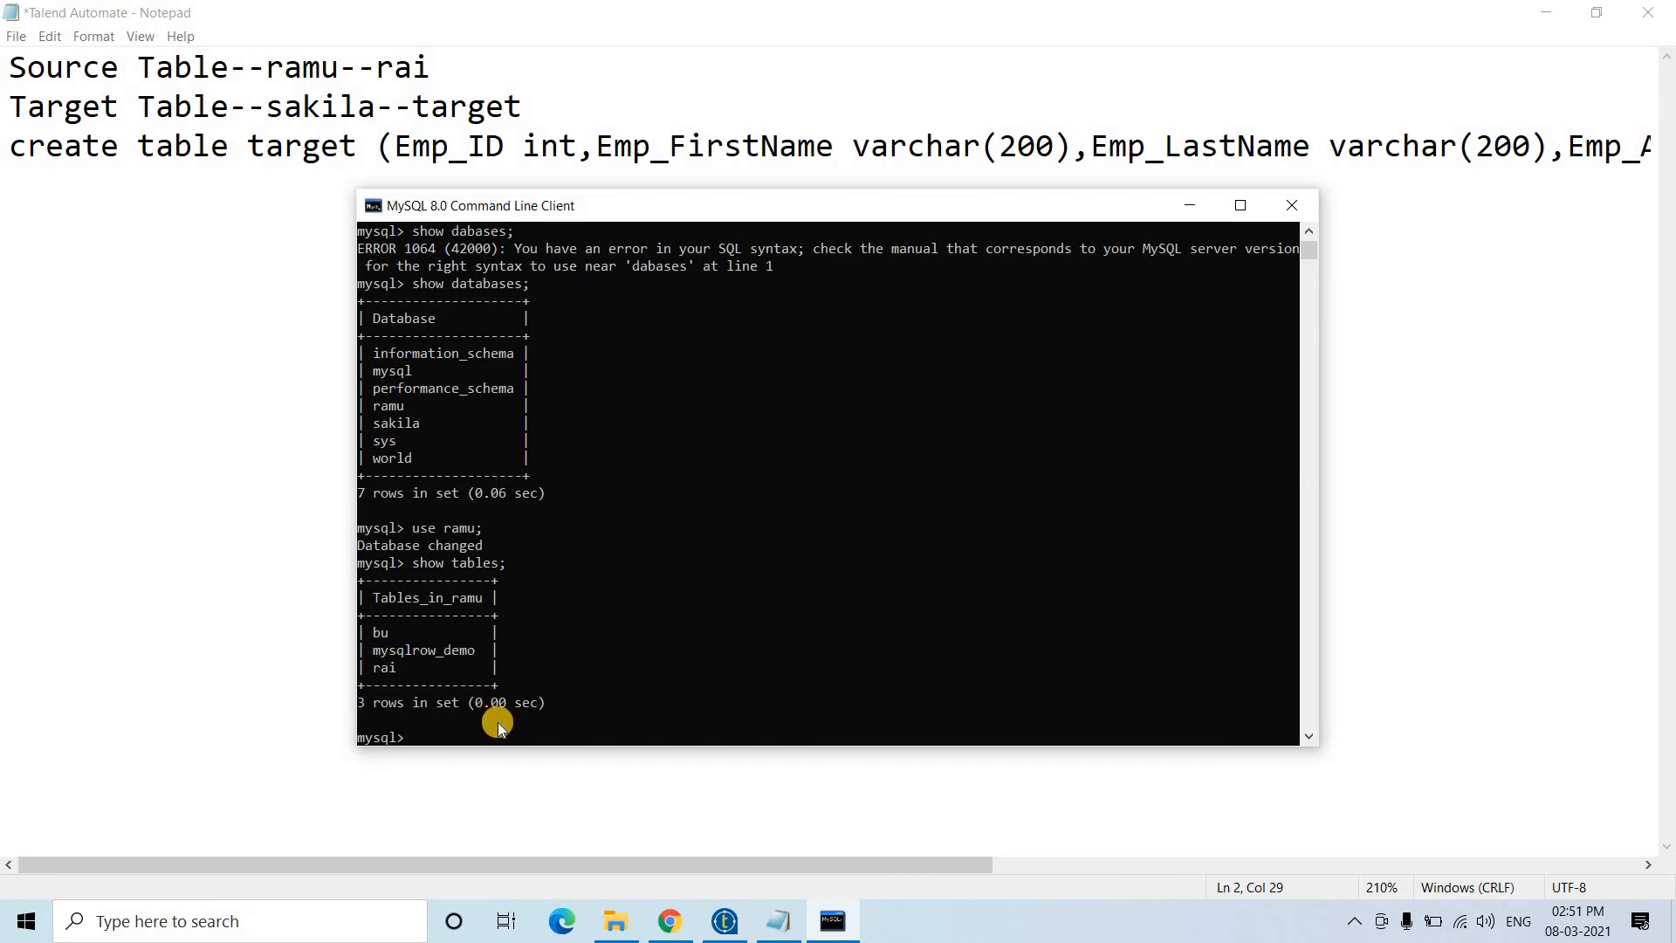
{"action": "type", "text": "select * from rai;"}
- Show the rai table's three employee rows (IDs 101–103), then switch to sakila
{"action": "key", "text": "Return"}
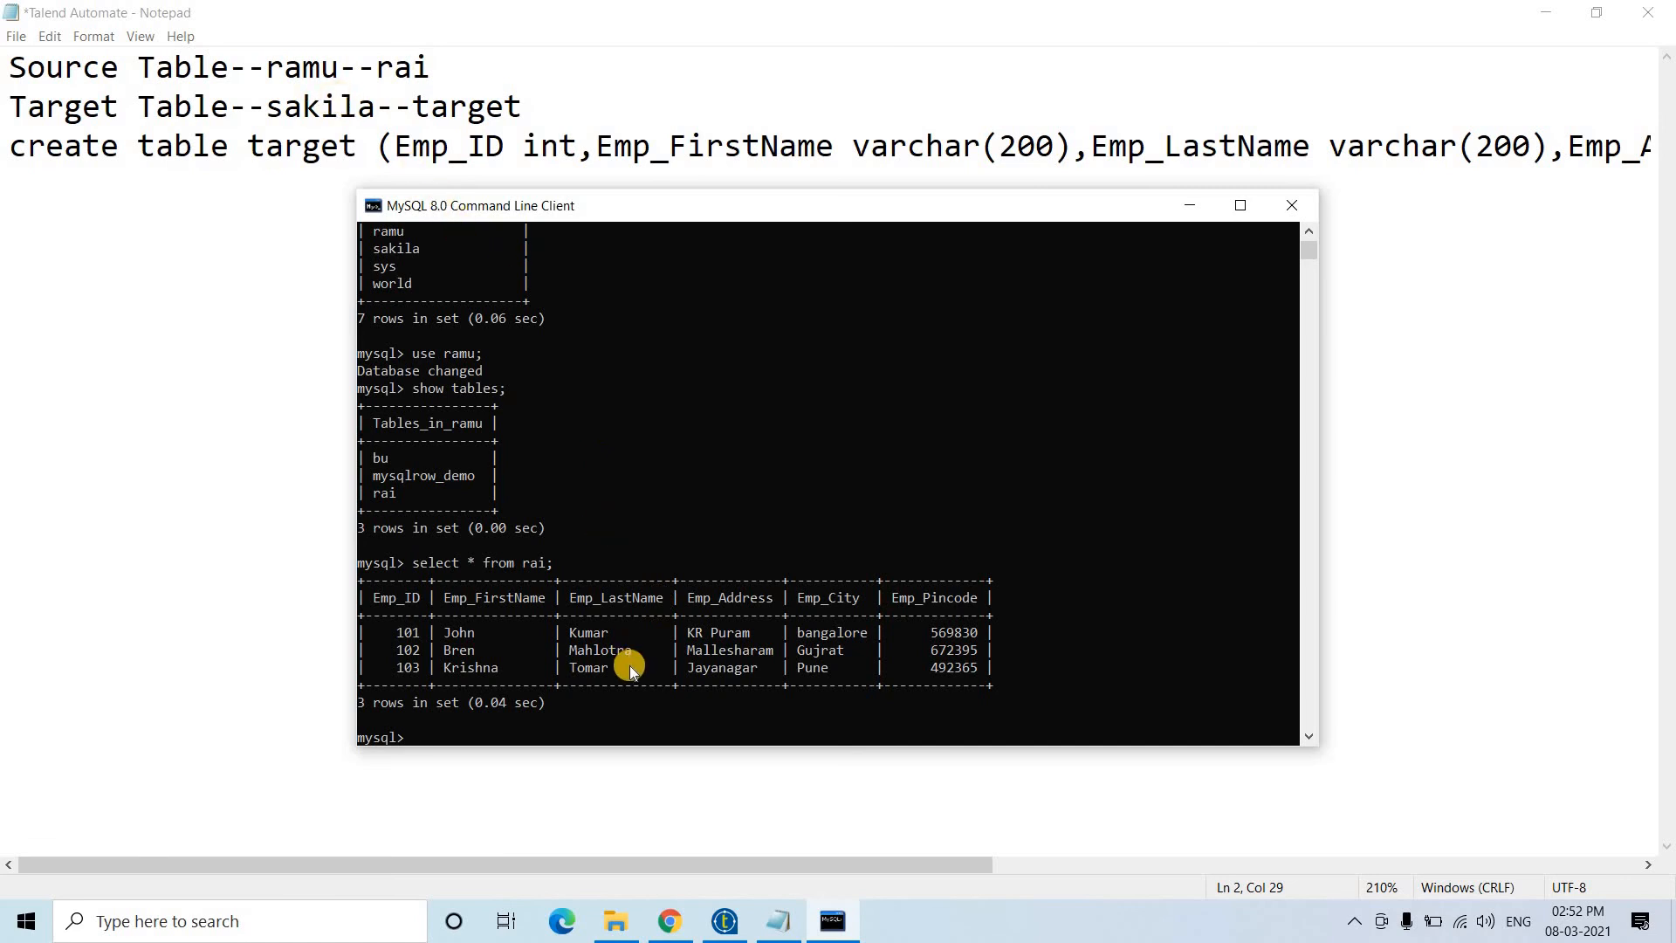
{"action": "type", "text": "use sakila;"}
{"action": "key", "text": "Return"}
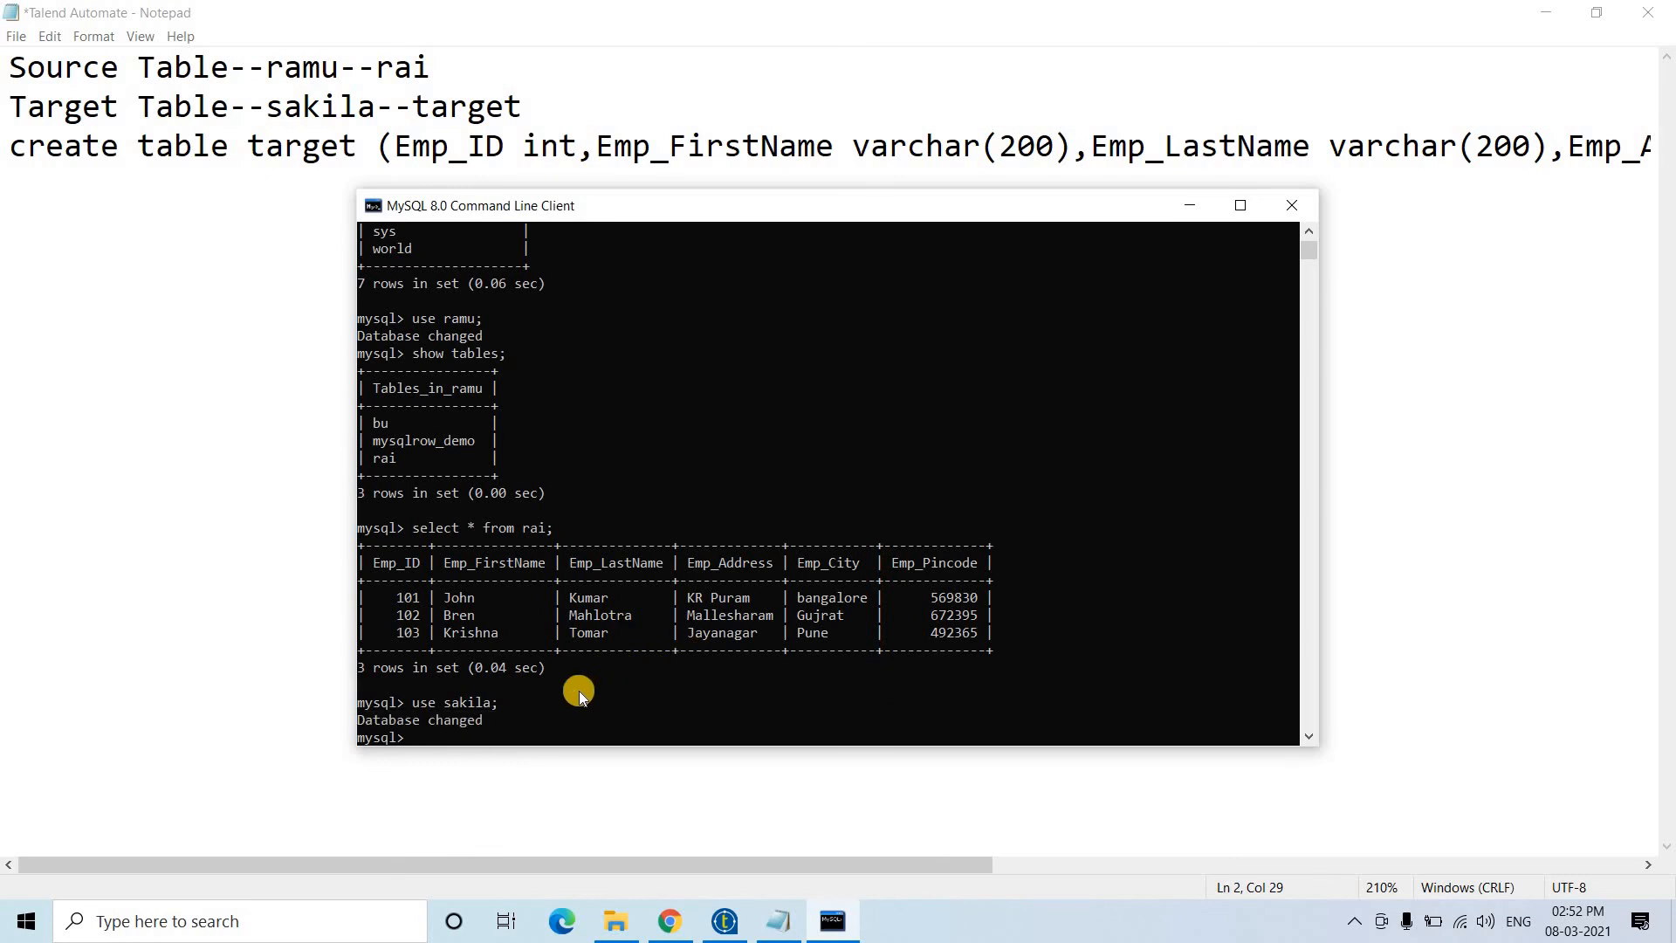
- List sakila's 26 tables, actor through store, and scroll through the output
{"action": "type", "text": "show tabk"}
{"action": "key", "text": "BackSpace"}
{"action": "type", "text": "les;"}
{"action": "key", "text": "Return"}
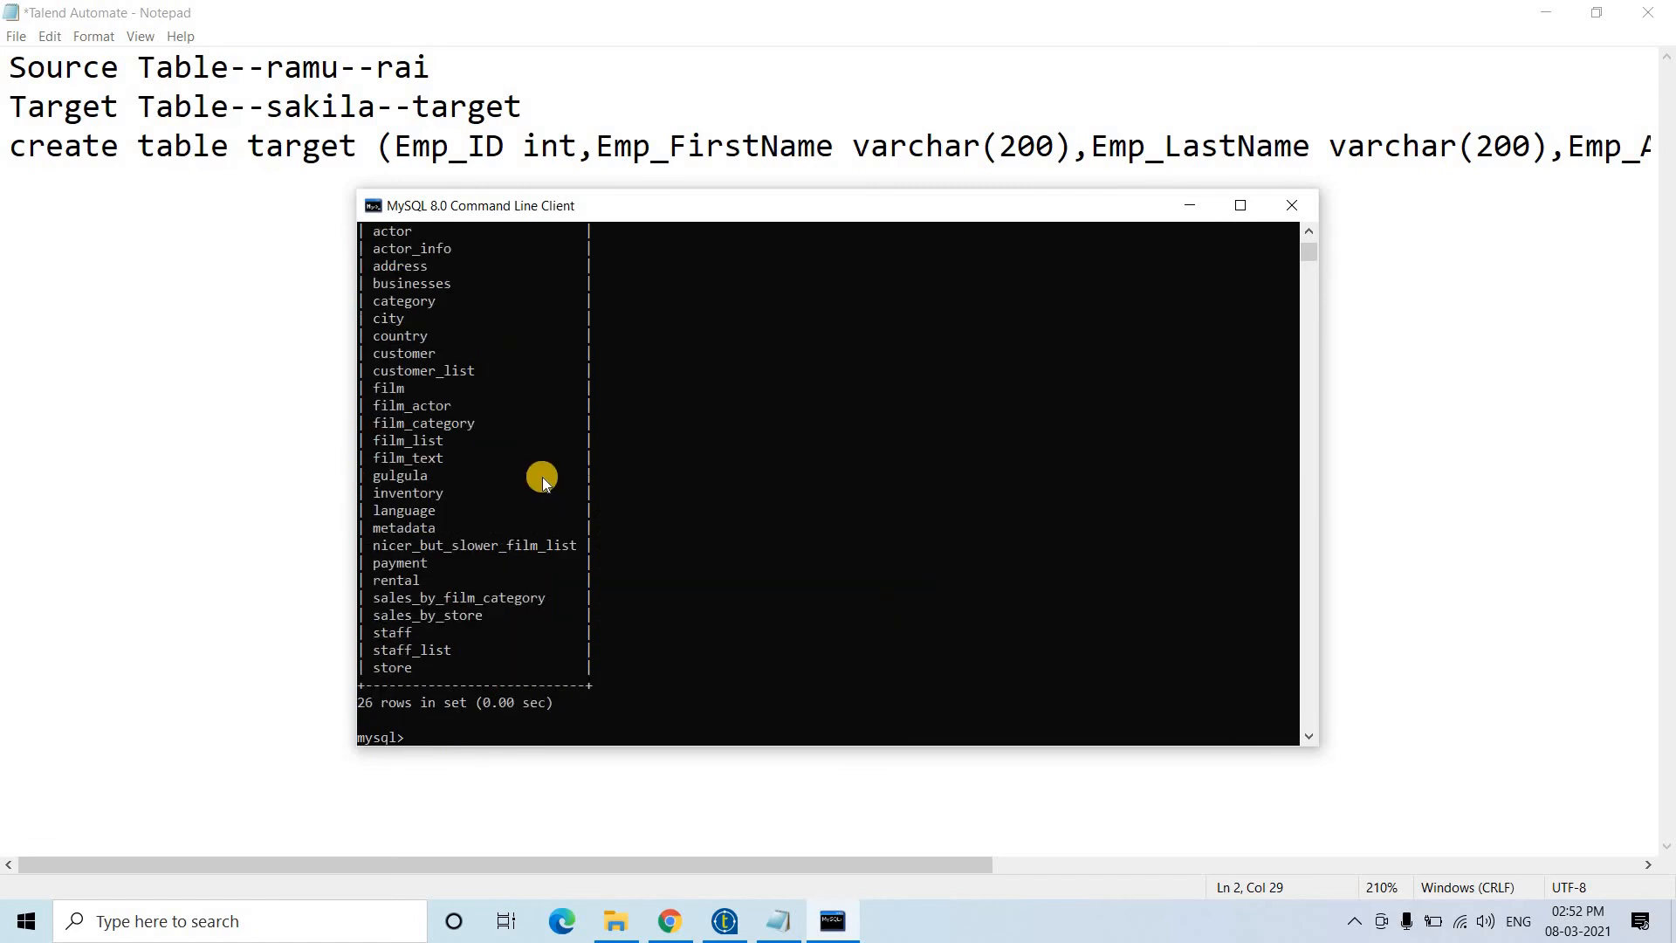
{"action": "scroll", "coordinate": [543, 482], "scroll_direction": "up", "scroll_amount": 5}
{"action": "scroll", "coordinate": [542, 483], "scroll_direction": "down", "scroll_amount": 1}
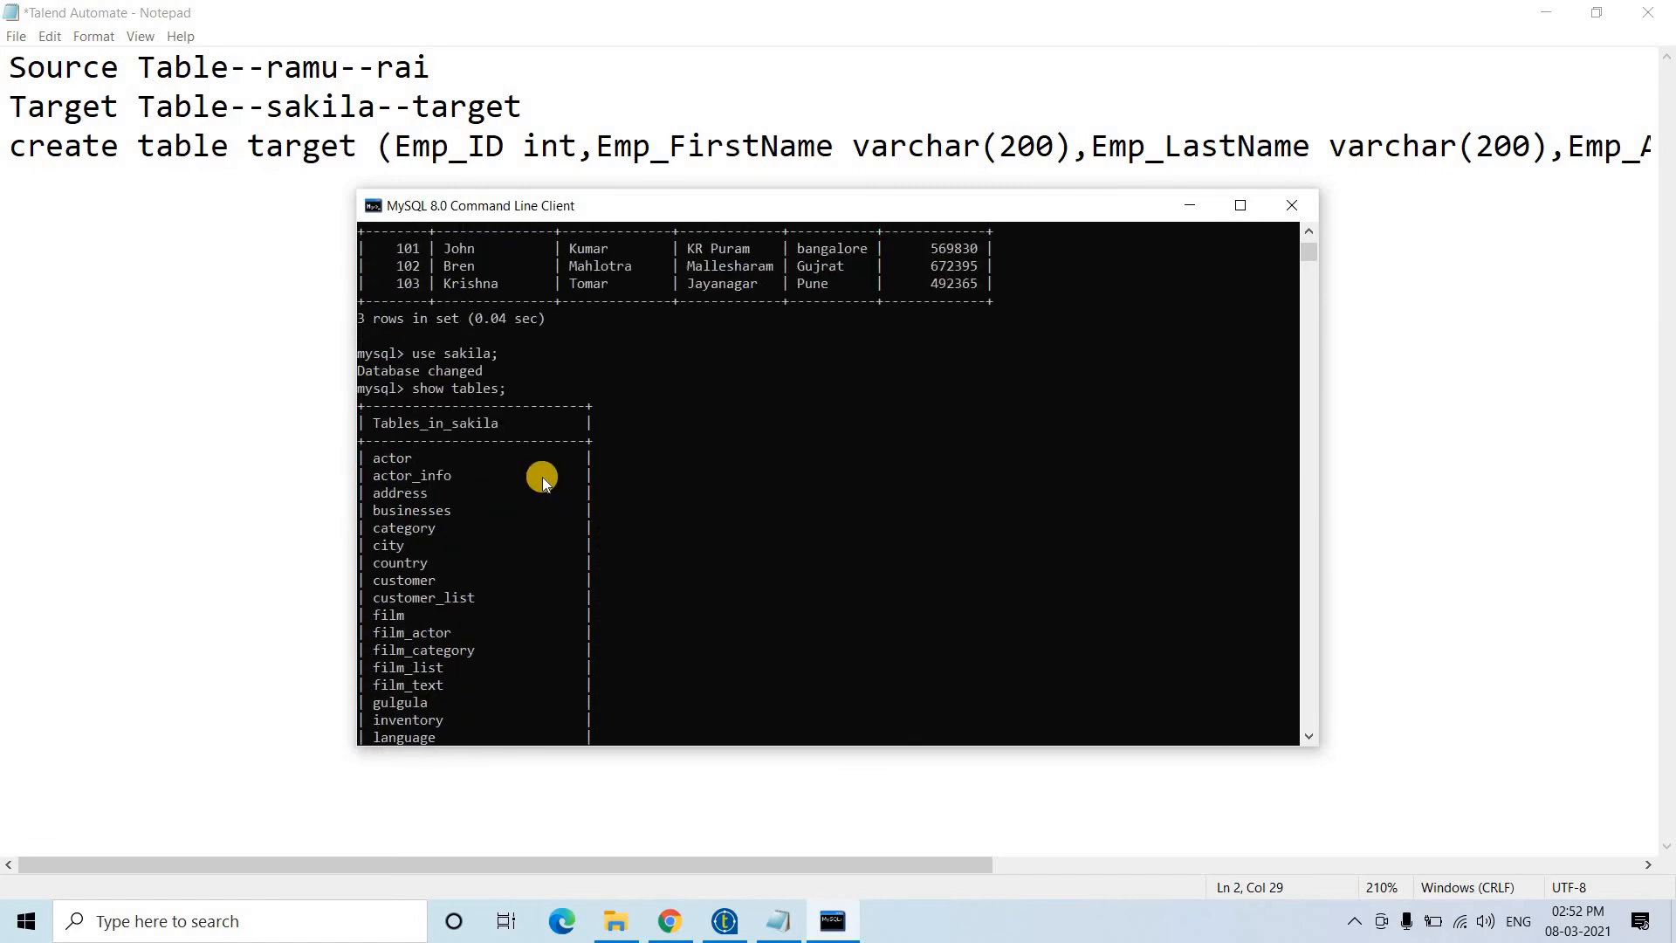
{"action": "scroll", "coordinate": [542, 480], "scroll_direction": "down", "scroll_amount": 5}
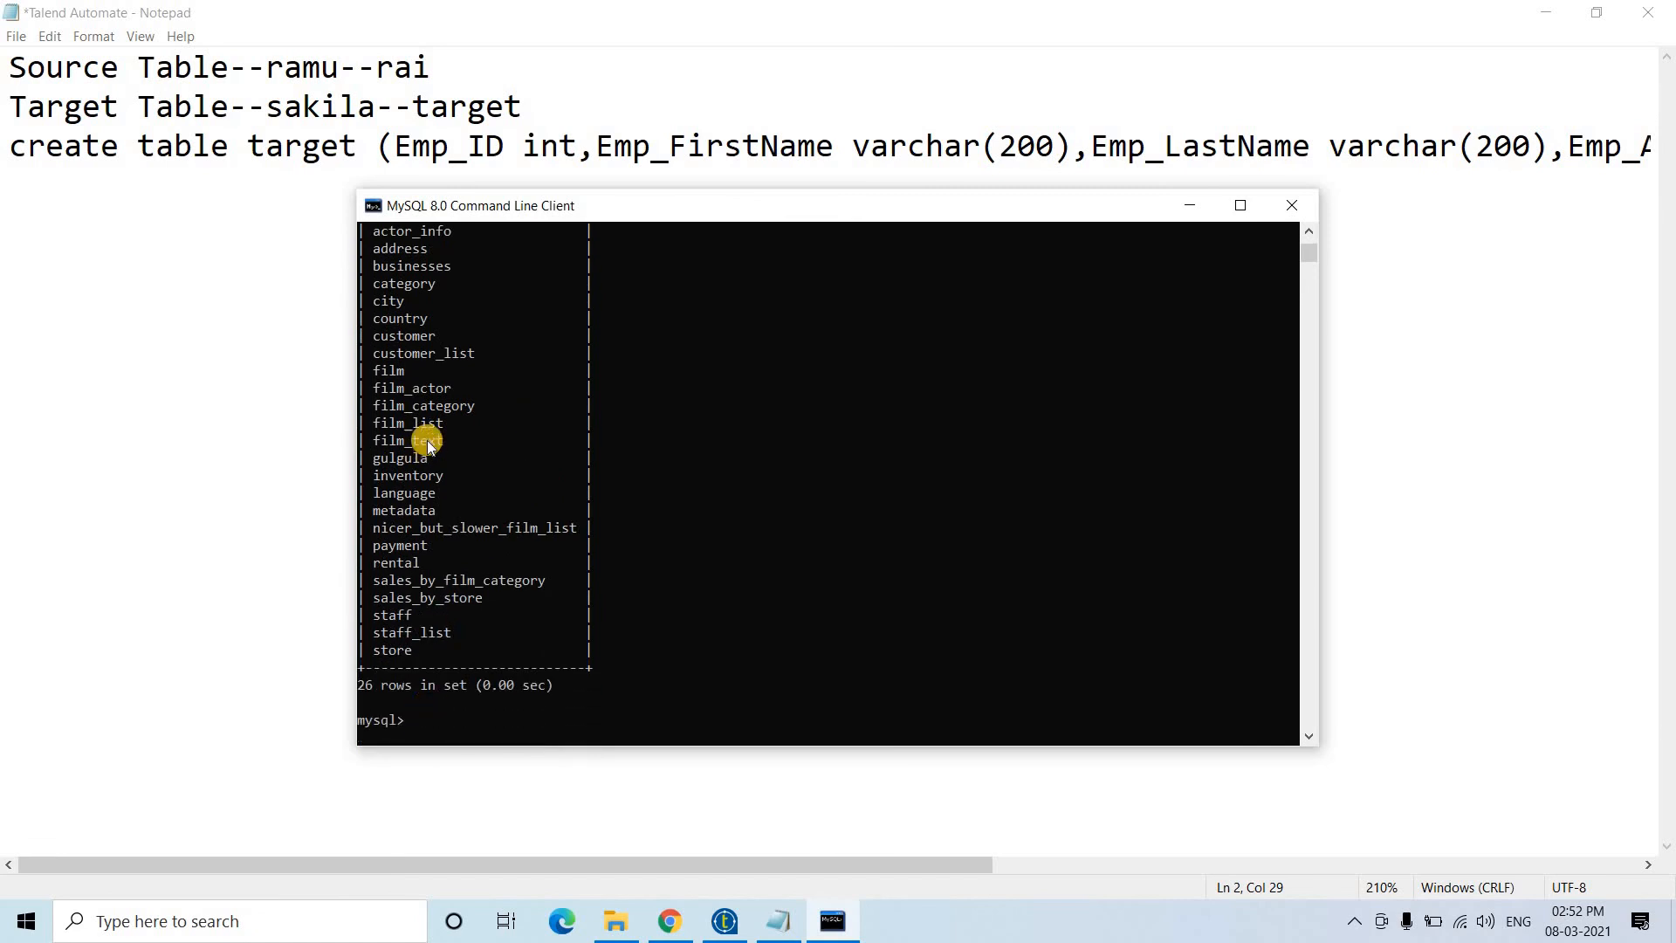
- Bring the Notepad notes forward and locate line 3's create table target statement
{"action": "left_click", "coordinate": [176, 290]}
{"action": "left_click_drag", "start_coordinate": [9, 149], "coordinate": [1669, 179]}
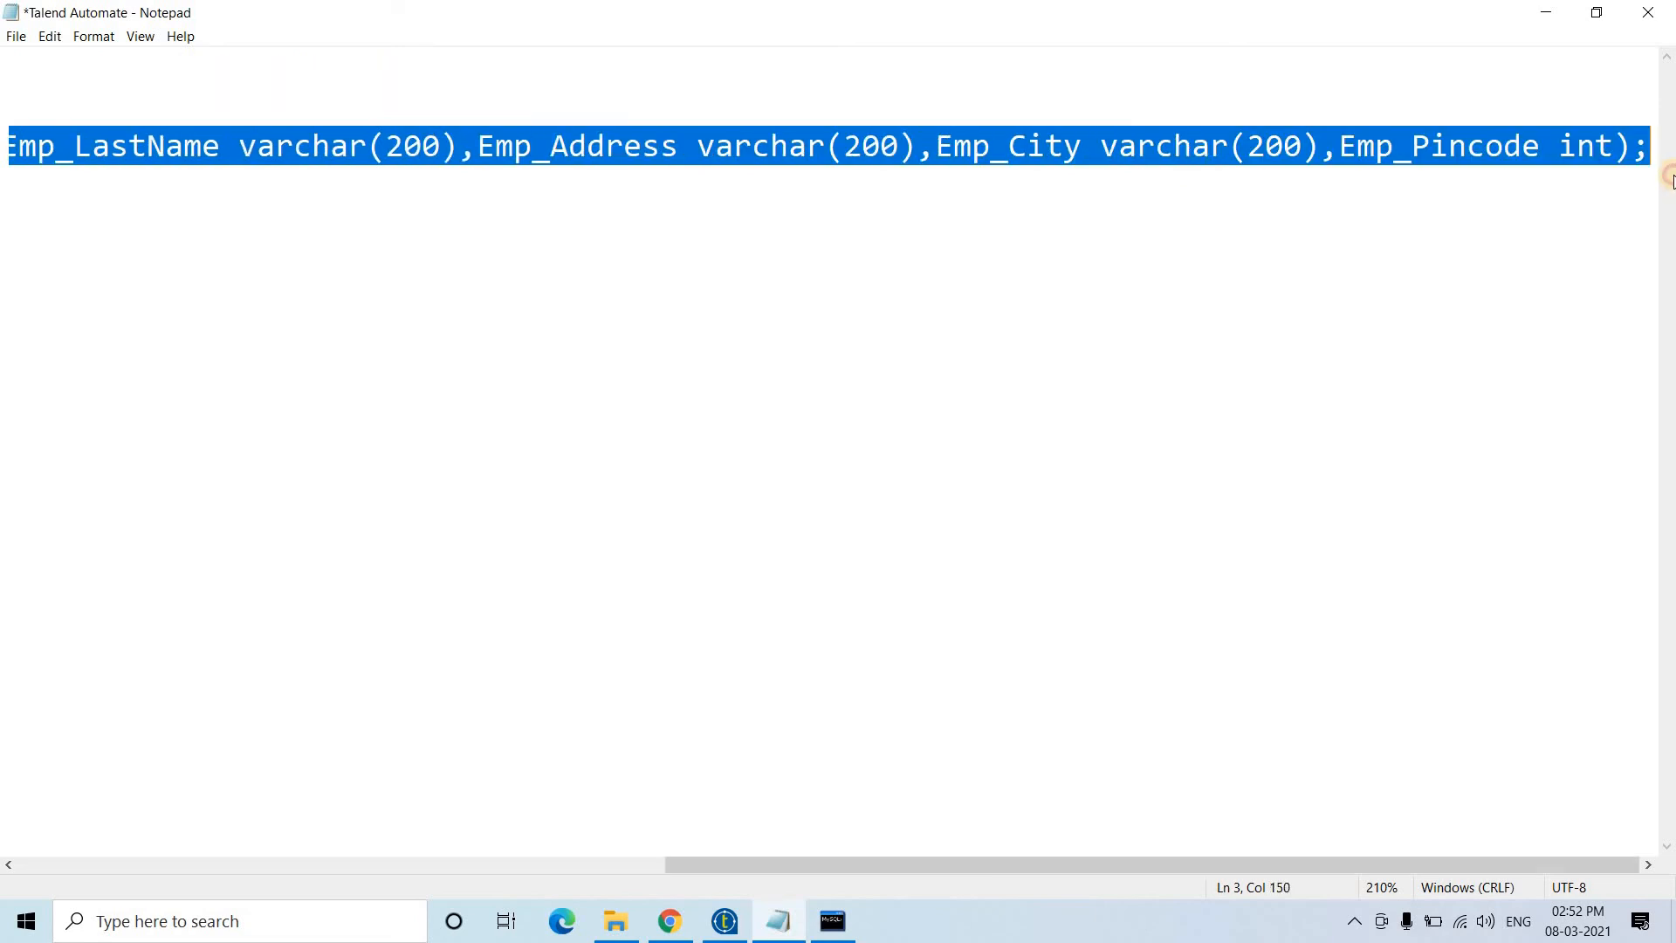
{"action": "left_click", "coordinate": [1423, 139]}
{"action": "scroll", "coordinate": [1423, 138], "scroll_direction": "down", "scroll_amount": 3}
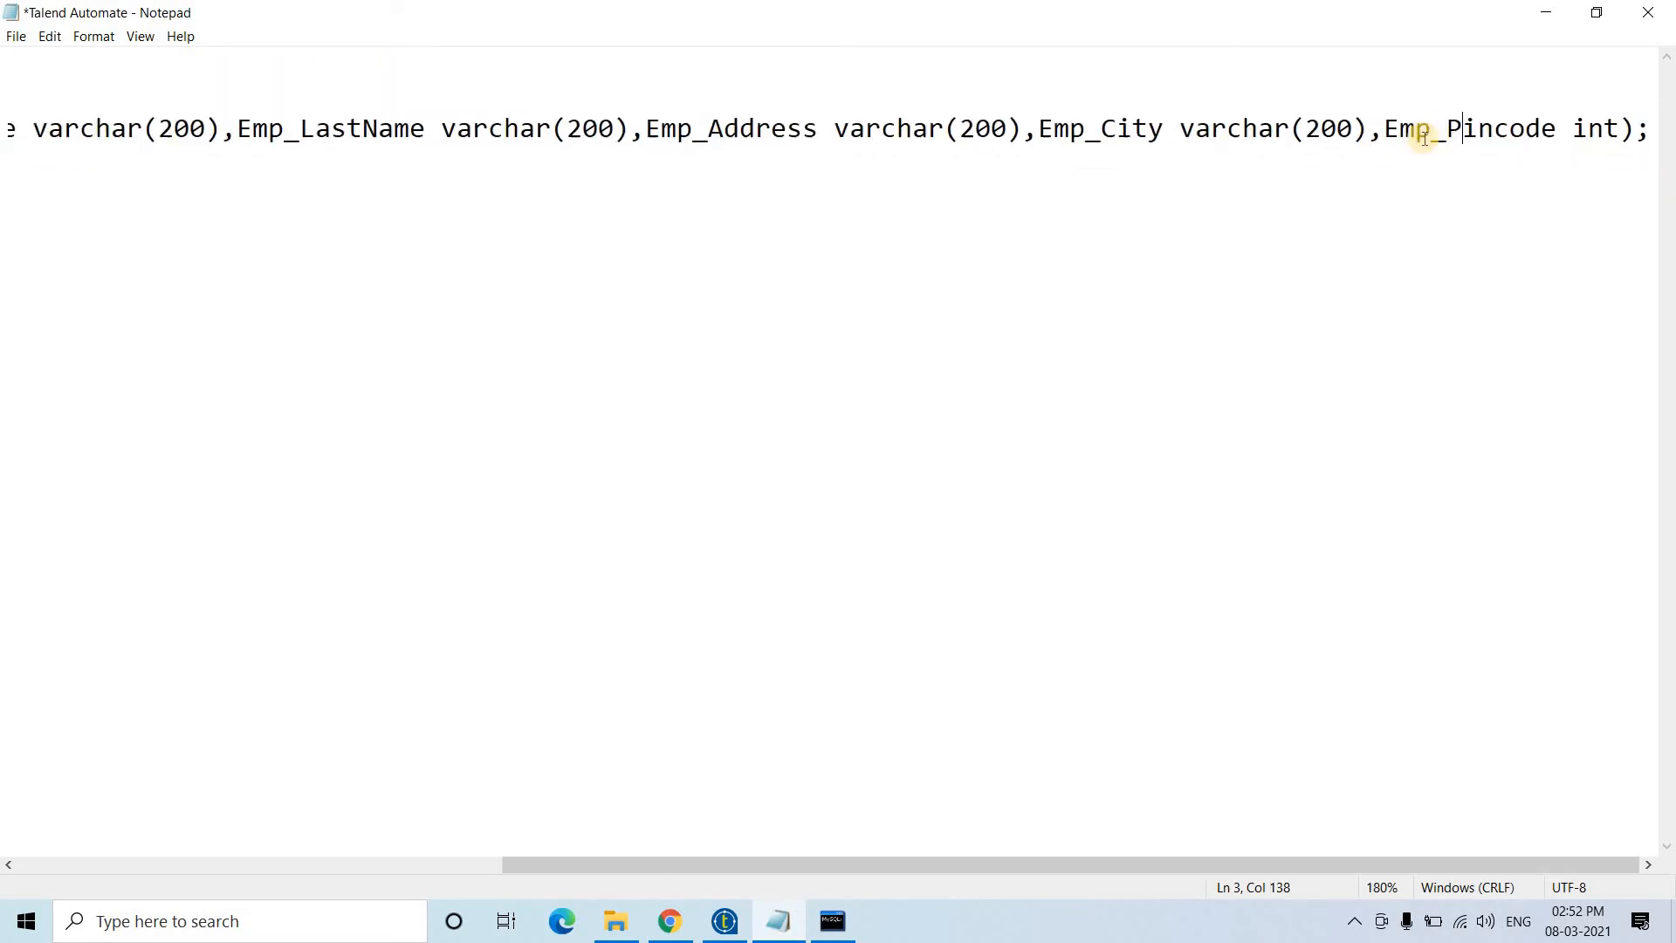
{"action": "scroll", "coordinate": [752, 206], "scroll_direction": "down", "scroll_amount": 4}
{"action": "left_click", "coordinate": [752, 206]}
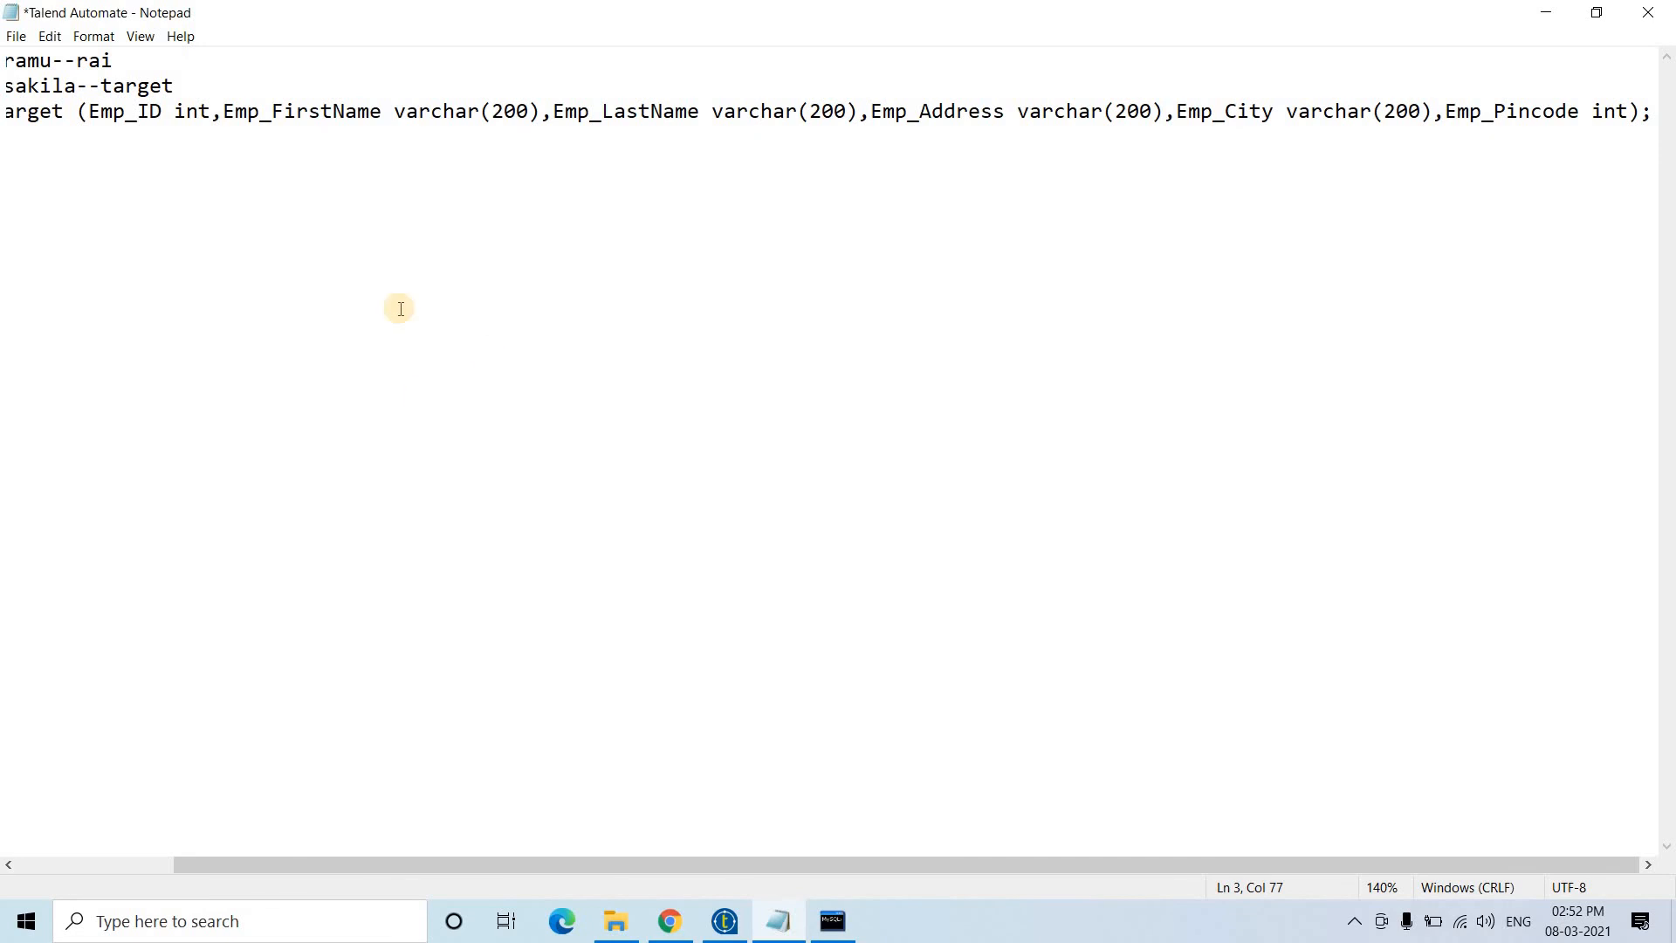
- Review the Emp_ID, last-name and city columns, then copy the CREATE TABLE statement
{"action": "left_click_drag", "start_coordinate": [199, 112], "coordinate": [99, 112]}
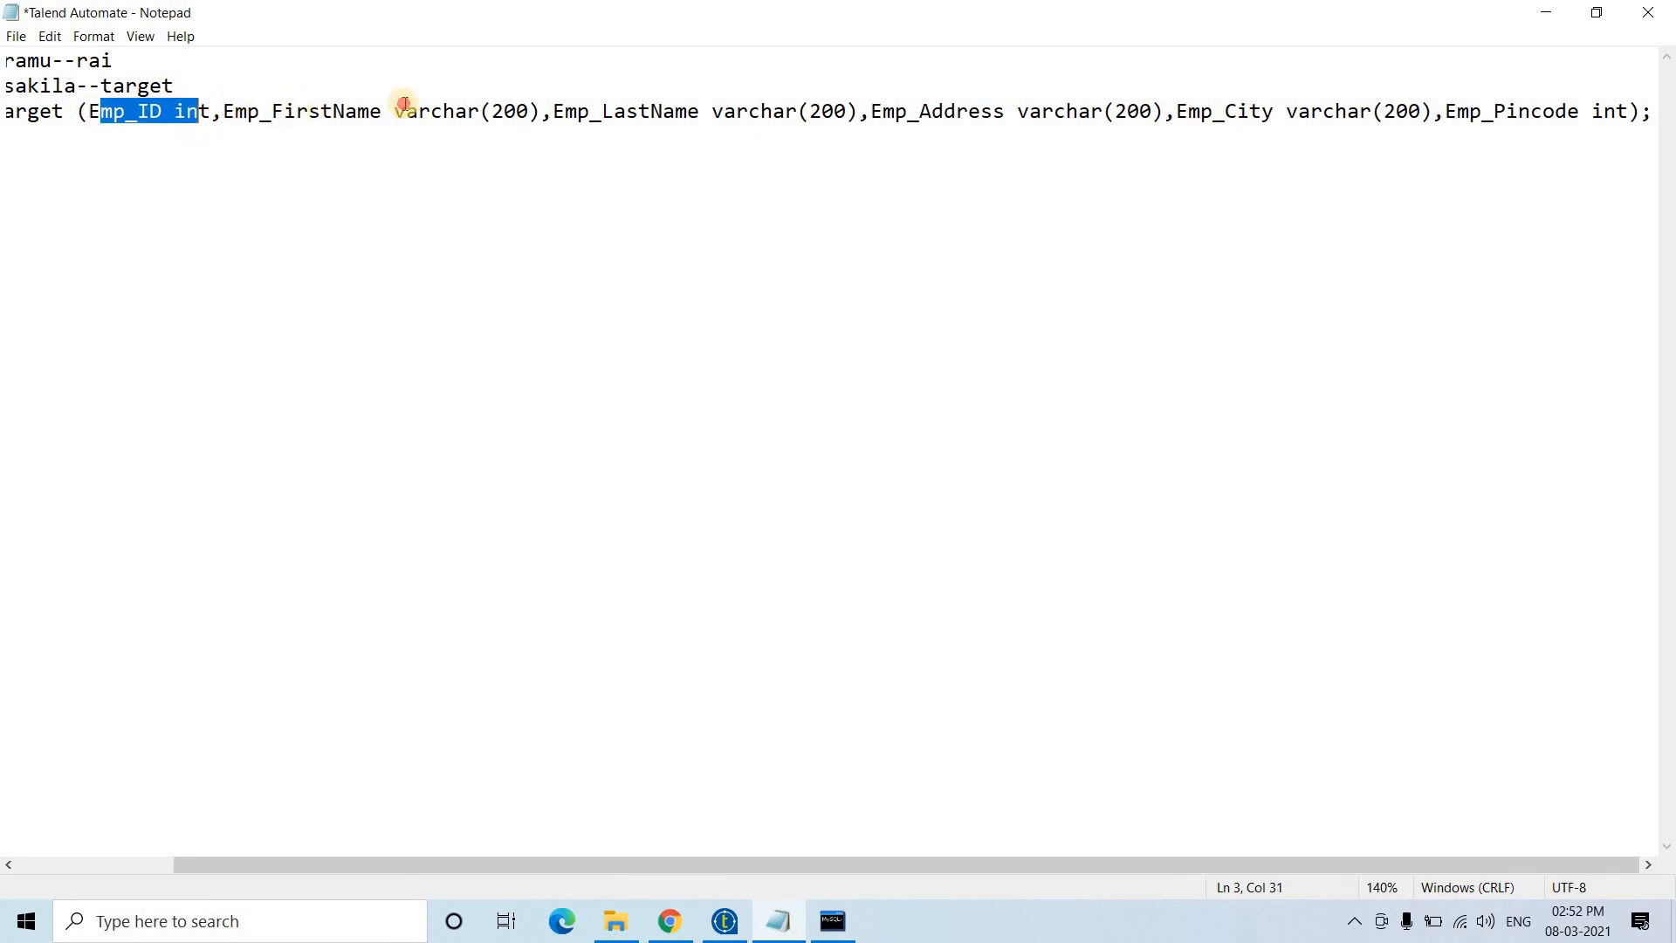
{"action": "left_click_drag", "start_coordinate": [259, 111], "coordinate": [868, 105]}
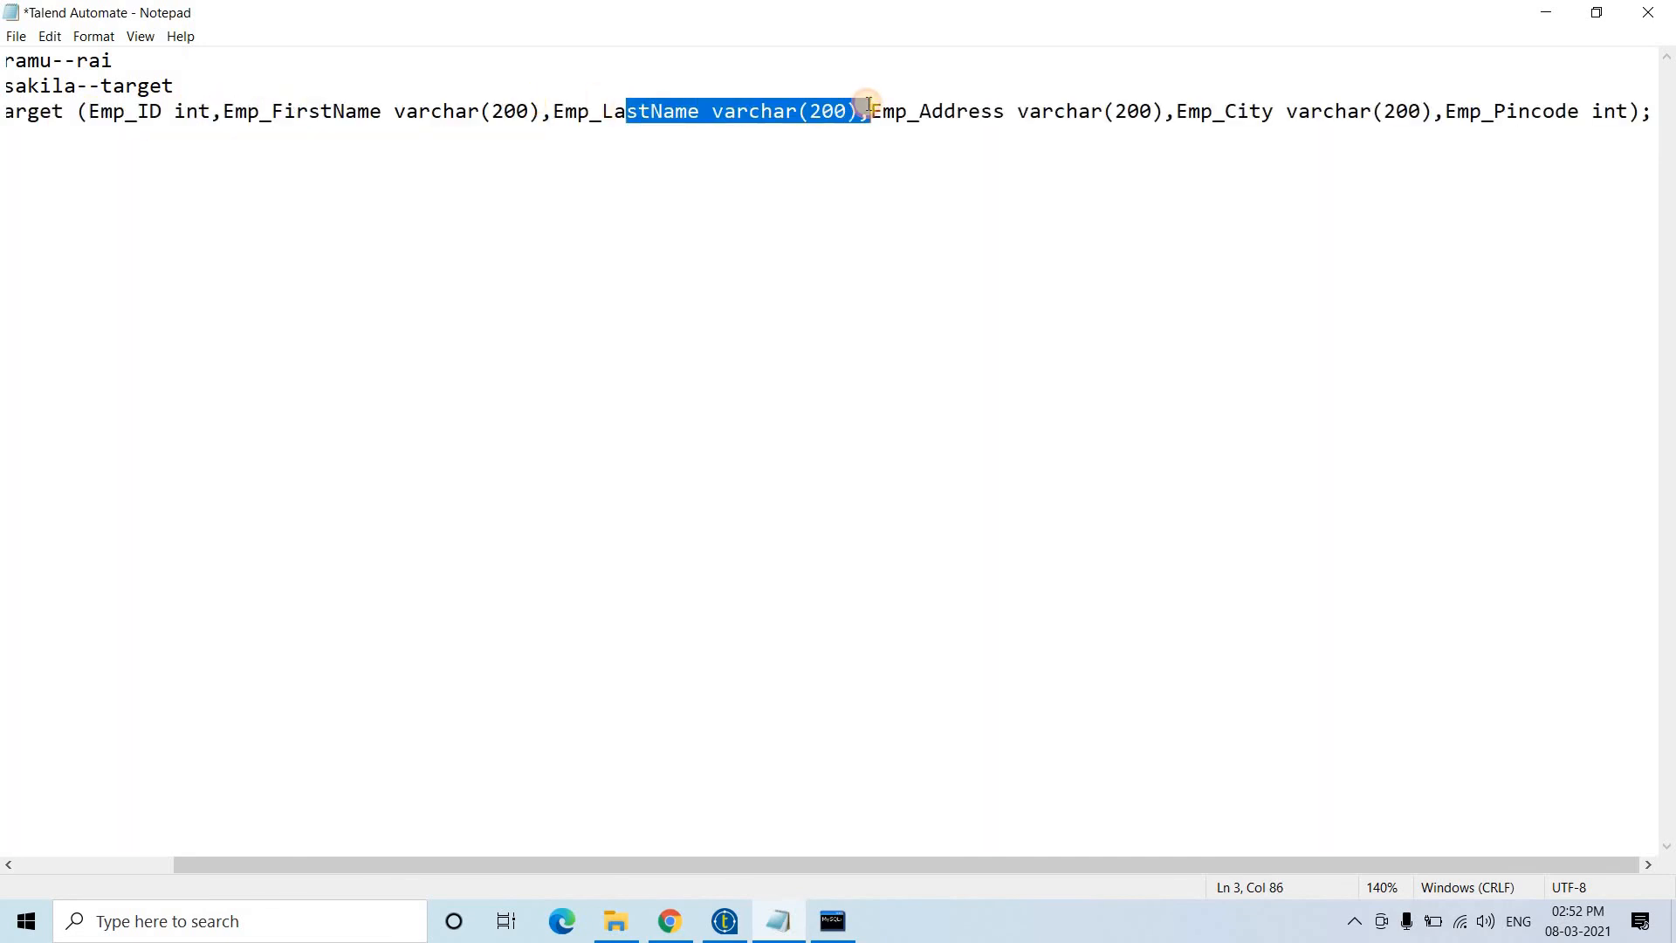
{"action": "left_click", "coordinate": [1104, 112]}
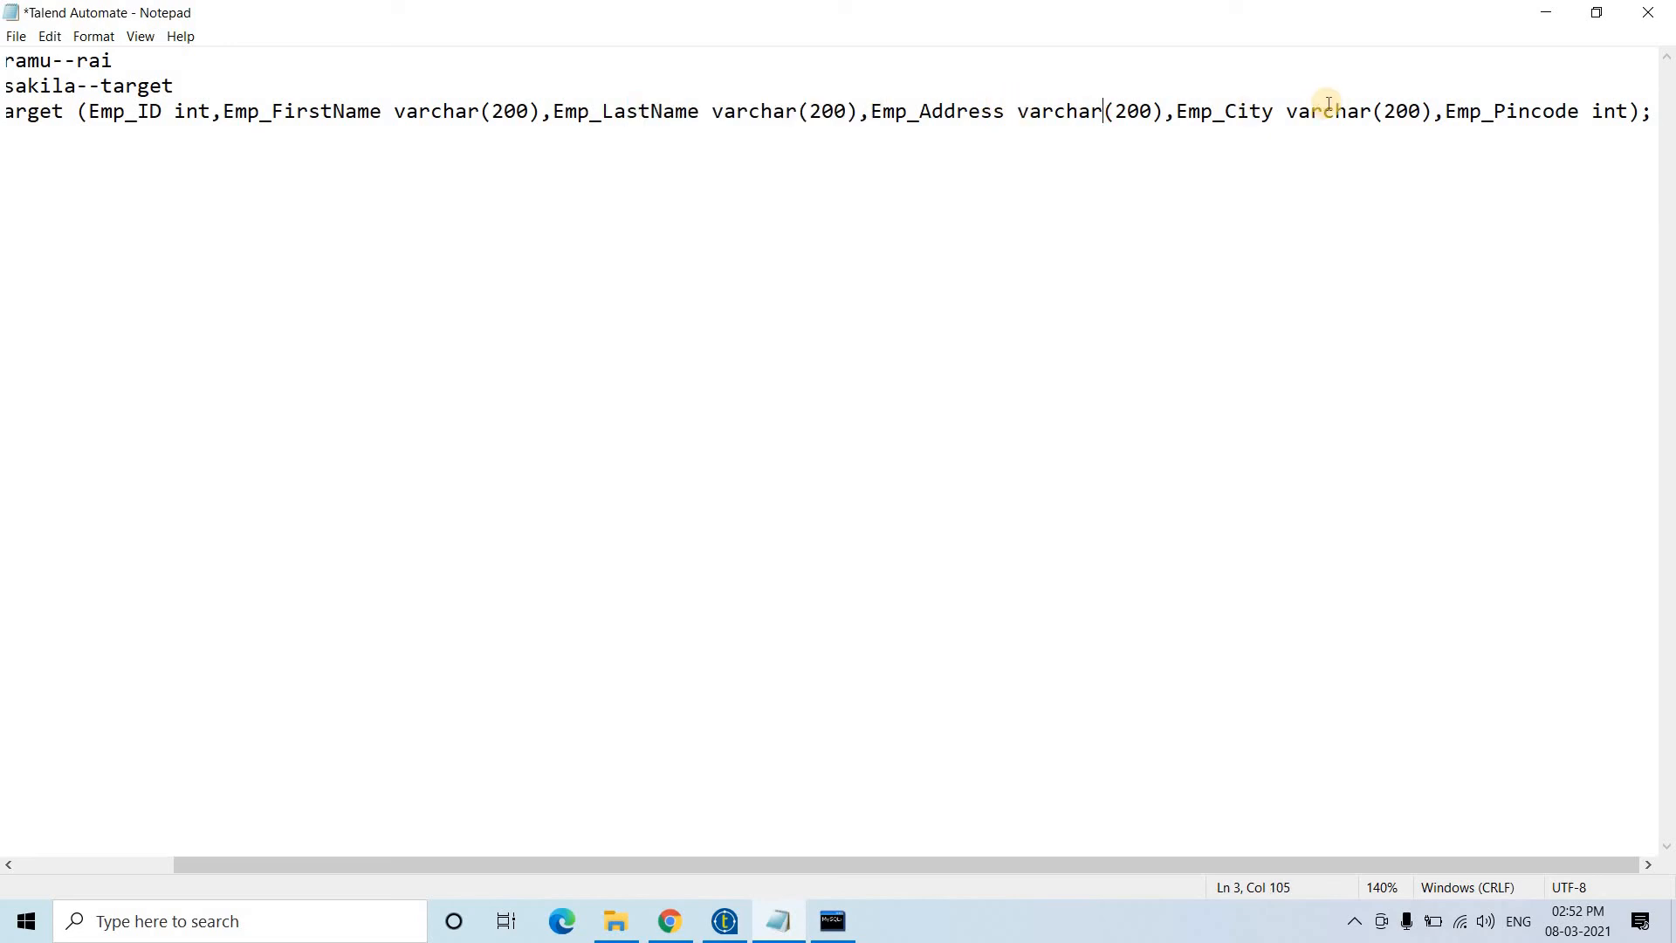
{"action": "left_click_drag", "start_coordinate": [1223, 112], "coordinate": [1383, 111]}
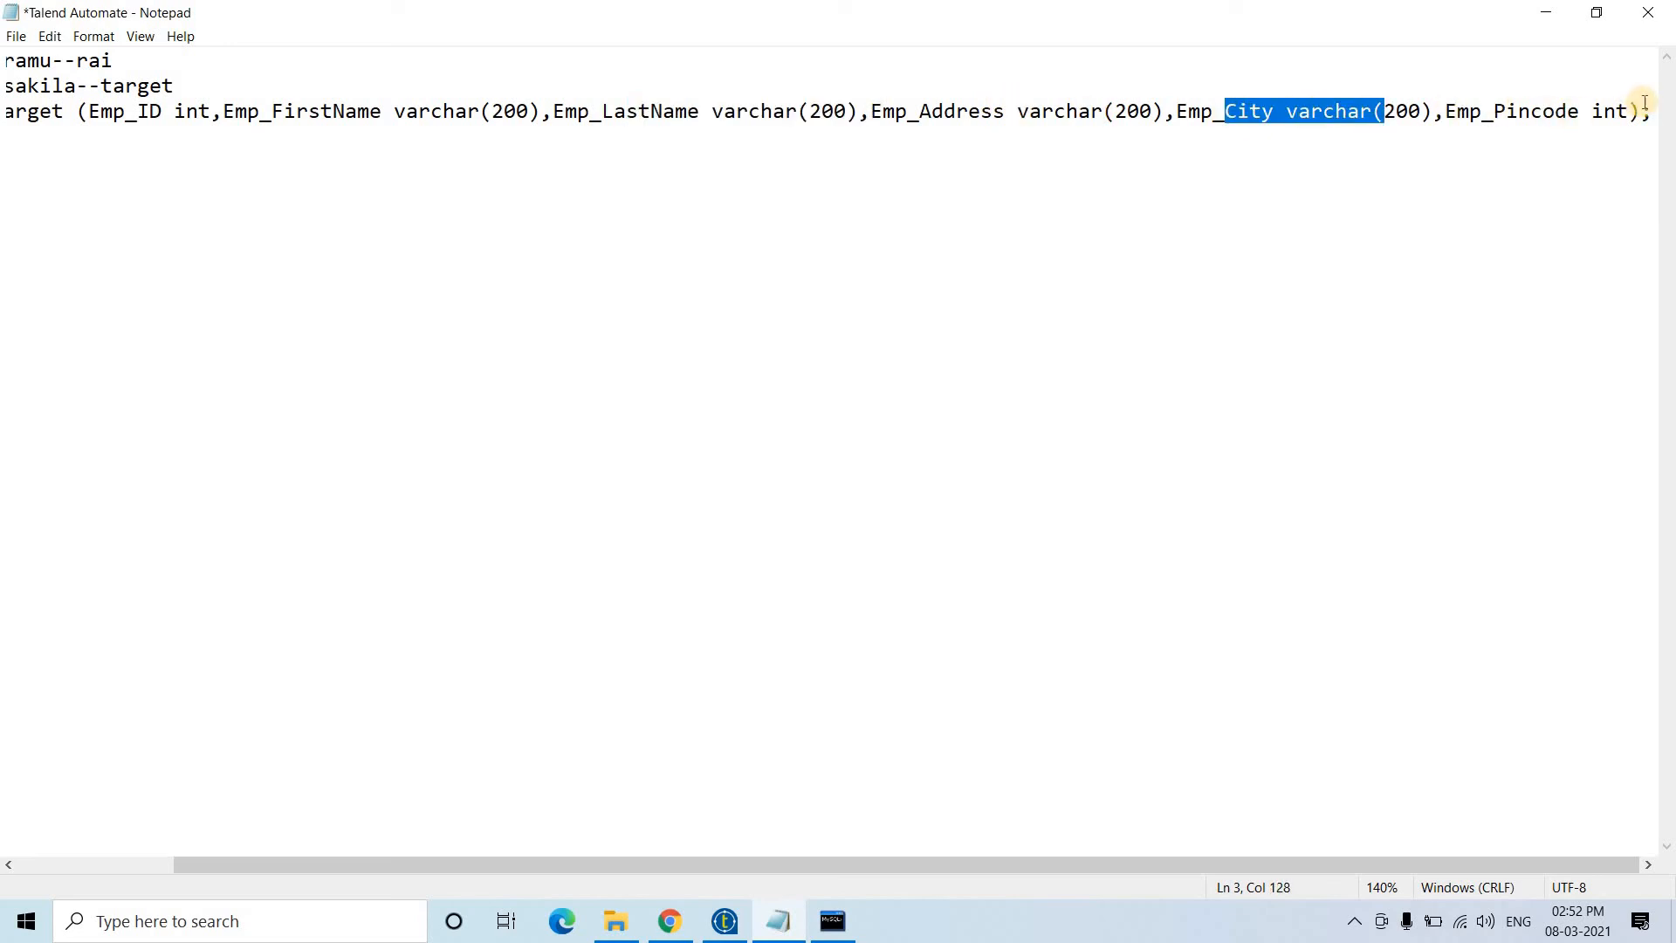
{"action": "left_click_drag", "start_coordinate": [1648, 110], "coordinate": [2, 127]}
{"action": "key", "text": "ctrl+c"}
{"action": "left_click", "coordinate": [383, 163]}
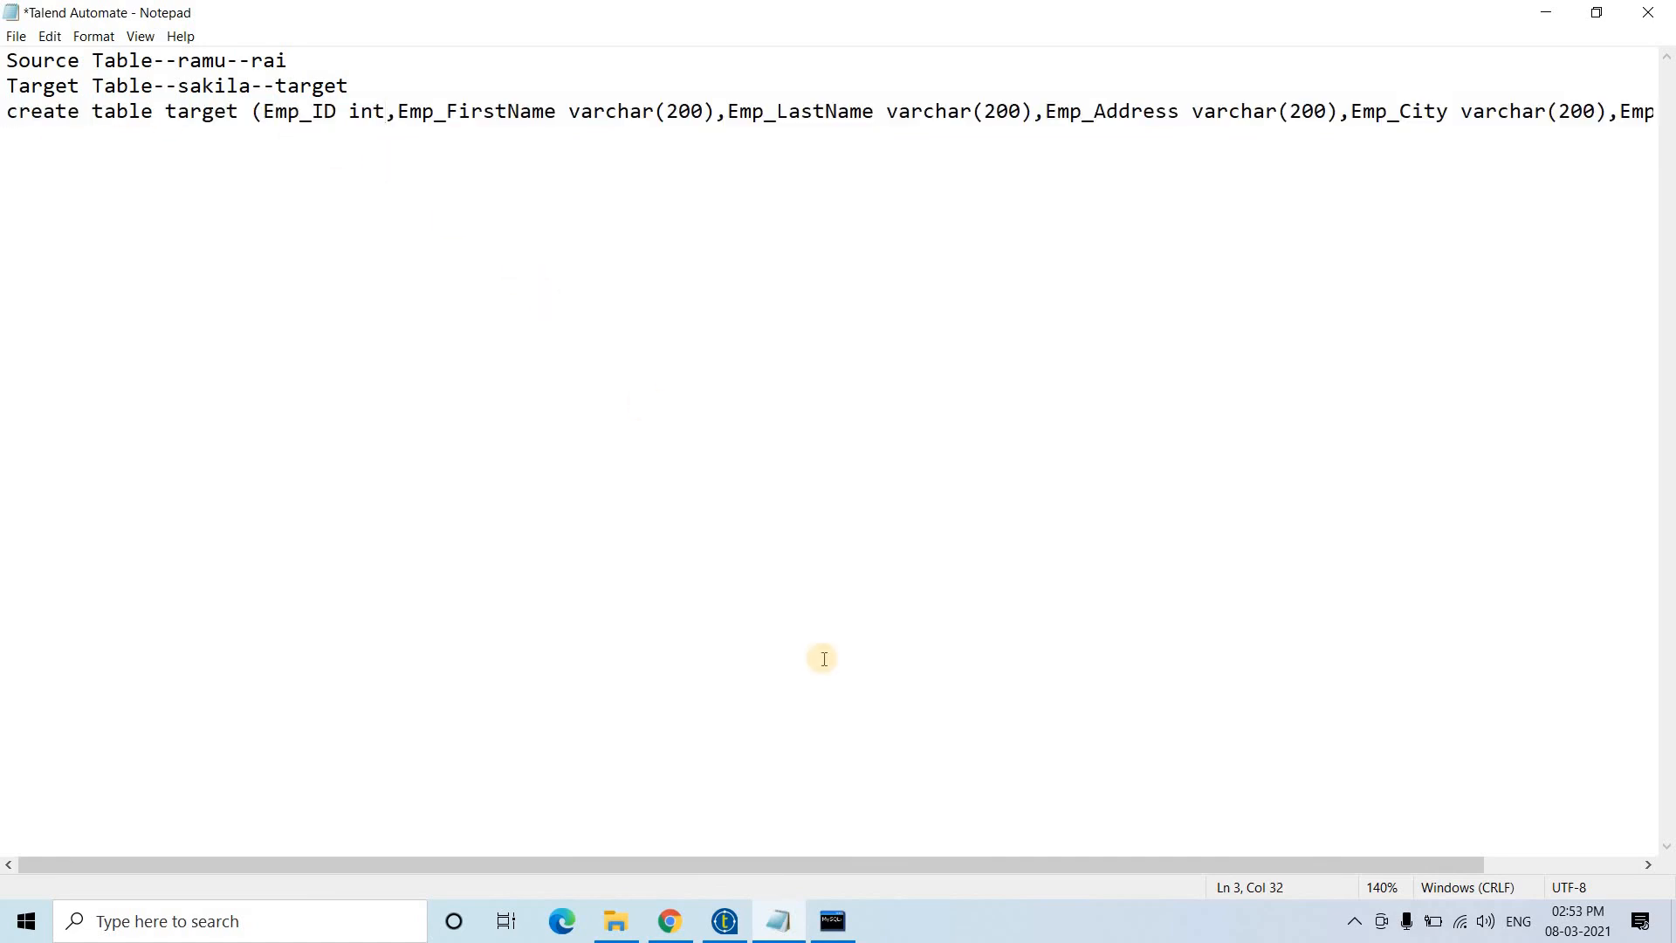
{"action": "left_click", "coordinate": [833, 923]}
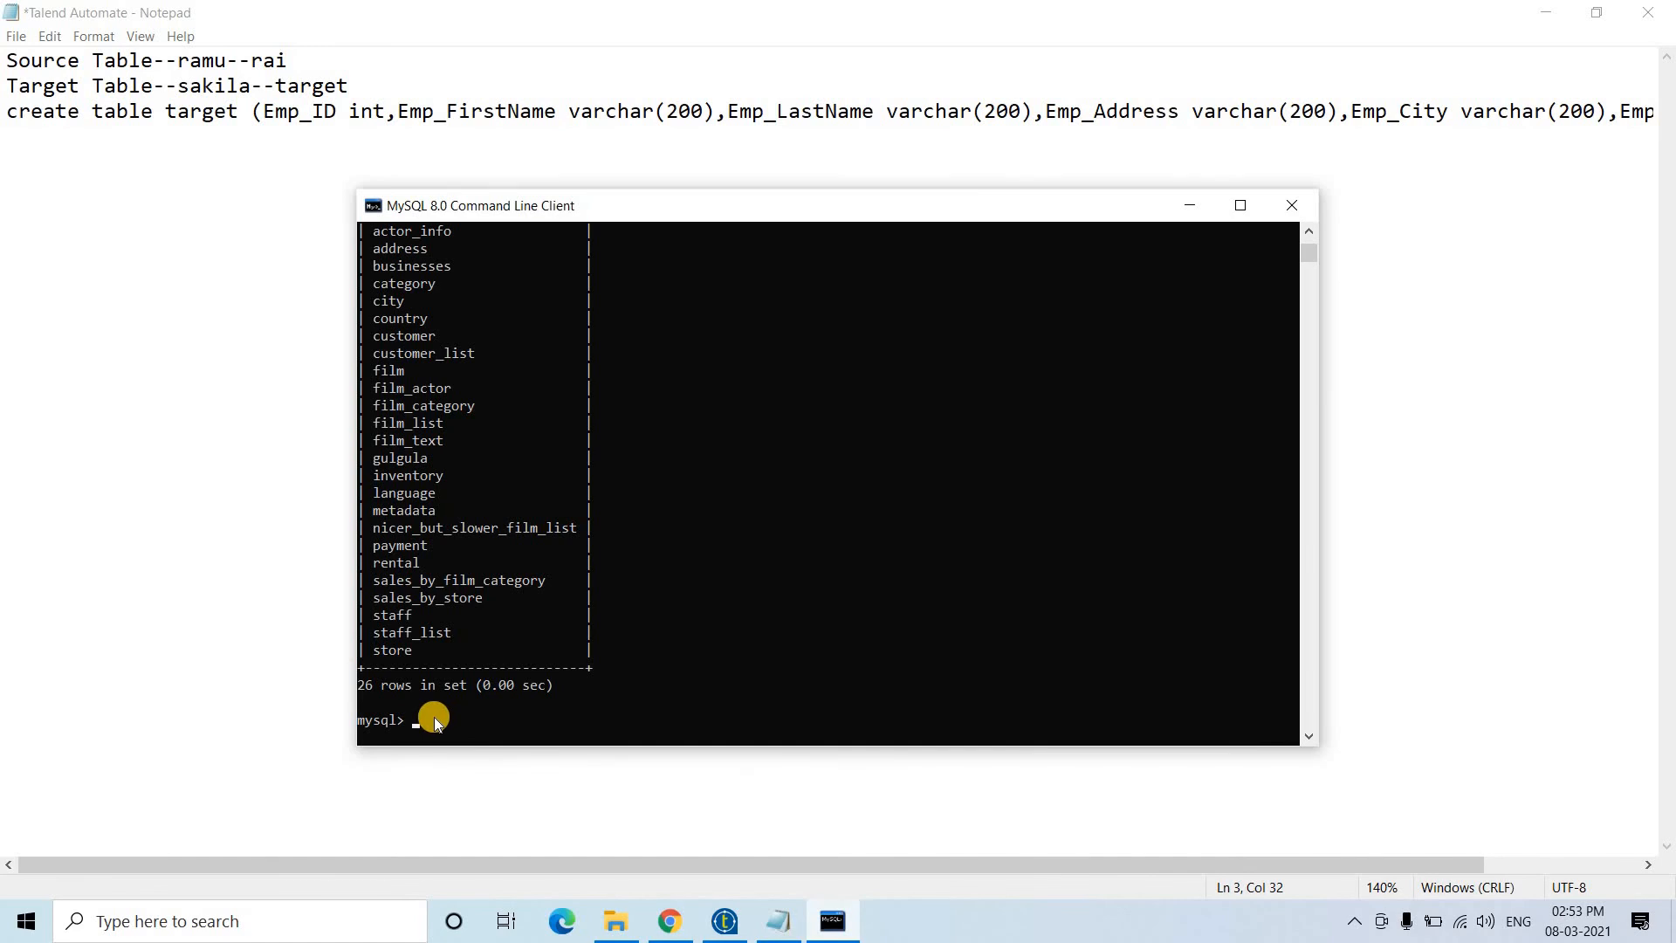
- Paste and run the CREATE TABLE target statement, then confirm select * from target; returns empty
{"action": "right_click", "coordinate": [433, 715]}
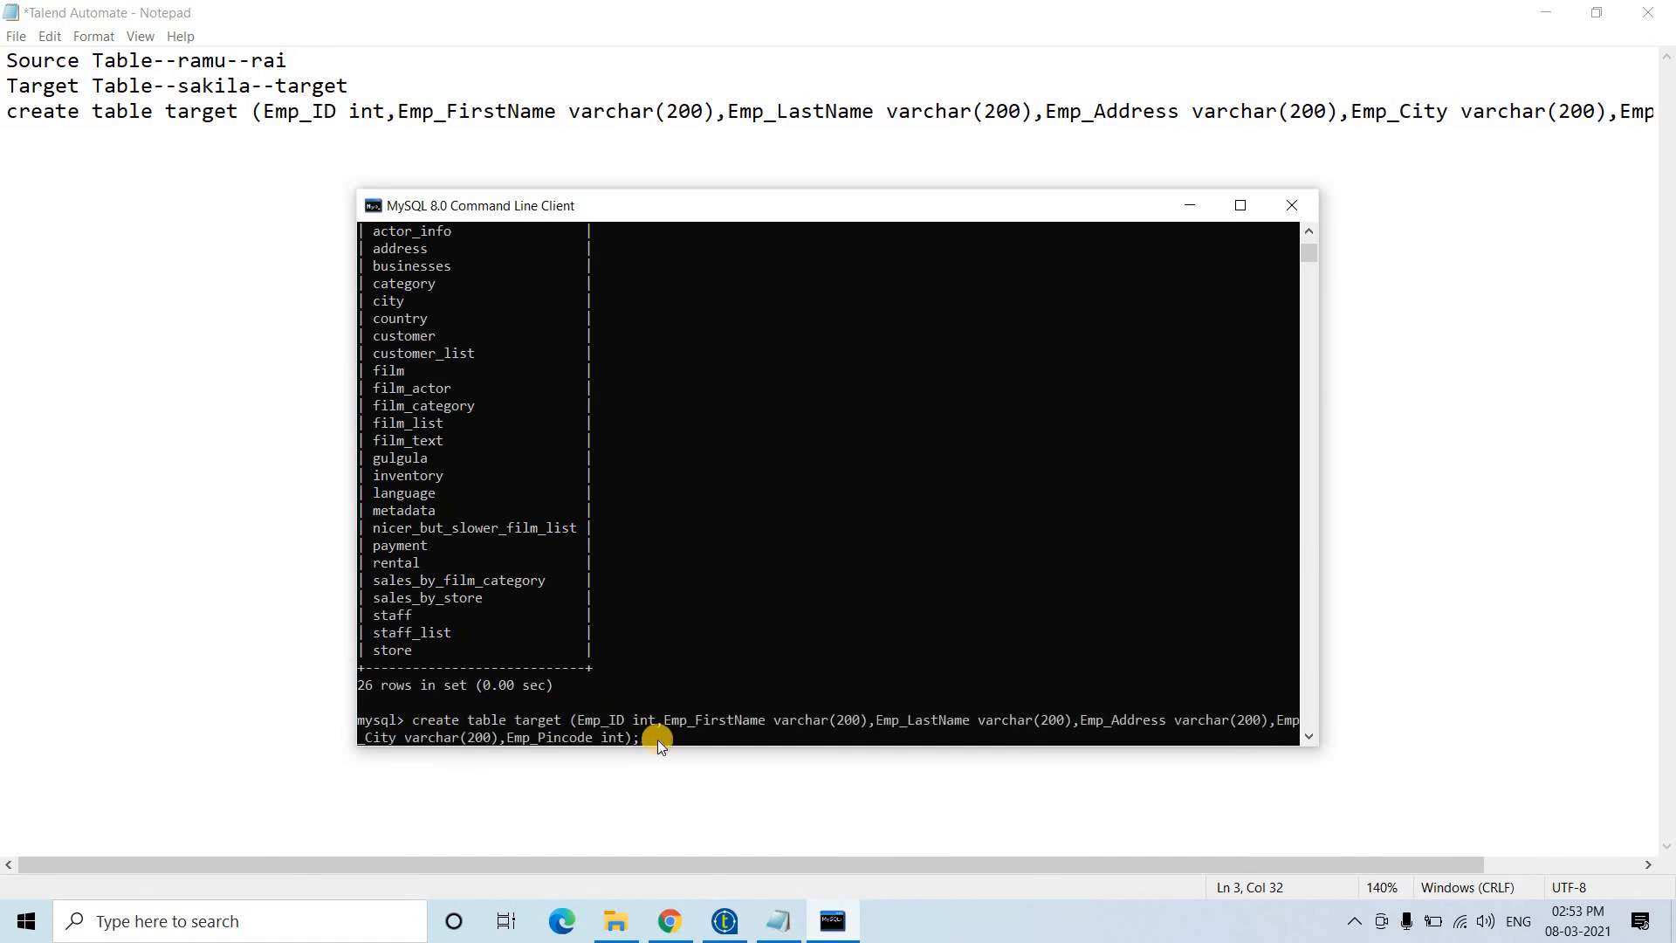
{"action": "key", "text": "Return"}
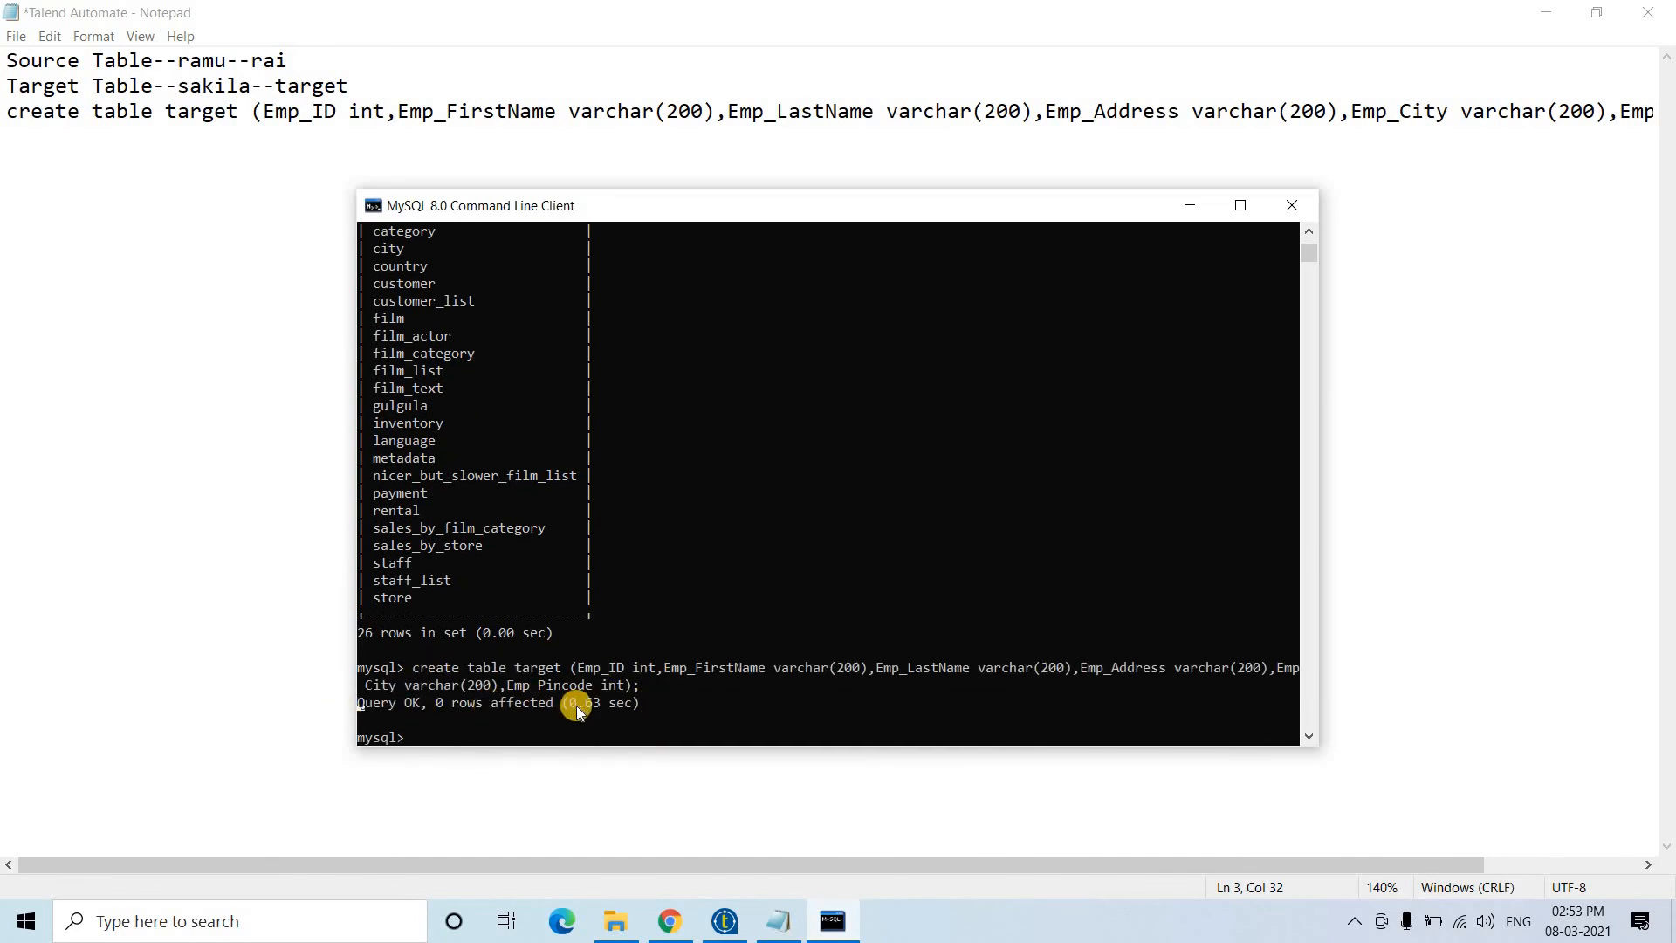
{"action": "type", "text": "select *"}
{"action": "type", "text": "from target;"}
{"action": "key", "text": "Return"}
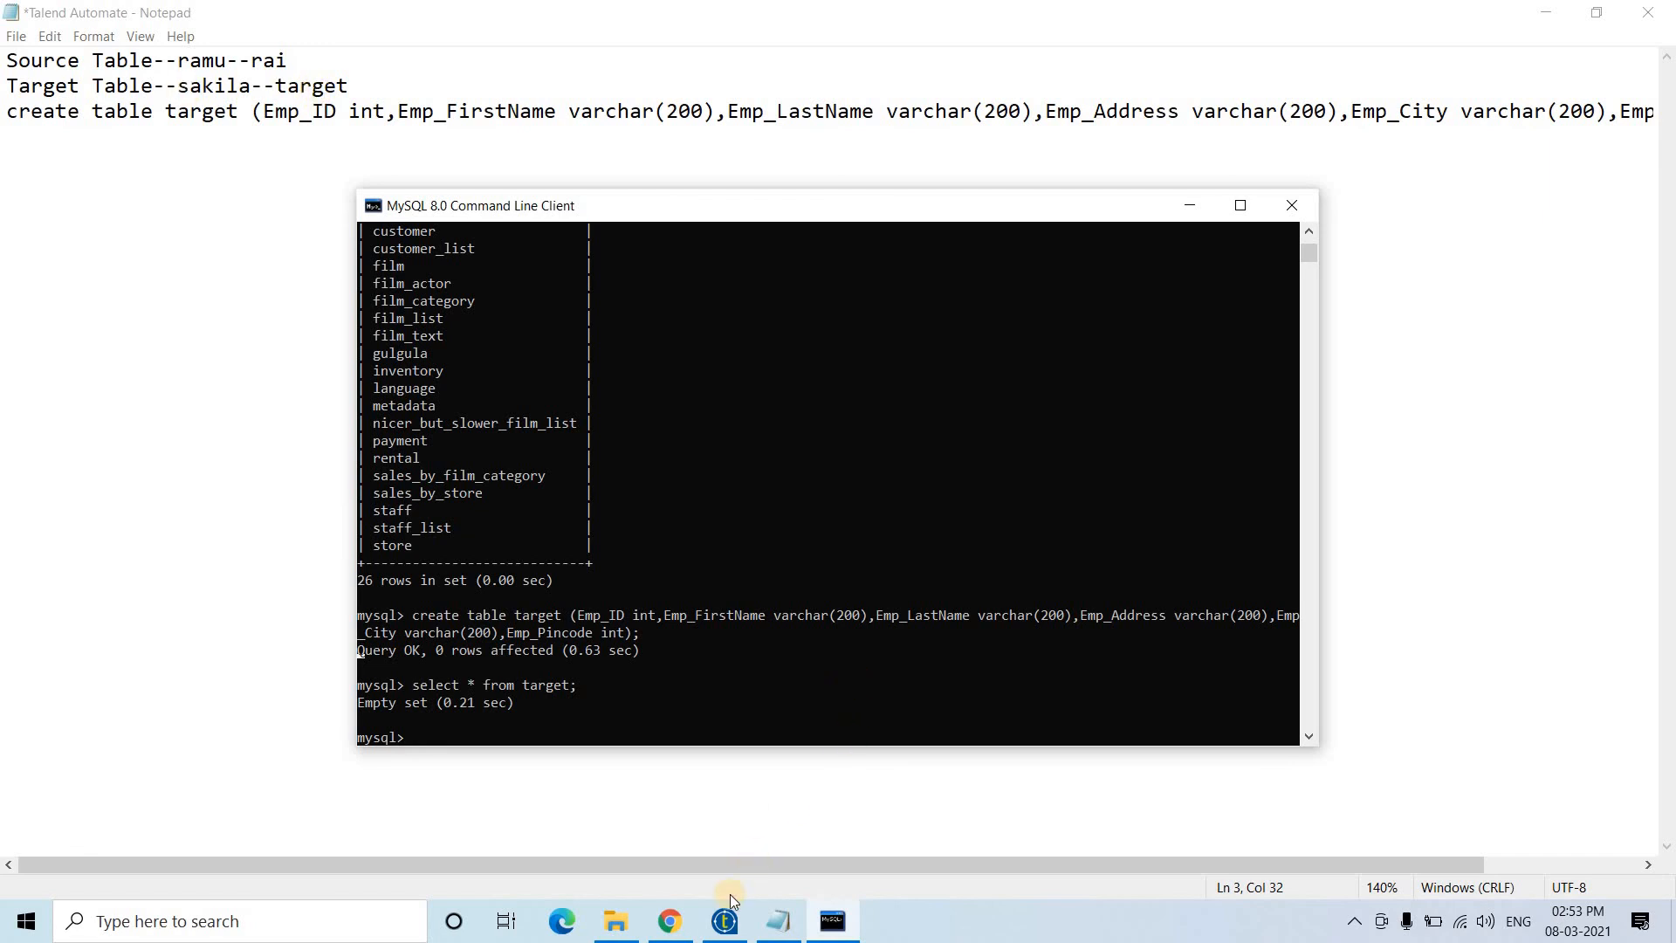
- Place a tMysqlConnection component, tDBConnection_1, on the Discussion job canvas
{"action": "left_click", "coordinate": [726, 916]}
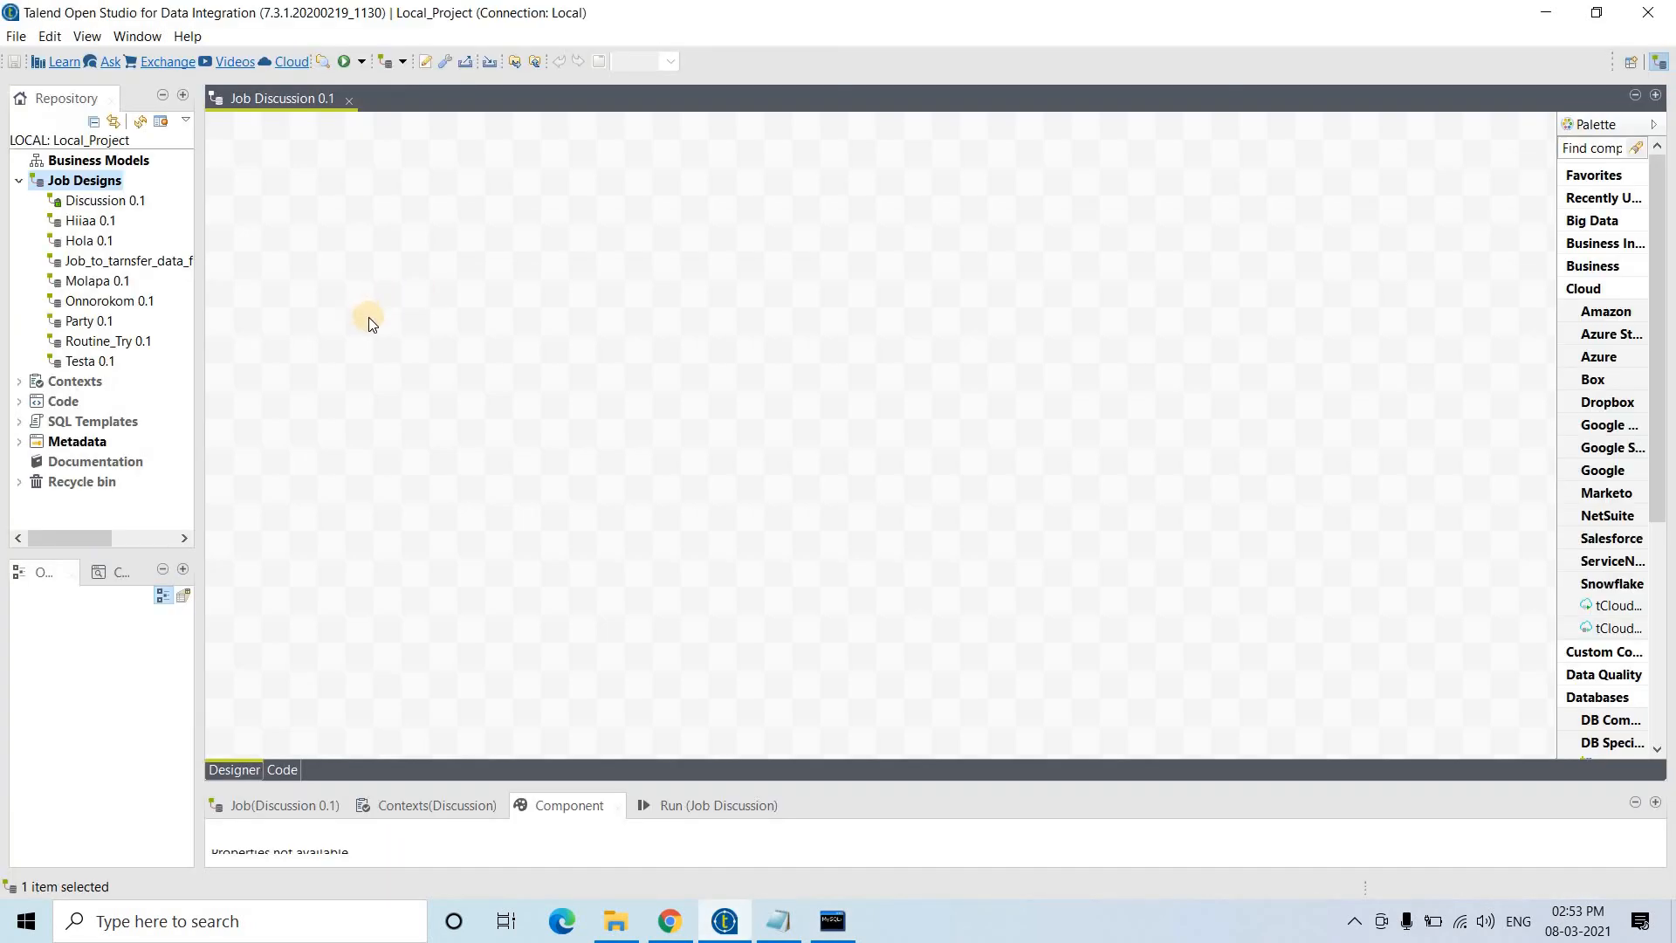
{"action": "left_click", "coordinate": [368, 317]}
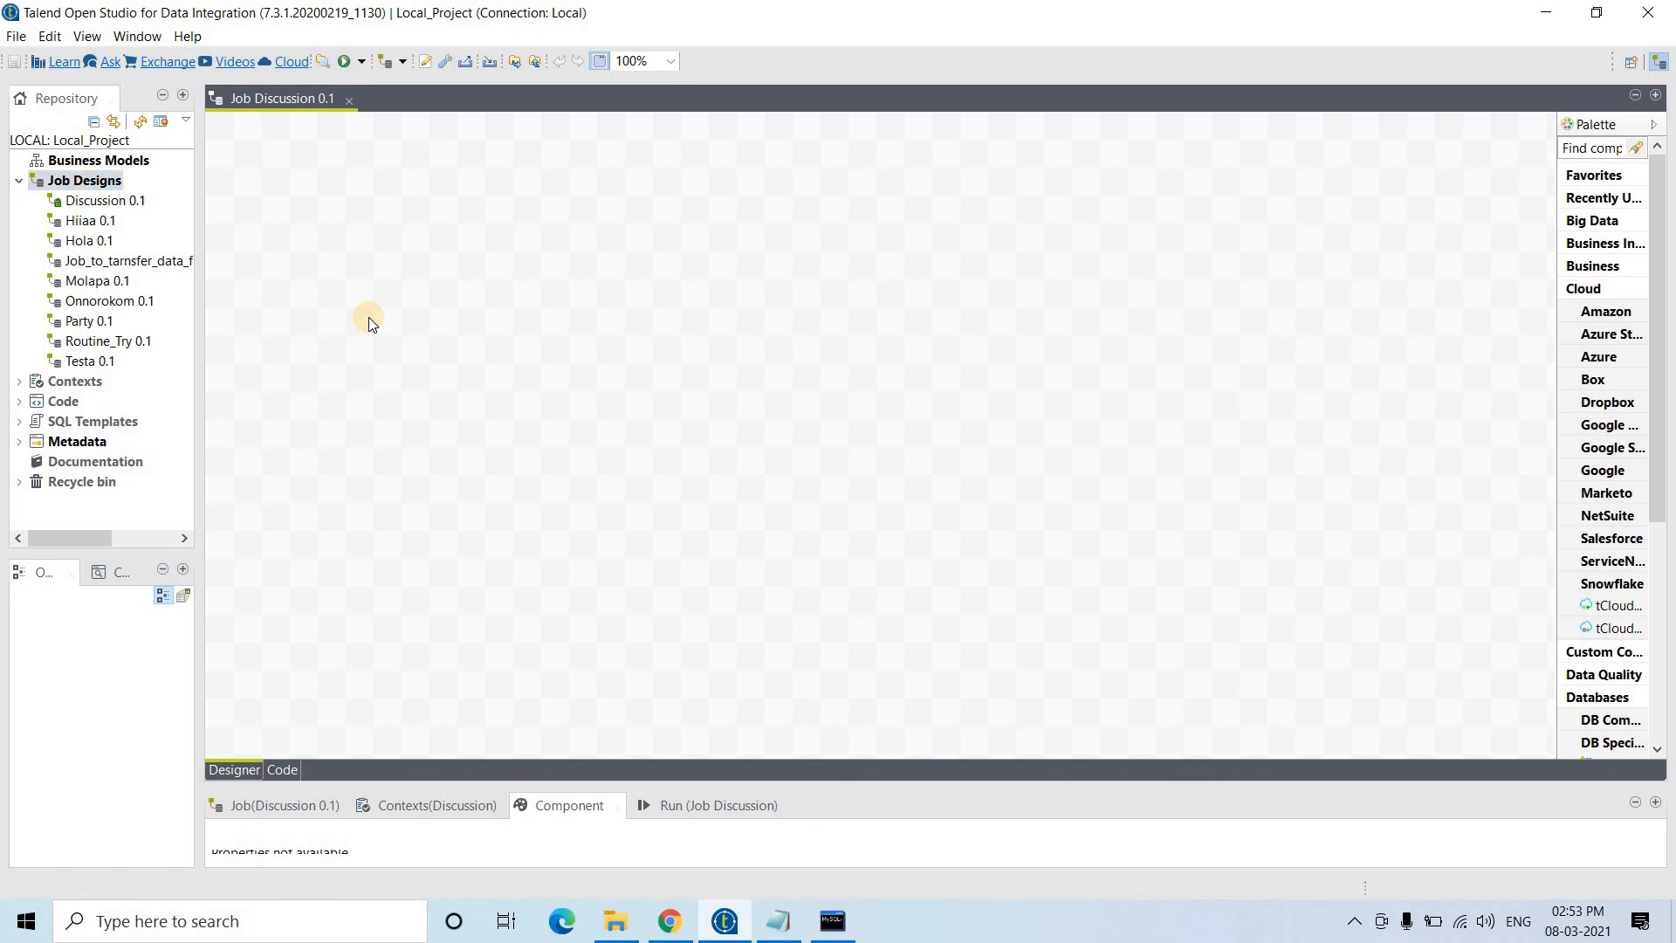
{"action": "left_click", "coordinate": [276, 202]}
{"action": "type", "text": "t"}
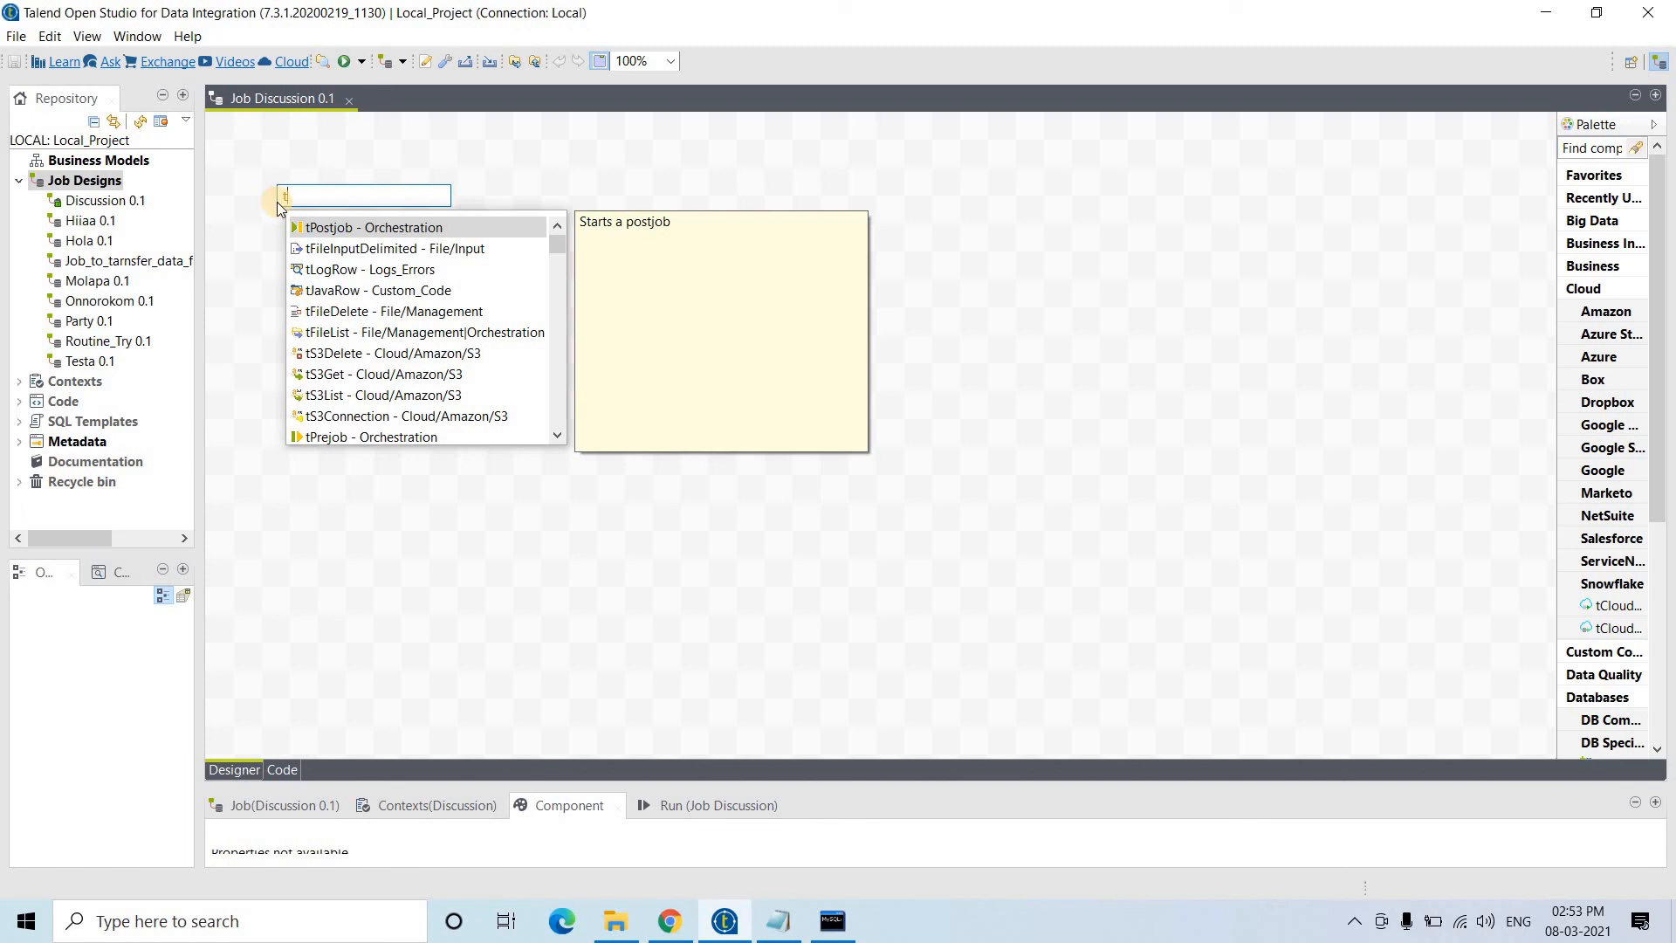
{"action": "type", "text": "MySQL"}
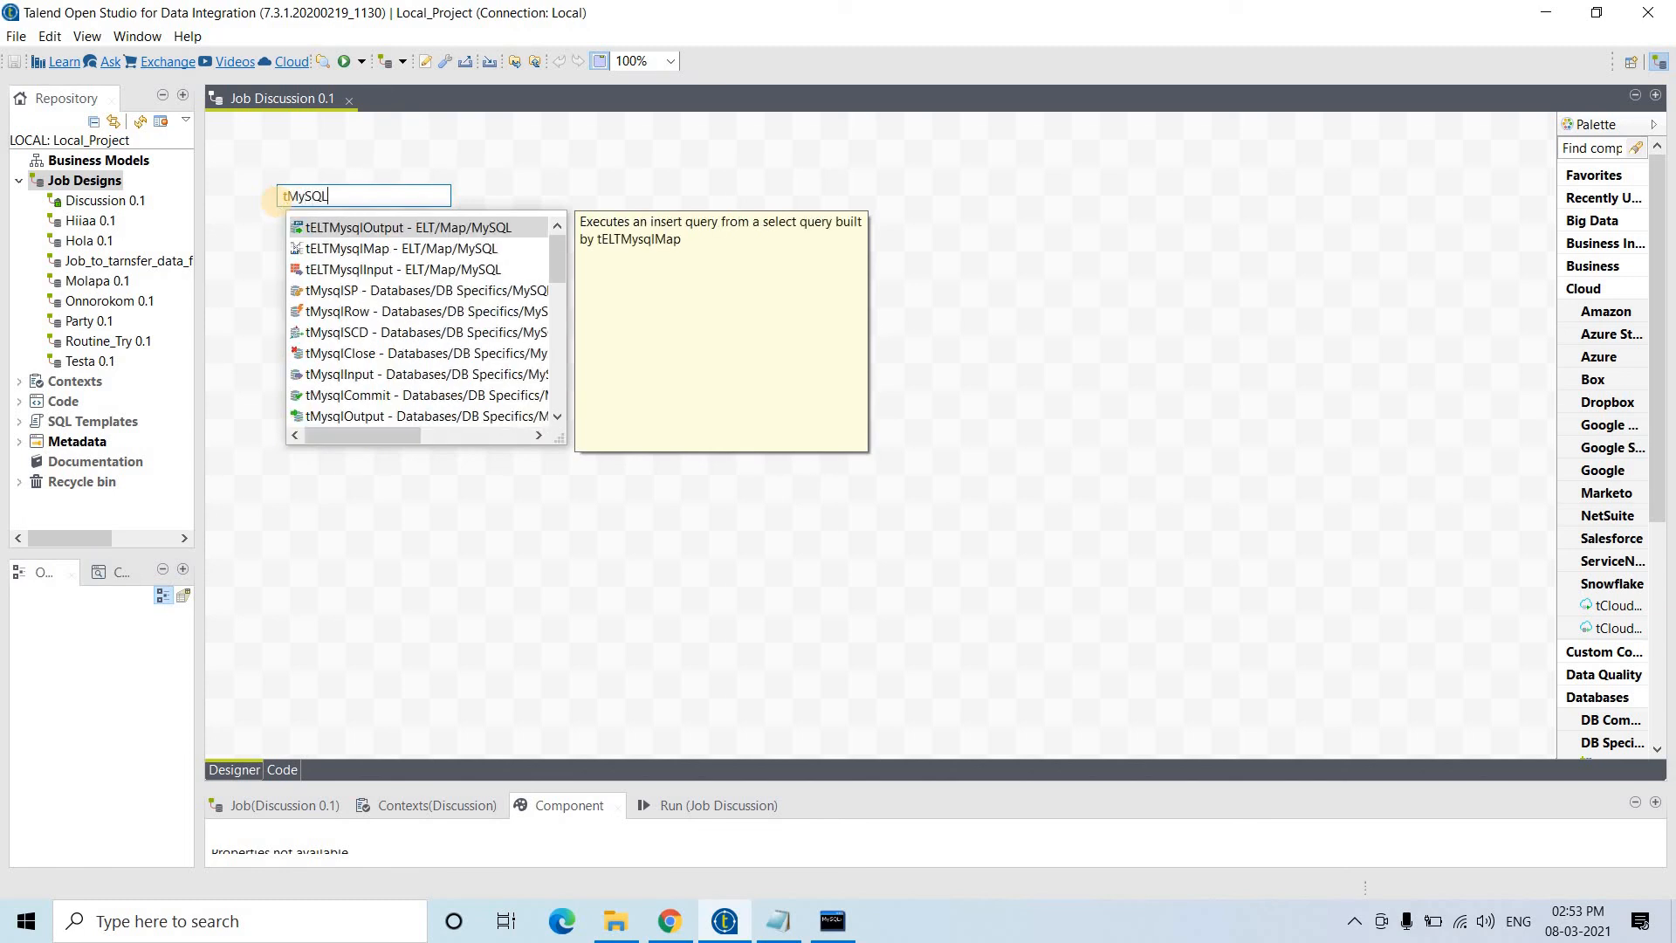
{"action": "type", "text": "C"}
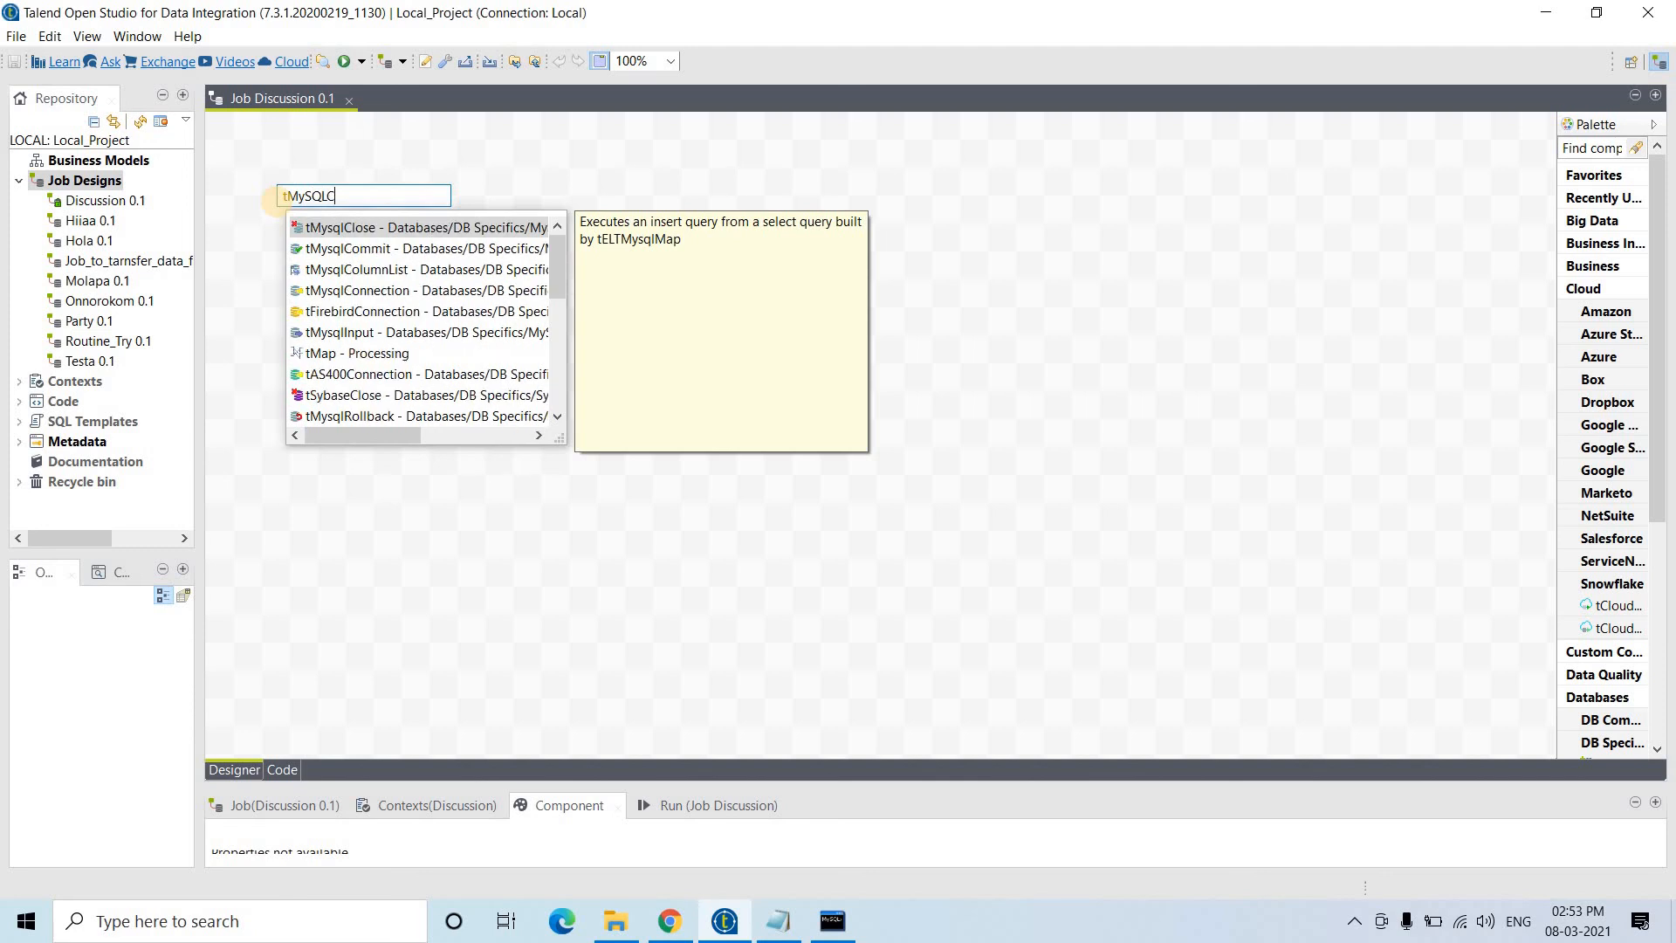
{"action": "double_click", "coordinate": [373, 289]}
{"action": "left_click_drag", "start_coordinate": [286, 221], "coordinate": [313, 162]}
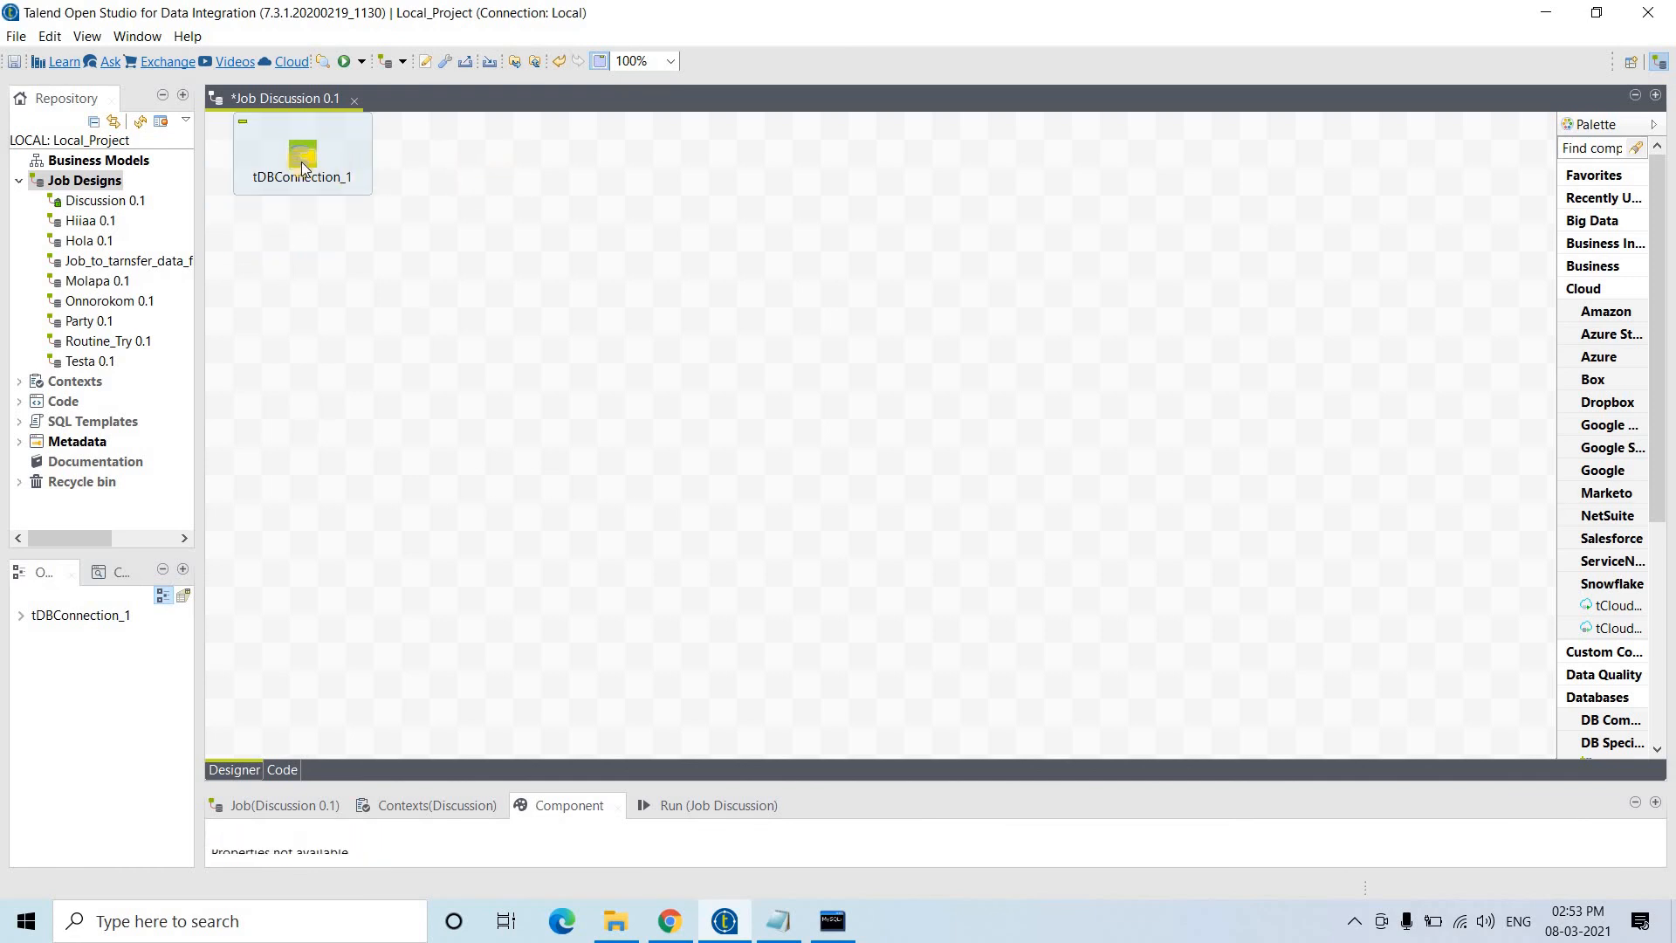
{"action": "left_click", "coordinate": [844, 813]}
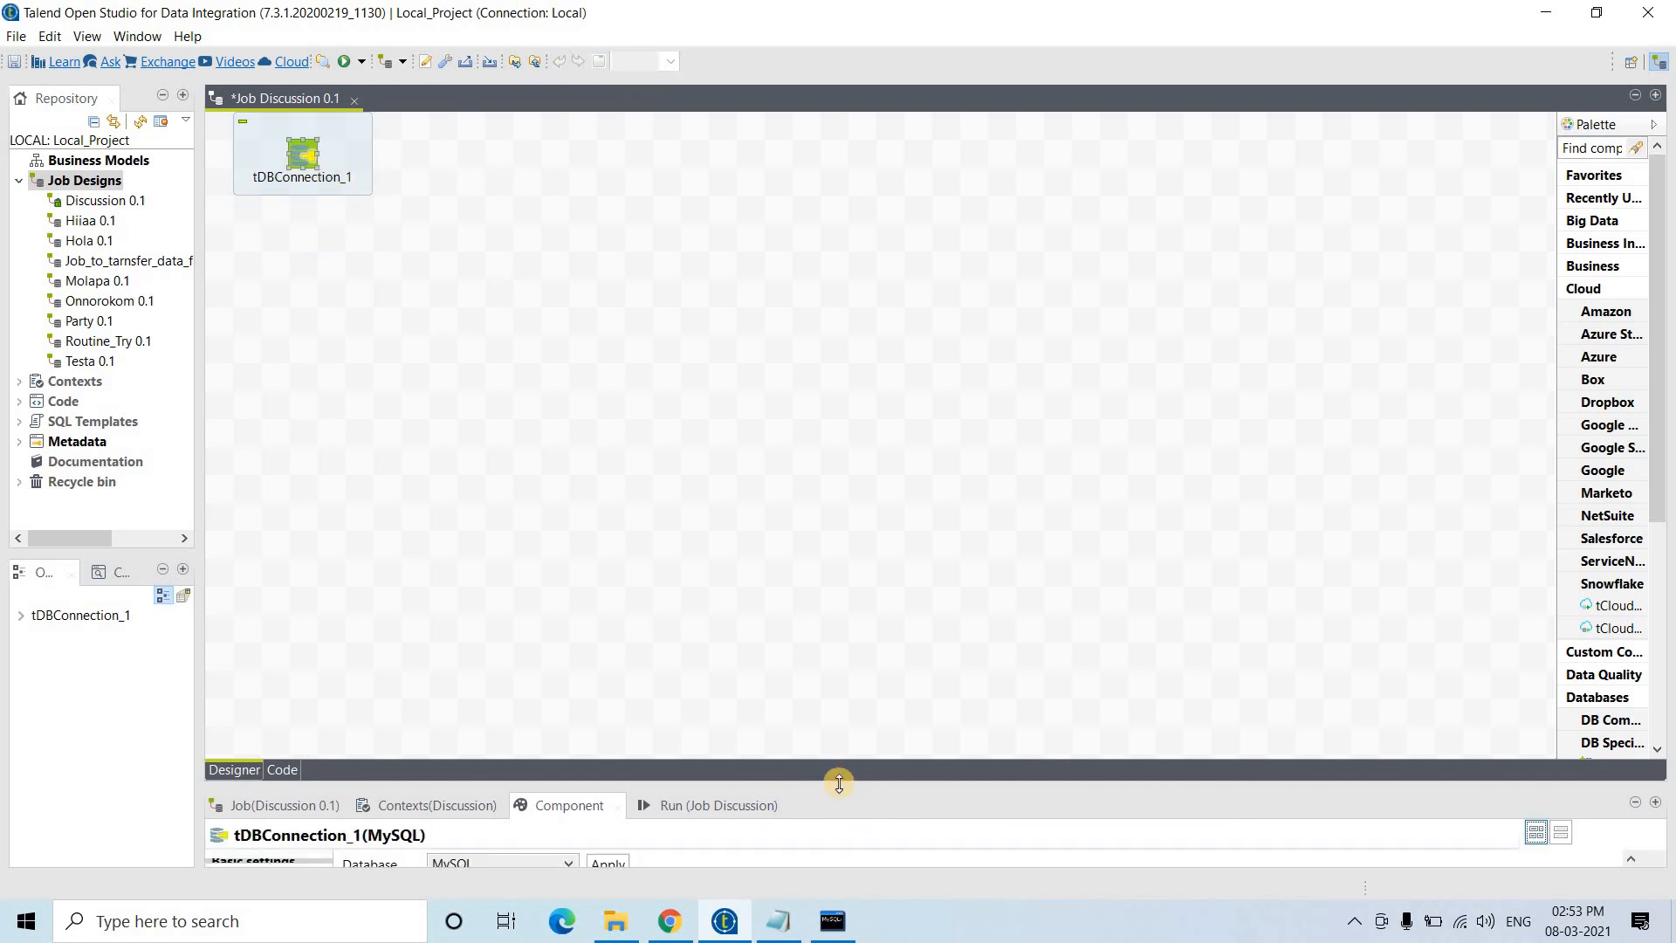
- Set tDBConnection_1's host to 127.0.0.1 and its database to ramu
{"action": "left_click_drag", "start_coordinate": [840, 775], "coordinate": [894, 487]}
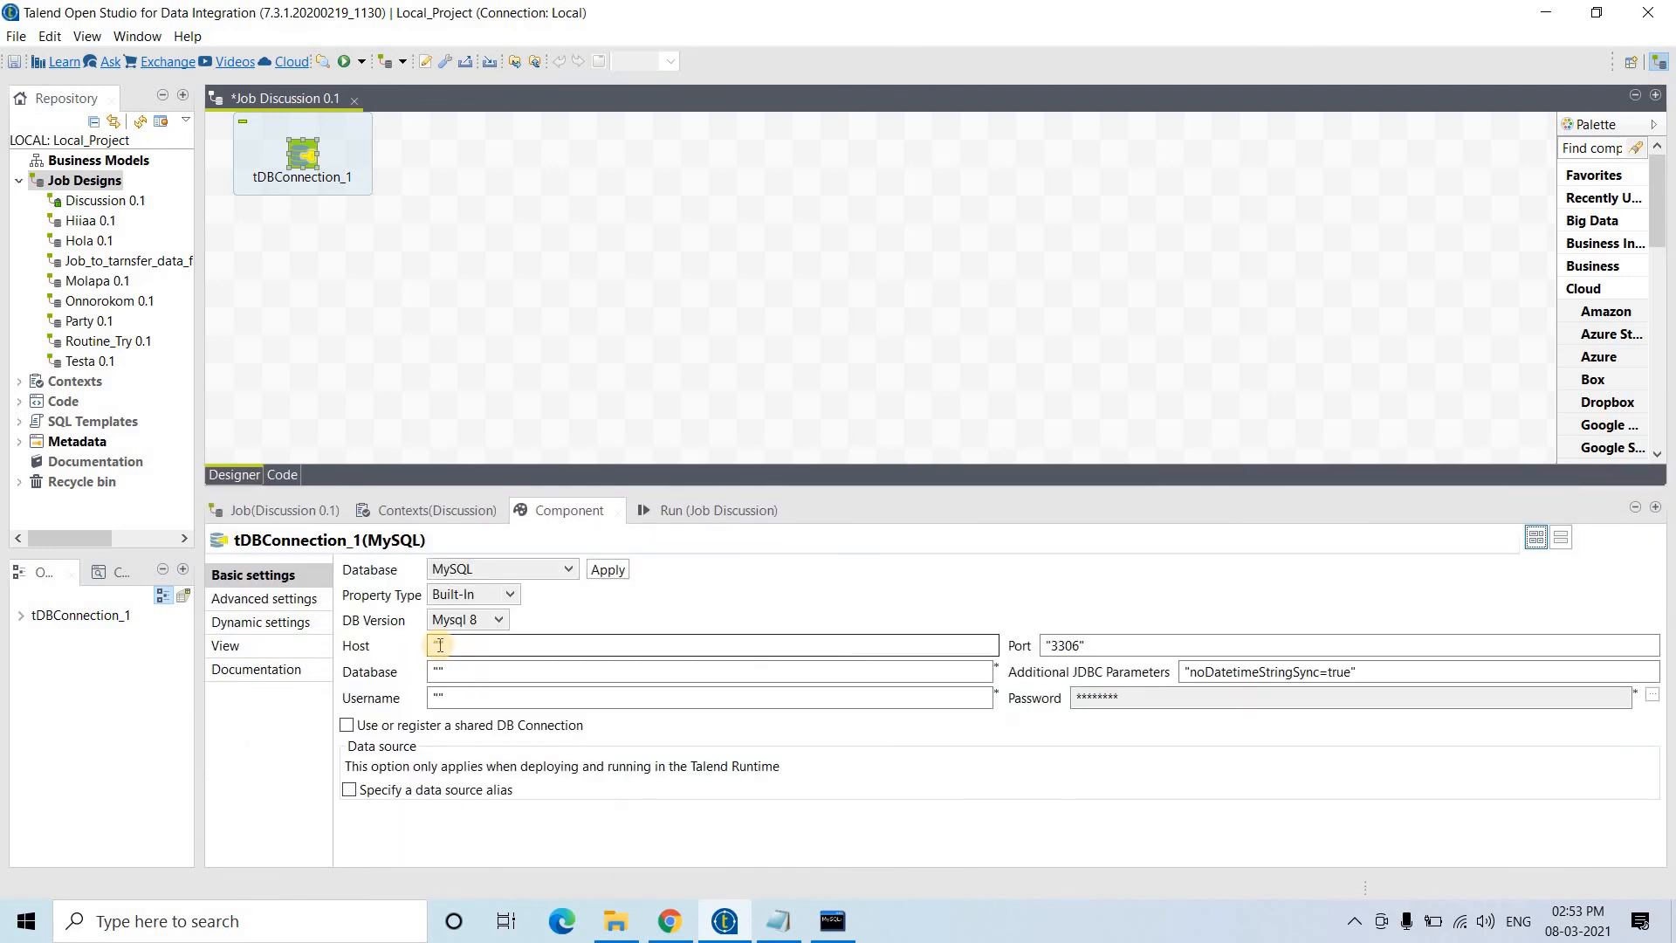
{"action": "left_click", "coordinate": [439, 646]}
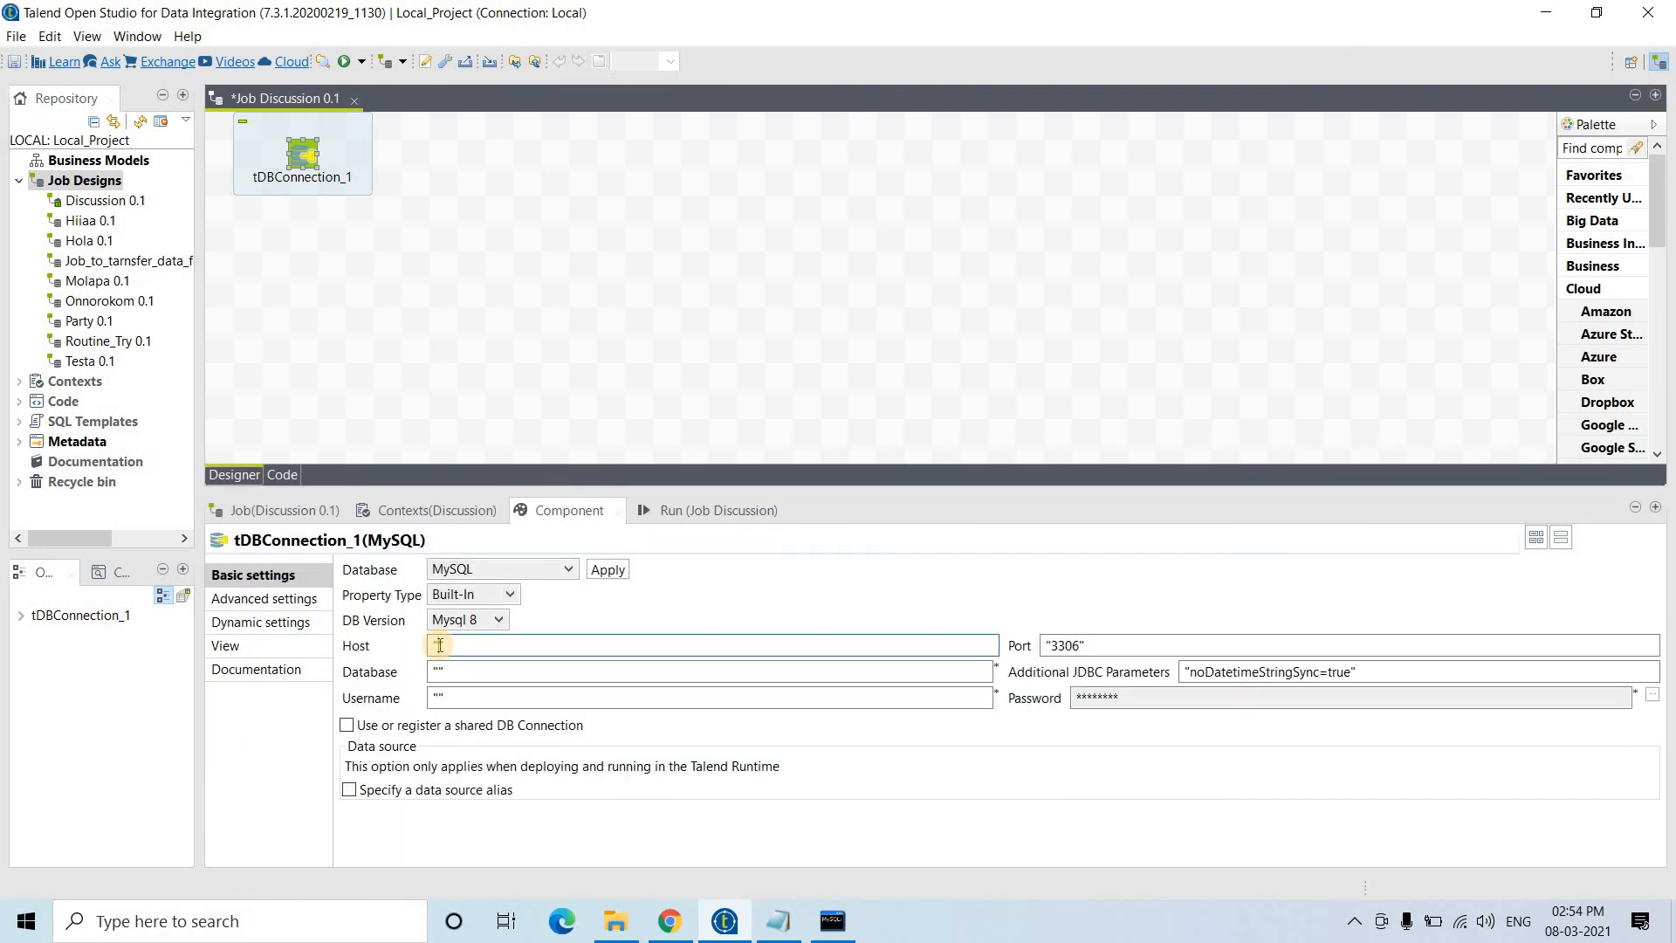
{"action": "type", "text": "127.0.0.1"}
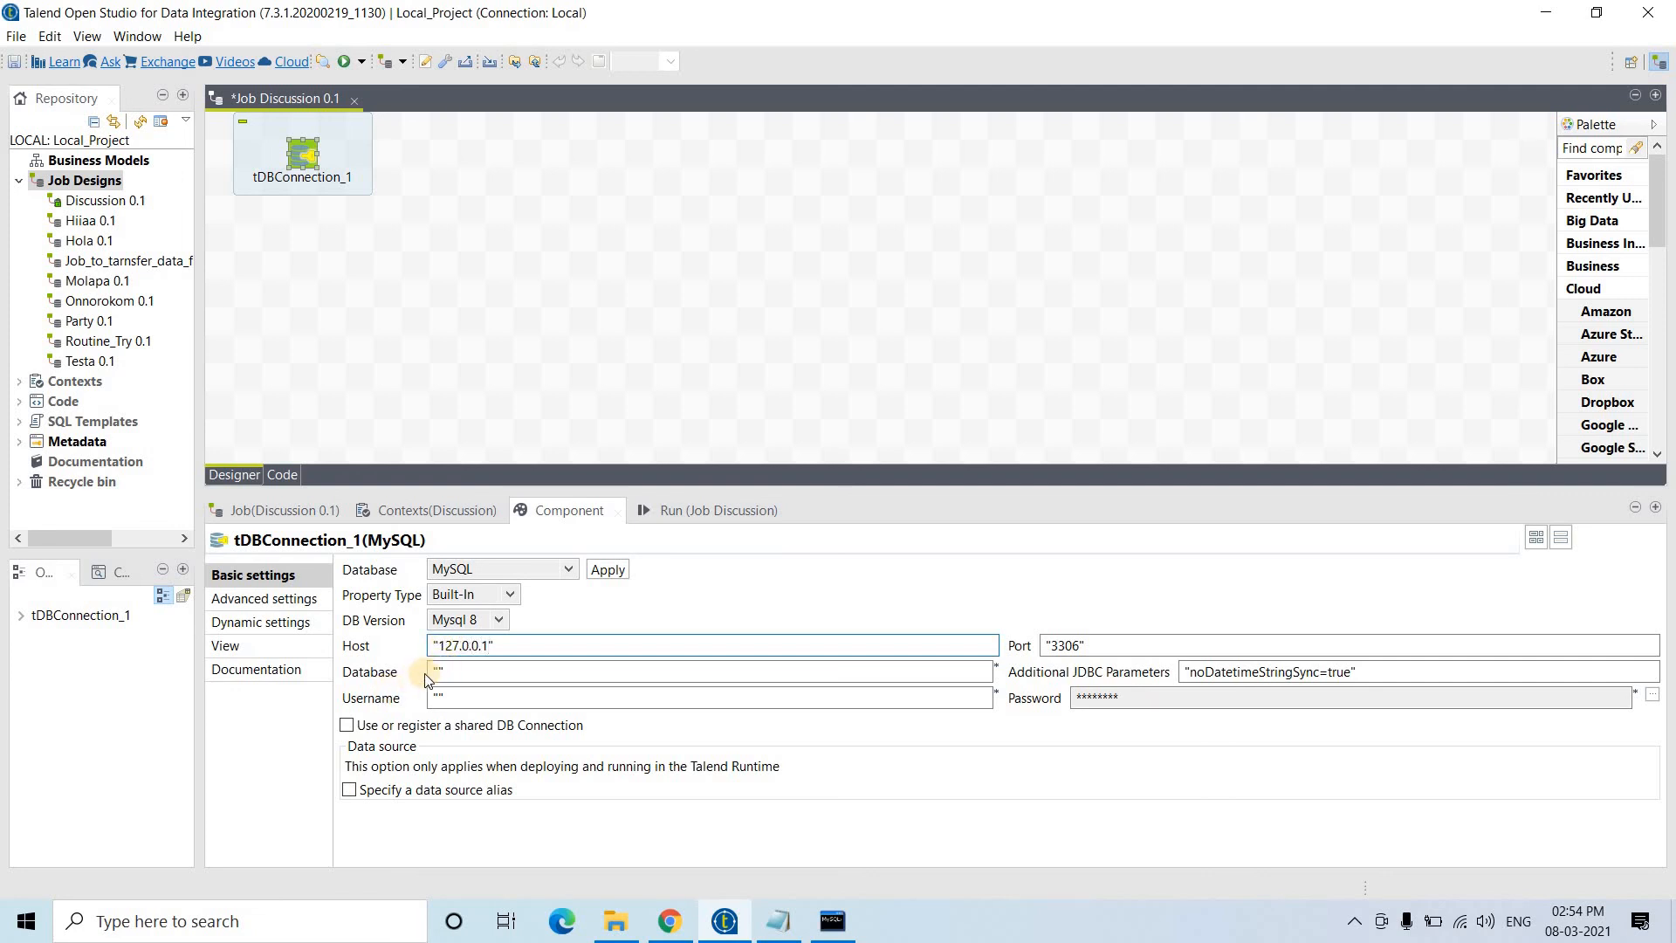
{"action": "left_click", "coordinate": [439, 669]}
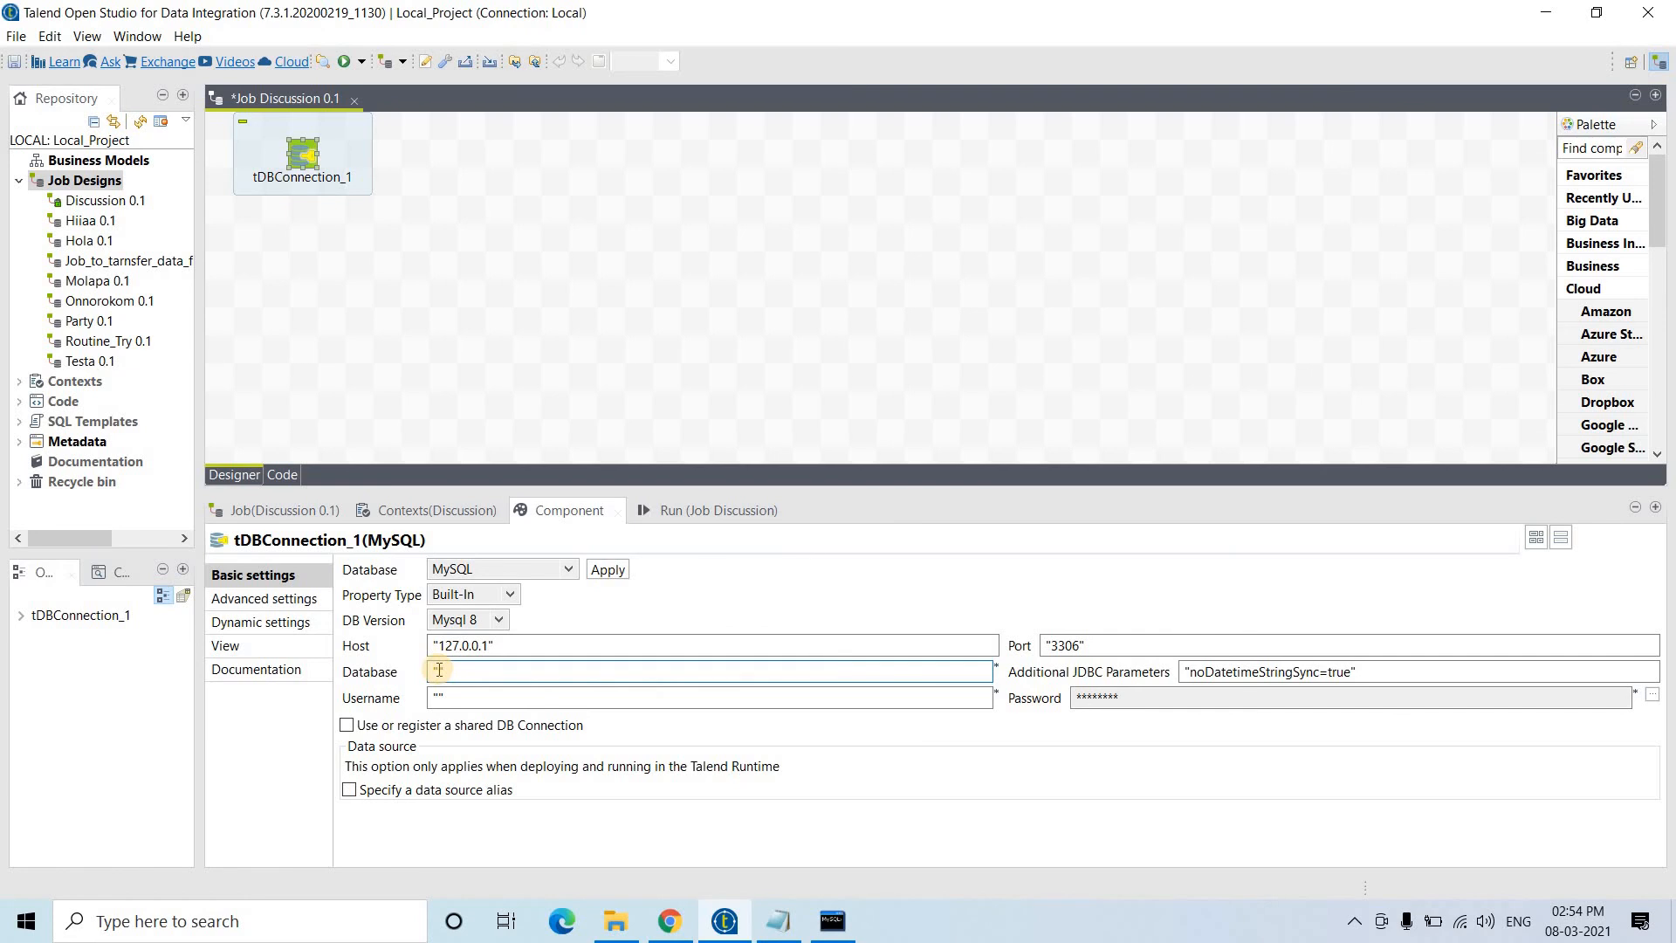
{"action": "left_click", "coordinate": [778, 921]}
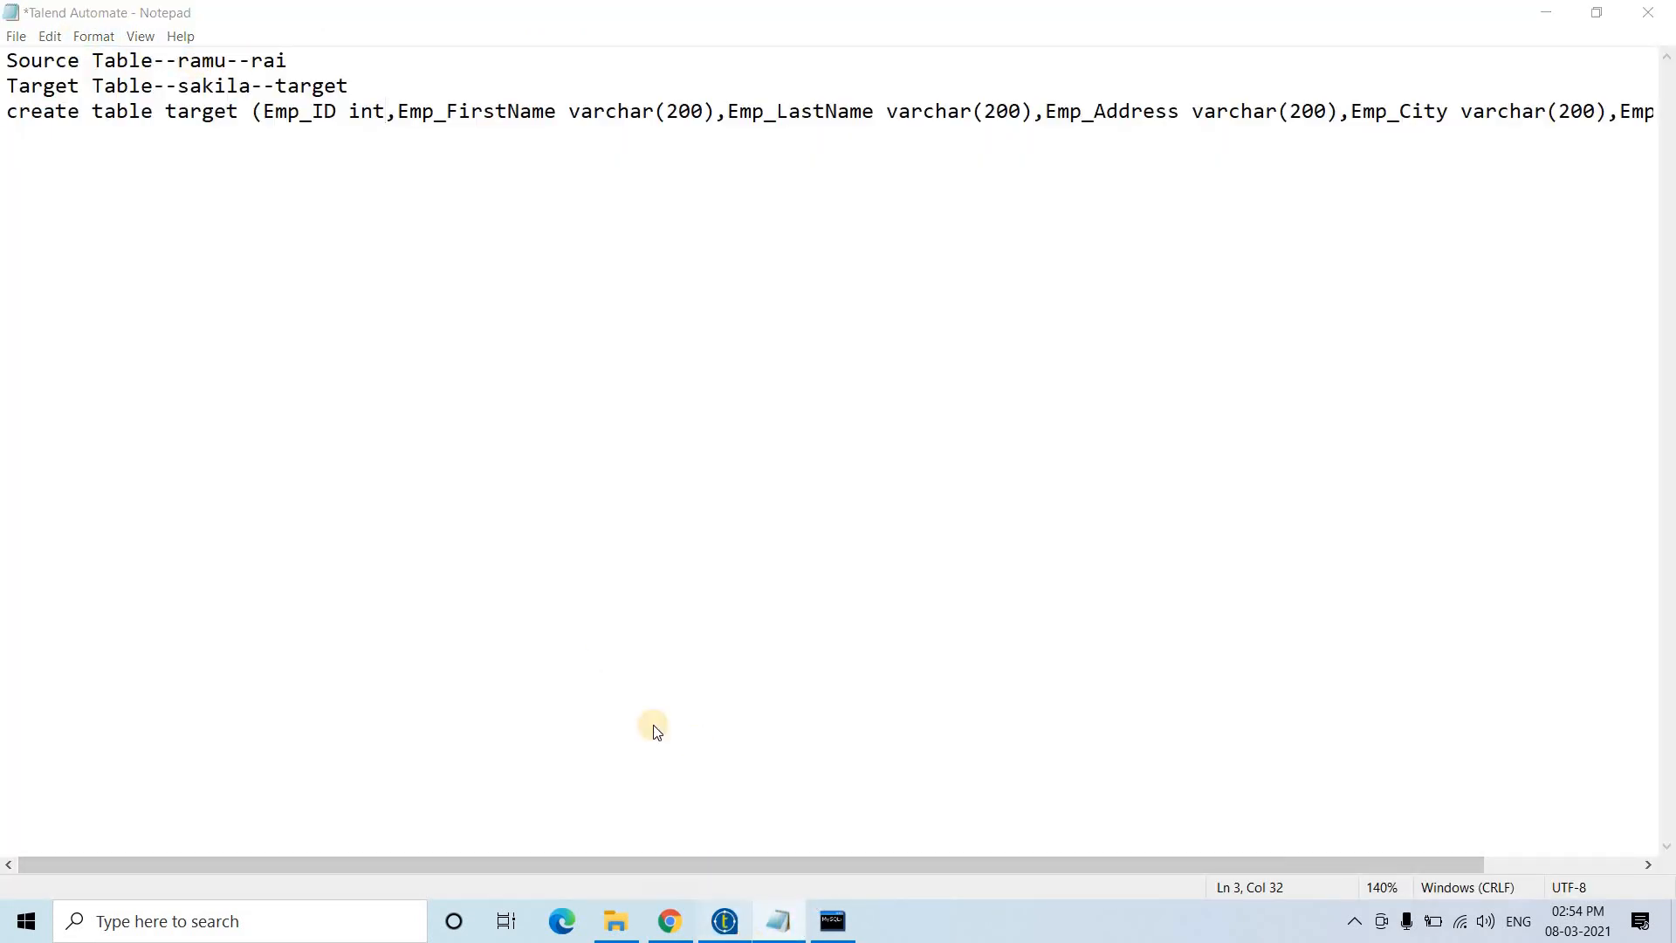
{"action": "key", "text": "alt+Tab"}
{"action": "type", "text": "ramu"}
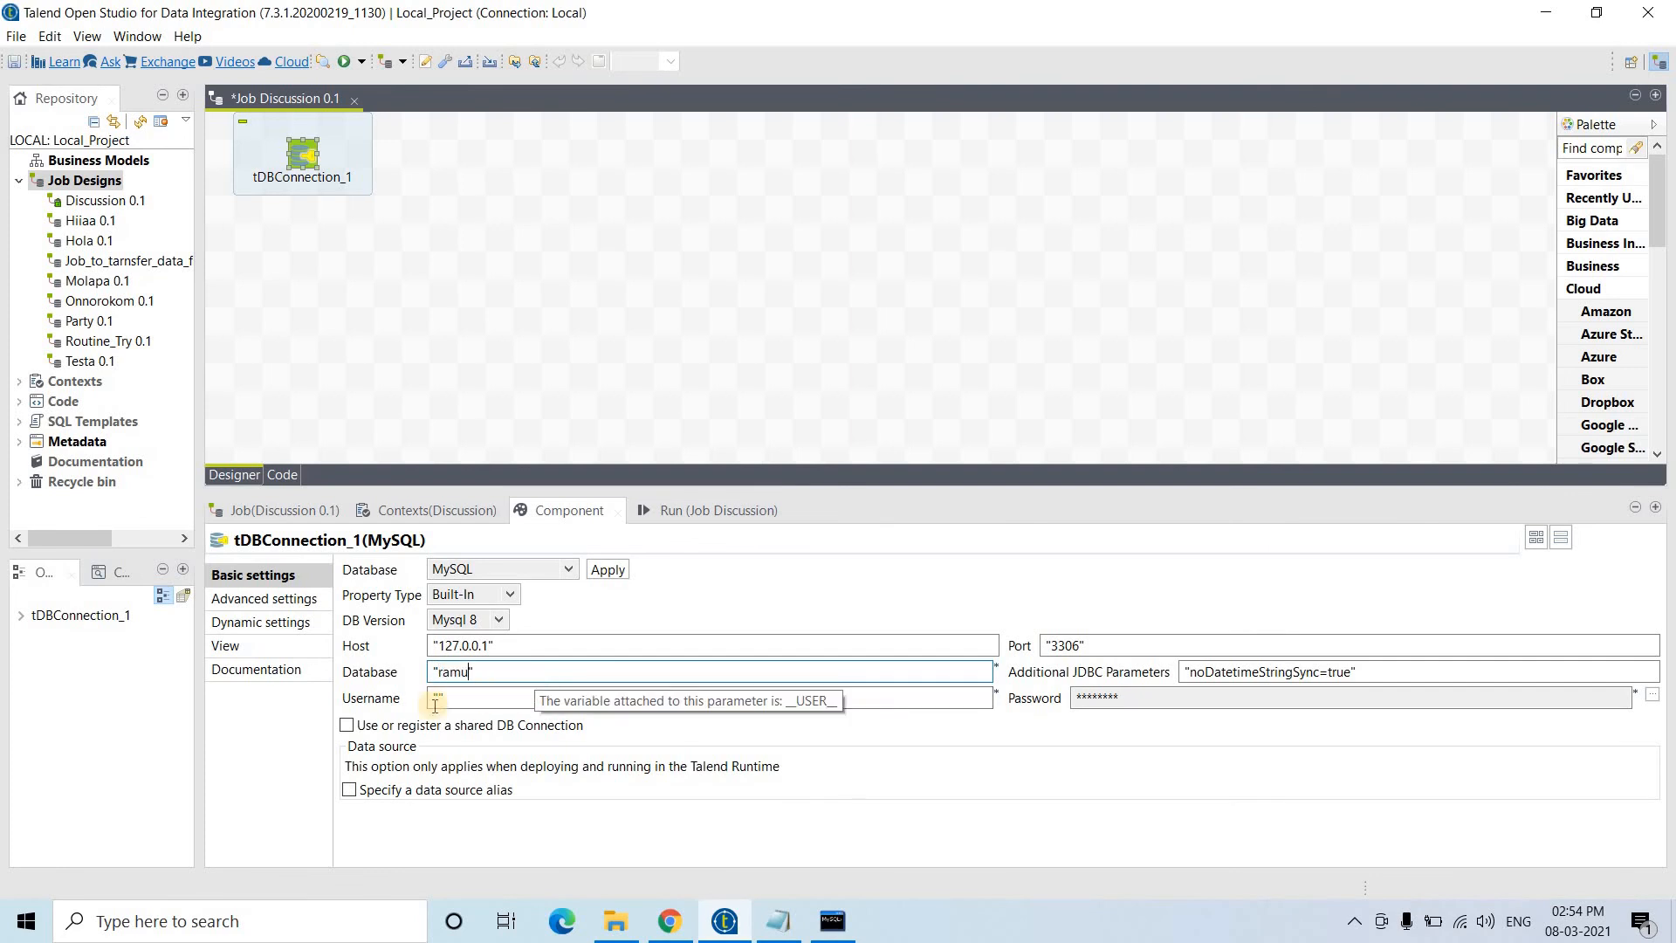
- Set the connection's username to root and enter its password
{"action": "left_click", "coordinate": [434, 700]}
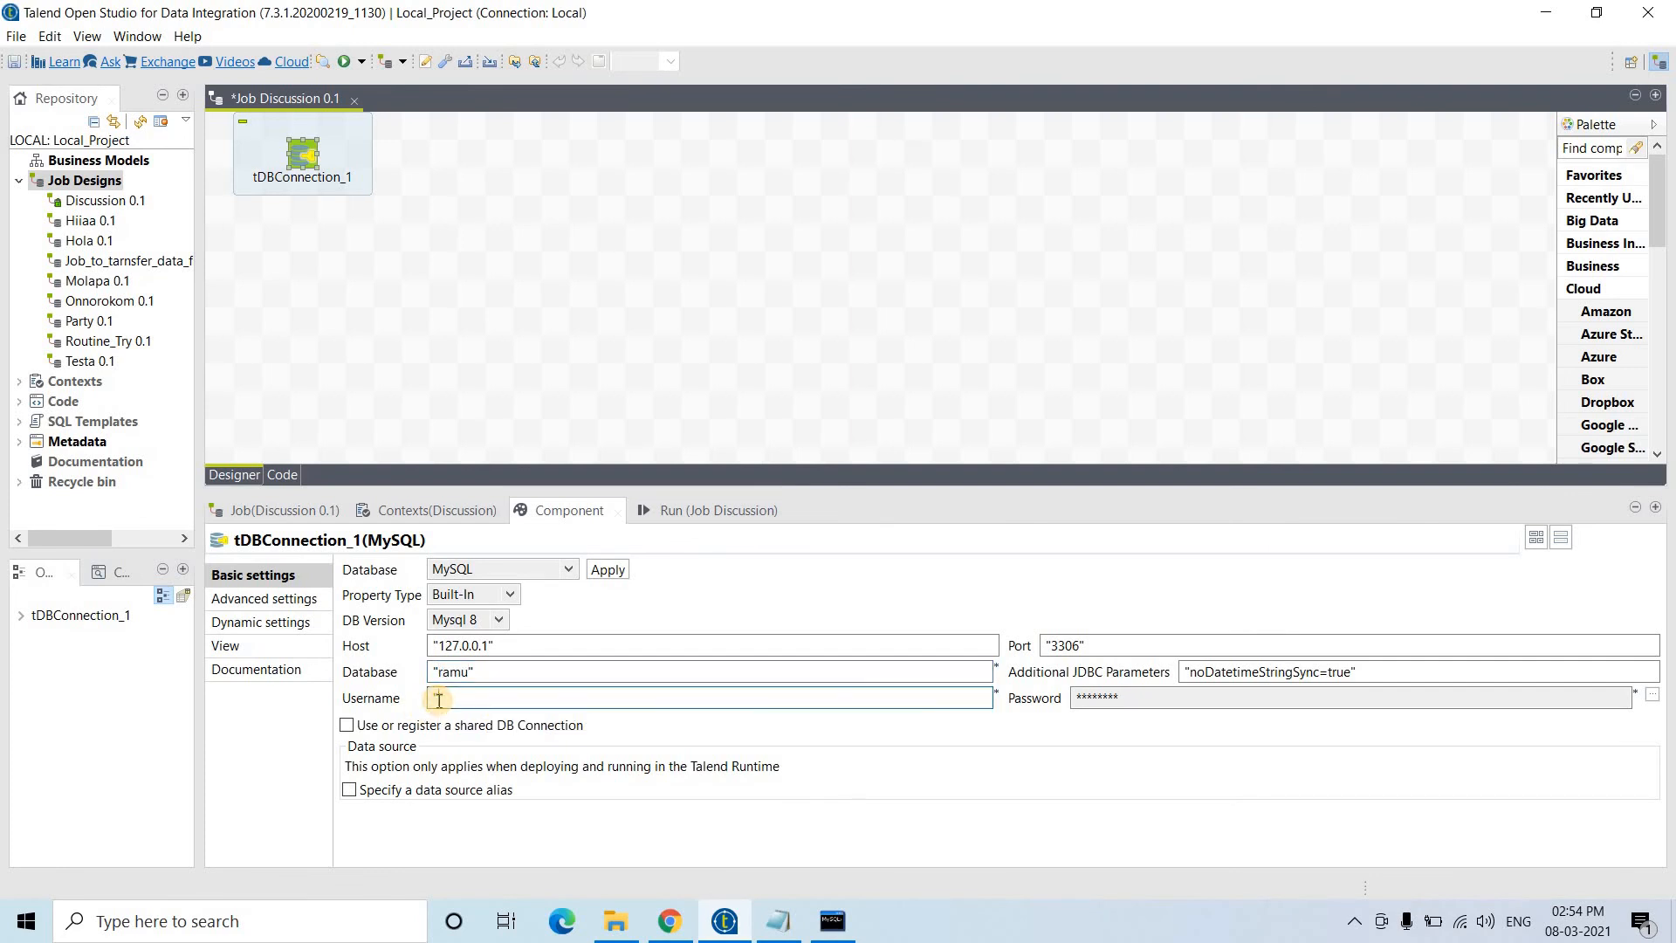
{"action": "type", "text": "root\""}
{"action": "left_click", "coordinate": [1653, 696]}
{"action": "left_click", "coordinate": [719, 398]}
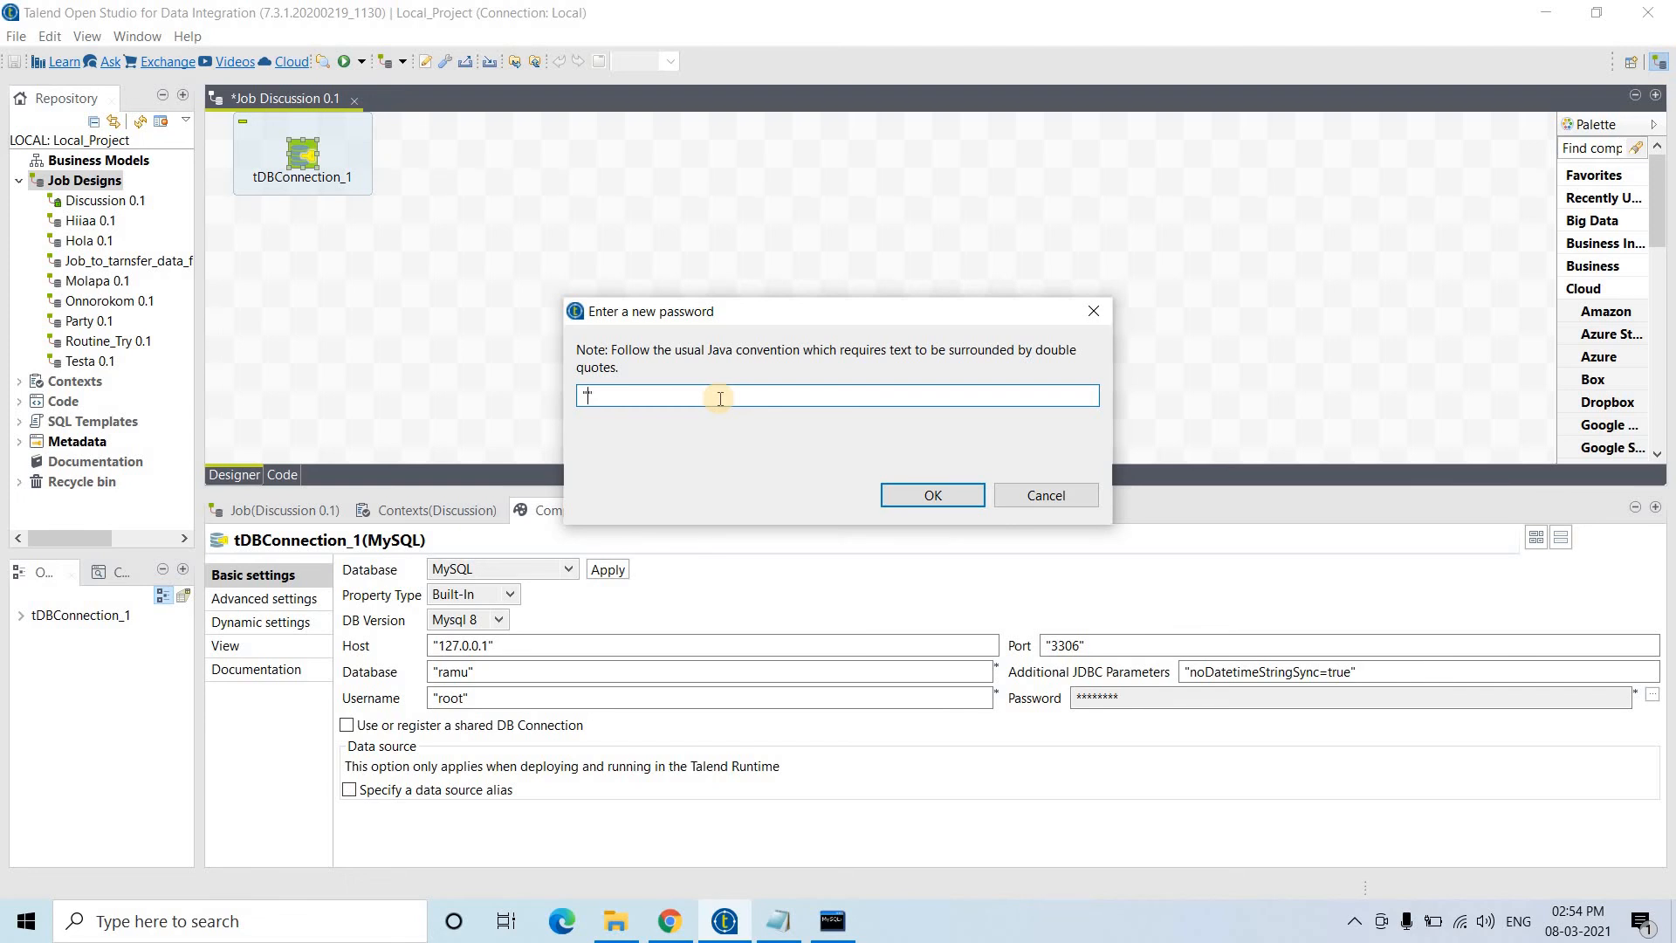
{"action": "key", "text": "Return"}
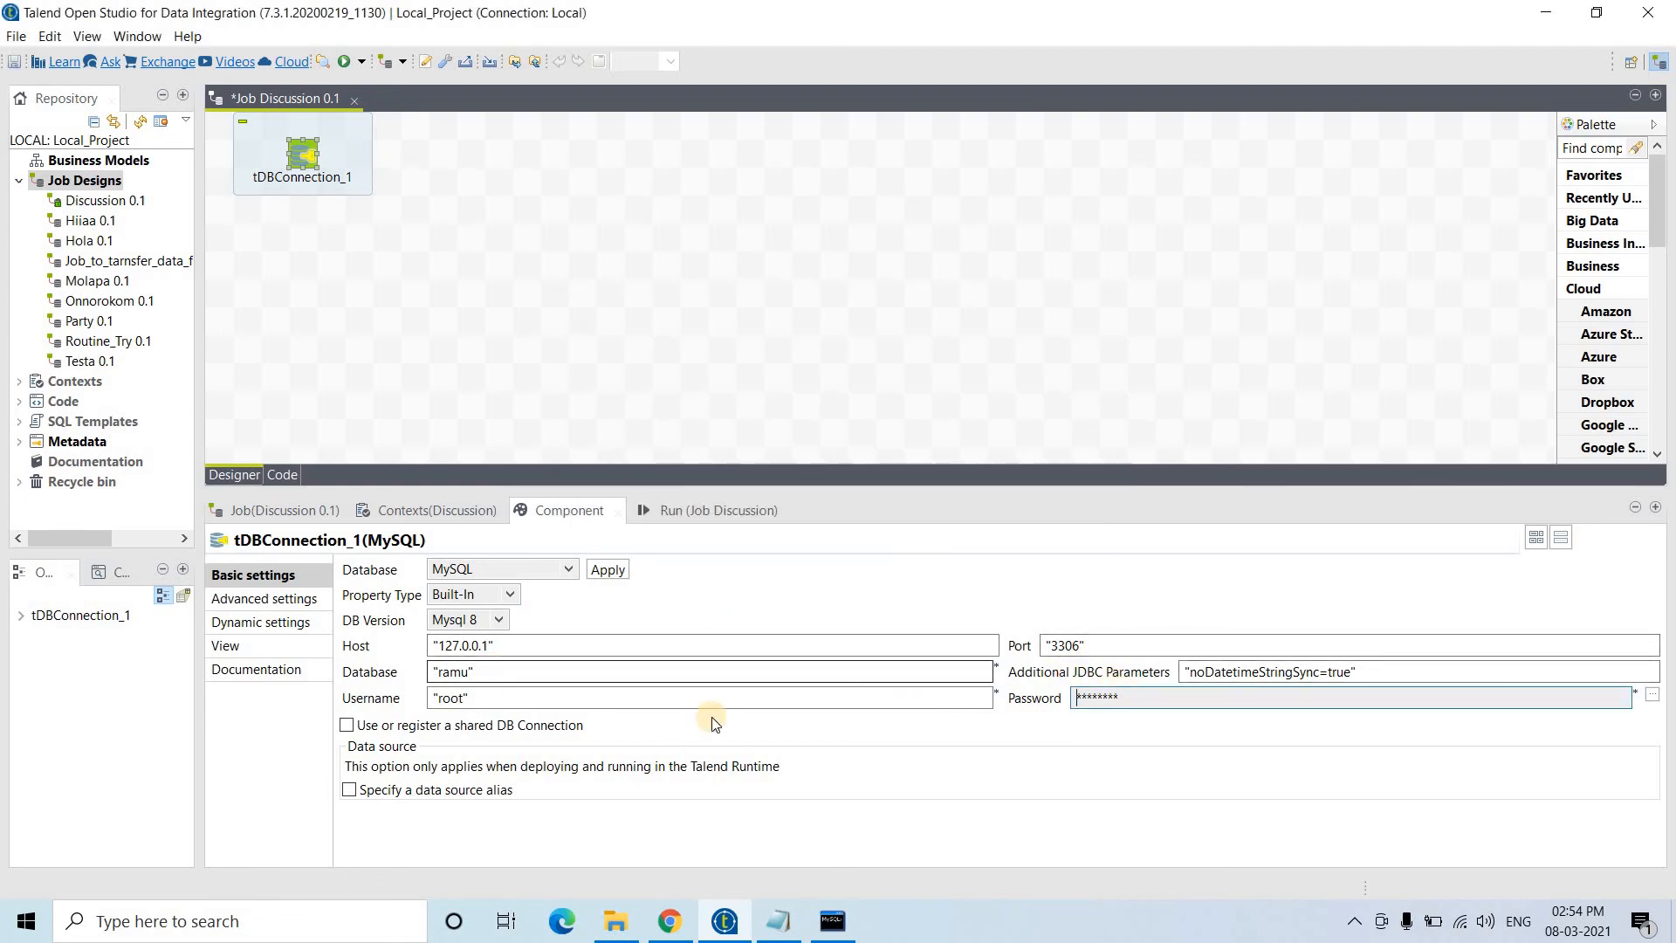
{"action": "left_click", "coordinate": [672, 515]}
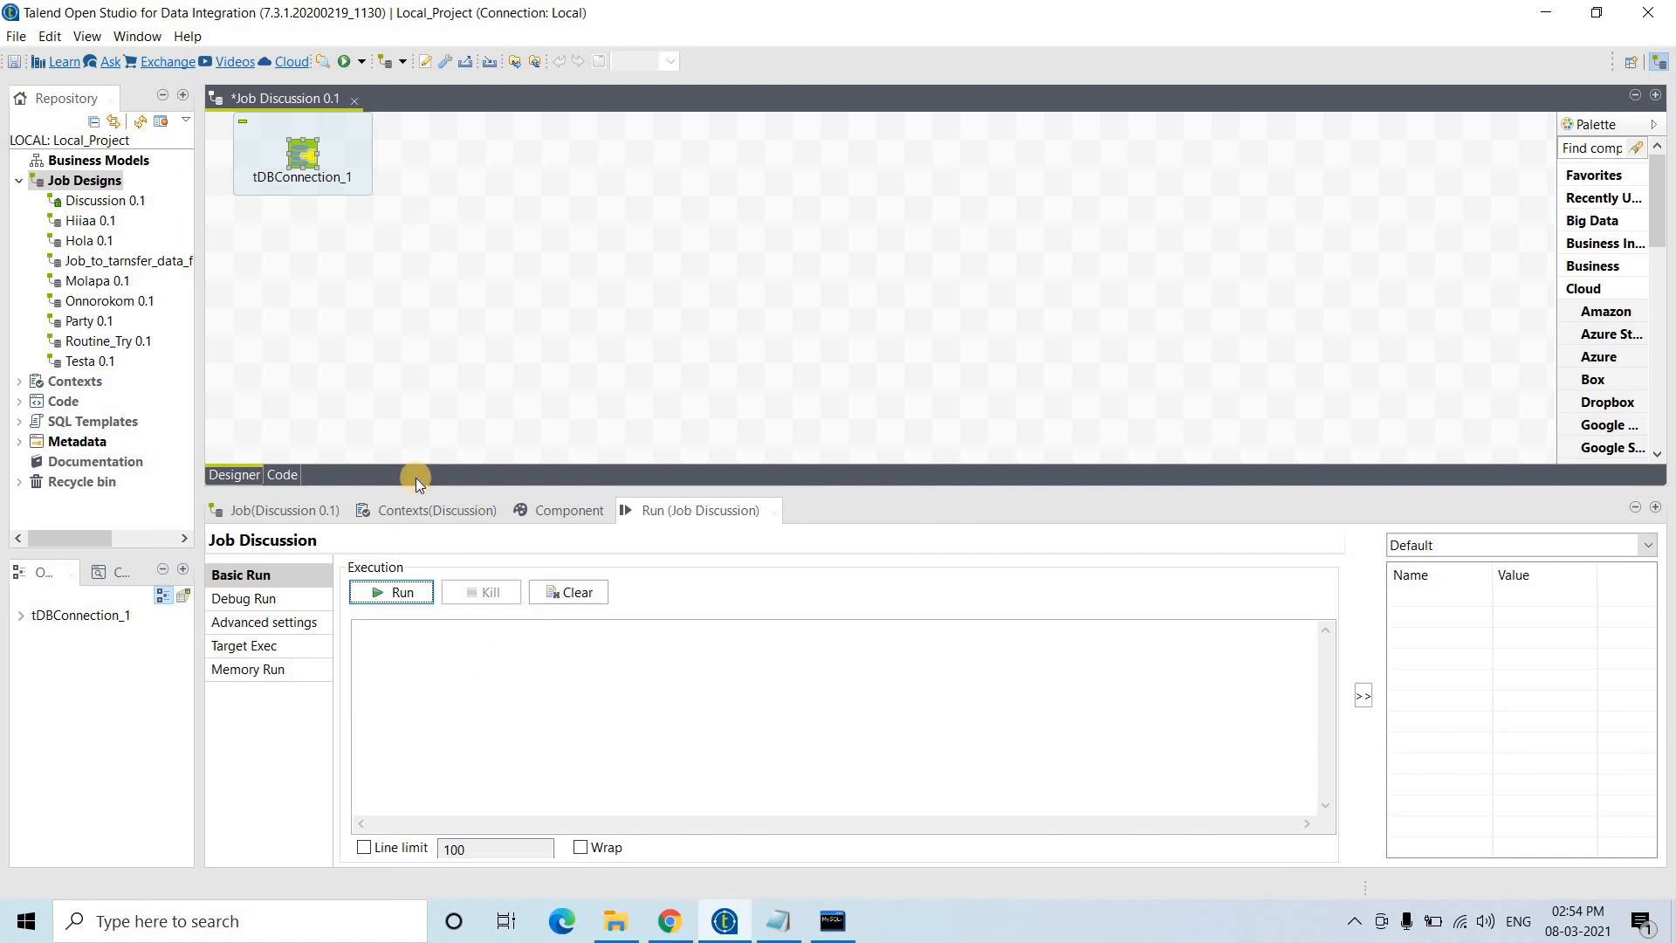
- Run the Discussion job and confirm it ends with exit code 0
{"action": "left_click", "coordinate": [405, 596]}
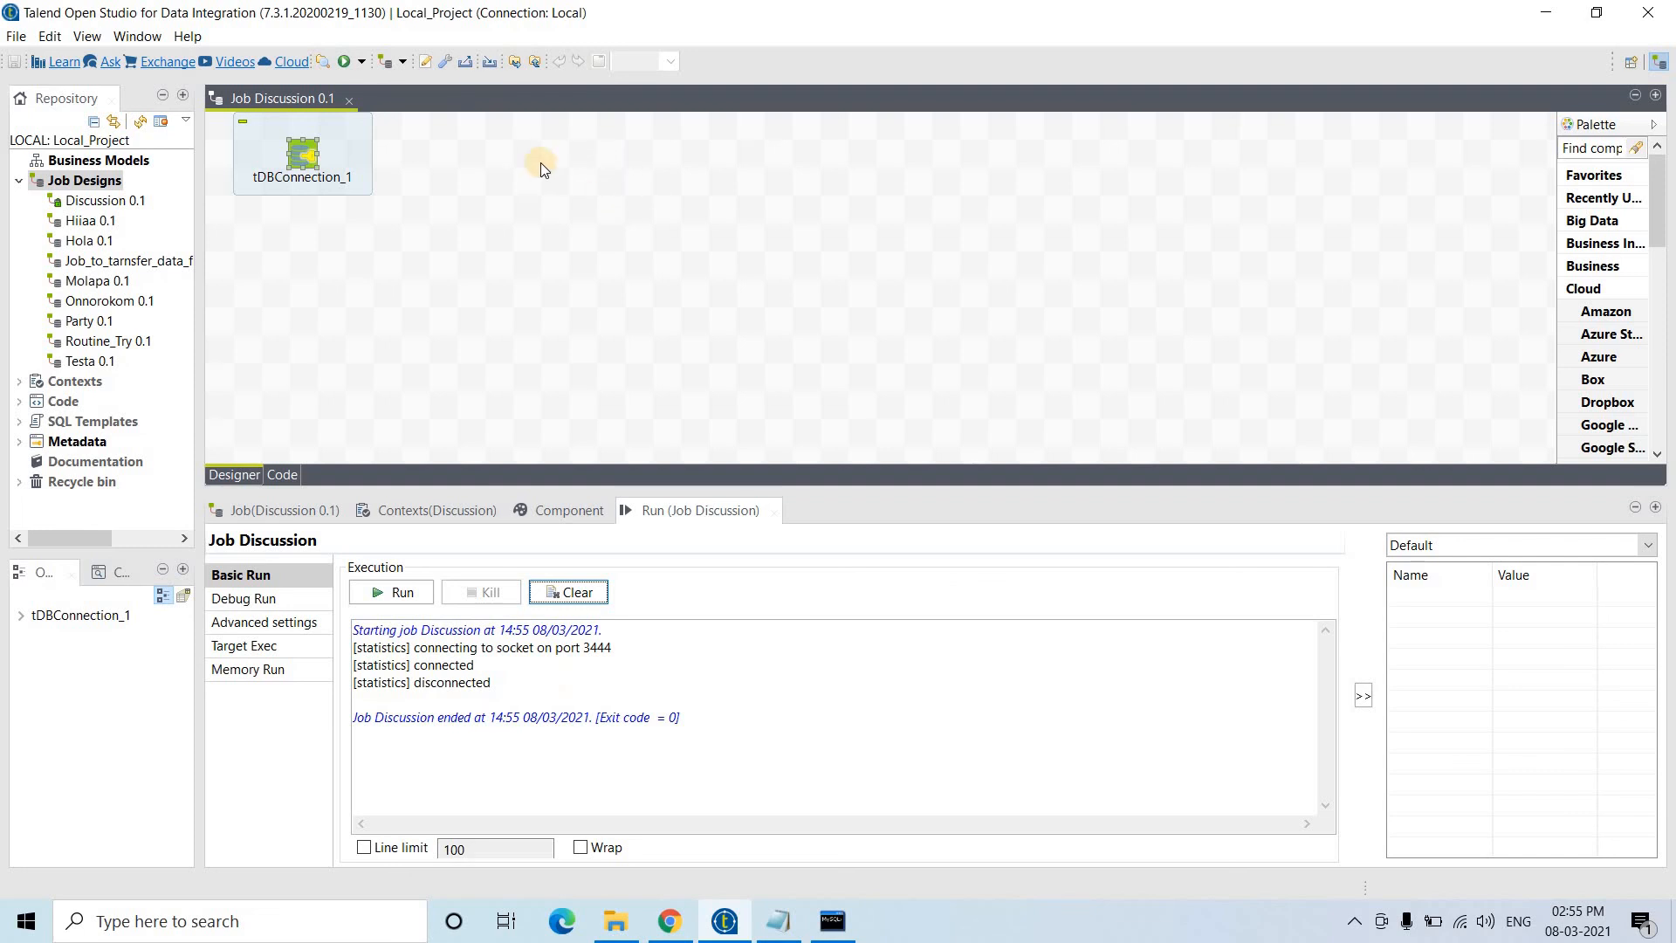
{"action": "left_click", "coordinate": [459, 161]}
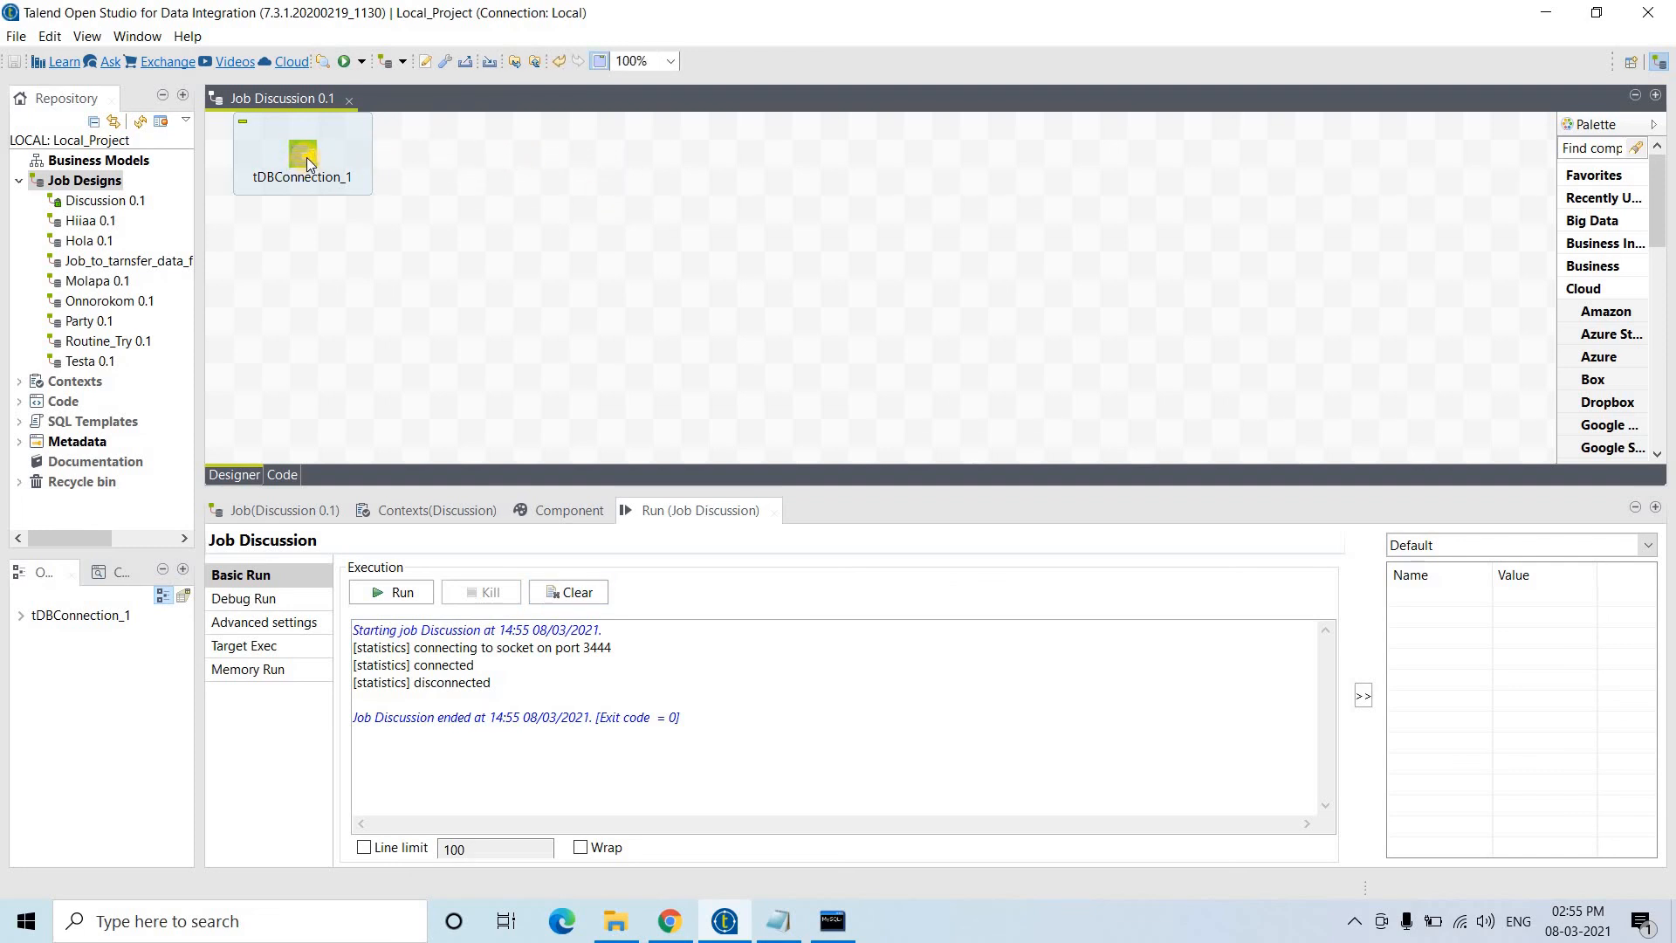
{"action": "left_click", "coordinate": [497, 176]}
- Add a second tMySQLConnection, tDBConnection_2, with host 127.0.0.1
{"action": "type", "text": "tM"}
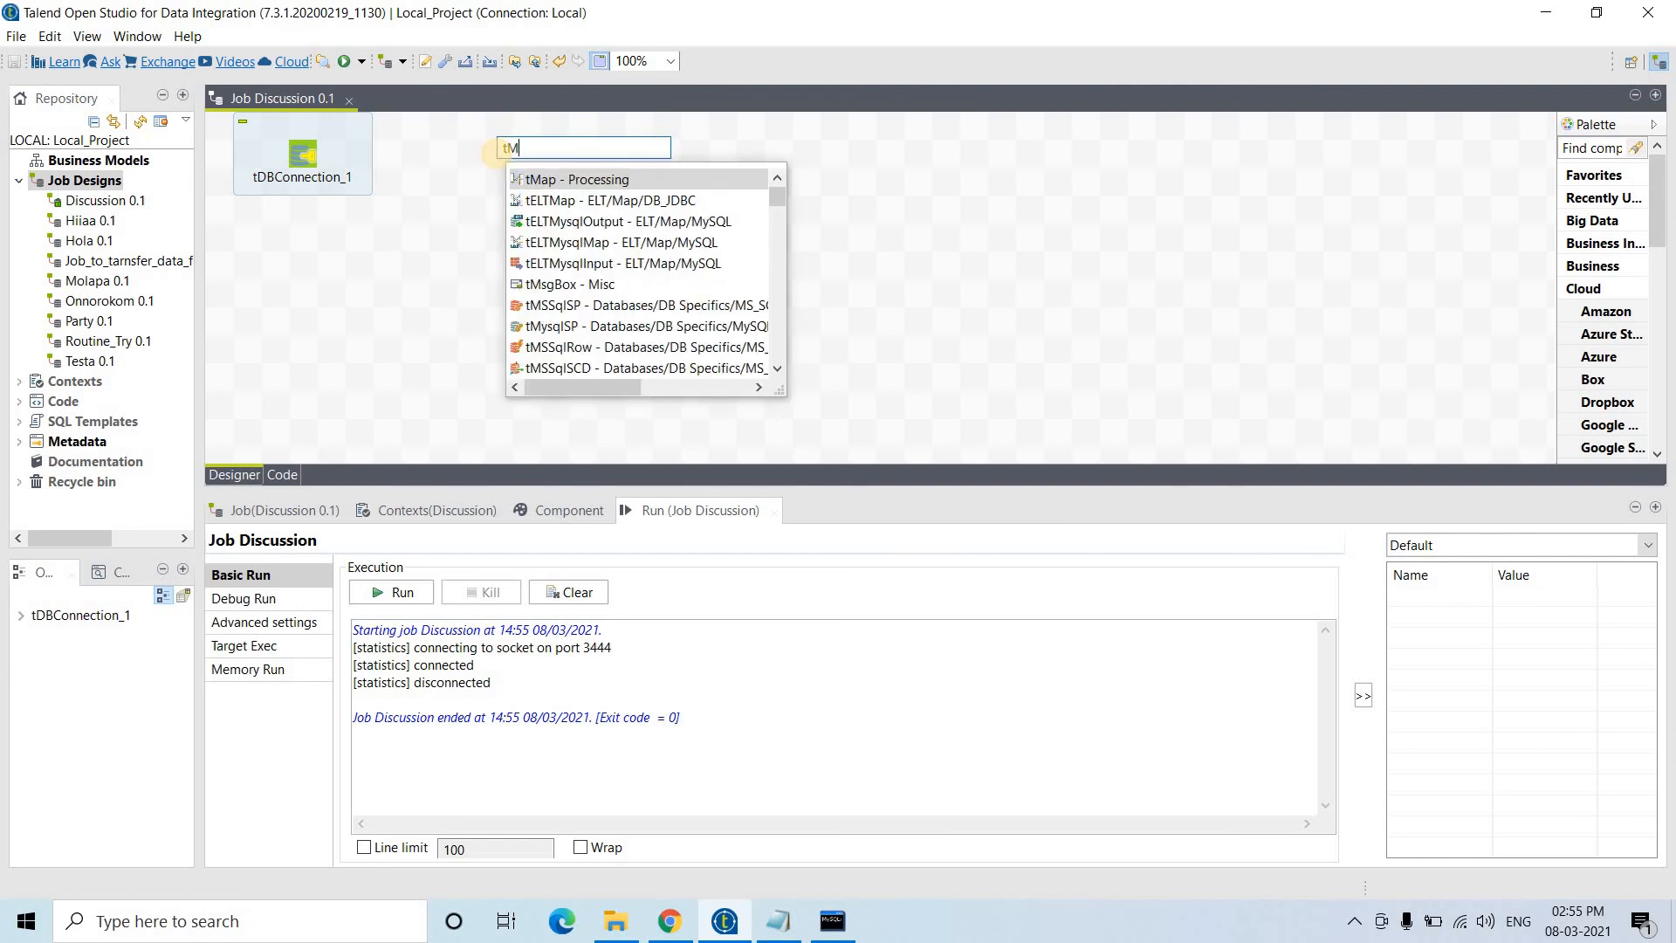
{"action": "type", "text": "ySQLConnection"}
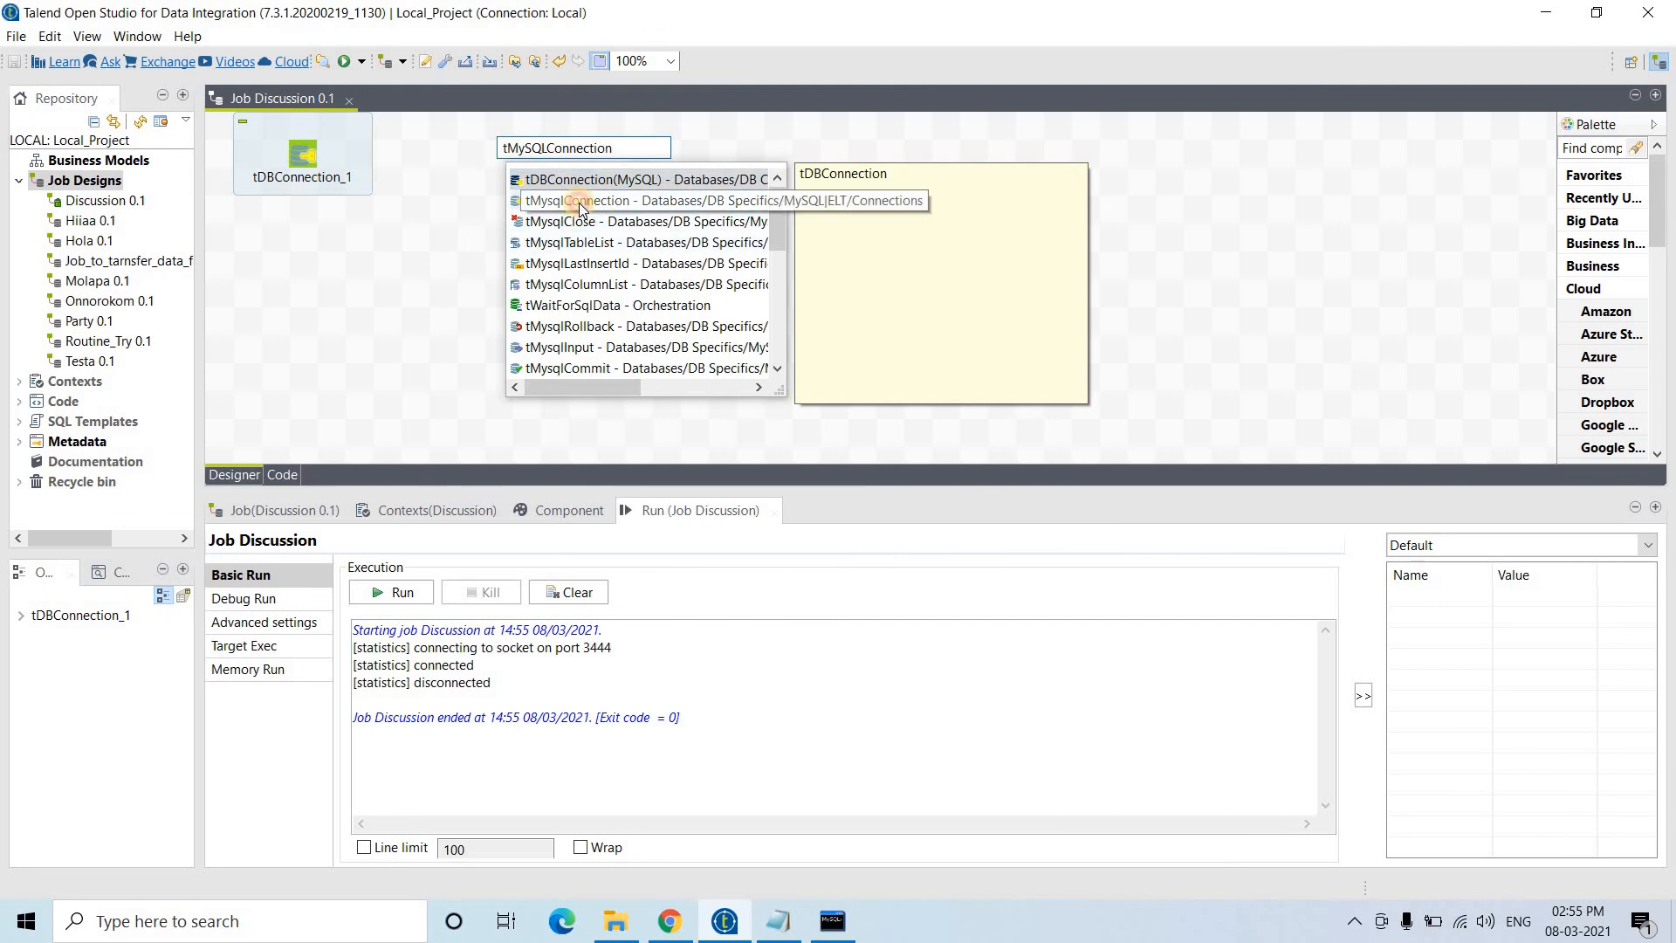
{"action": "double_click", "coordinate": [580, 201]}
{"action": "left_click", "coordinate": [498, 155]}
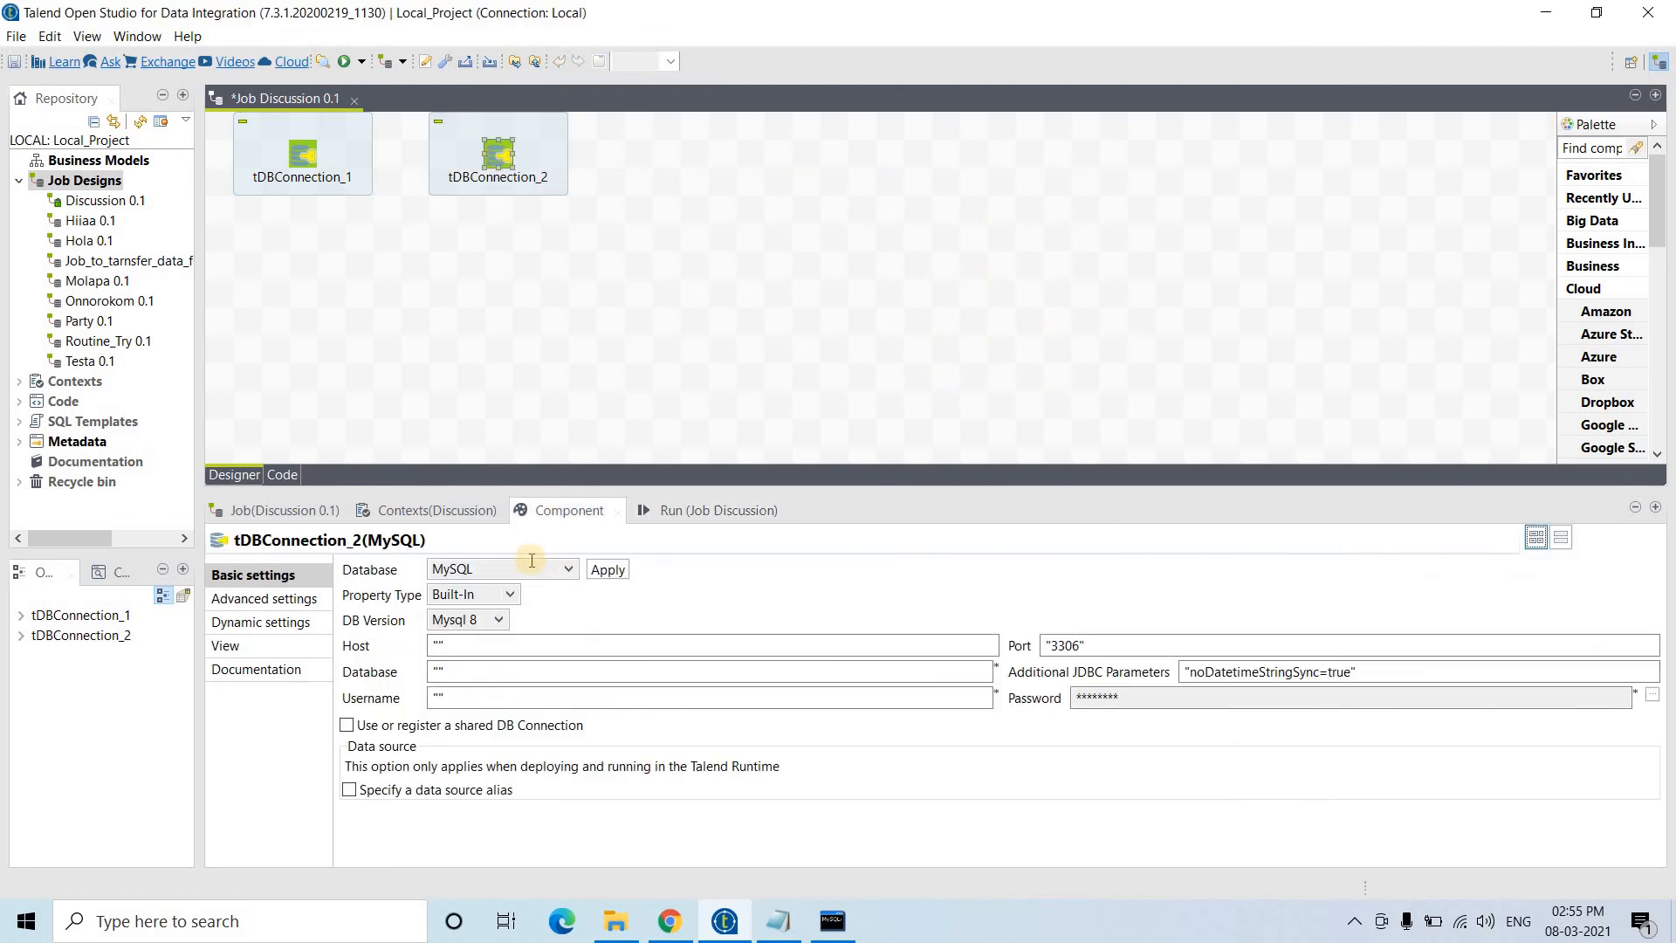
{"action": "left_click", "coordinate": [438, 645]}
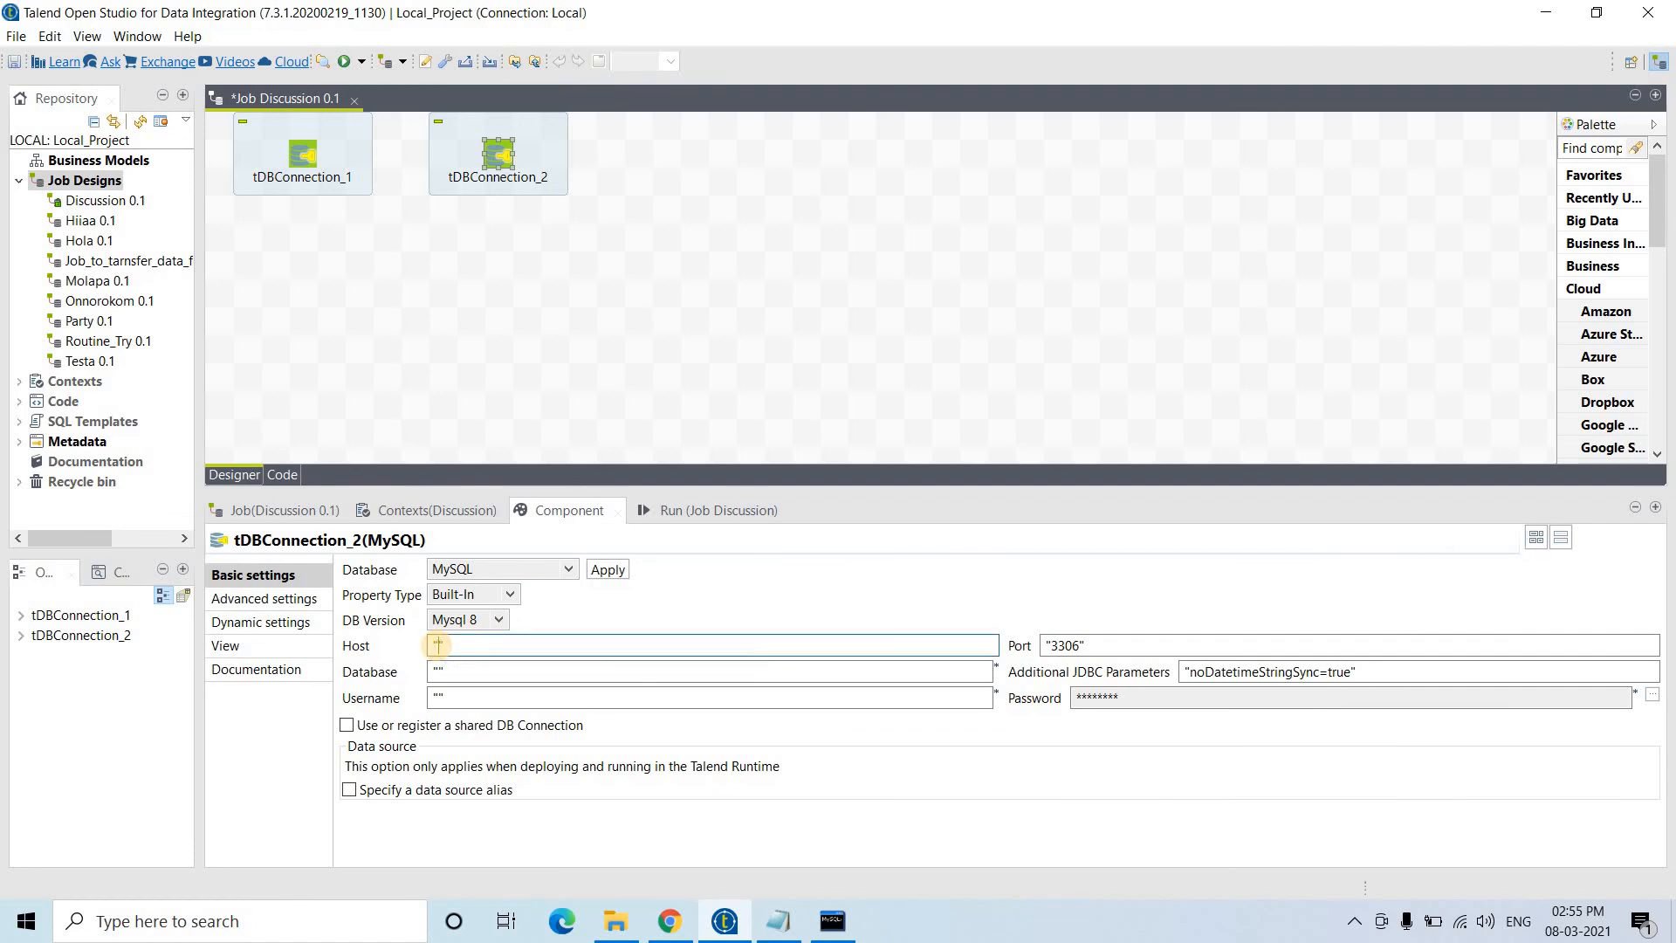
{"action": "type", "text": "127.0.0.1"}
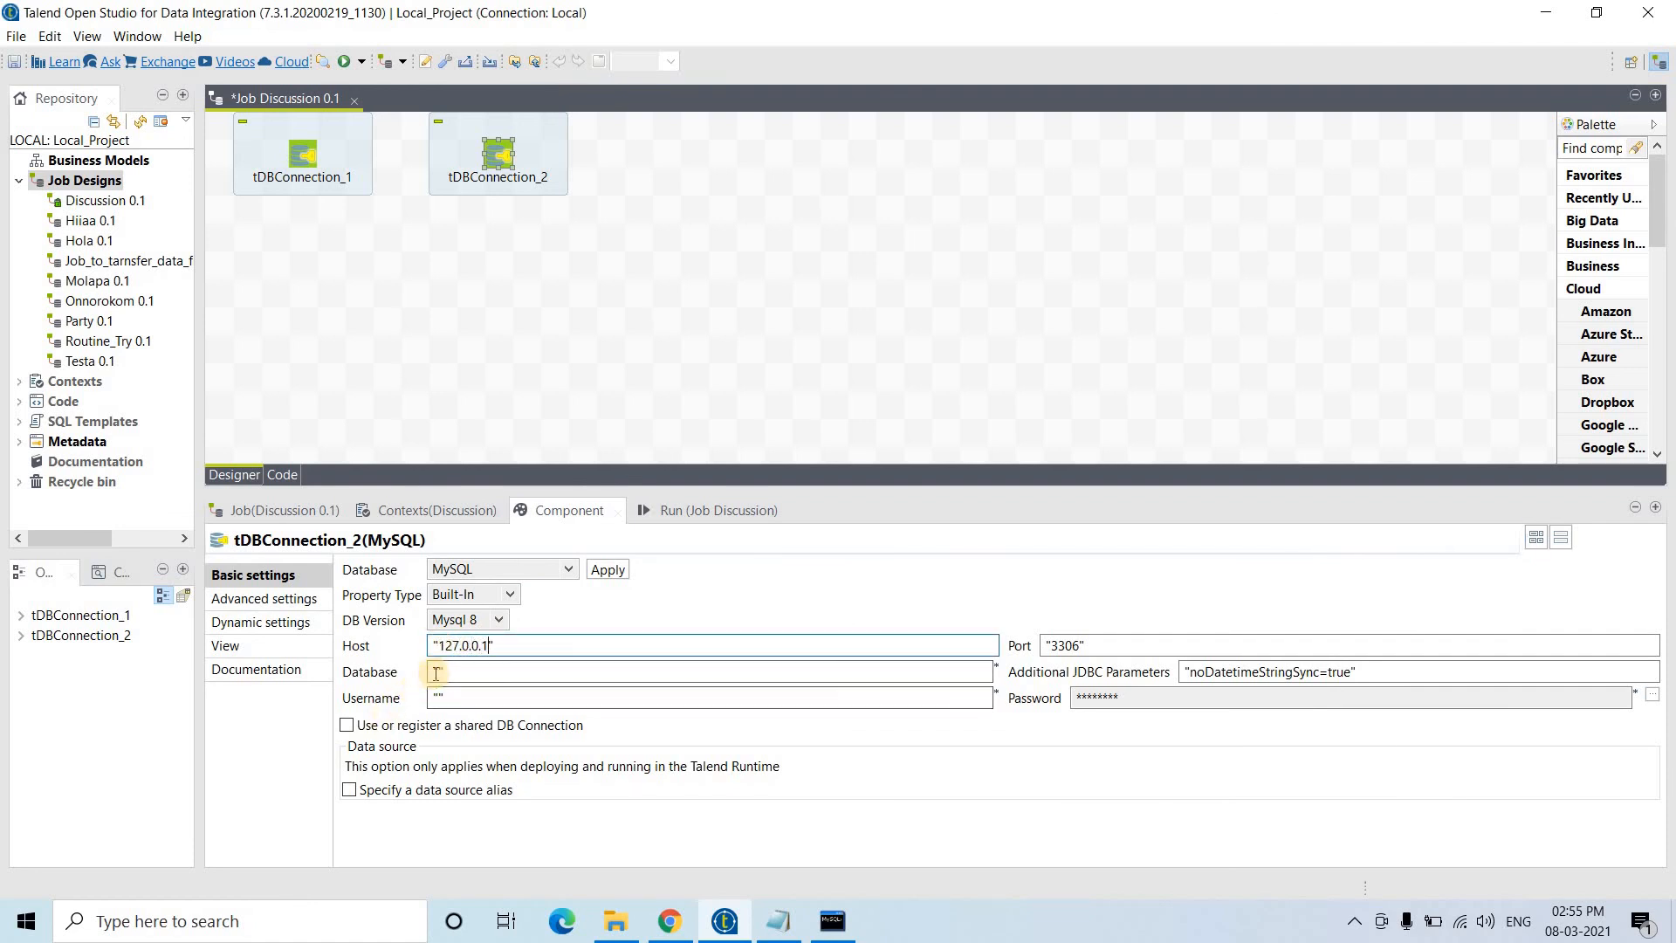
- Set tDBConnection_2's database to sakila, user root, and set its password
{"action": "left_click", "coordinate": [437, 673]}
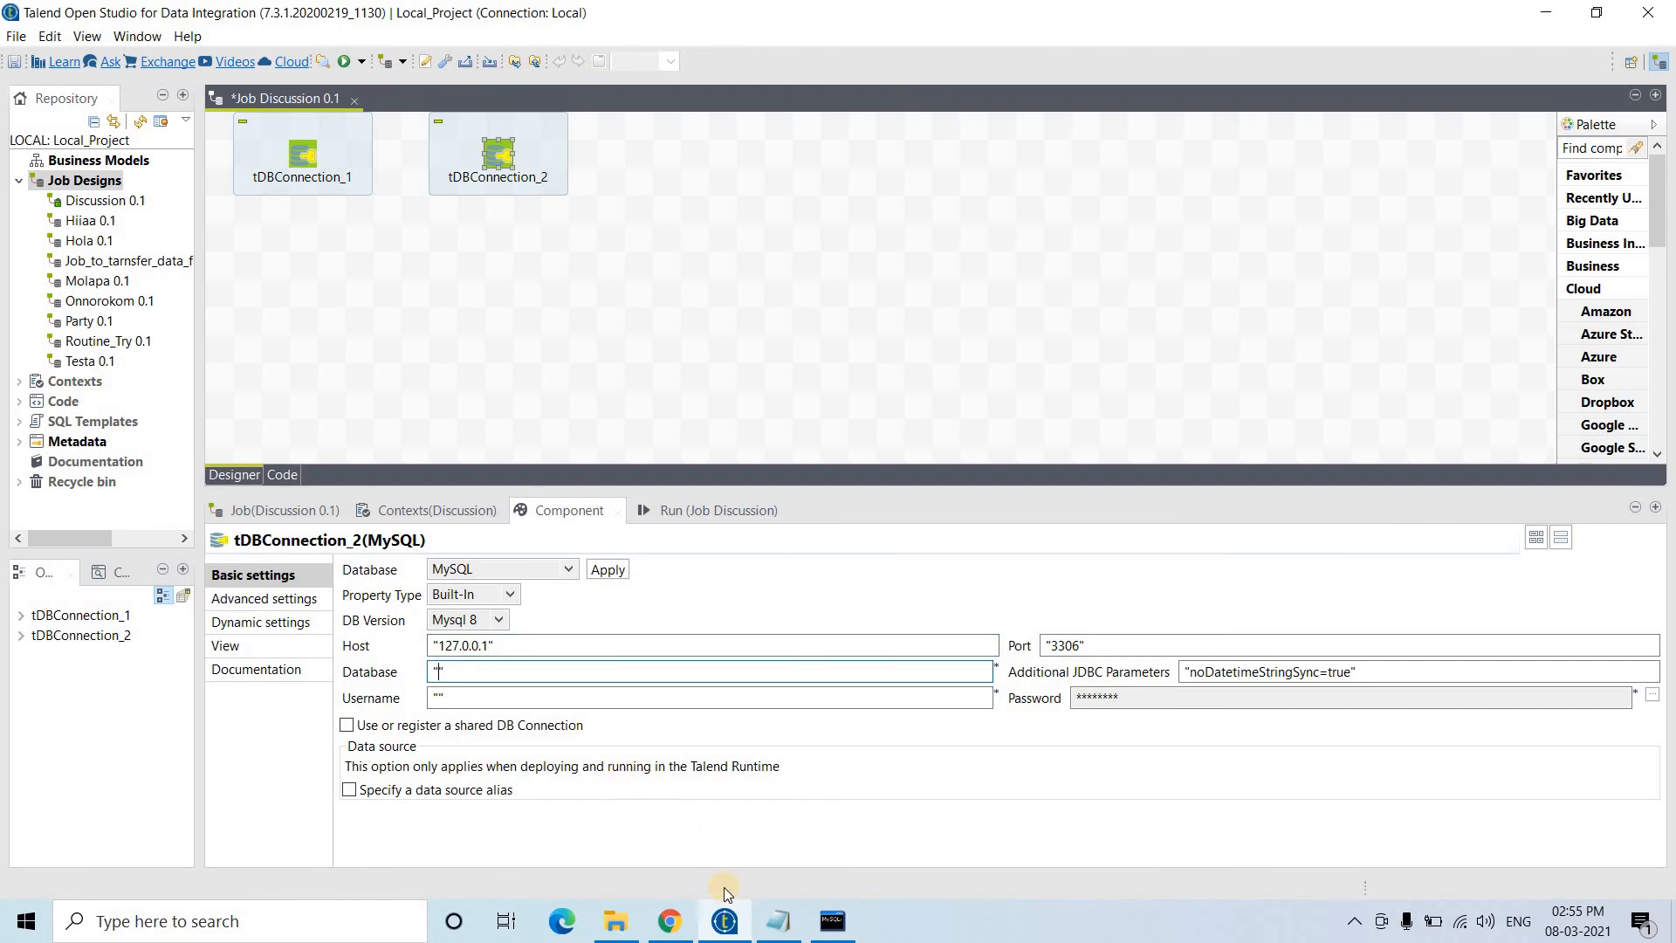
{"action": "left_click", "coordinate": [777, 921]}
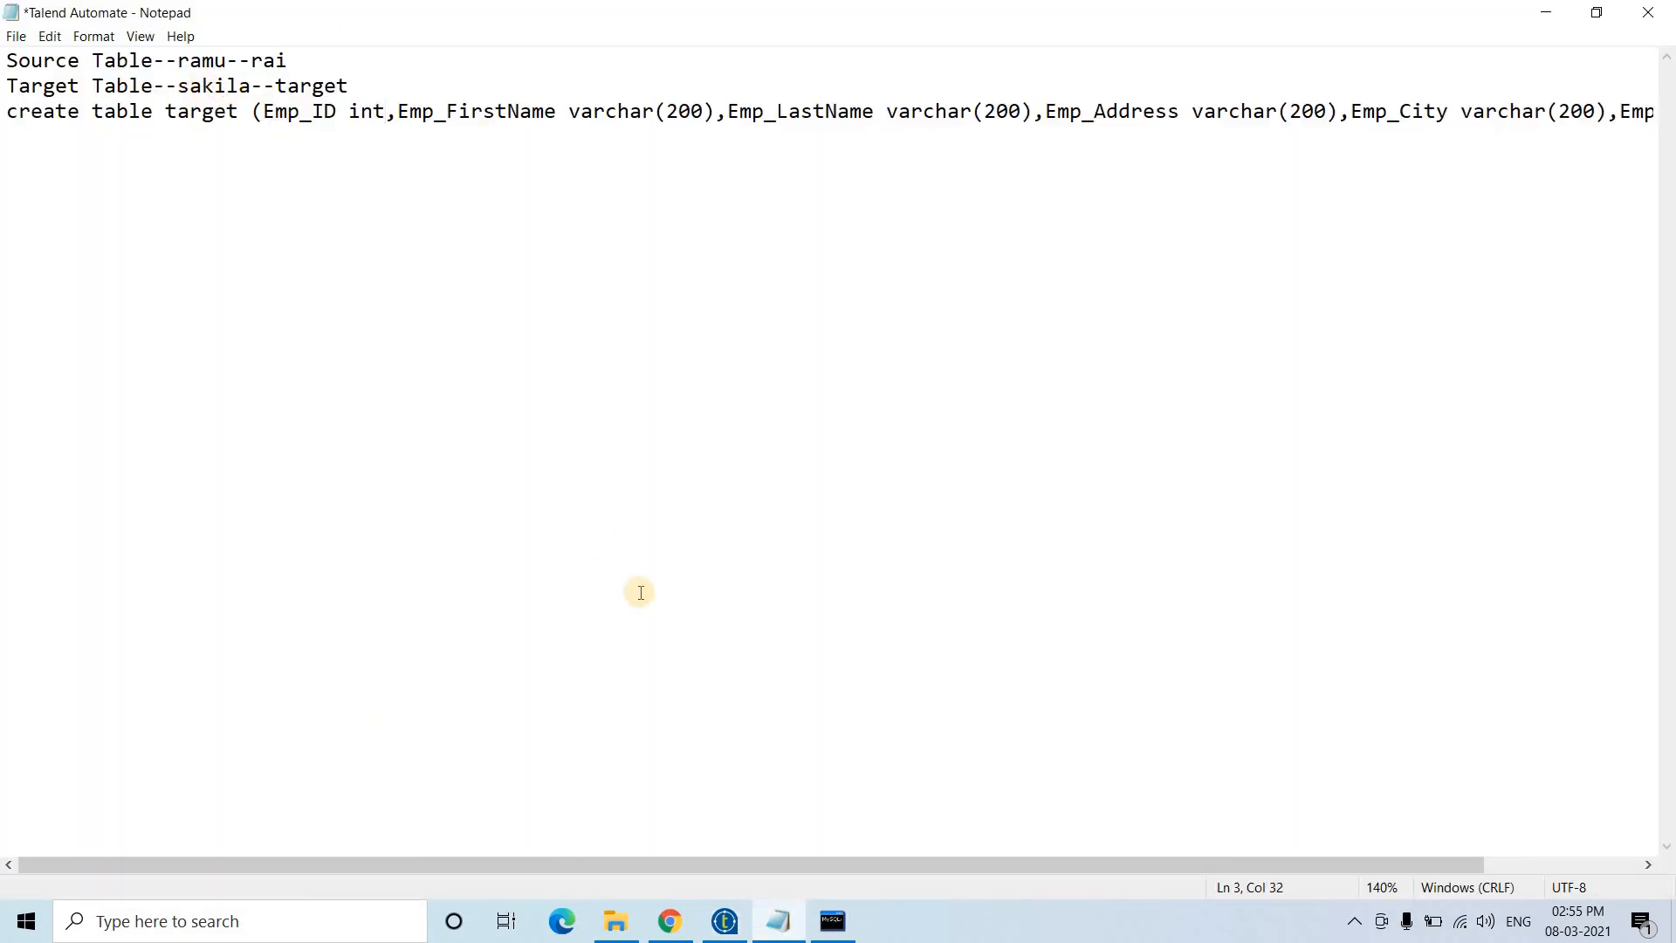
{"action": "left_click", "coordinate": [726, 919]}
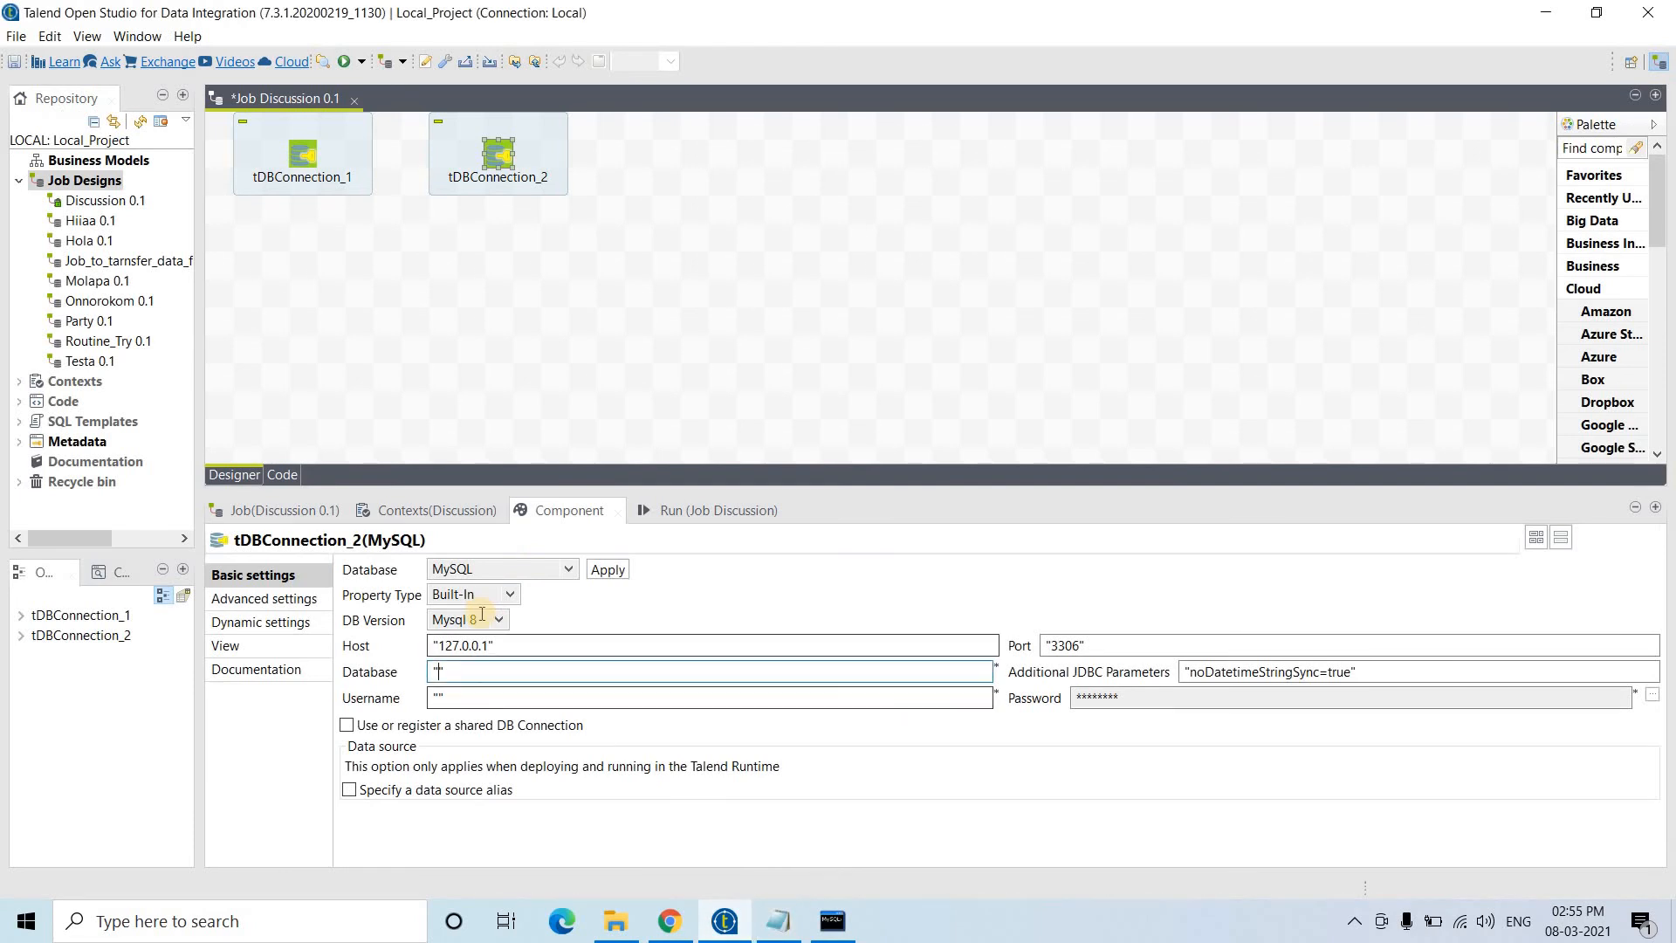
{"action": "type", "text": "sakila"}
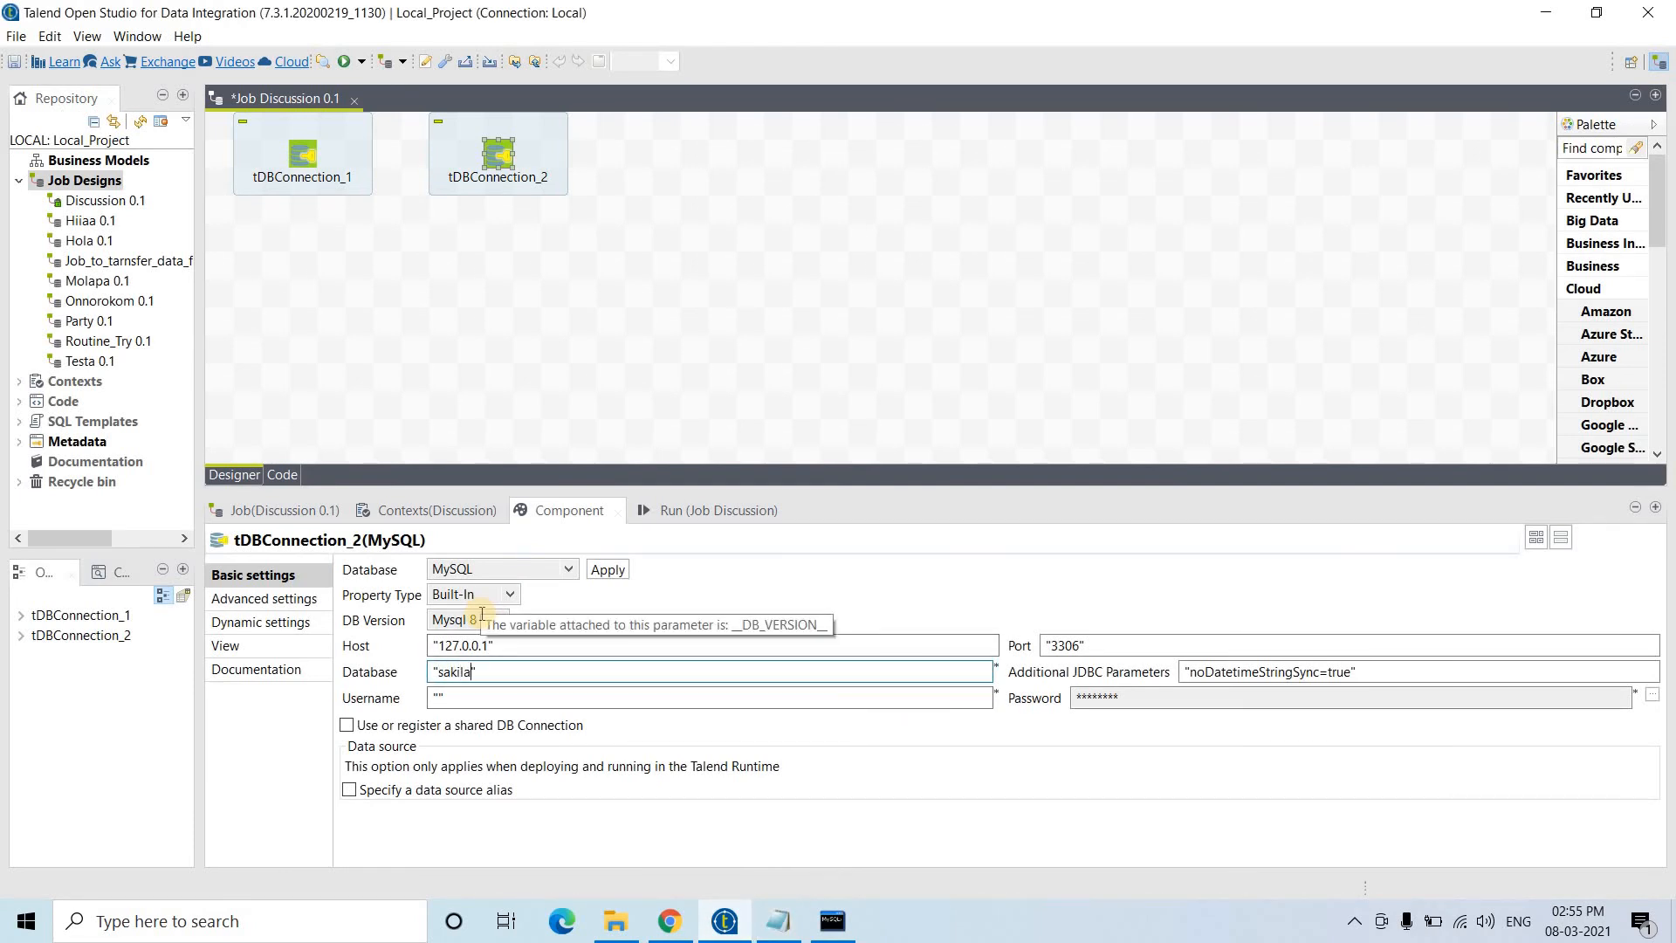
{"action": "left_click", "coordinate": [439, 697]}
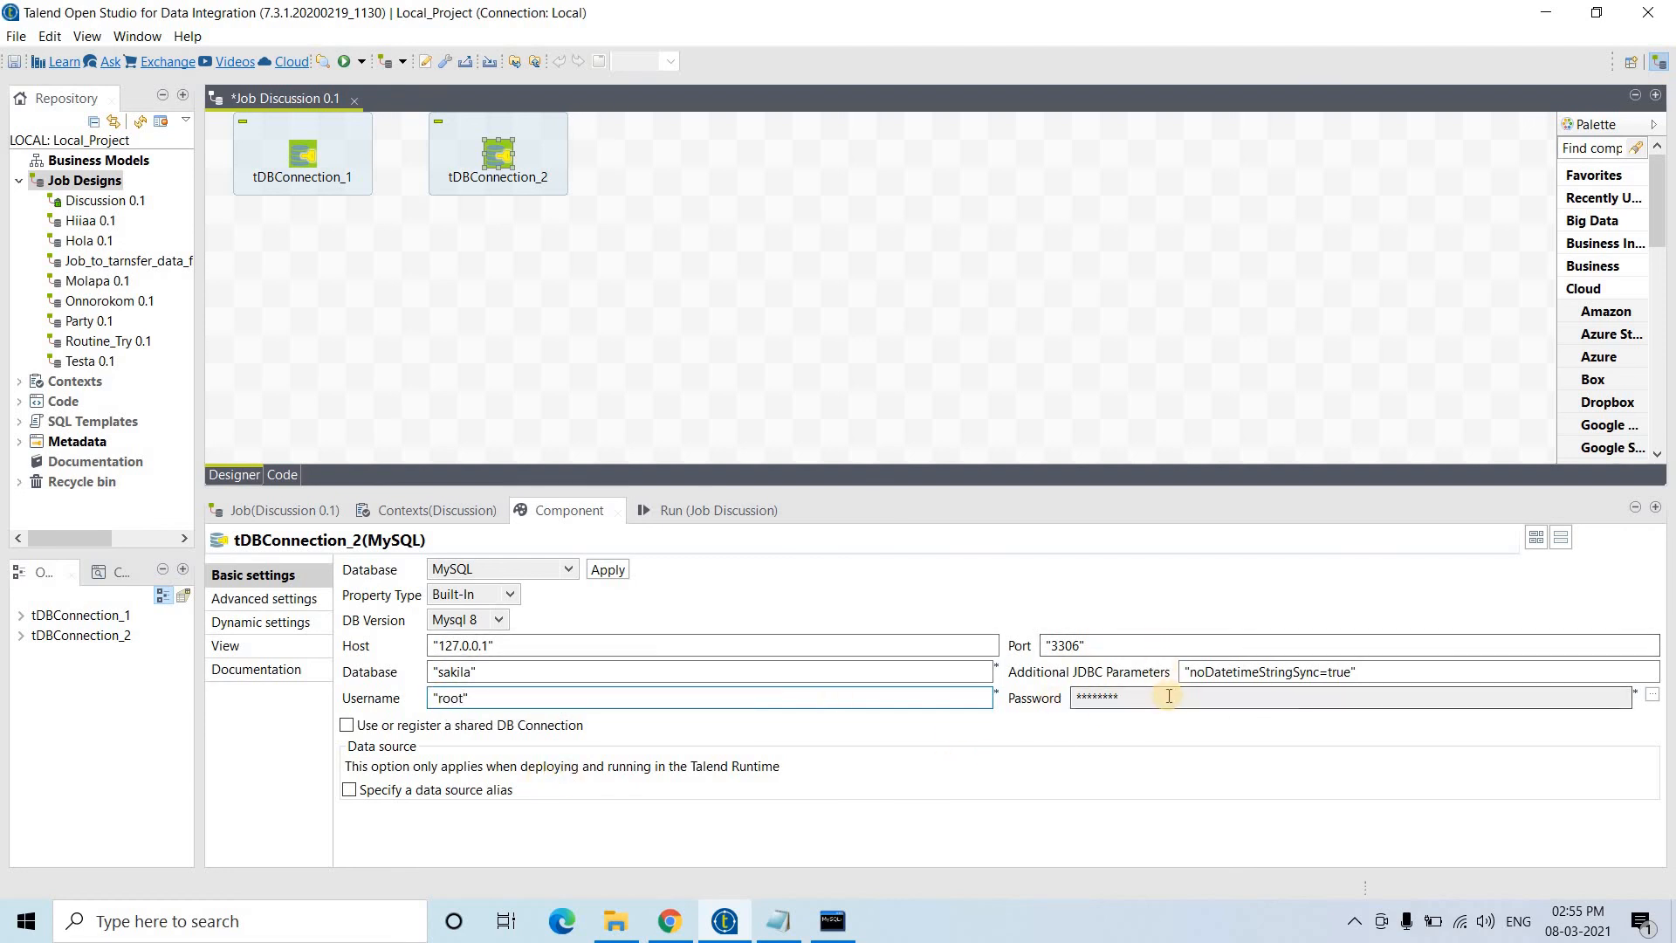
{"action": "left_click", "coordinate": [1656, 698]}
{"action": "left_click", "coordinate": [1052, 491]}
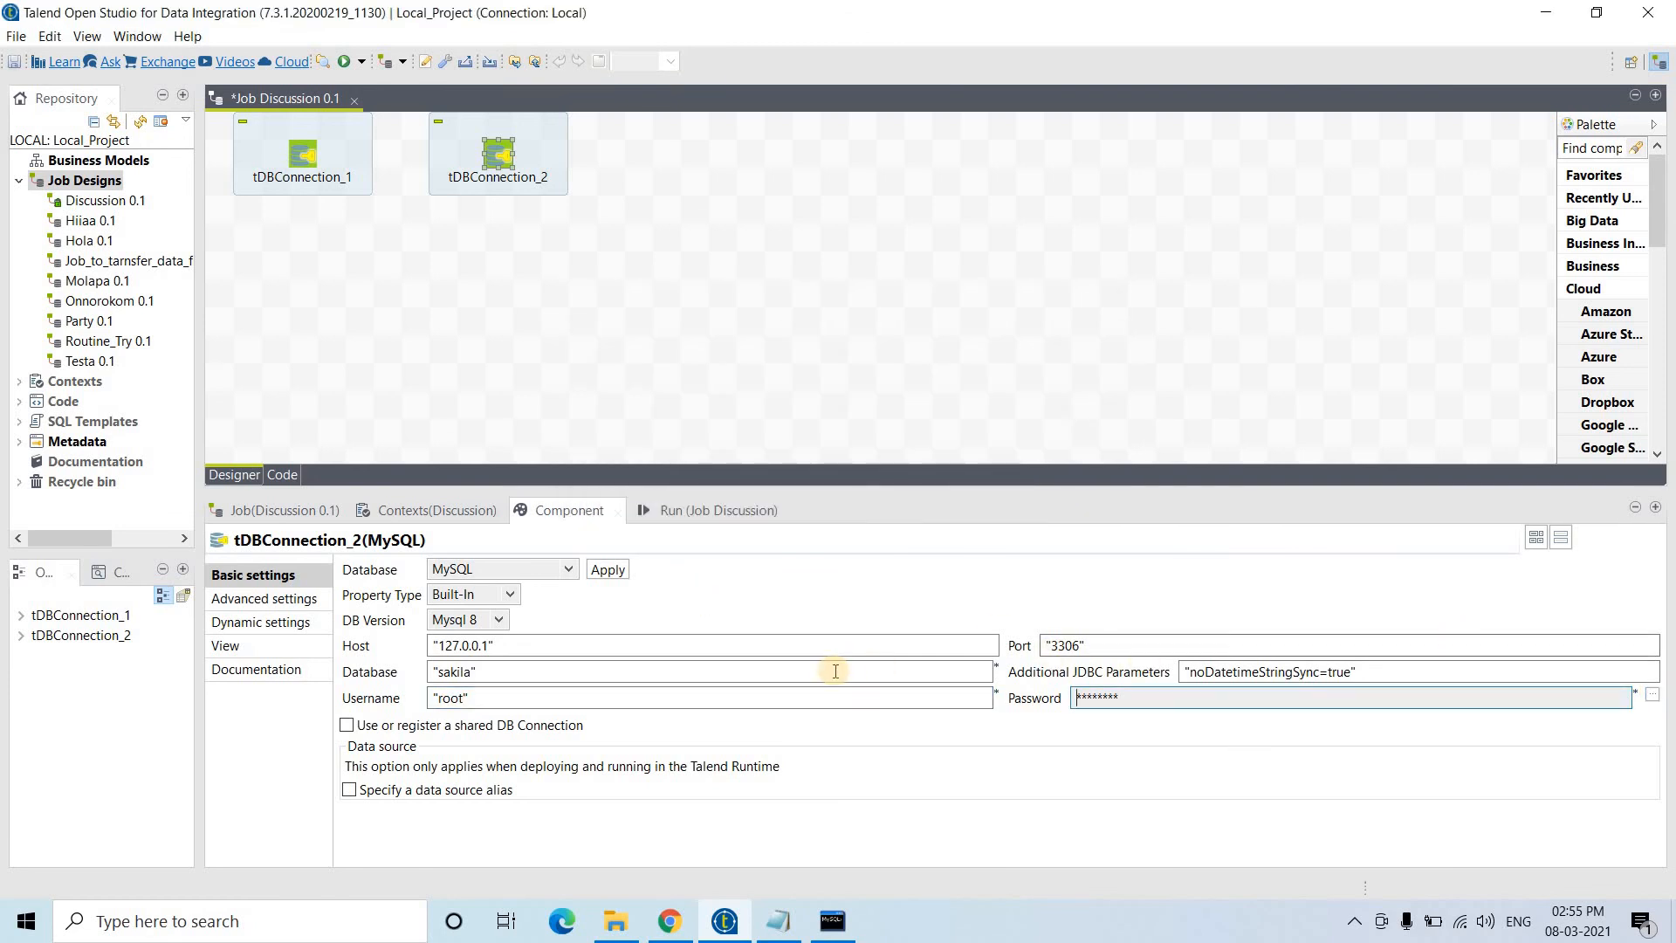
- Link tDBConnection_1 to tDBConnection_2 with an OnSubjobOk trigger
{"action": "left_click", "coordinate": [299, 162]}
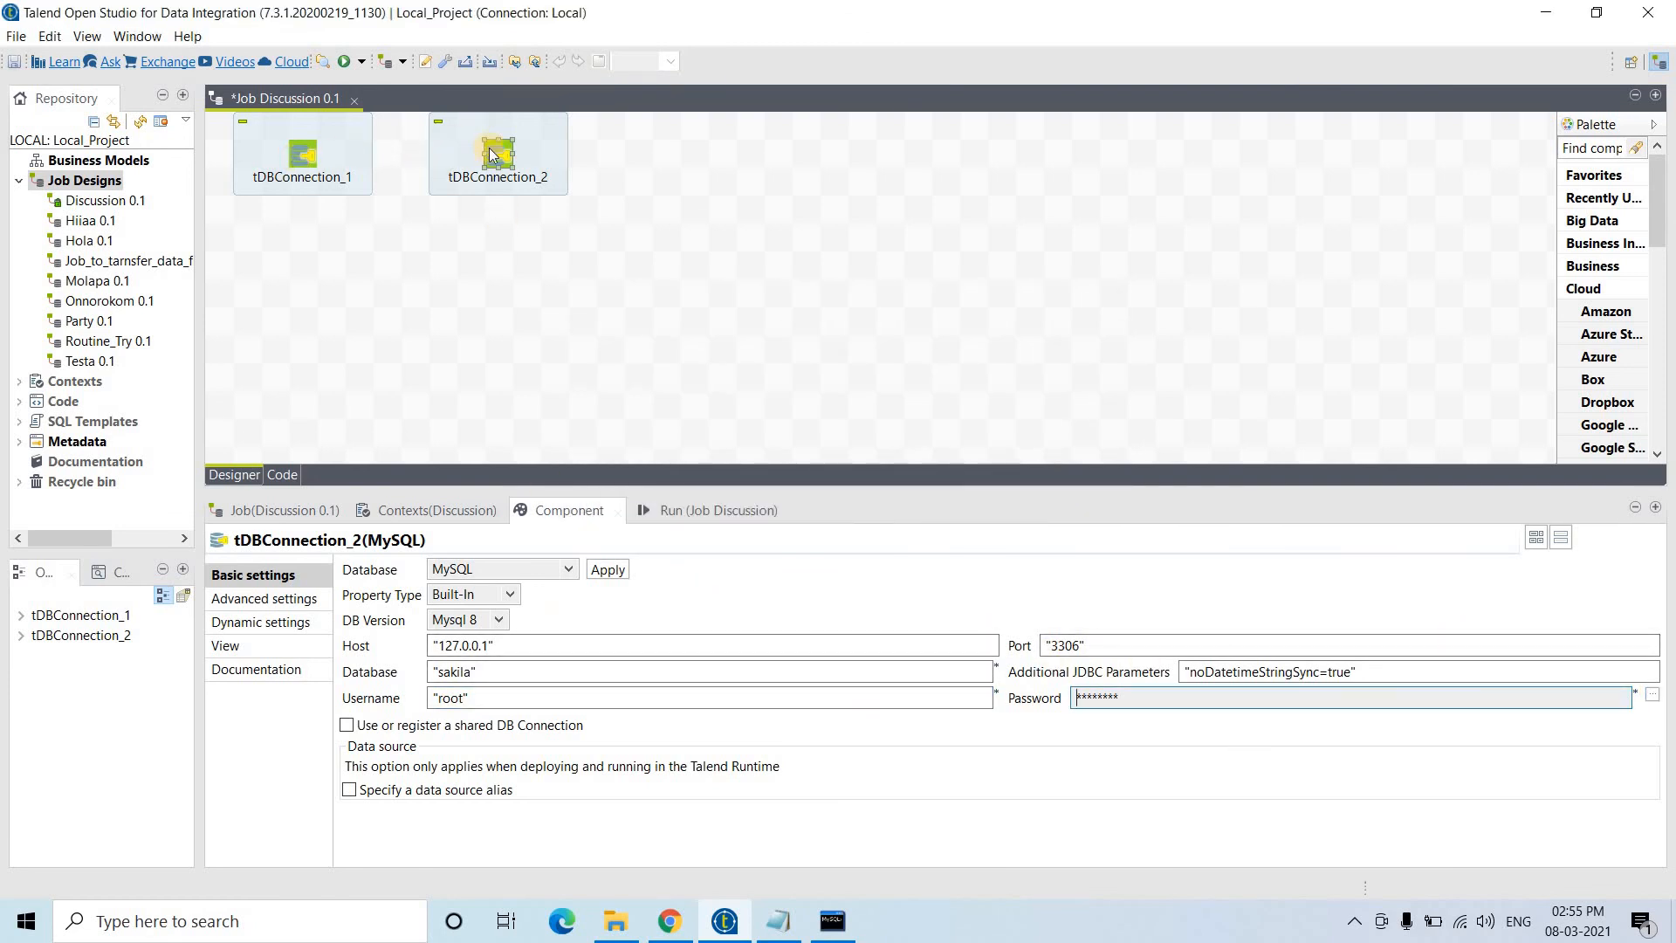
{"action": "right_click", "coordinate": [303, 157]}
{"action": "mouse_move", "coordinate": [454, 163]}
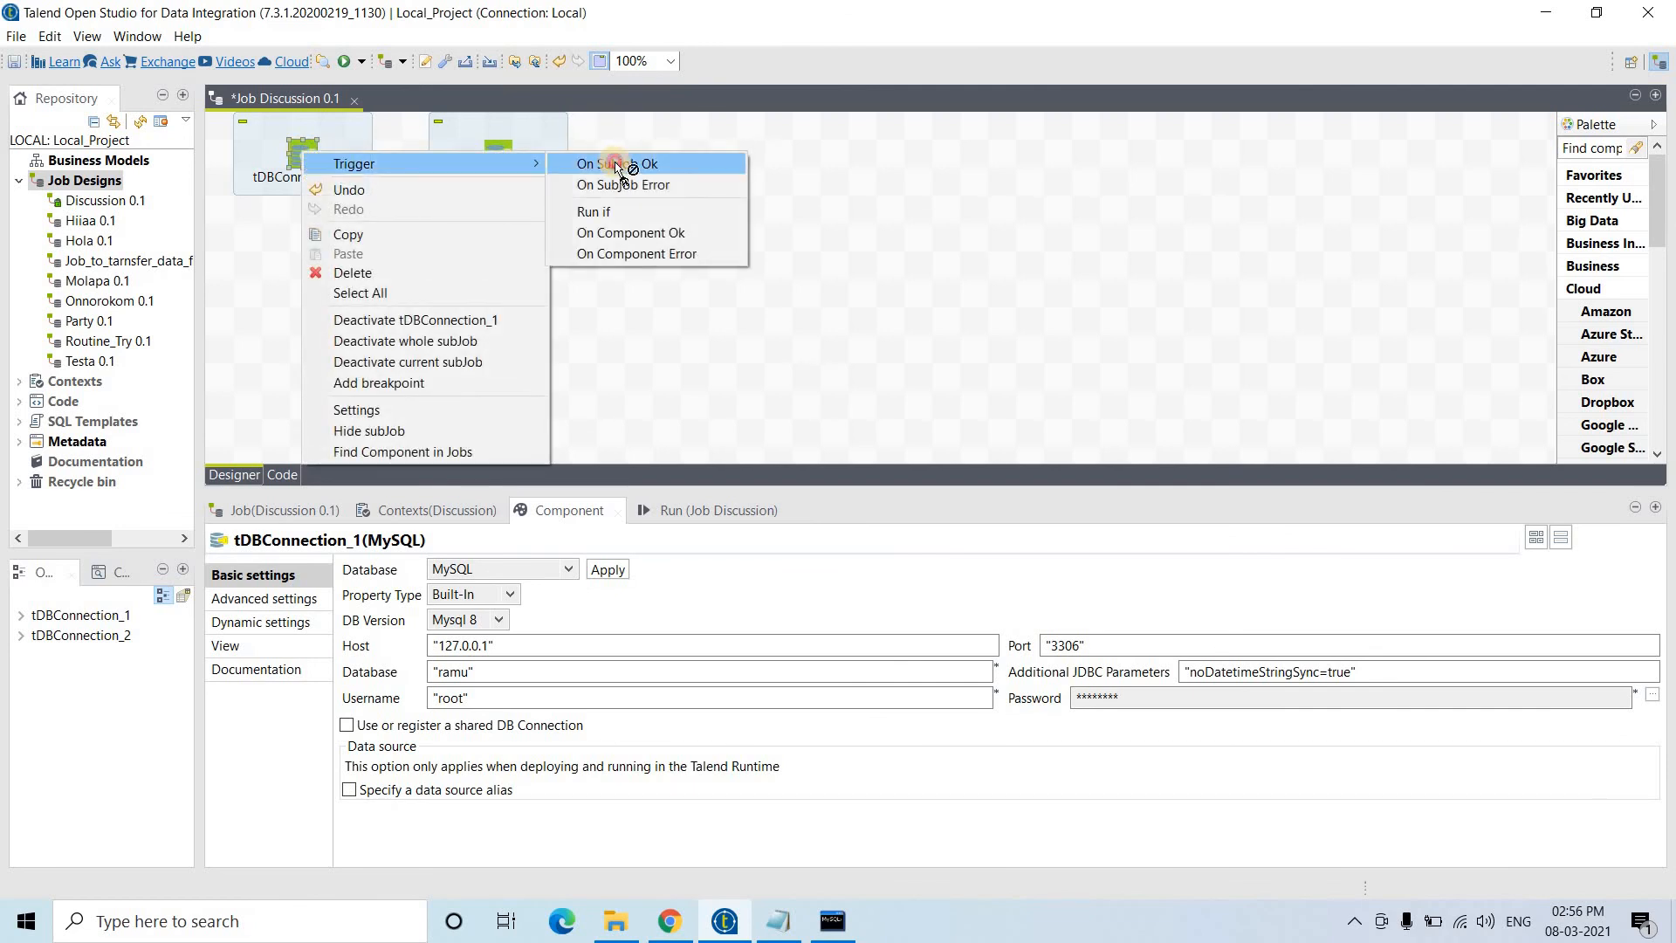
{"action": "left_click", "coordinate": [616, 164]}
{"action": "left_click", "coordinate": [493, 157]}
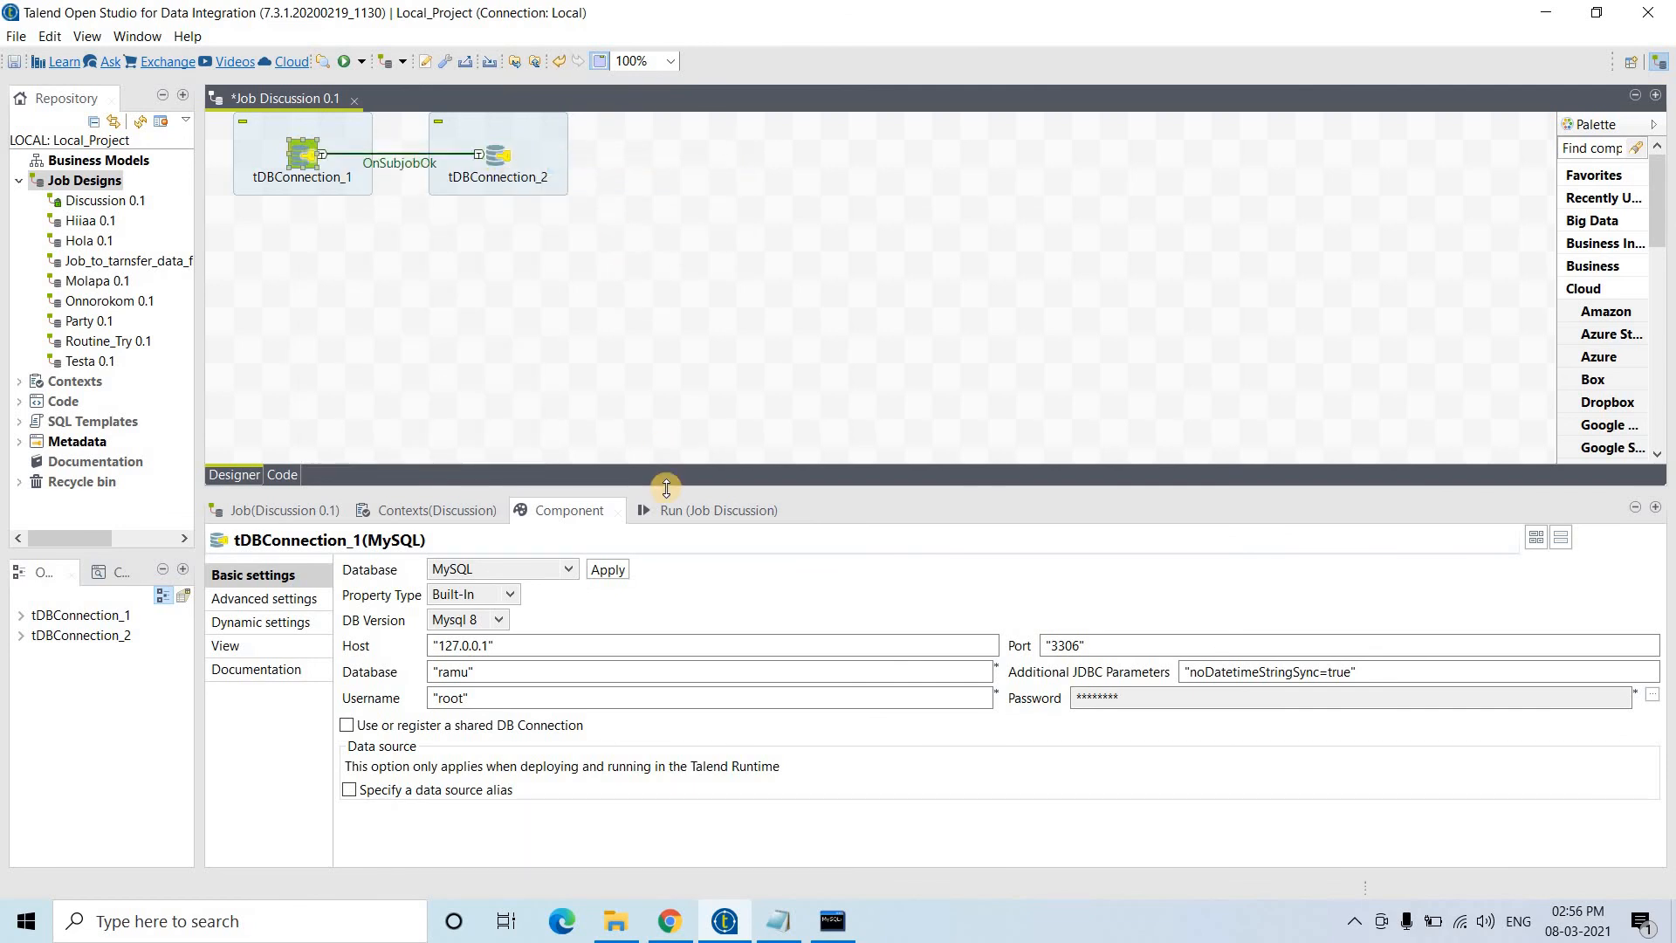
- Run the job and confirm it finishes with exit code 0
{"action": "left_click", "coordinate": [696, 517]}
{"action": "left_click", "coordinate": [401, 598]}
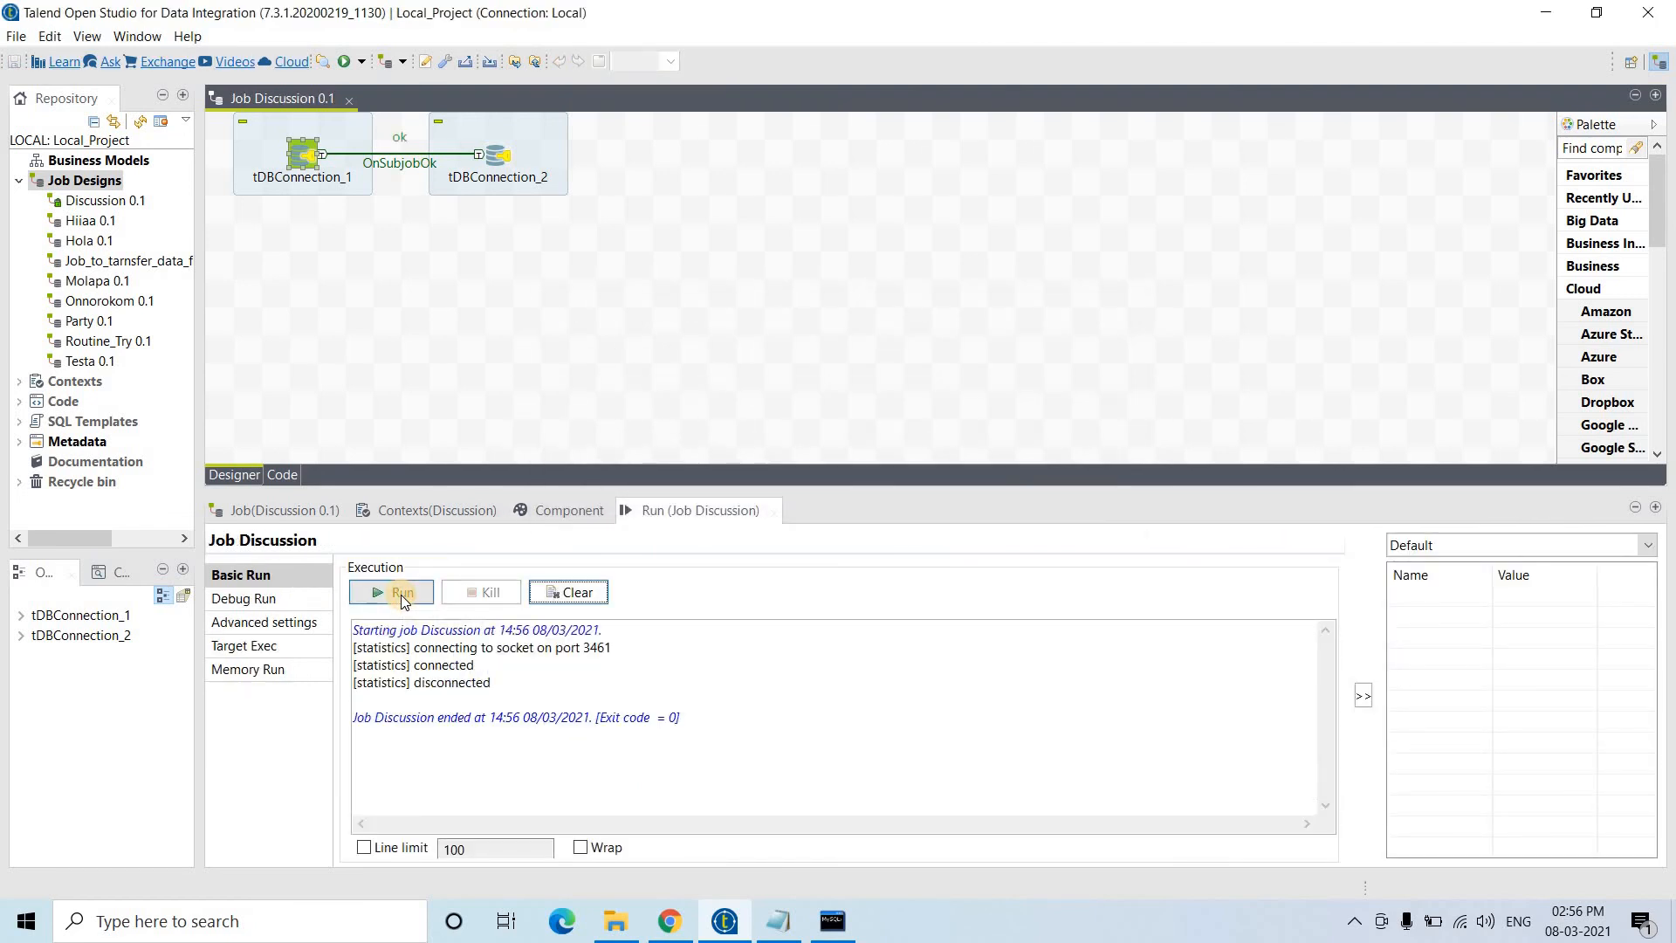
{"action": "left_click", "coordinate": [685, 149]}
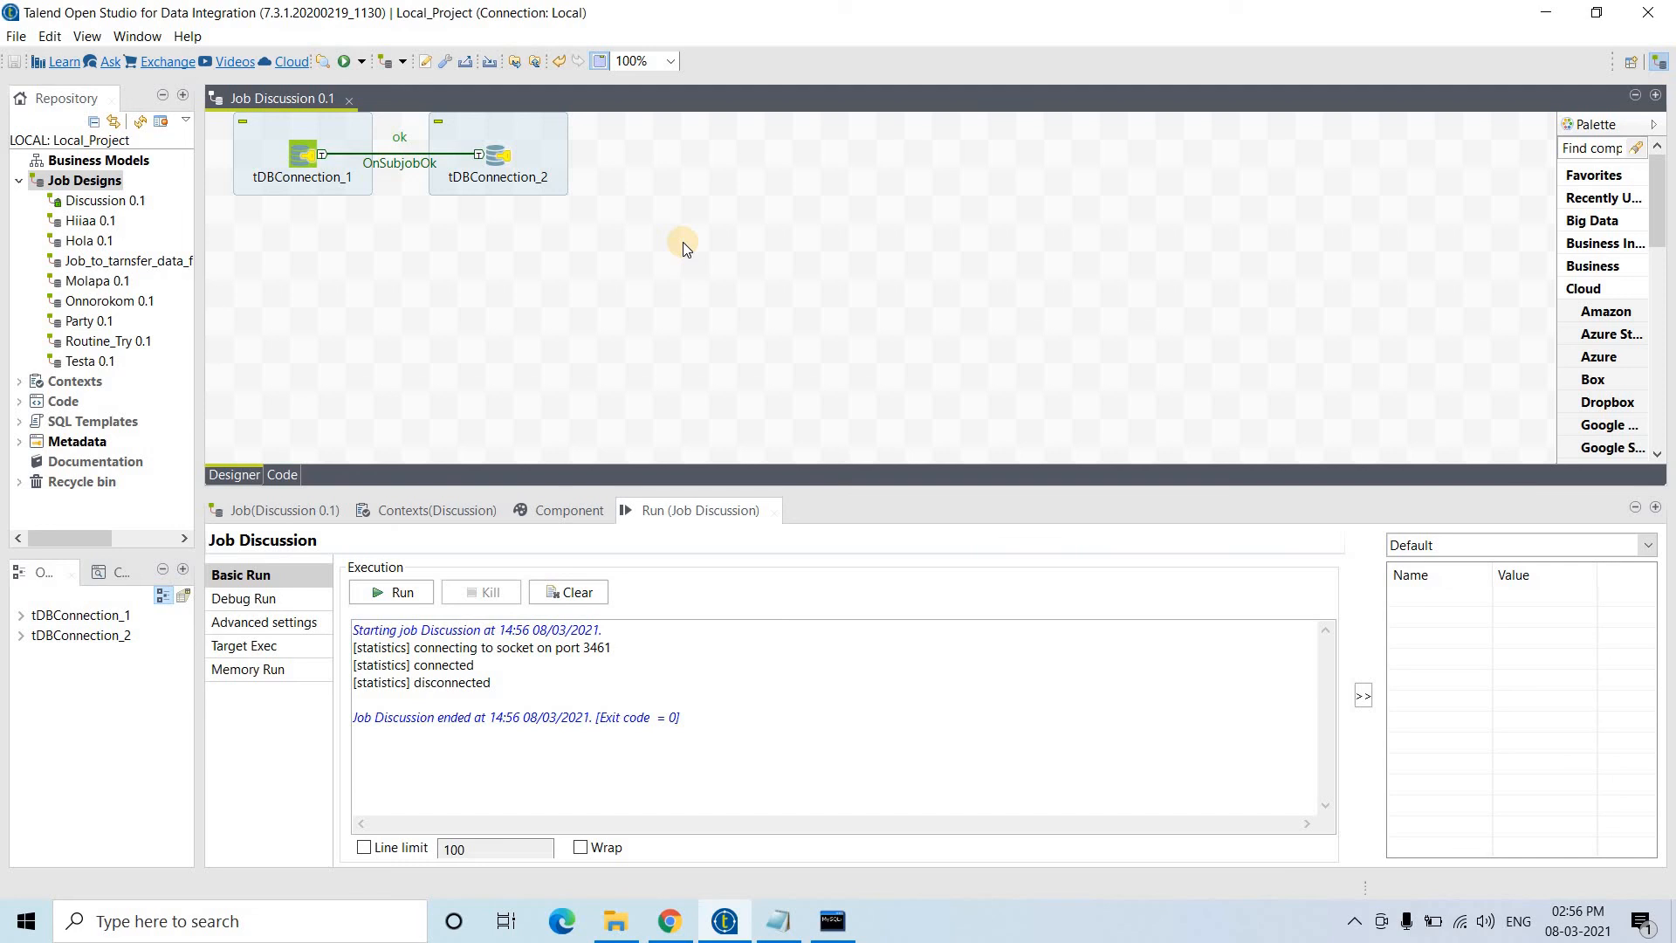
- Place a tMySQLInput component, tDBInput_1, level with the two connections
{"action": "type", "text": "tMySQL"}
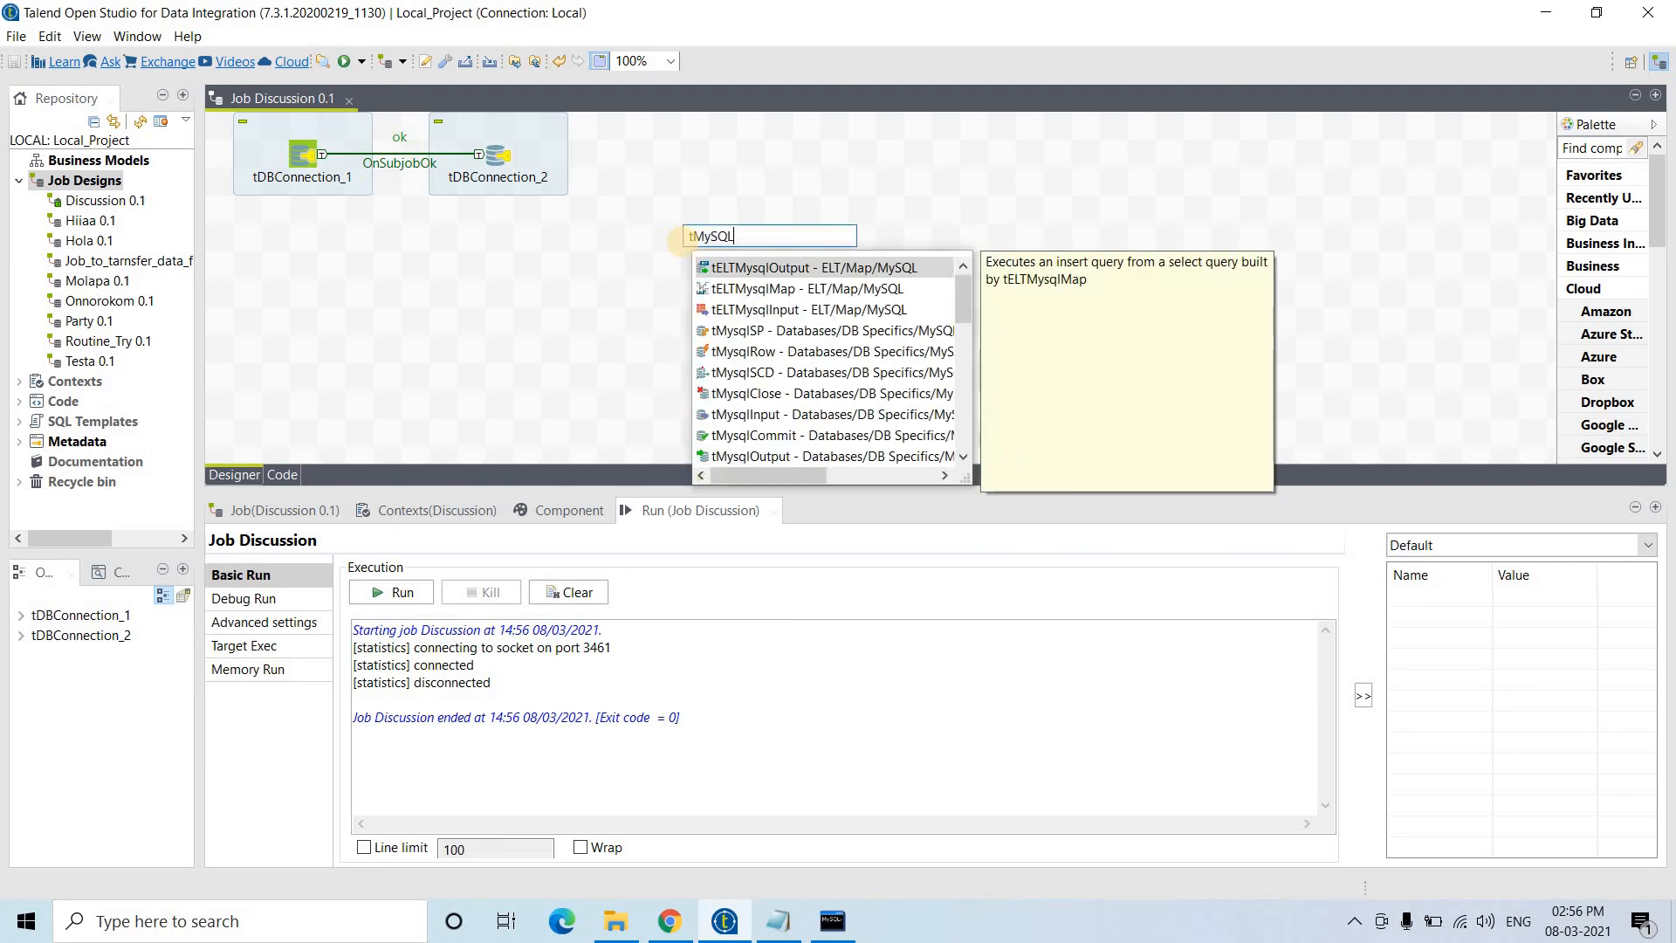
{"action": "type", "text": "Input"}
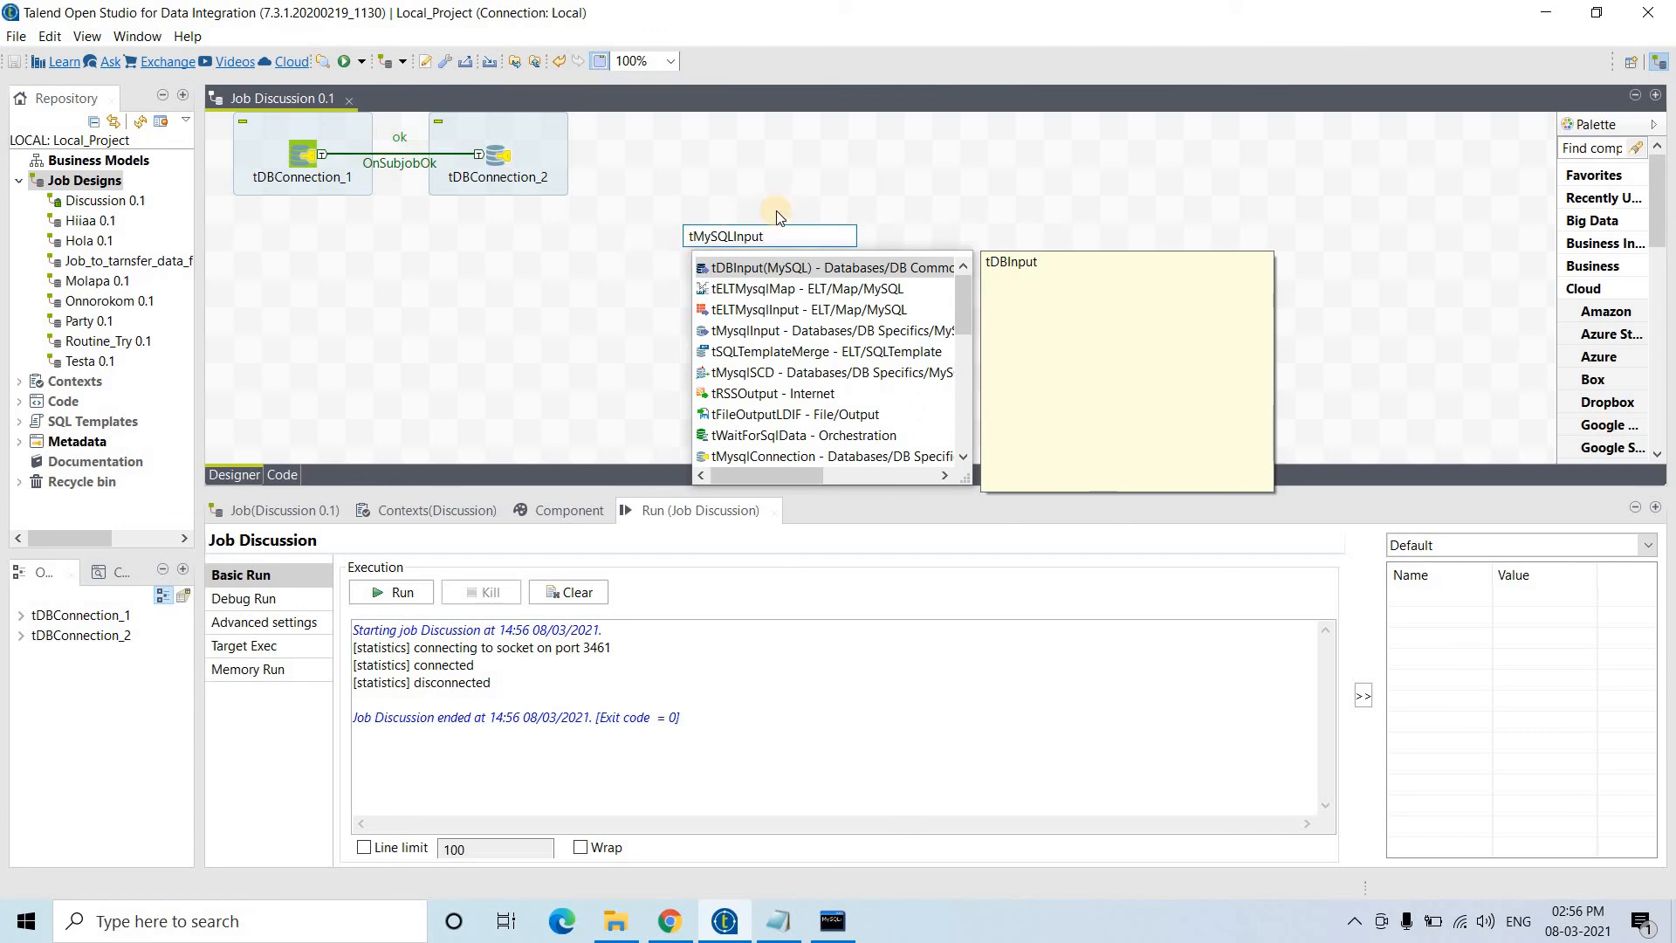
{"action": "double_click", "coordinate": [823, 268]}
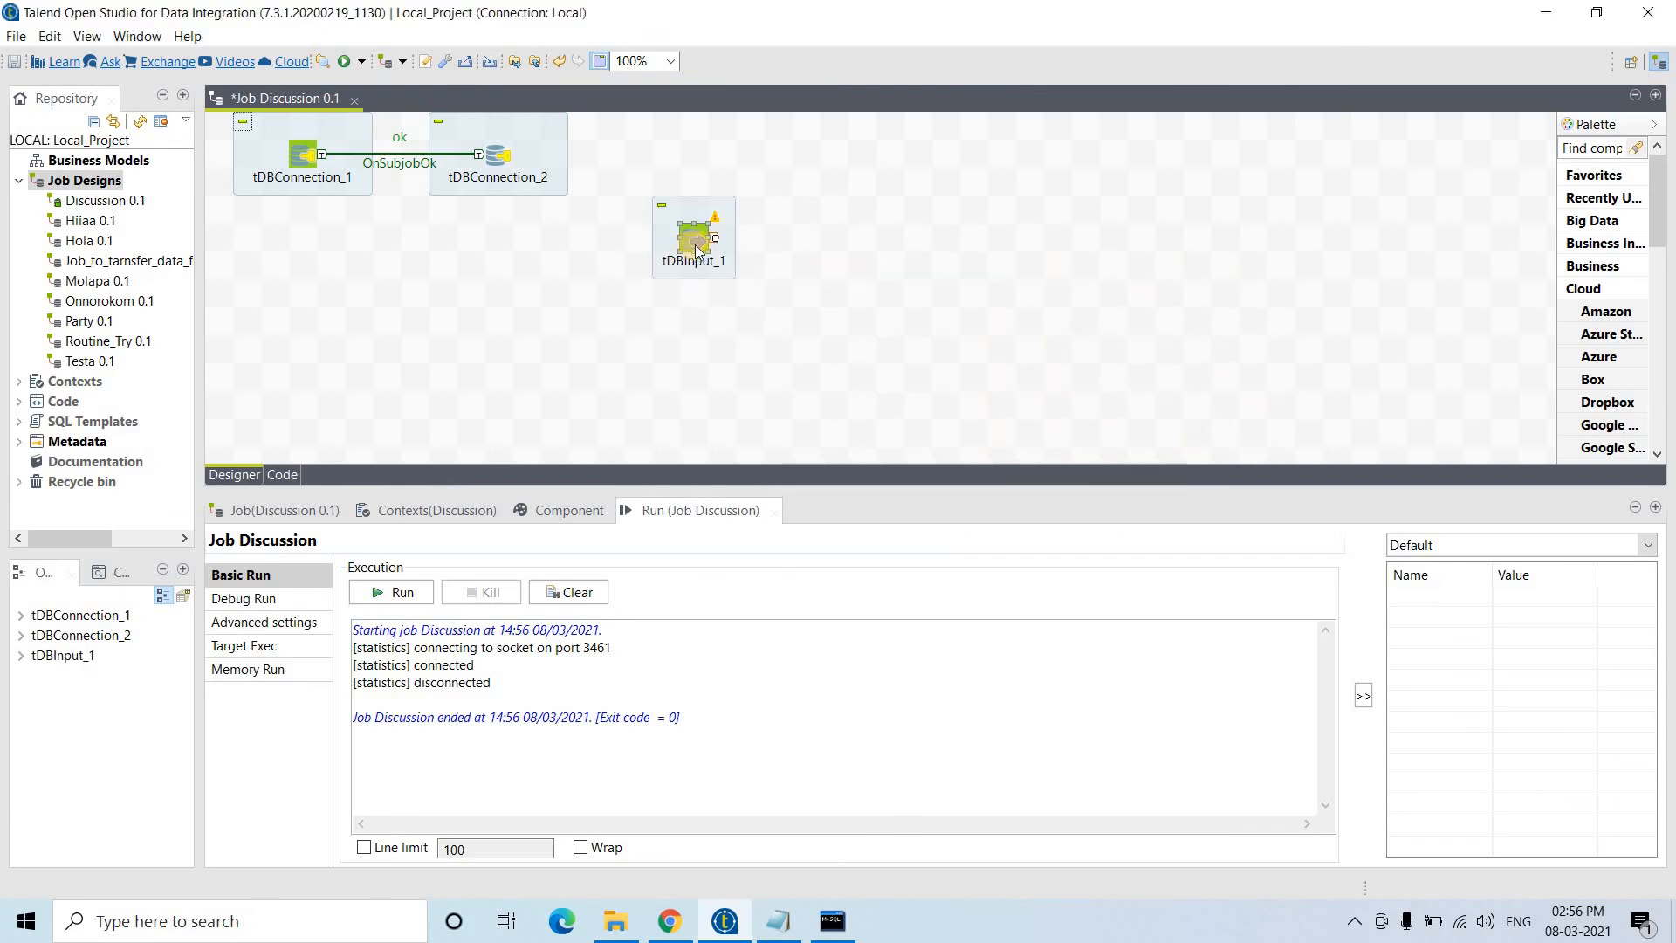
{"action": "left_click_drag", "start_coordinate": [696, 246], "coordinate": [698, 160]}
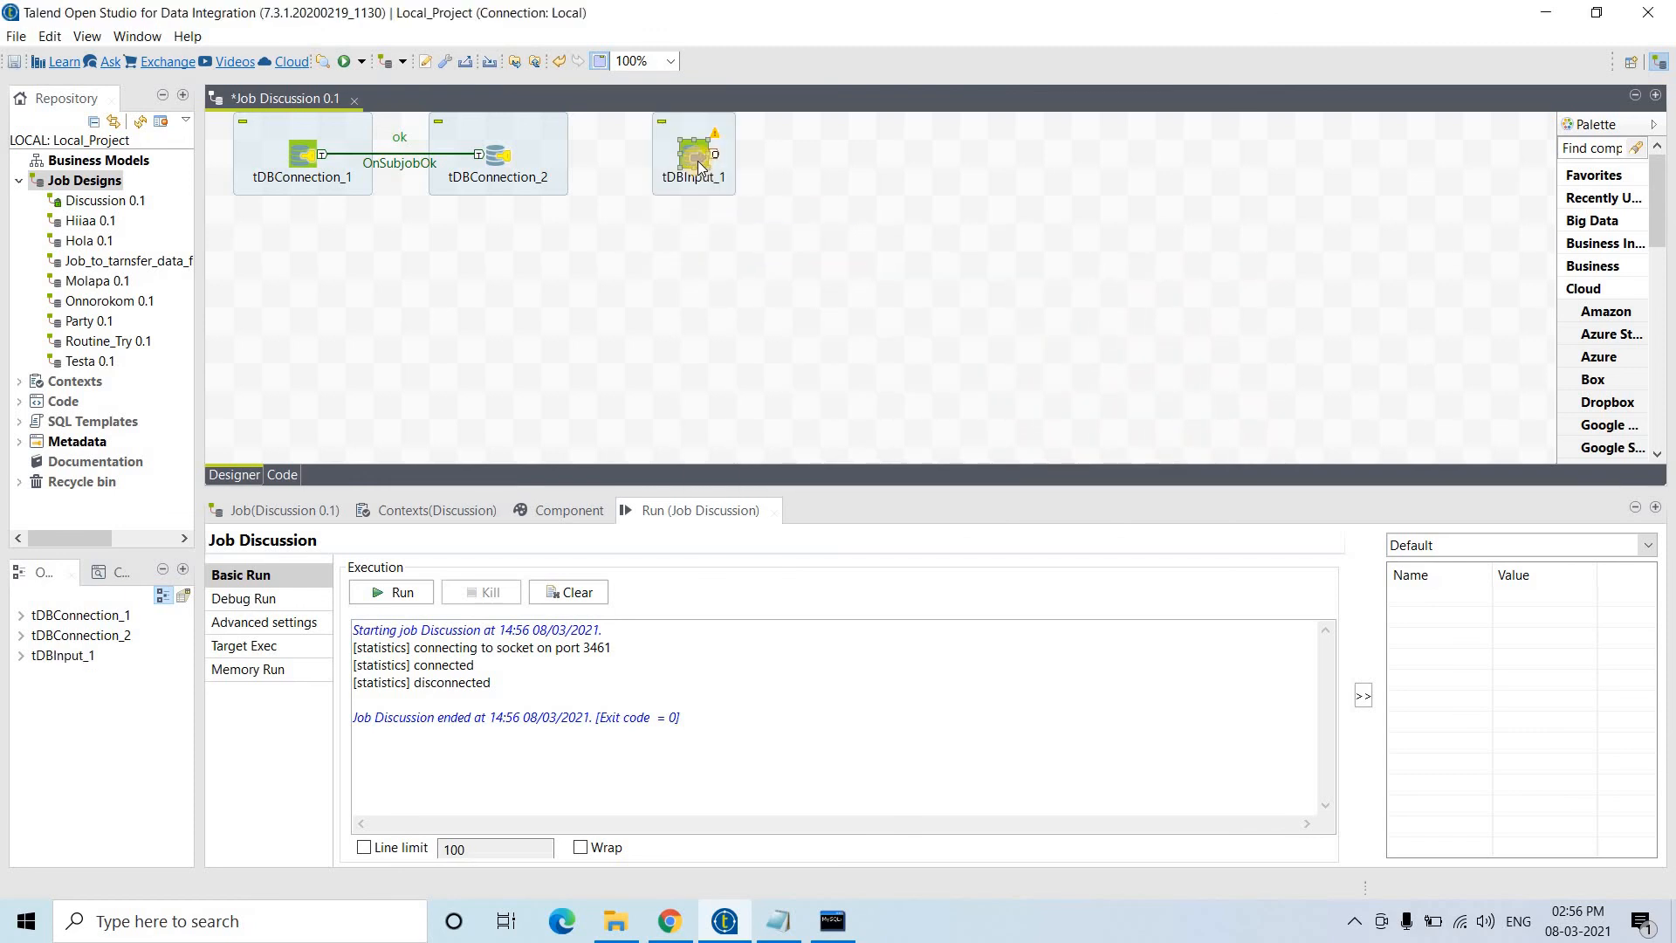
{"action": "left_click", "coordinate": [699, 163]}
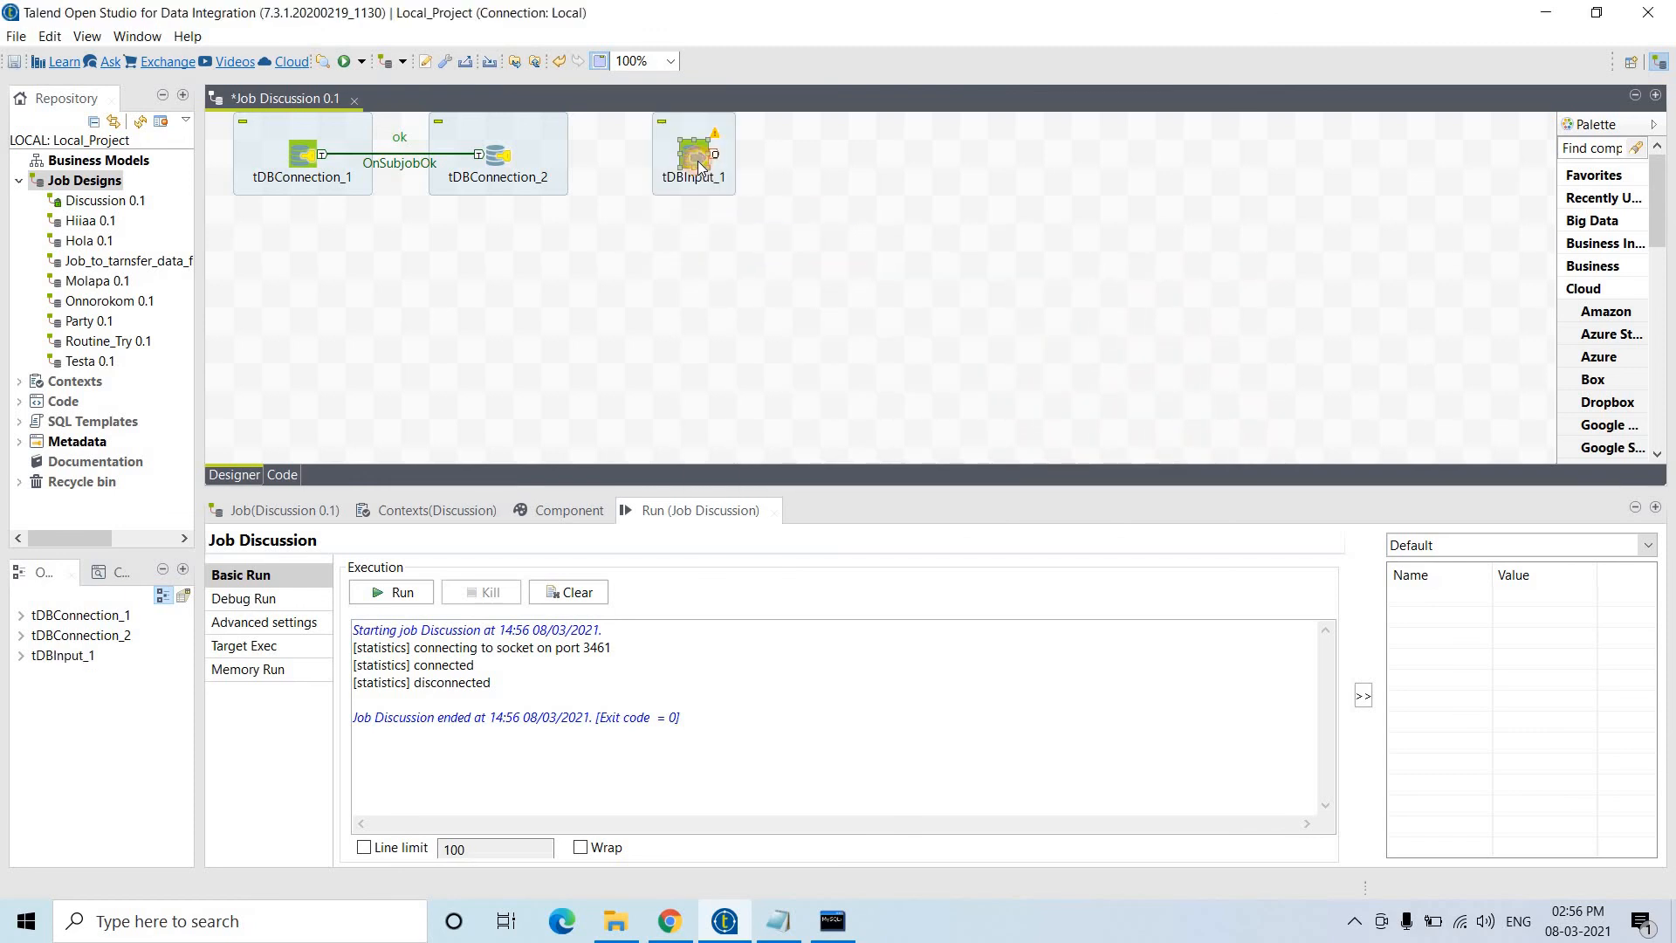
- Add then delete an OnSubjobOk link to tDBInput_1, and move it below the connections
{"action": "right_click", "coordinate": [500, 155]}
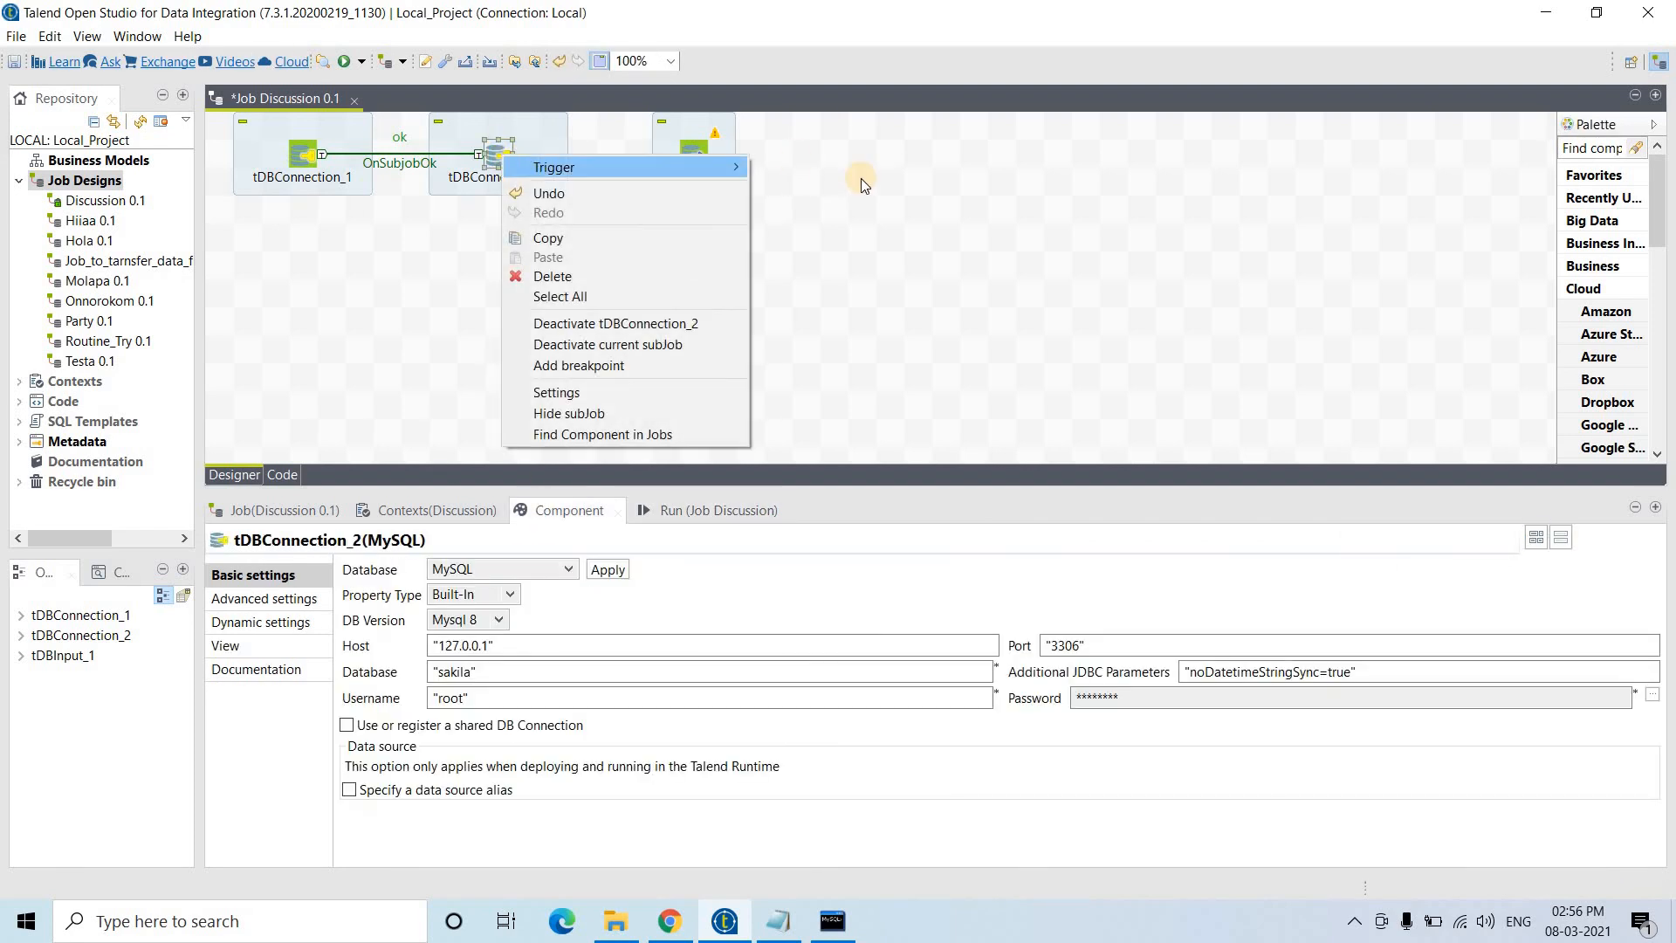
{"action": "left_click", "coordinate": [851, 167]}
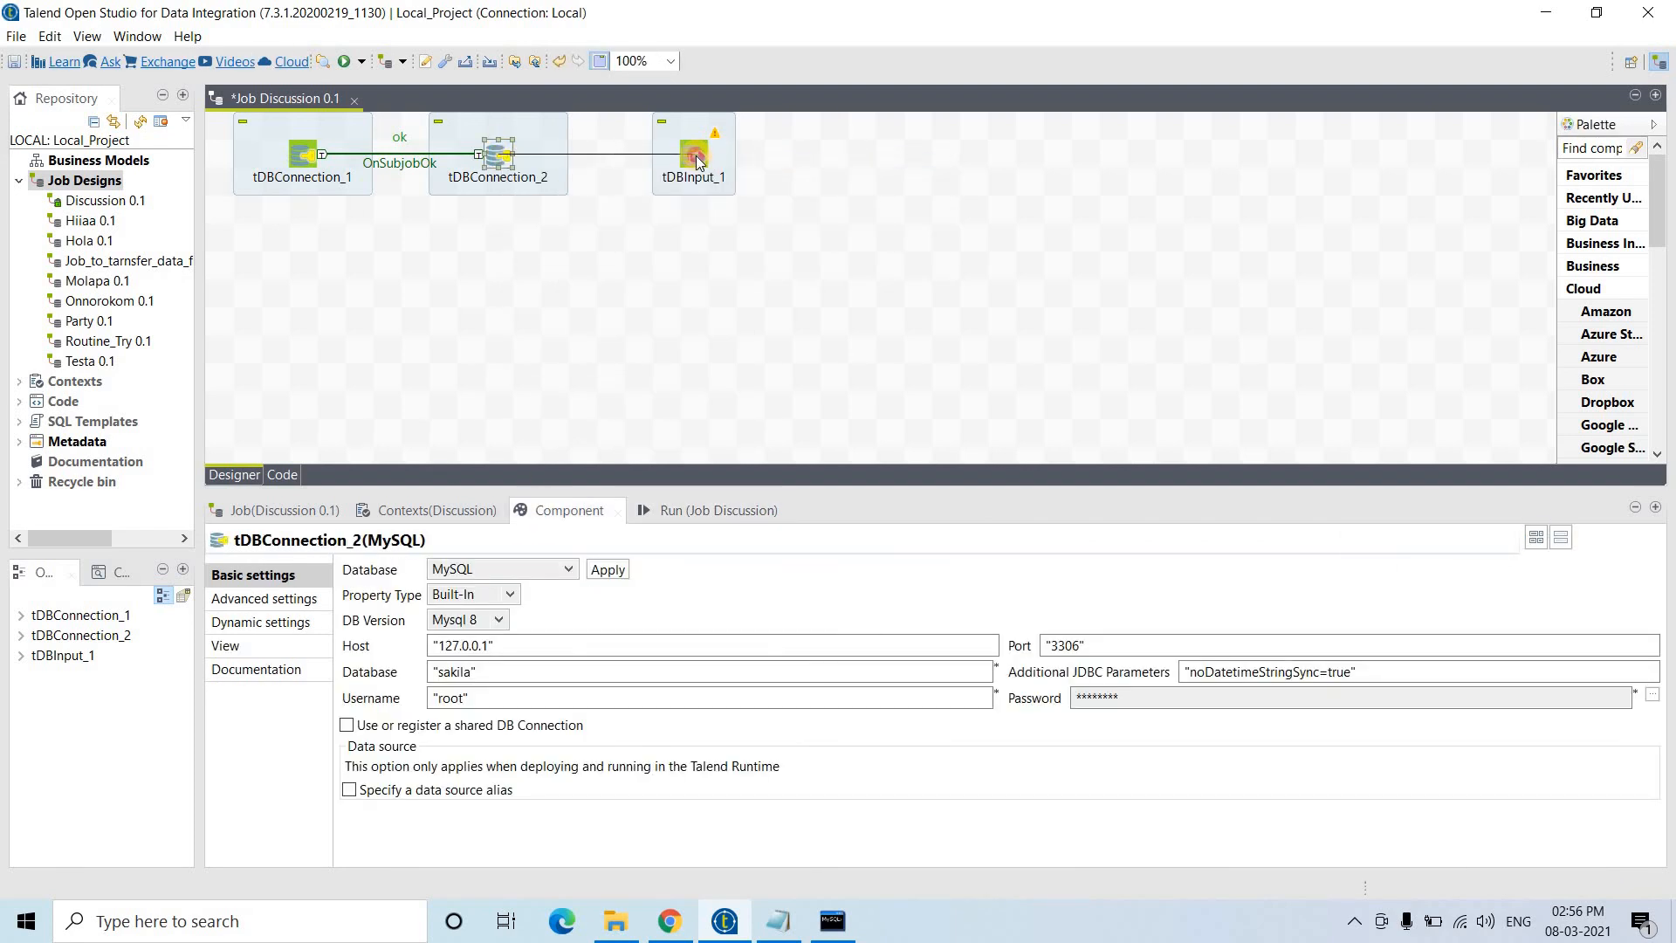
{"action": "left_click", "coordinate": [698, 162]}
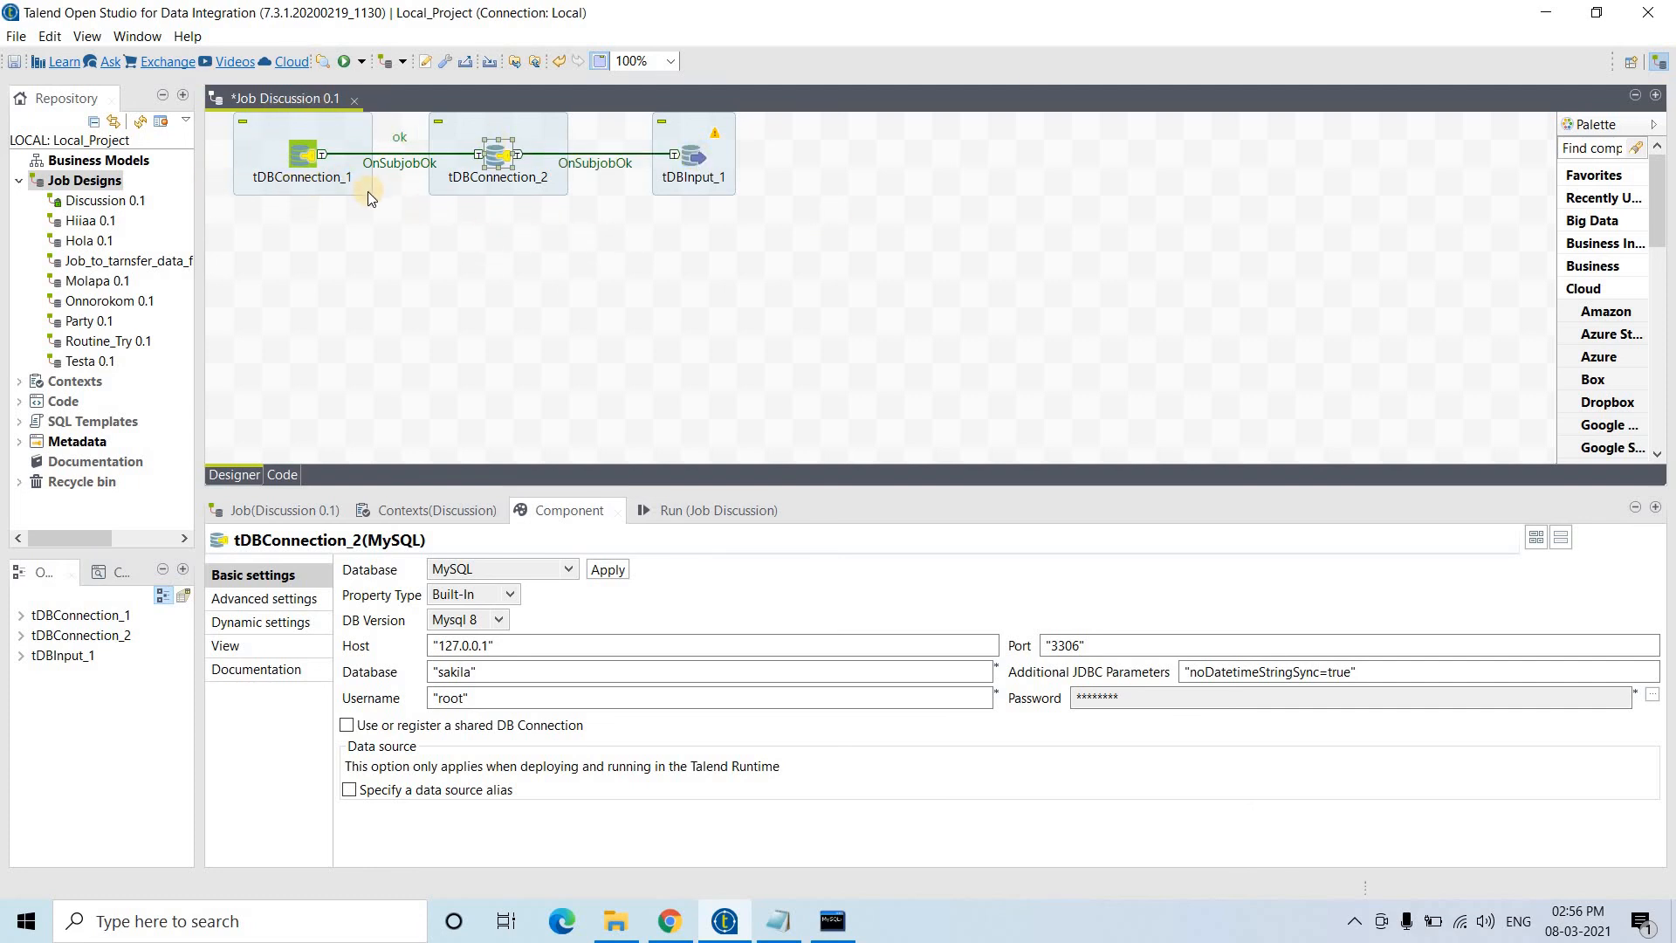
{"action": "left_click", "coordinate": [696, 163]}
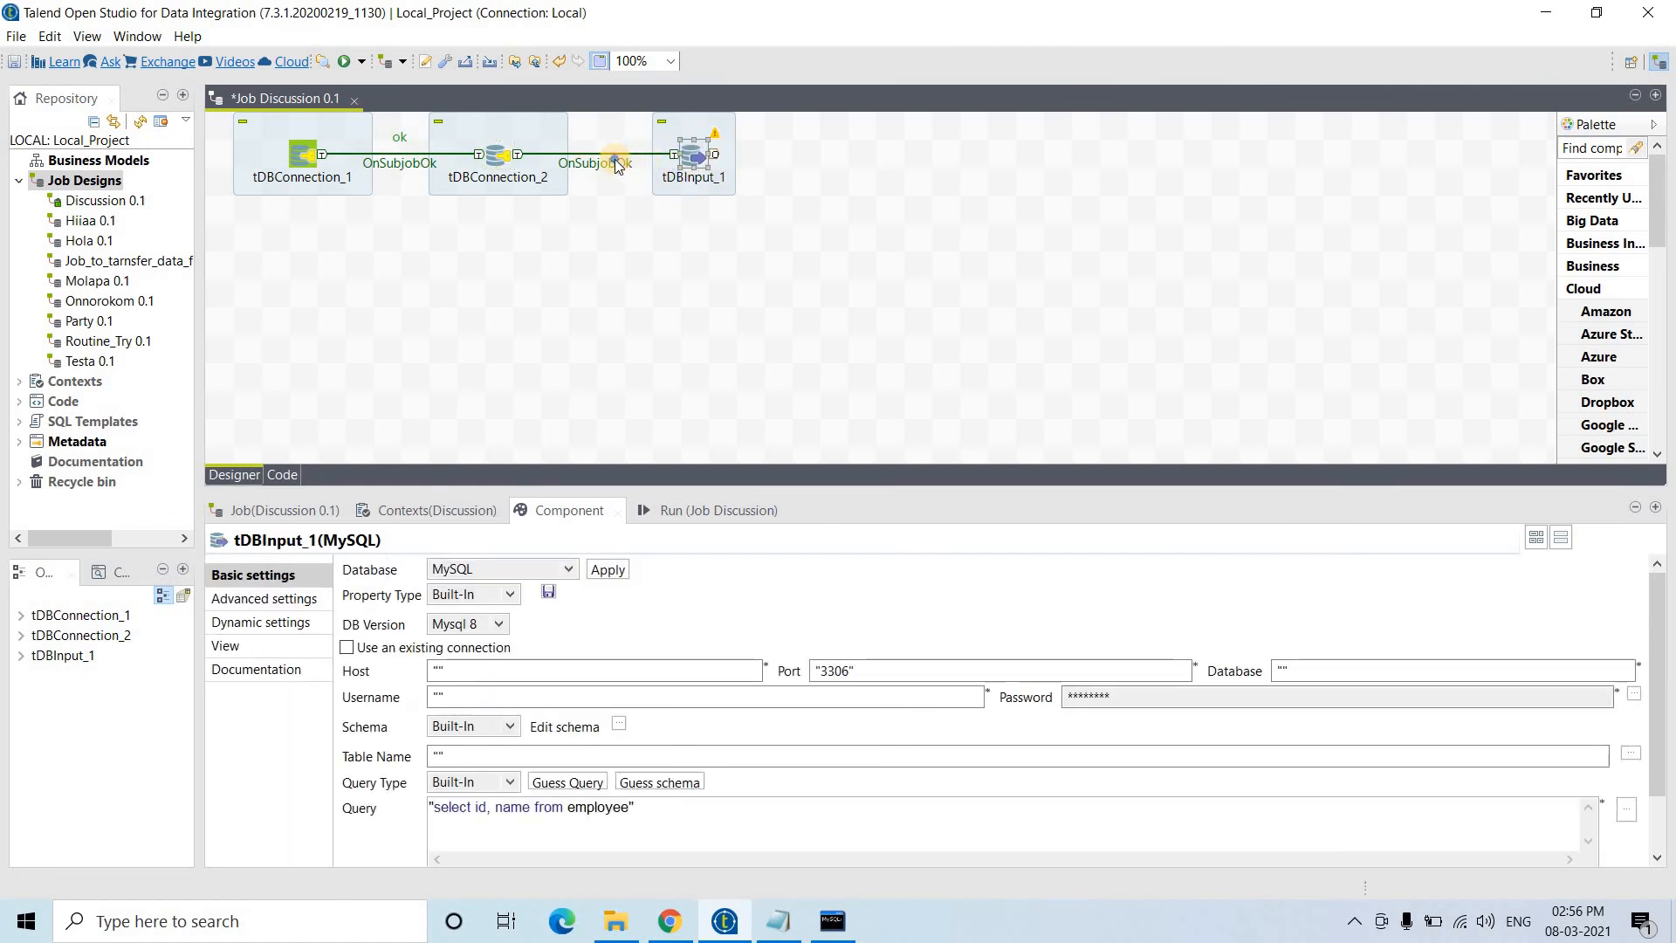
{"action": "right_click", "coordinate": [614, 159]}
{"action": "left_click", "coordinate": [671, 255]}
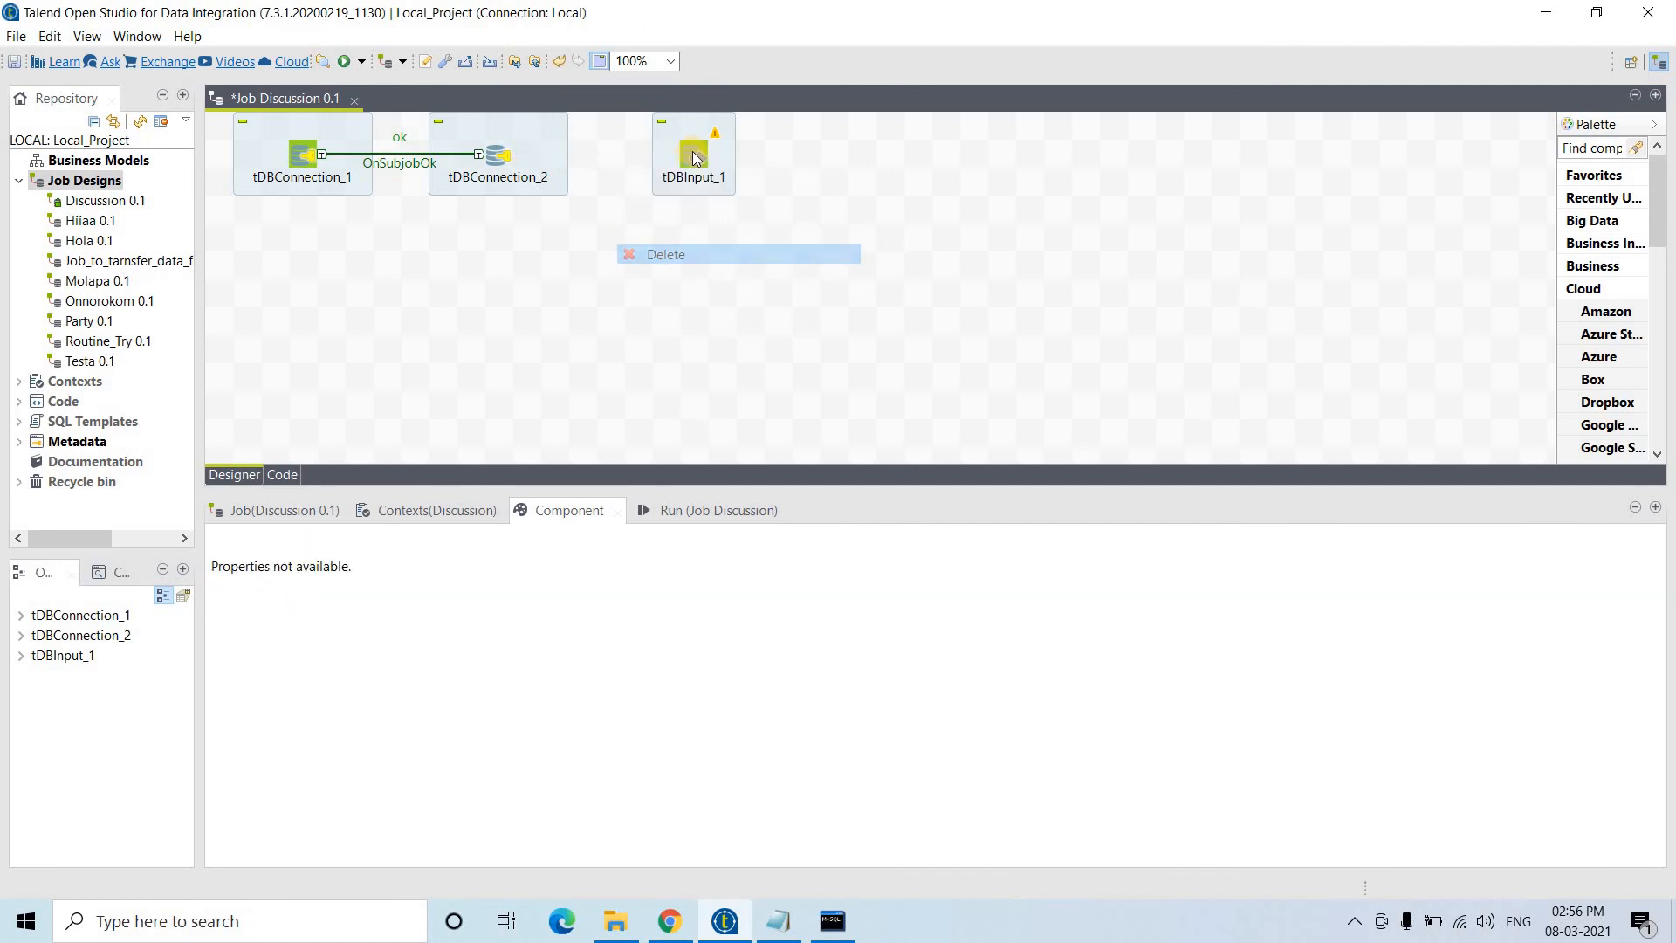
{"action": "left_click_drag", "start_coordinate": [694, 150], "coordinate": [438, 294]}
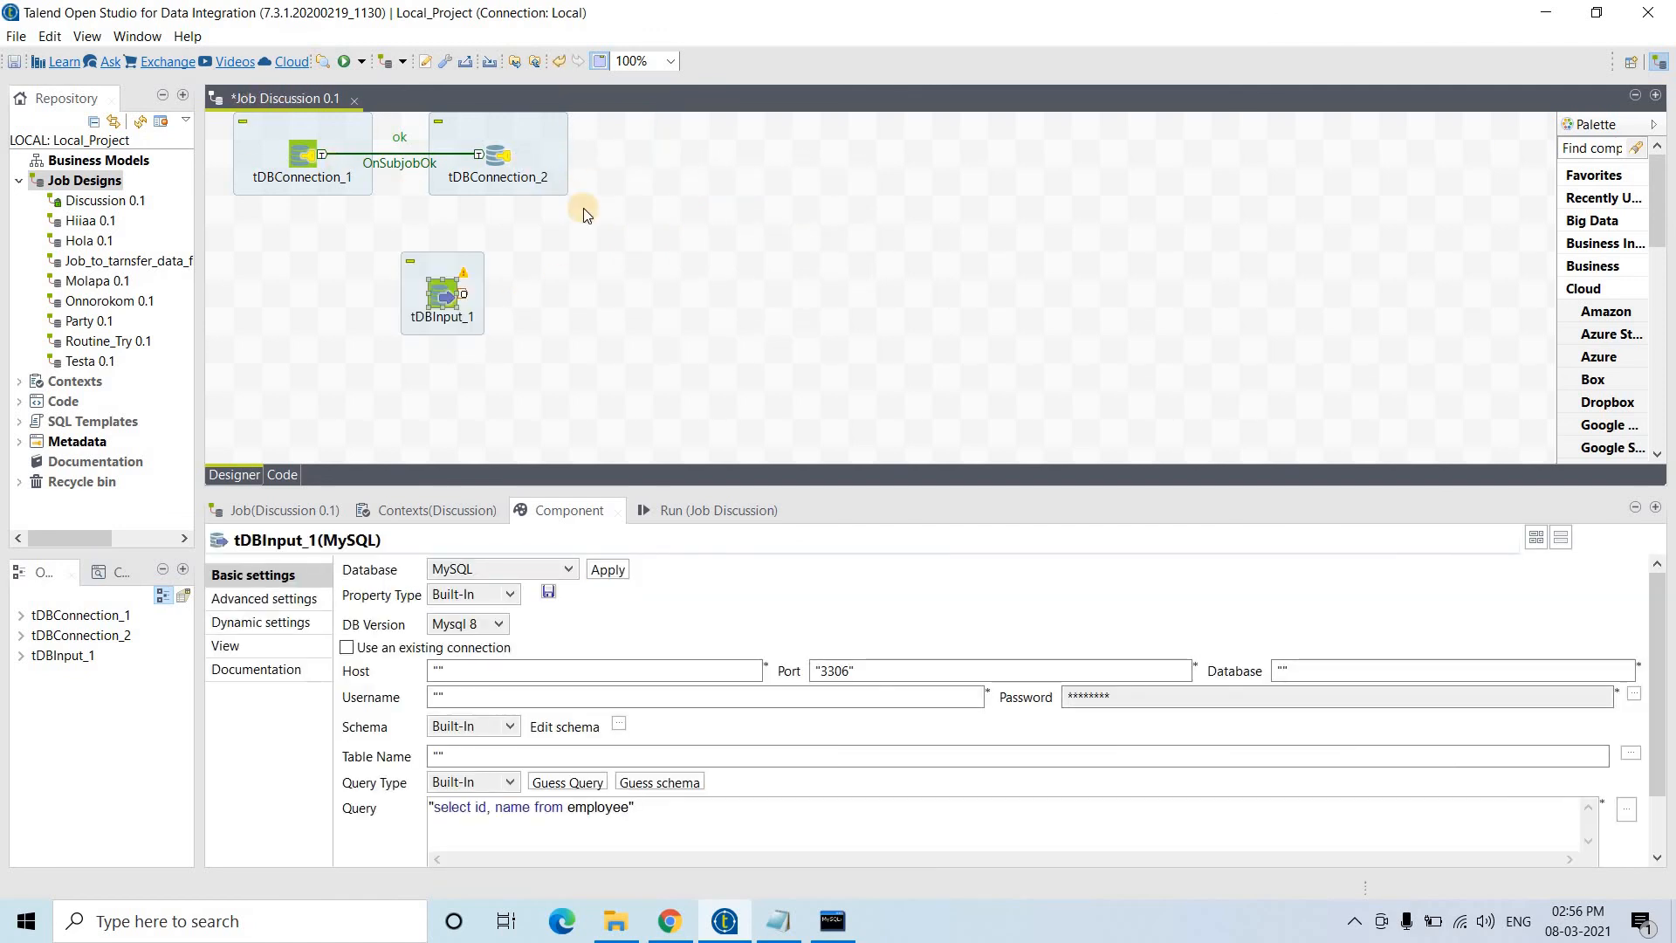
{"action": "left_click_drag", "start_coordinate": [585, 211], "coordinate": [704, 187]}
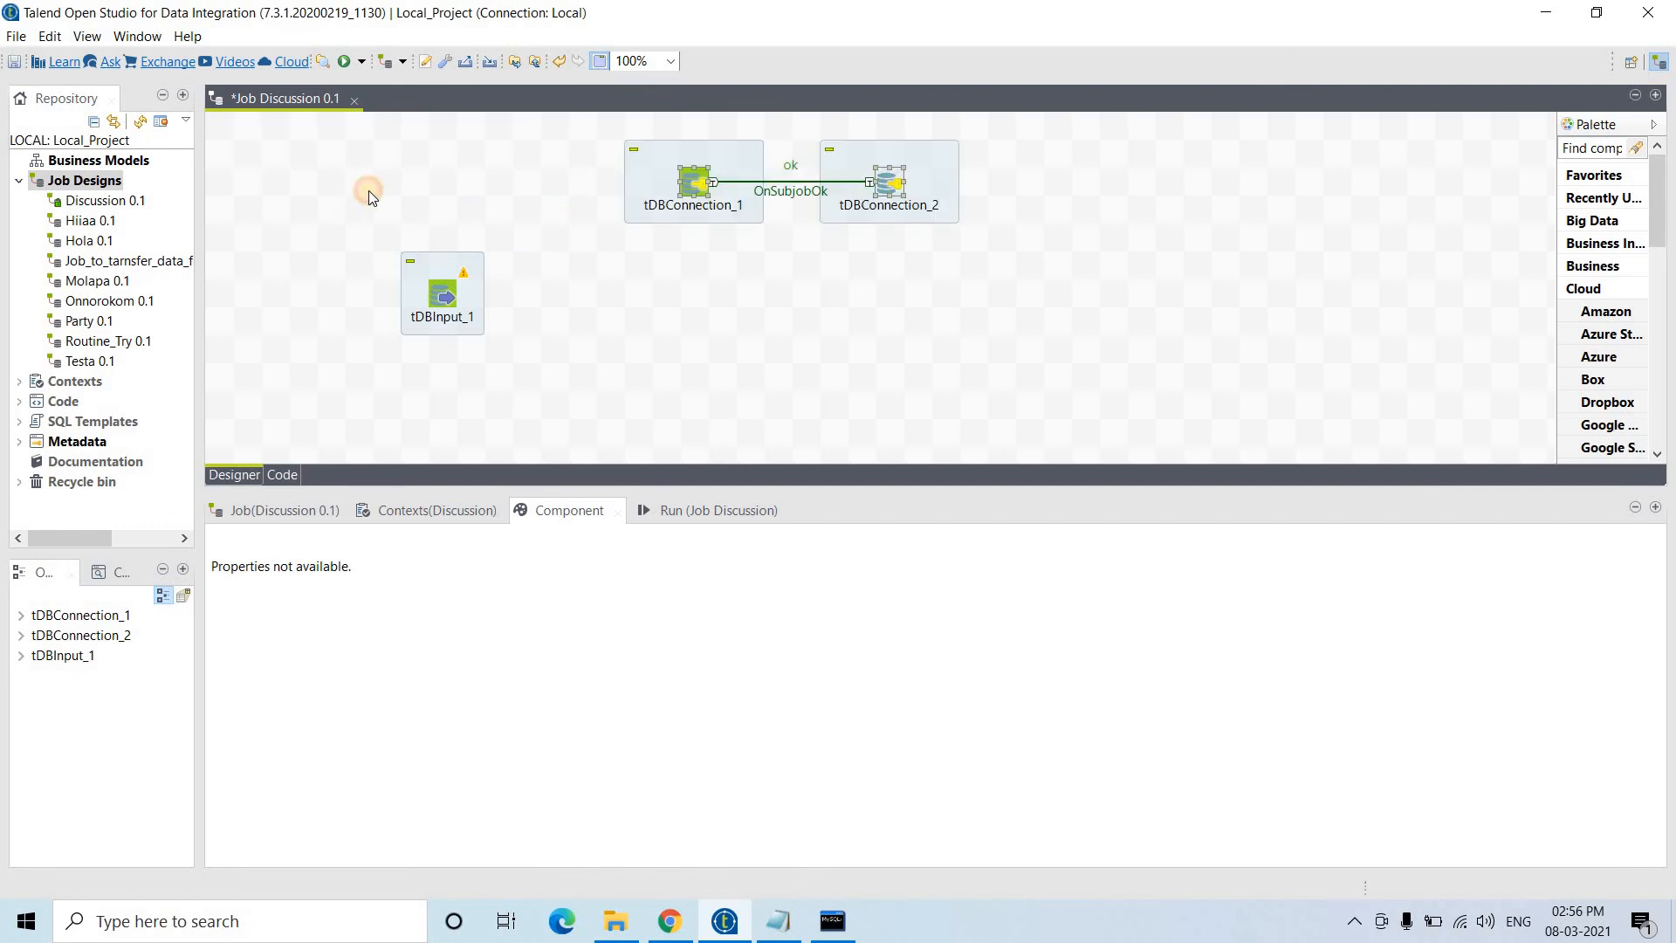
- Add a tPrejob_1 component and link it to tDBConnection_1 with an OnComponentOk trigger
{"action": "left_click", "coordinate": [368, 190]}
{"action": "type", "text": "tPreJo"}
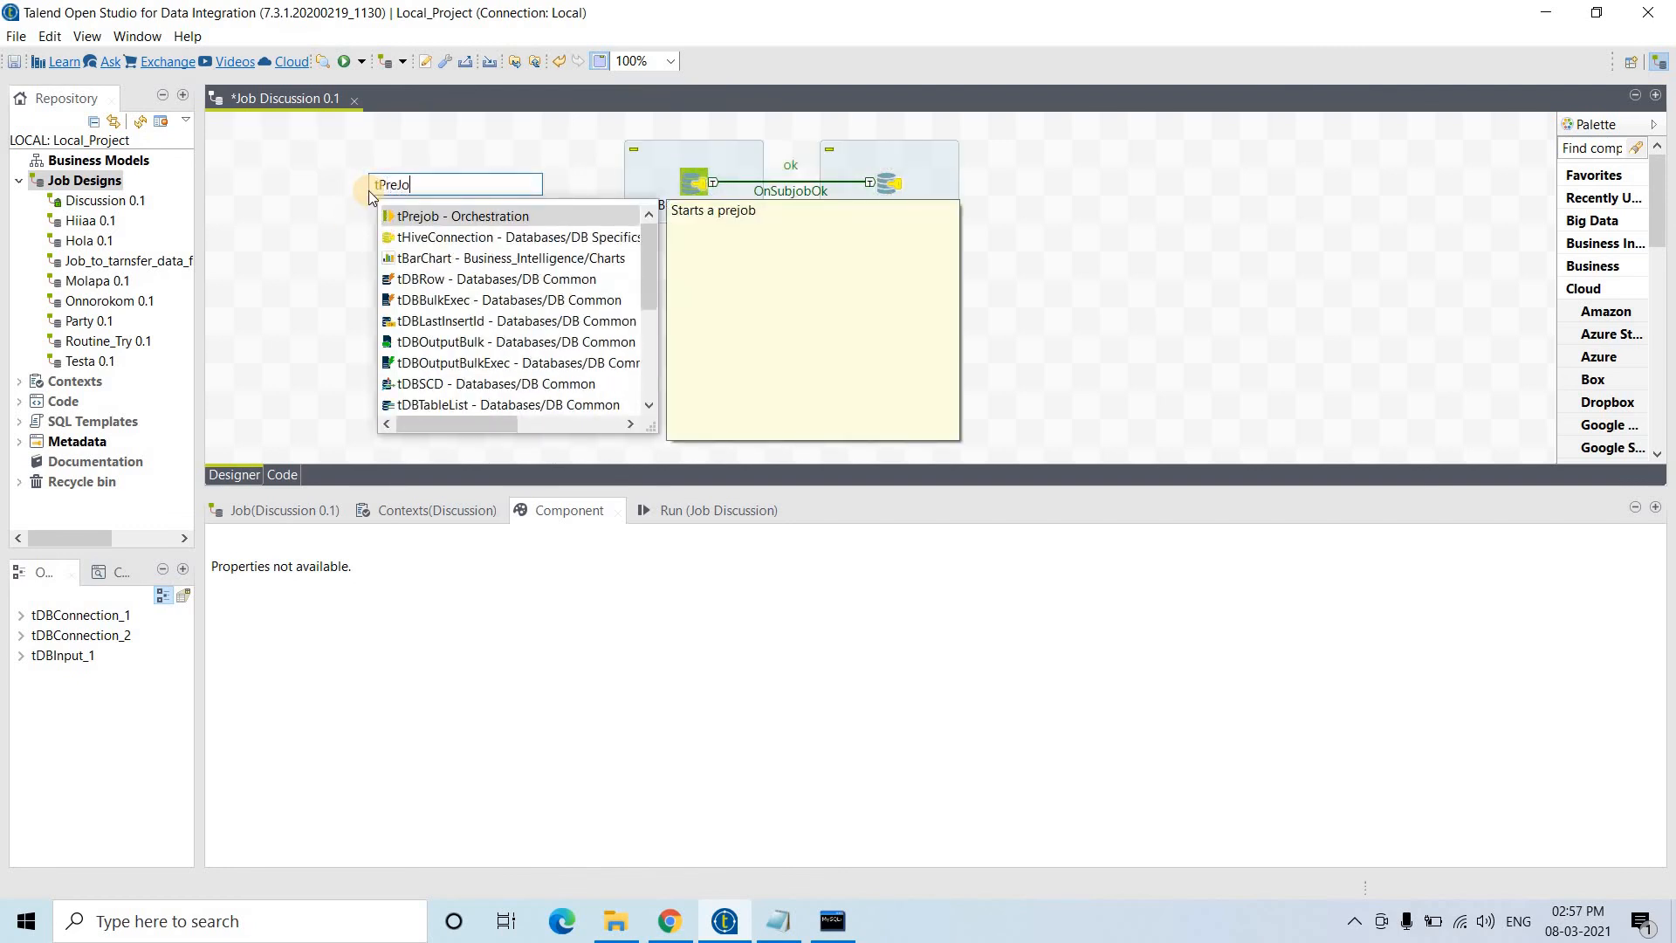
{"action": "key", "text": "Return"}
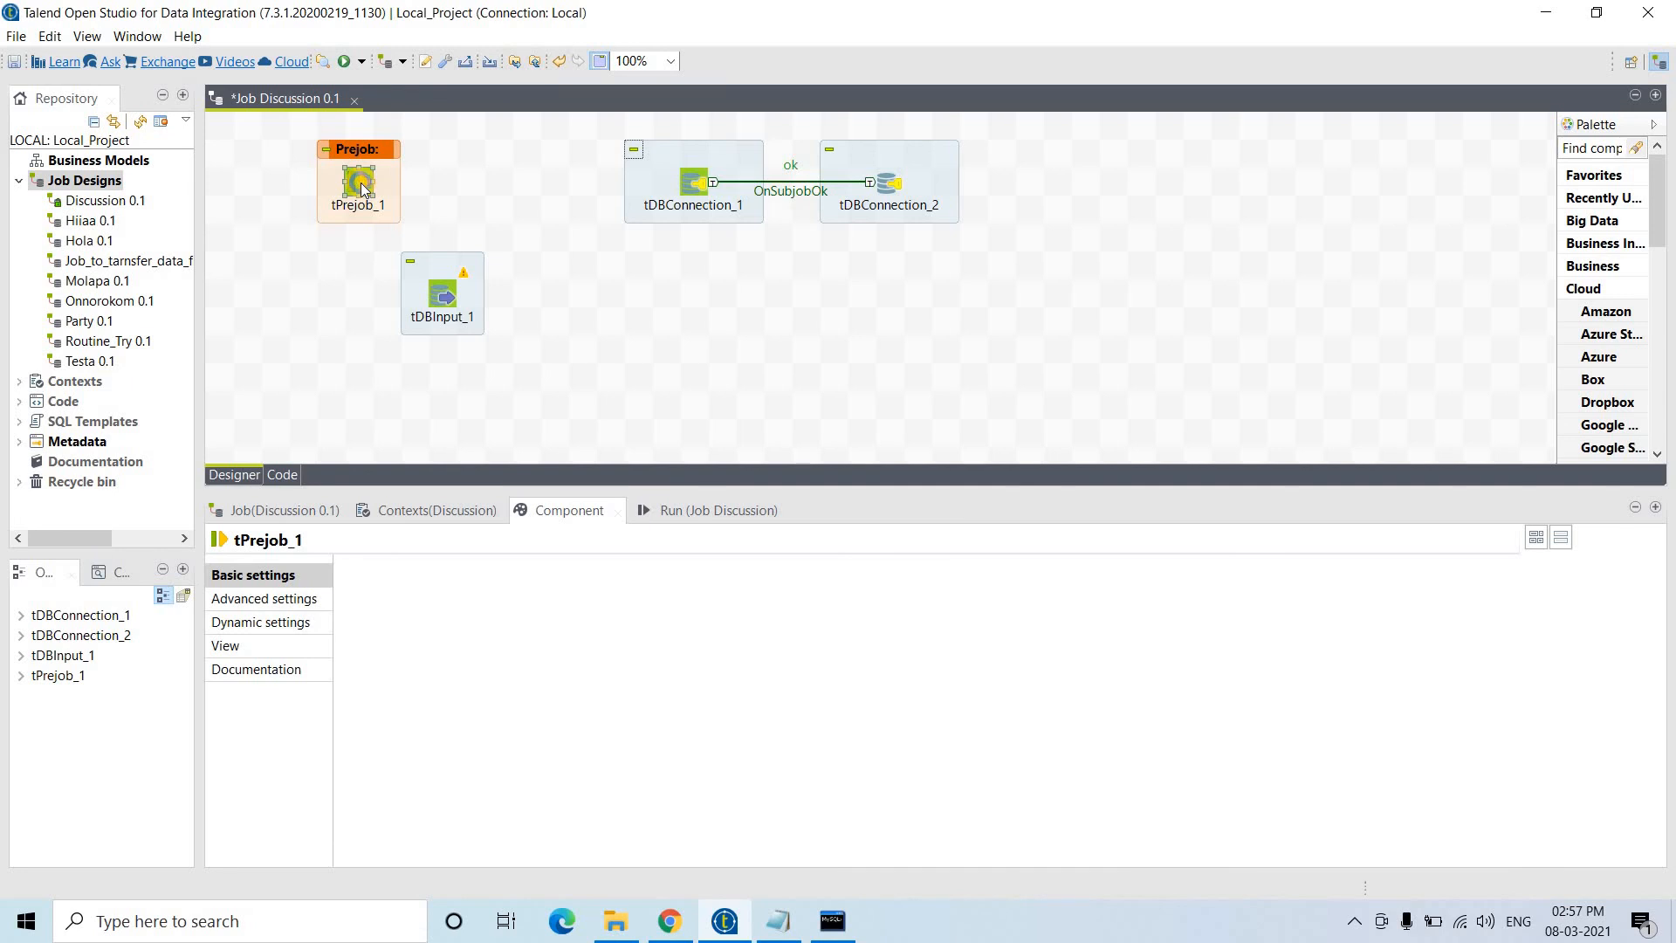
{"action": "right_click", "coordinate": [364, 190]}
{"action": "mouse_move", "coordinate": [567, 195]}
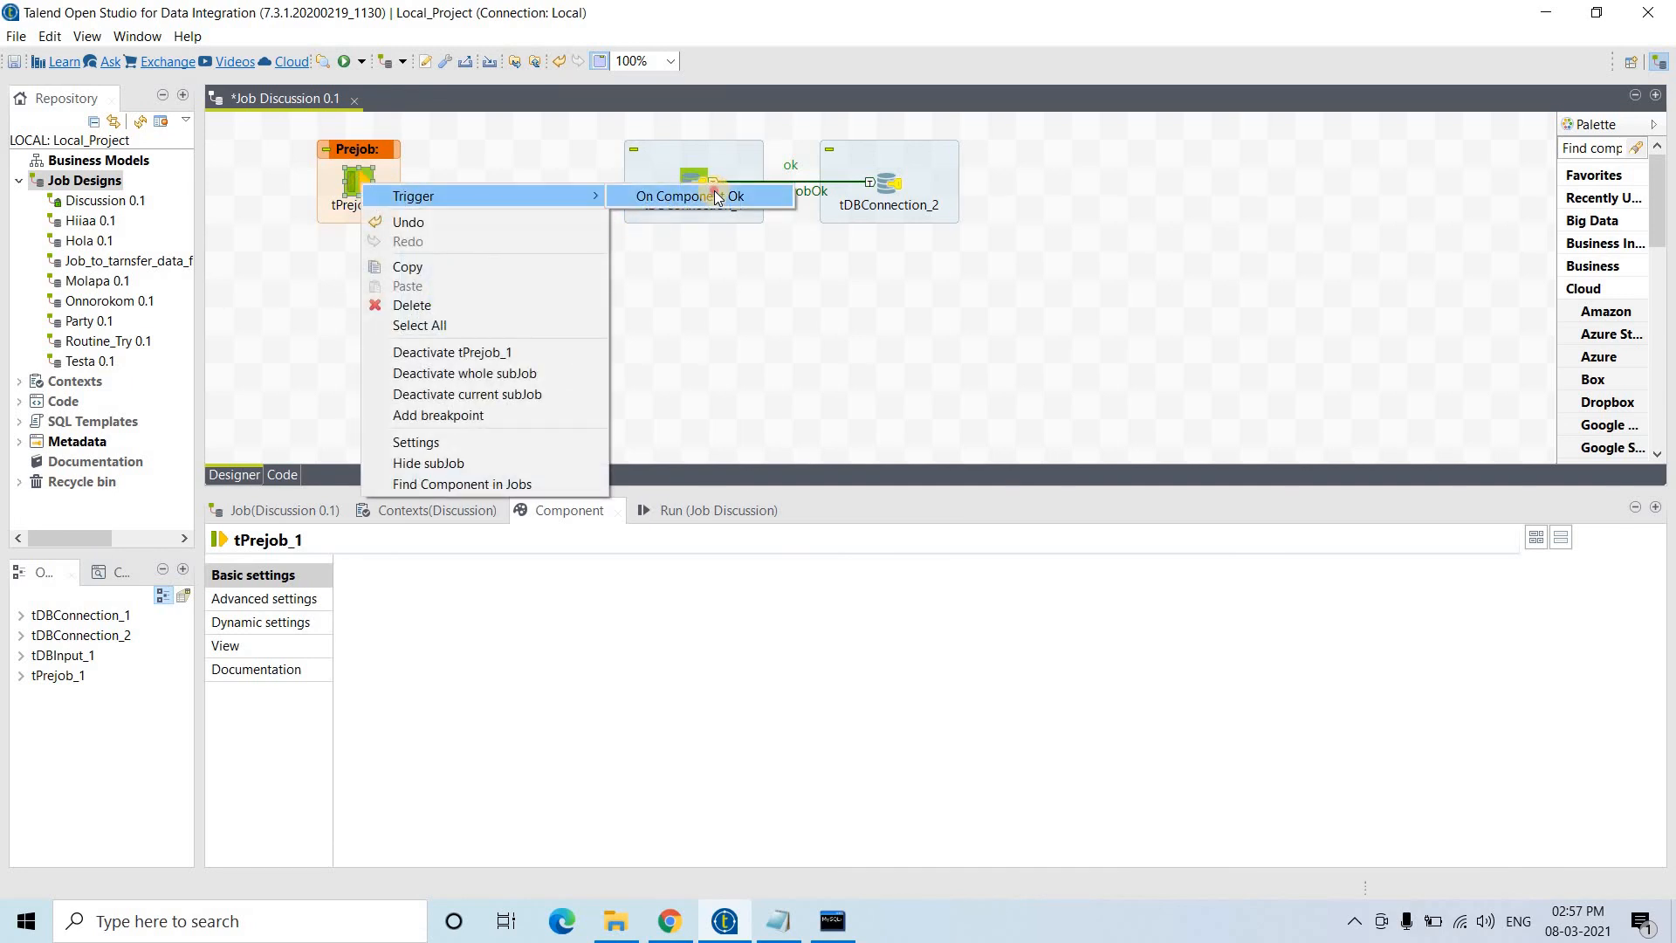
{"action": "left_click", "coordinate": [718, 197]}
- Move tDBInput_1 down beneath tPrejob_1, leaving it unlinked
{"action": "left_click", "coordinate": [699, 187]}
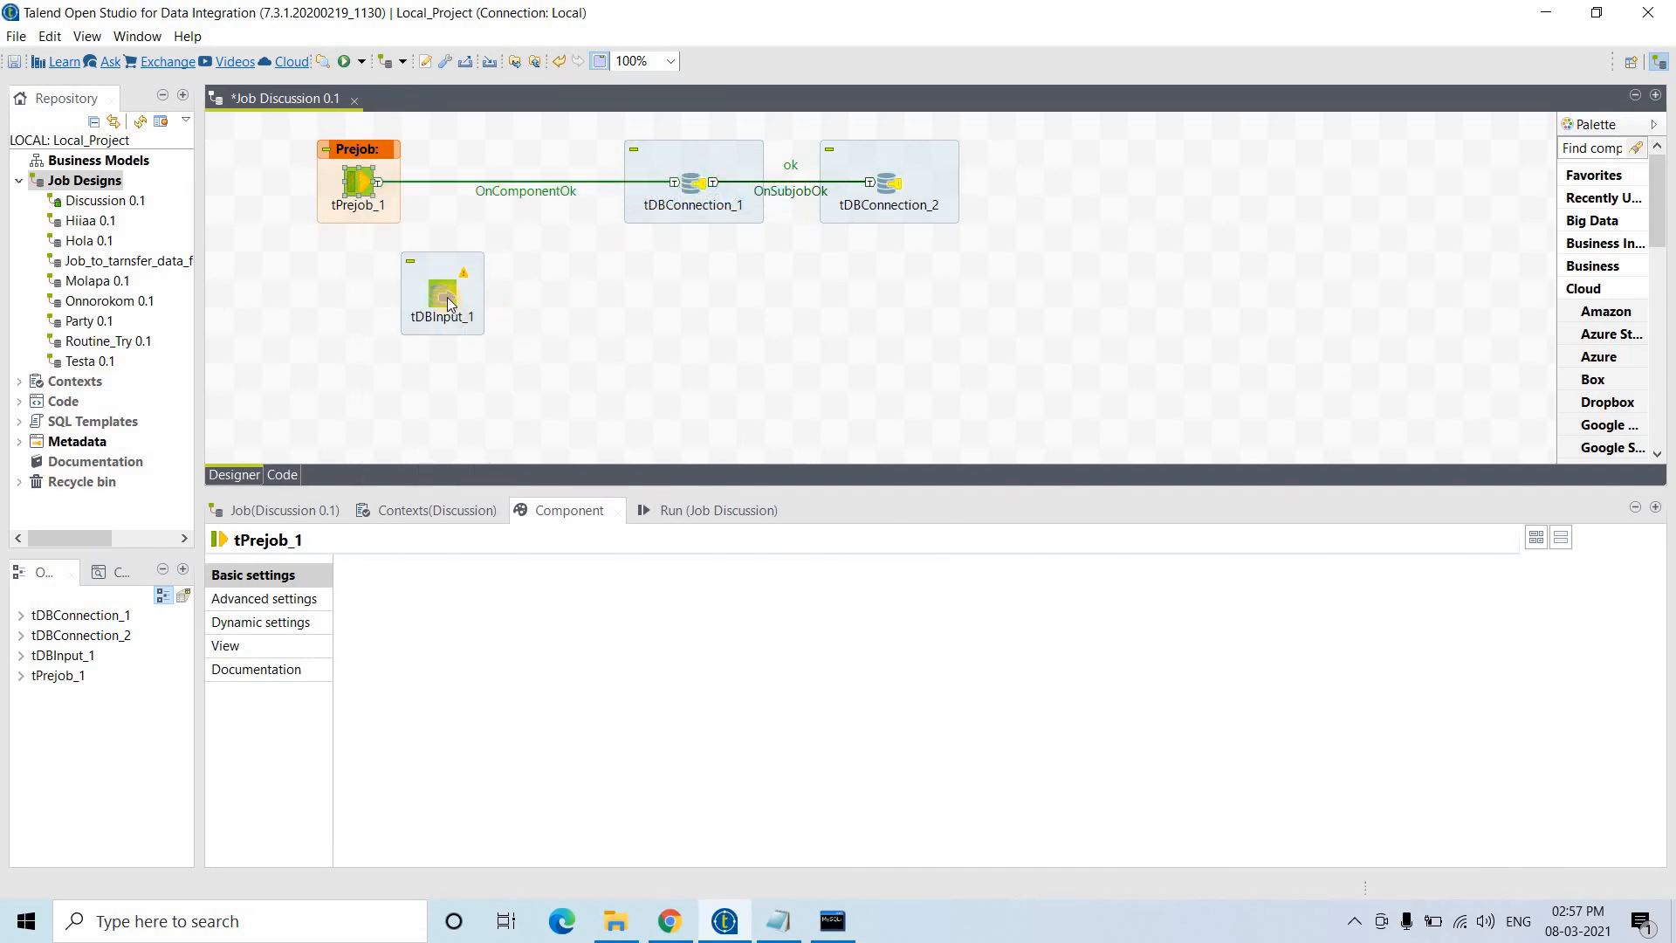
{"action": "left_click_drag", "start_coordinate": [448, 303], "coordinate": [365, 320]}
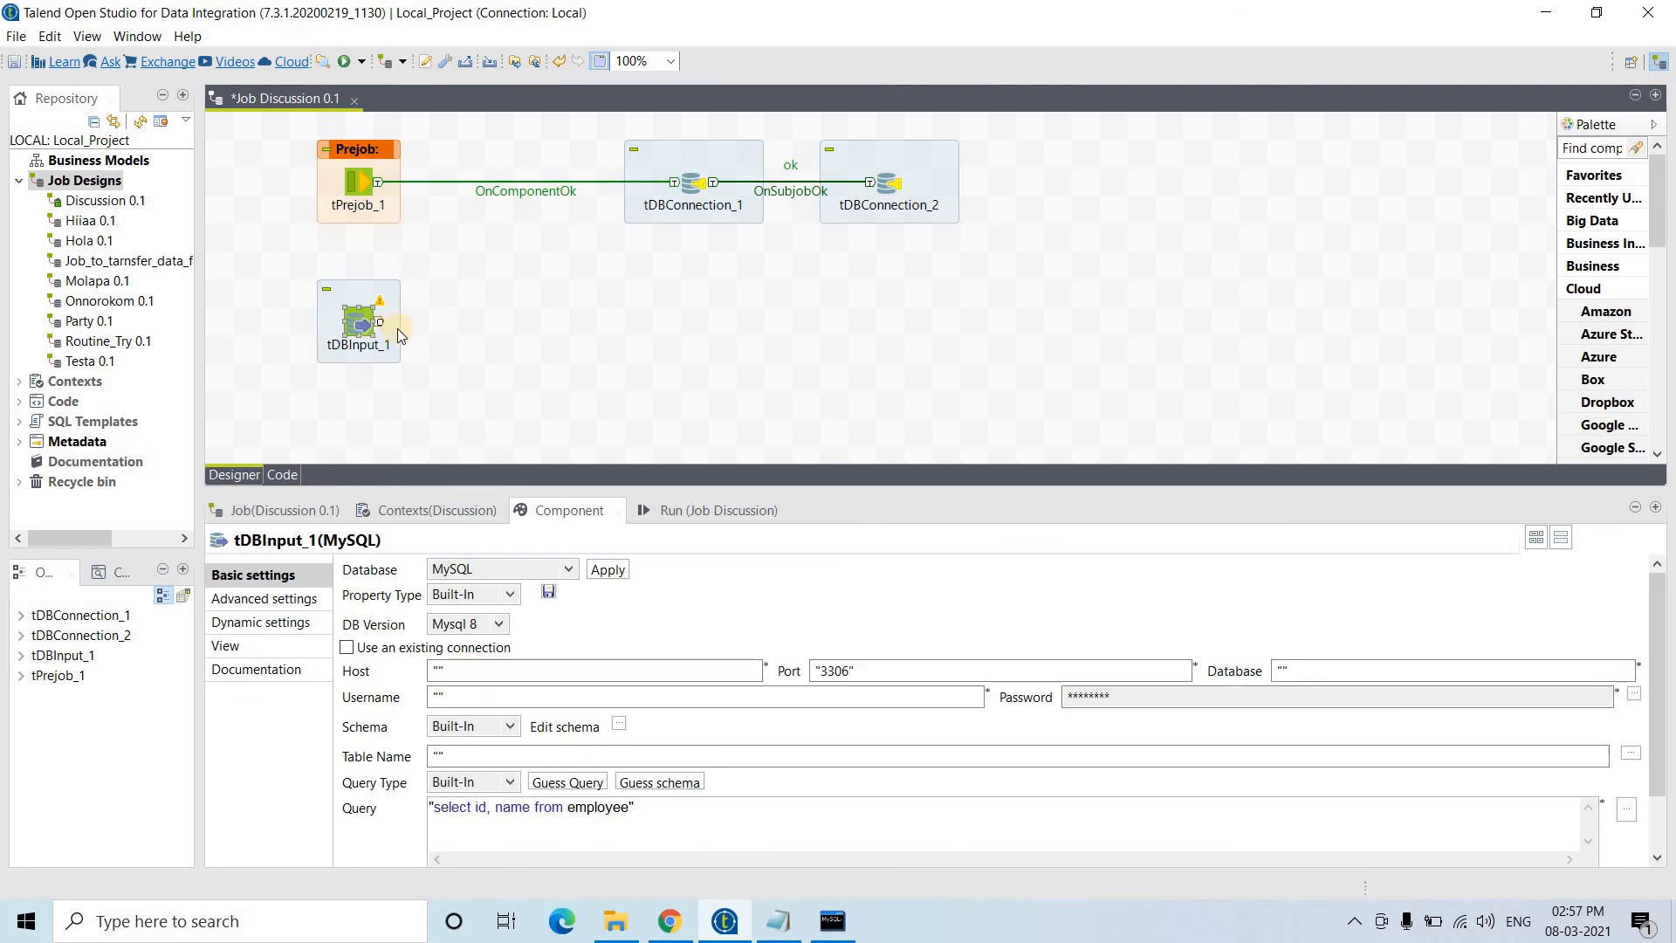
{"action": "left_click", "coordinate": [657, 335]}
- Add a MySQL tDBOutput_1 level with tDBInput_1, then show tDBInput_1's settings in an enlarged panel
{"action": "type", "text": "t"}
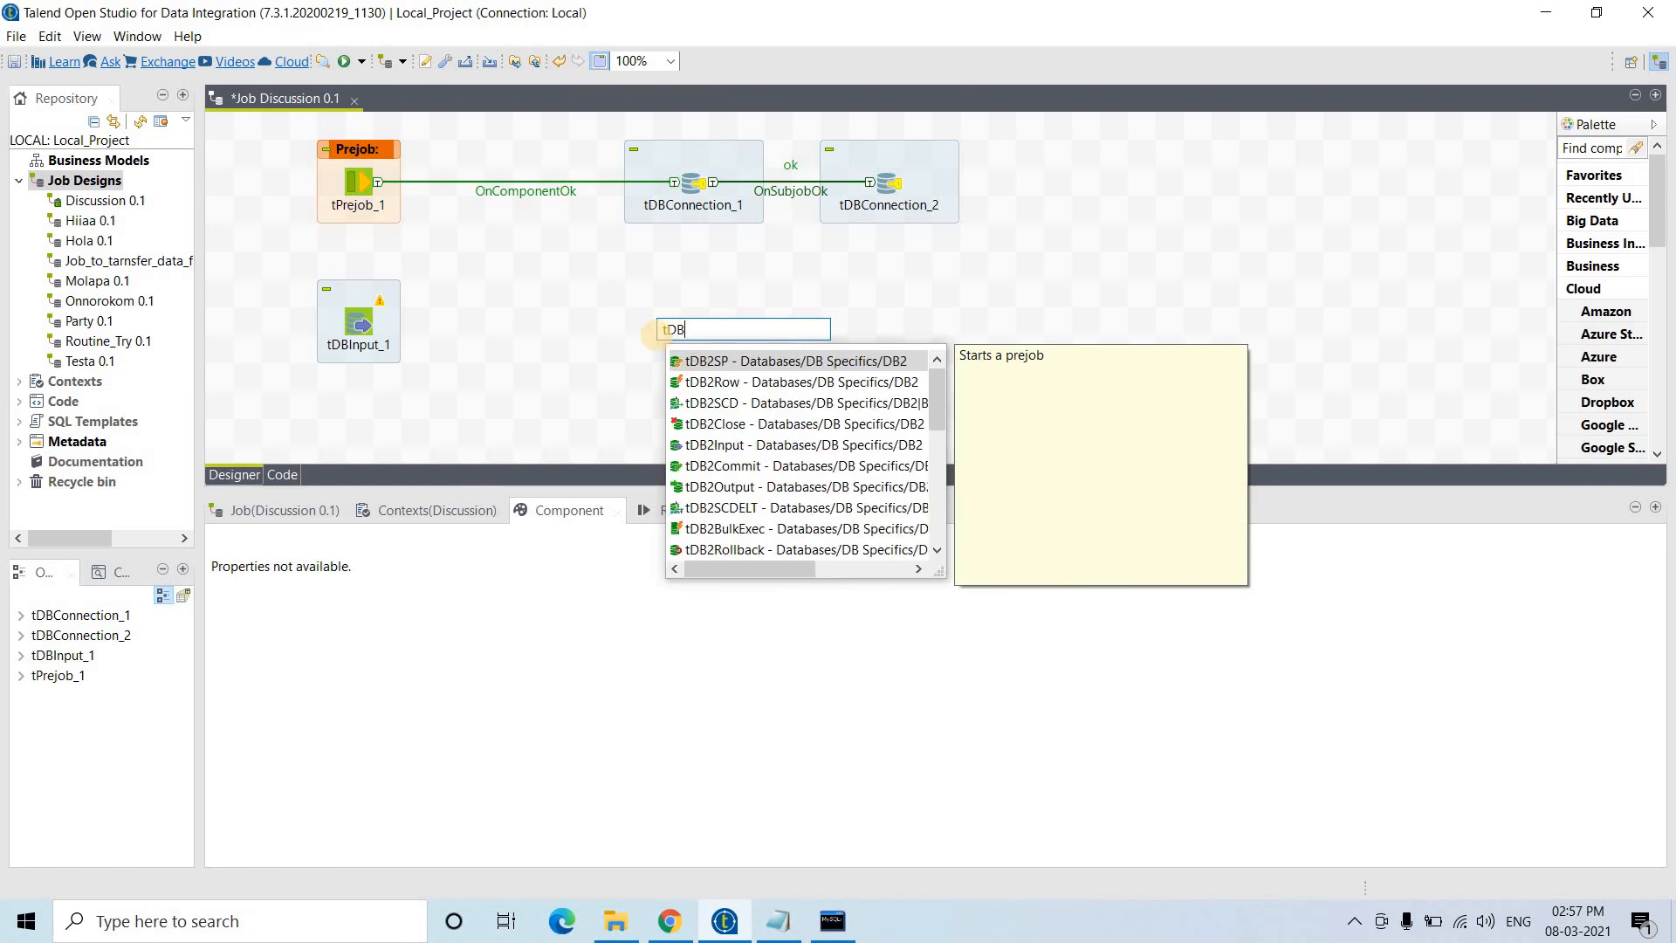
{"action": "type", "text": "myS"}
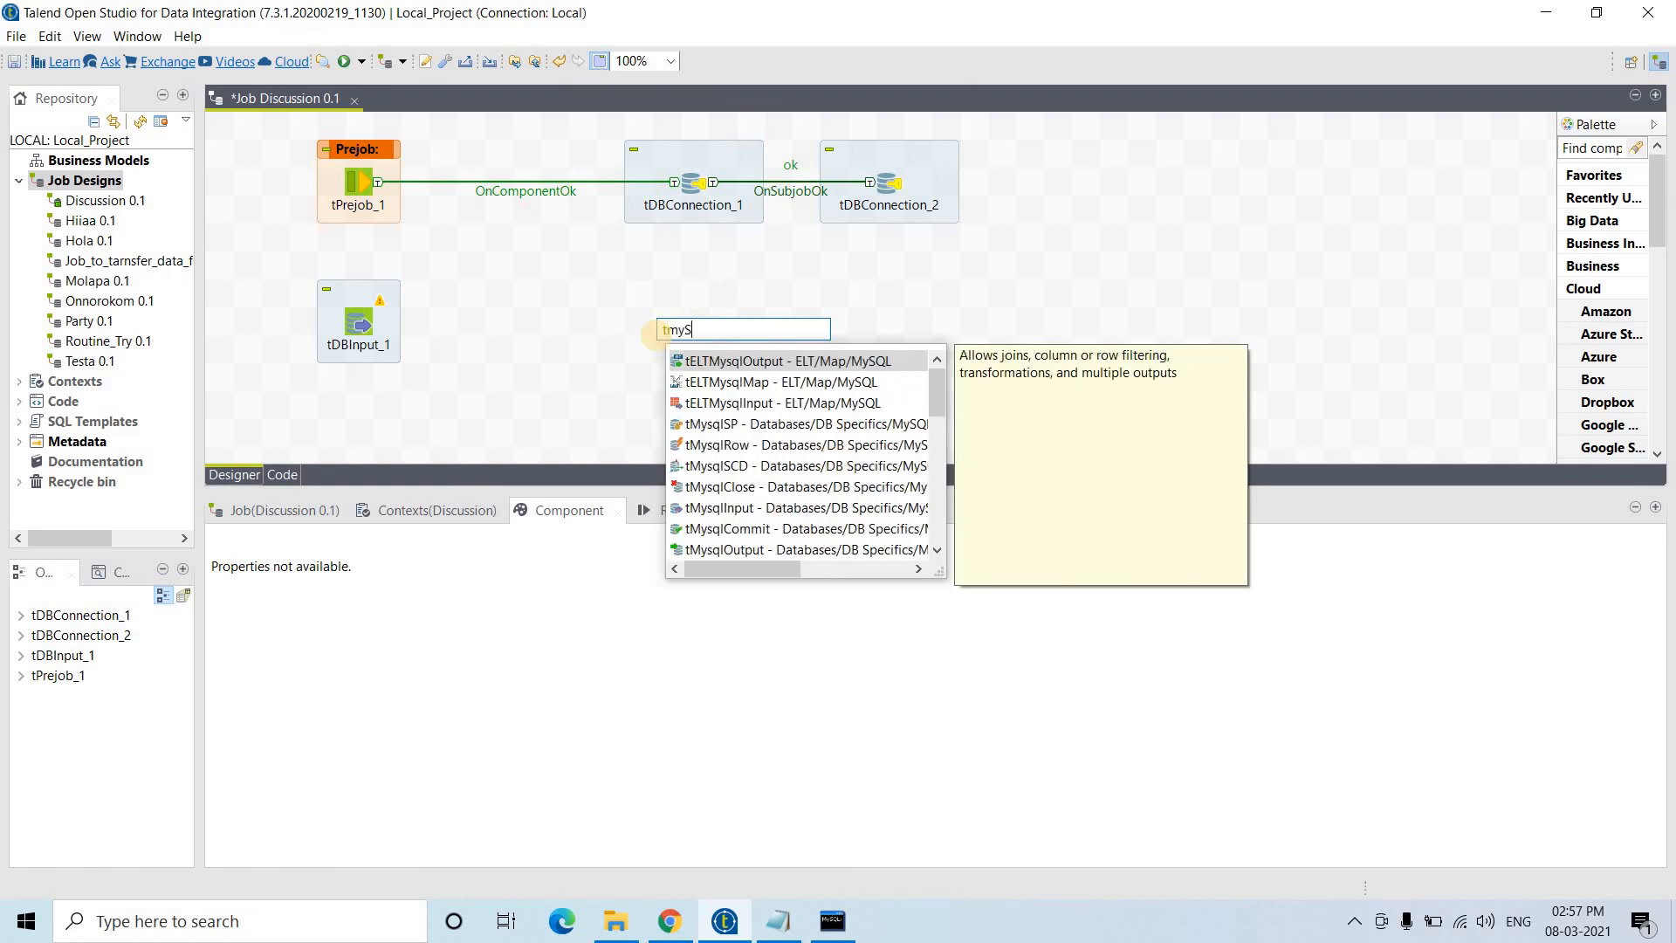
{"action": "type", "text": "QLOutput"}
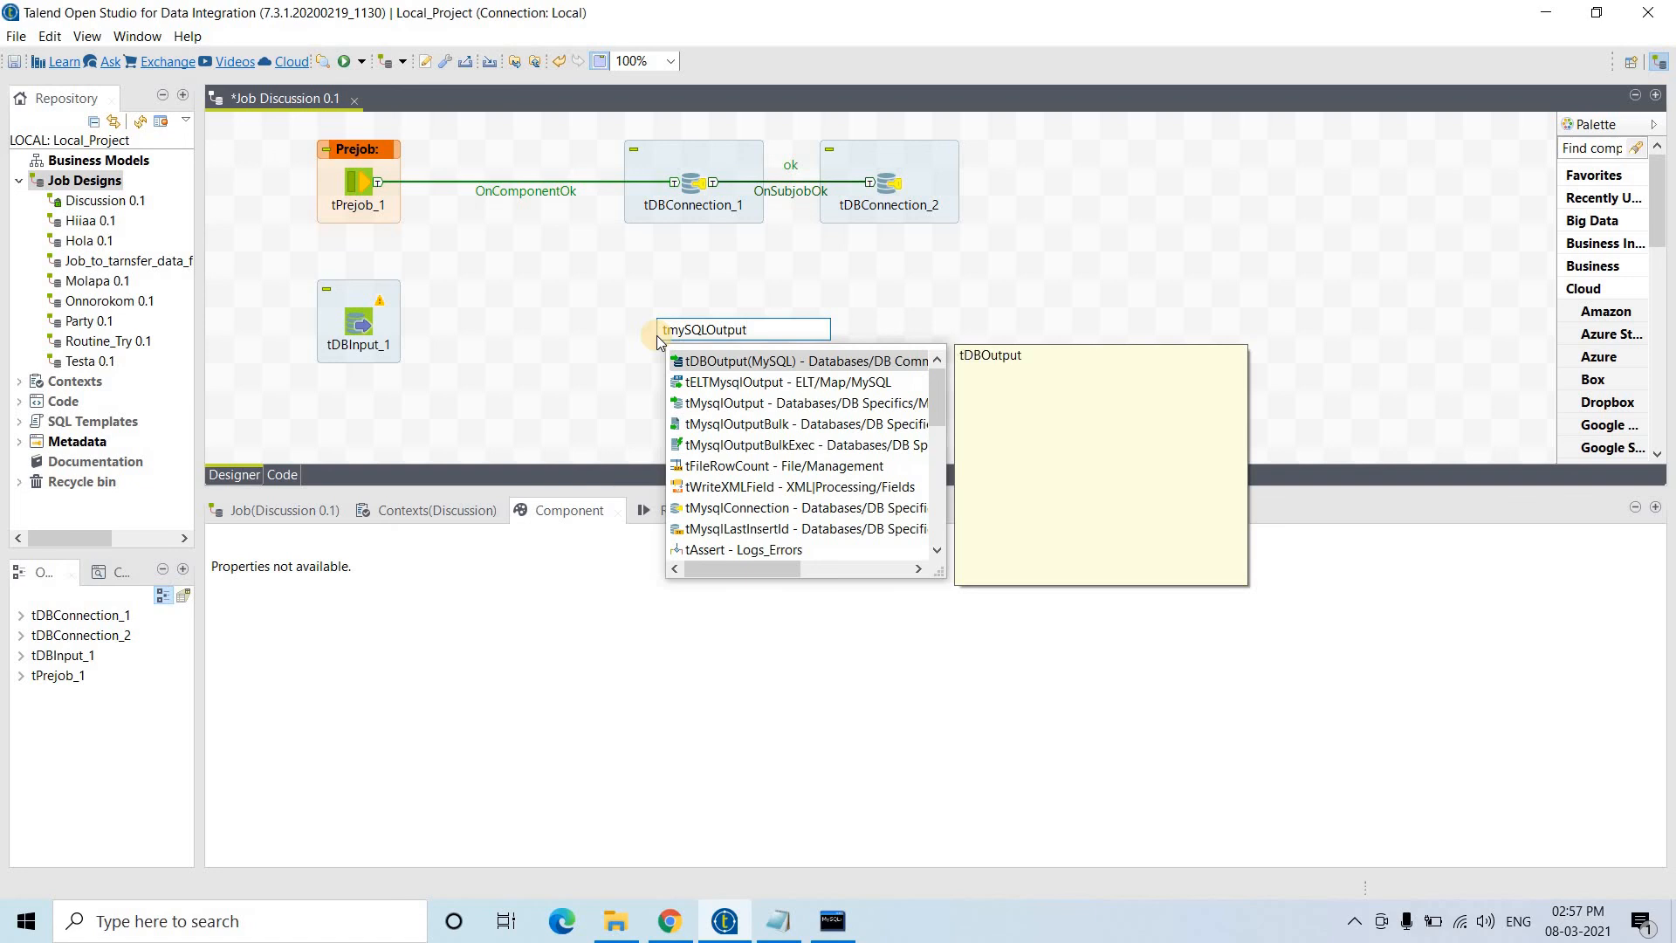
{"action": "key", "text": "Return"}
{"action": "left_click_drag", "start_coordinate": [659, 349], "coordinate": [659, 321]}
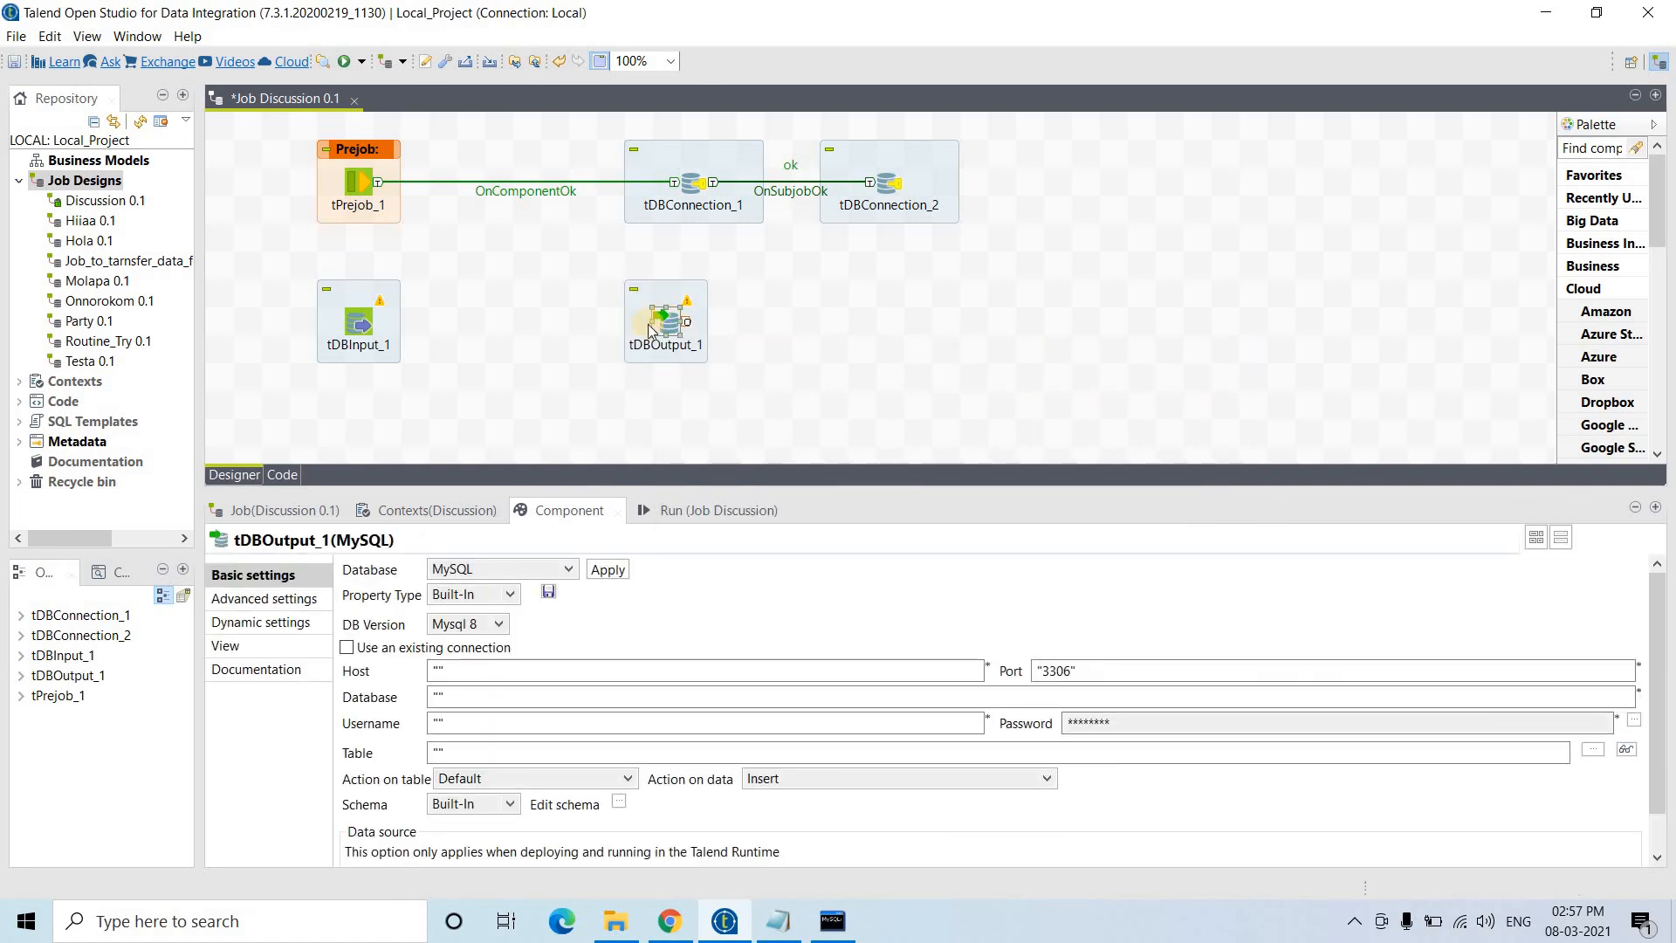
{"action": "left_click", "coordinate": [367, 325]}
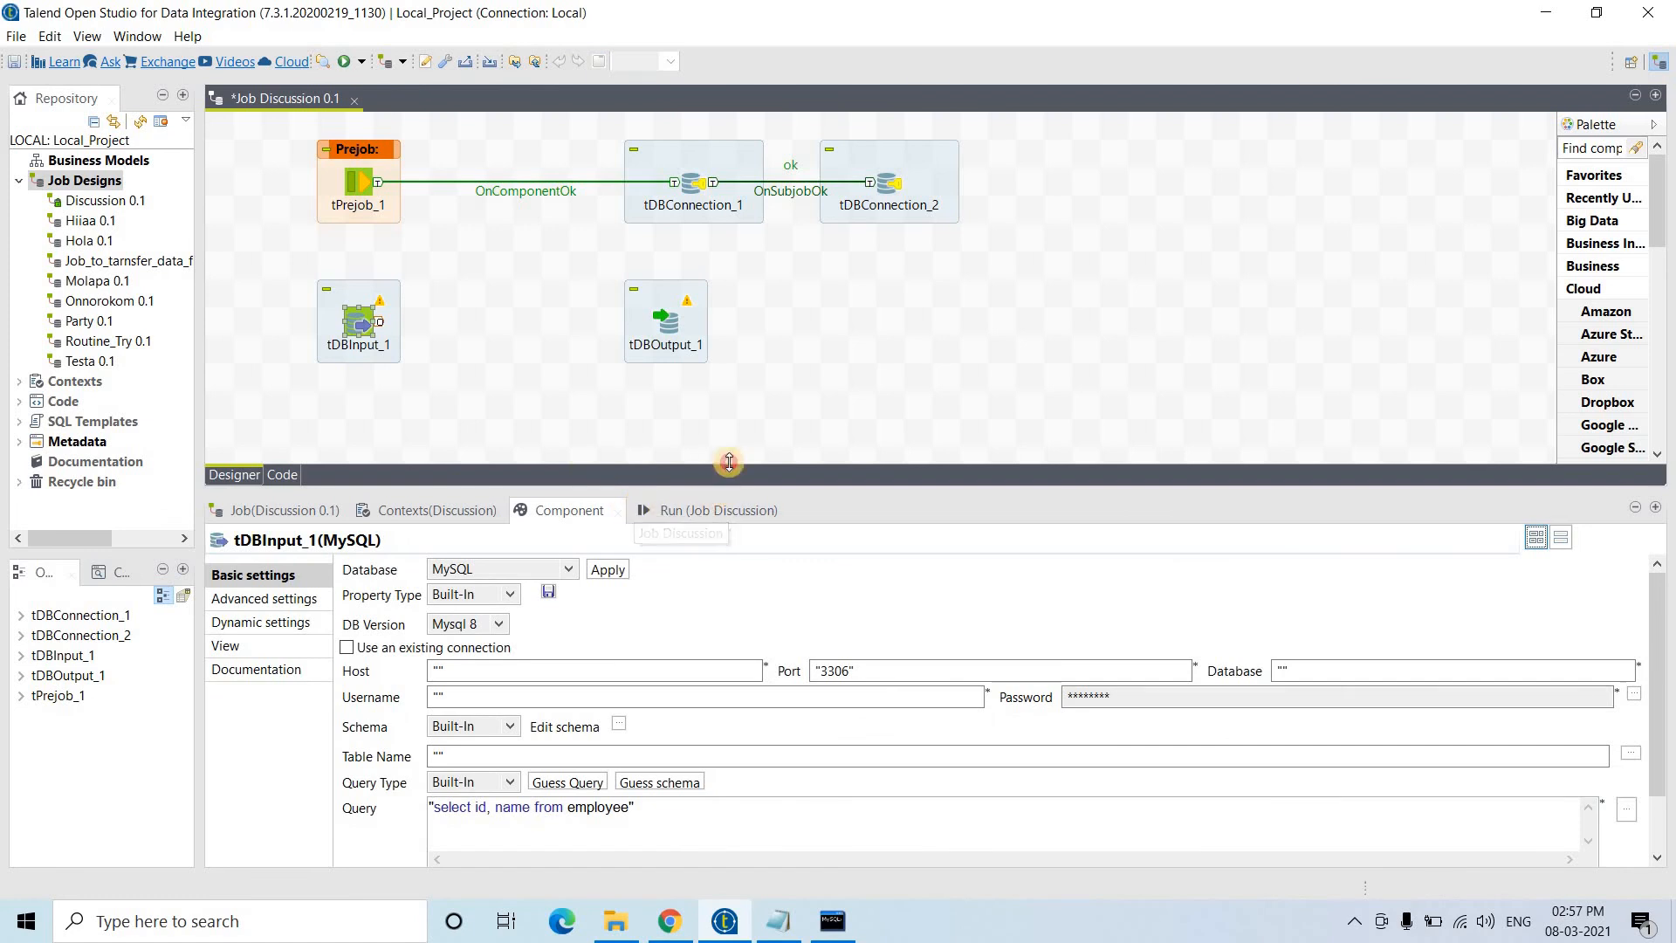
{"action": "left_click_drag", "start_coordinate": [726, 491], "coordinate": [741, 397]}
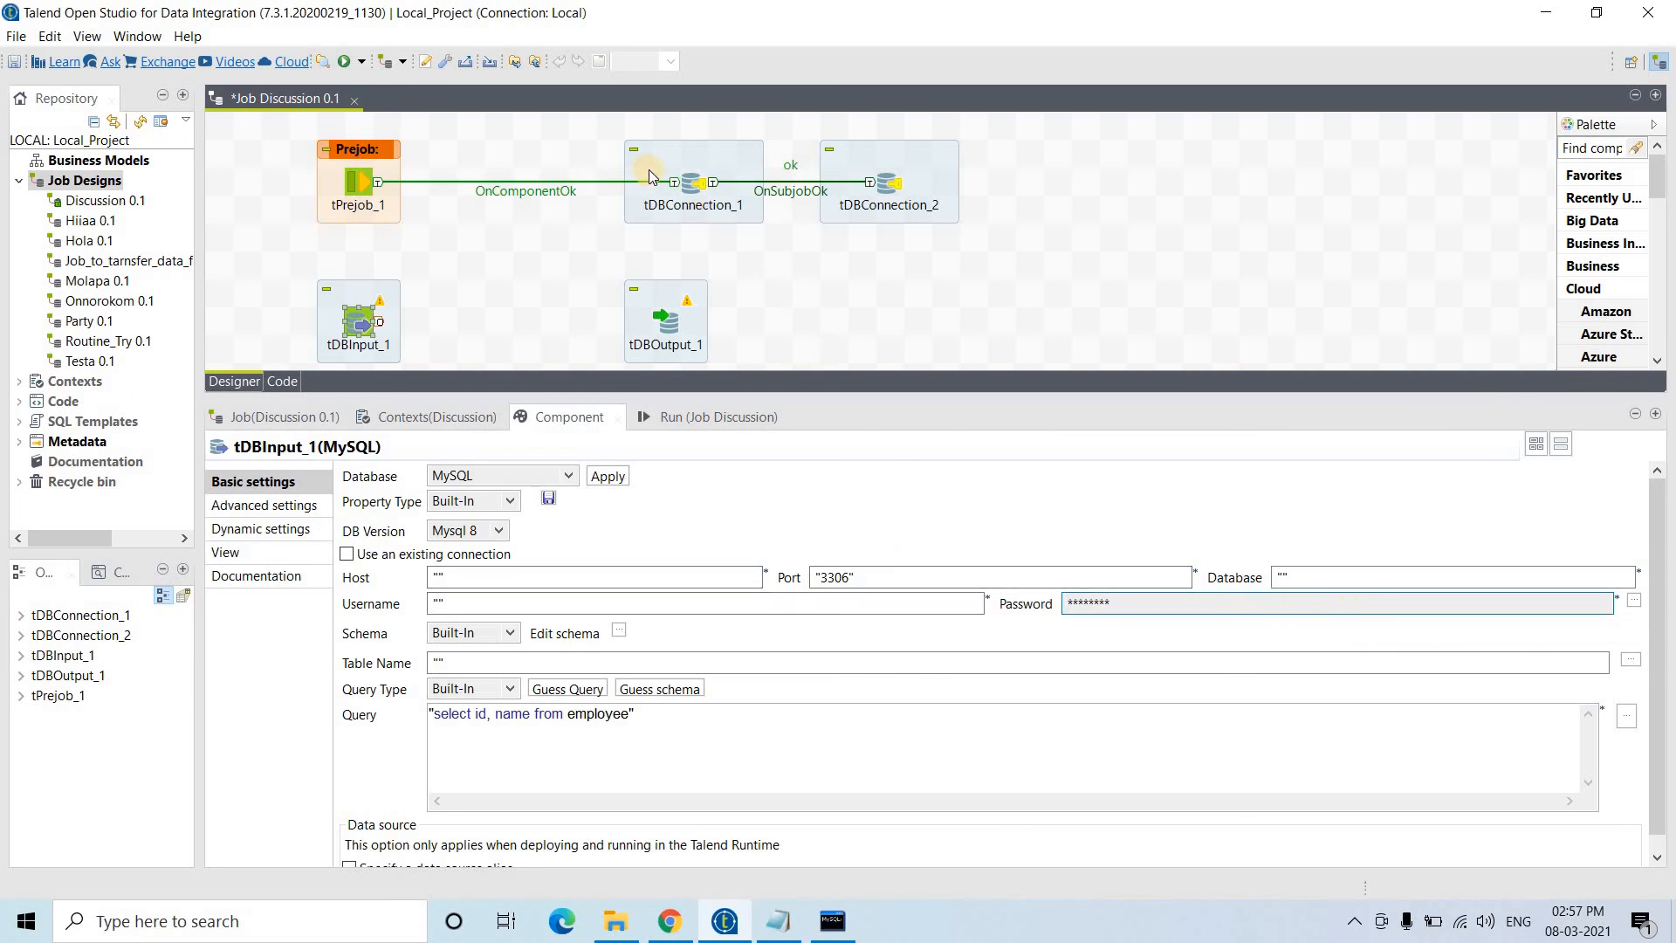
- Make tDBInput_1 reuse the existing tDBConnection_1 and set its table name to rai
{"action": "left_click", "coordinate": [347, 553]}
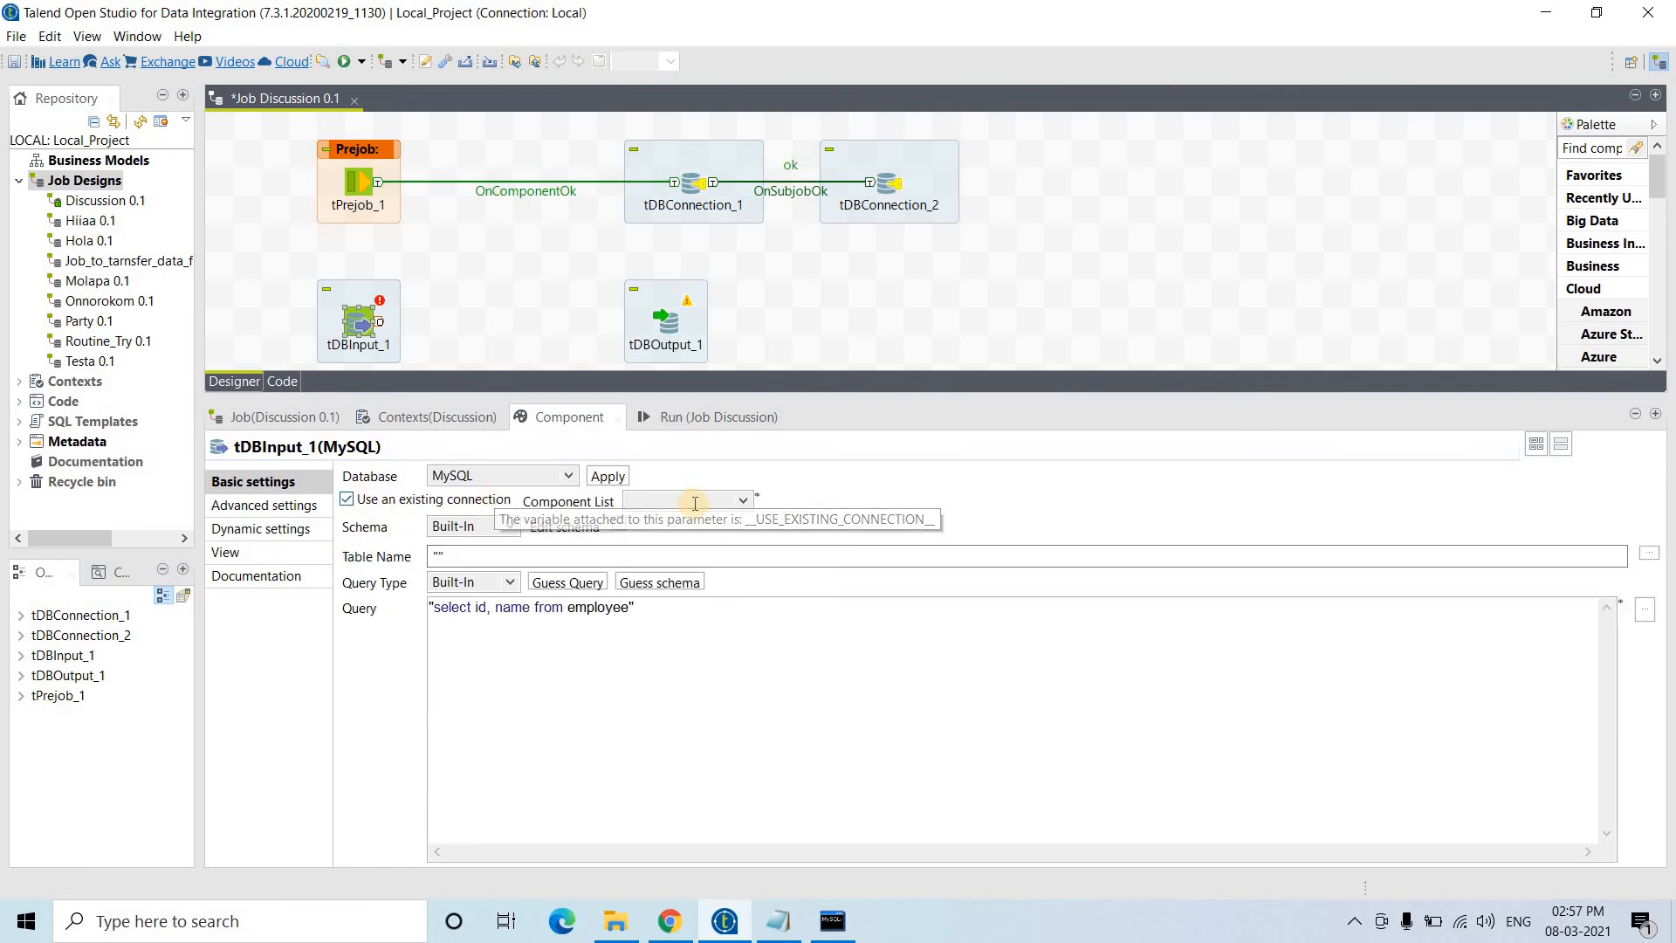
{"action": "left_click", "coordinate": [695, 501]}
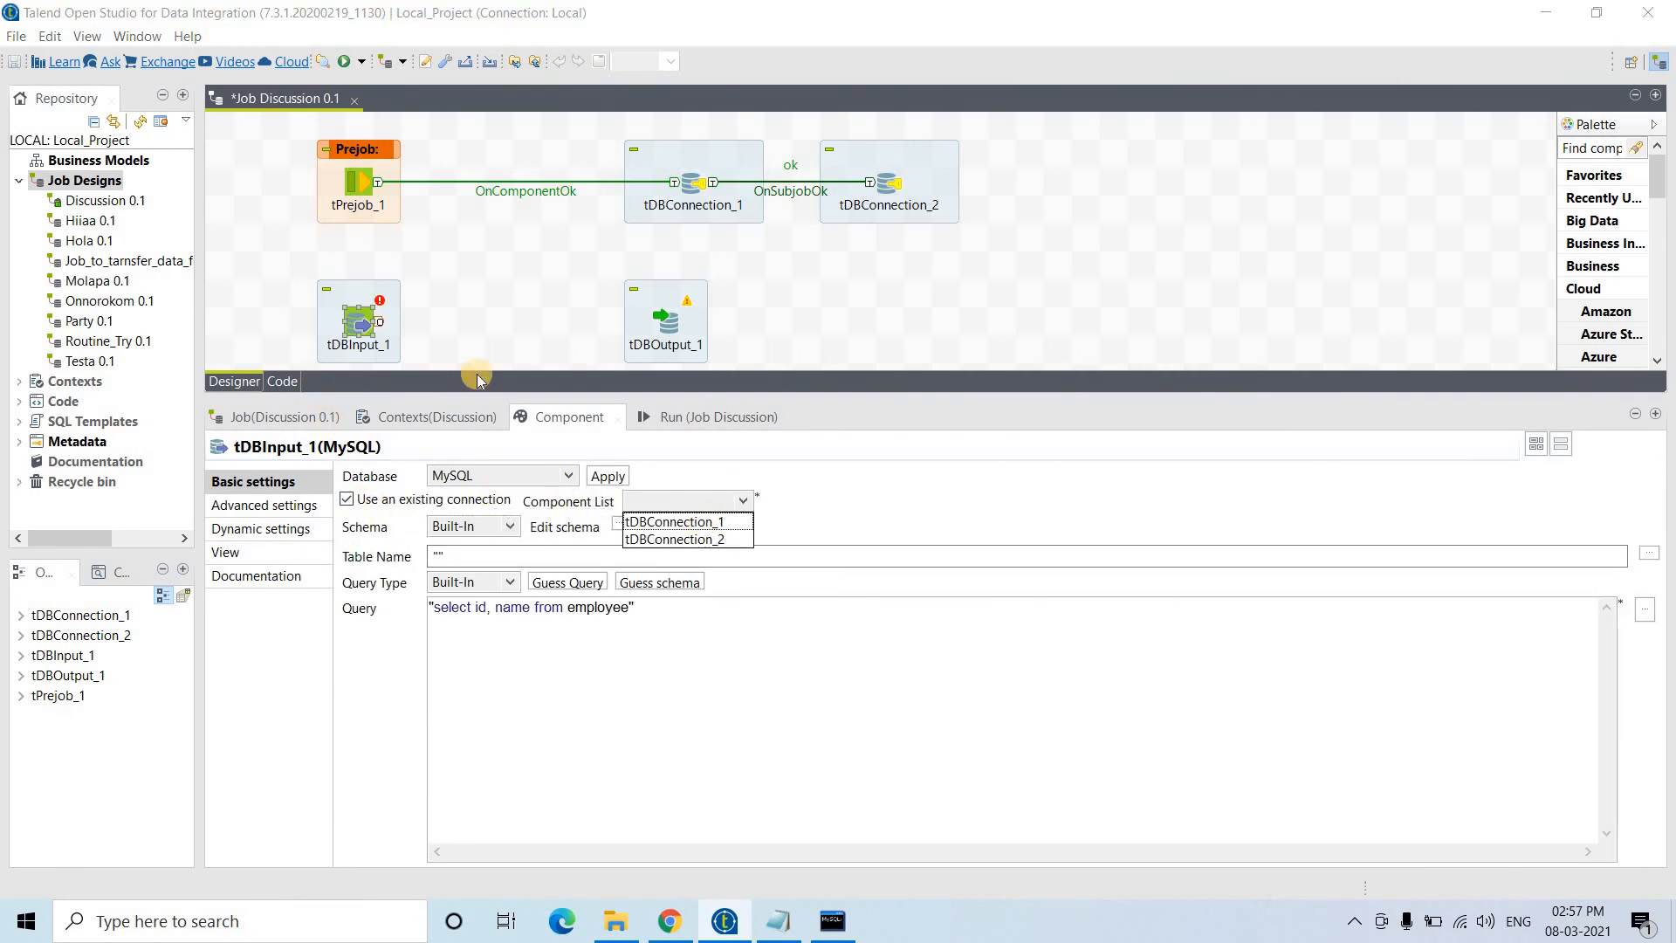
{"action": "left_click", "coordinate": [708, 525]}
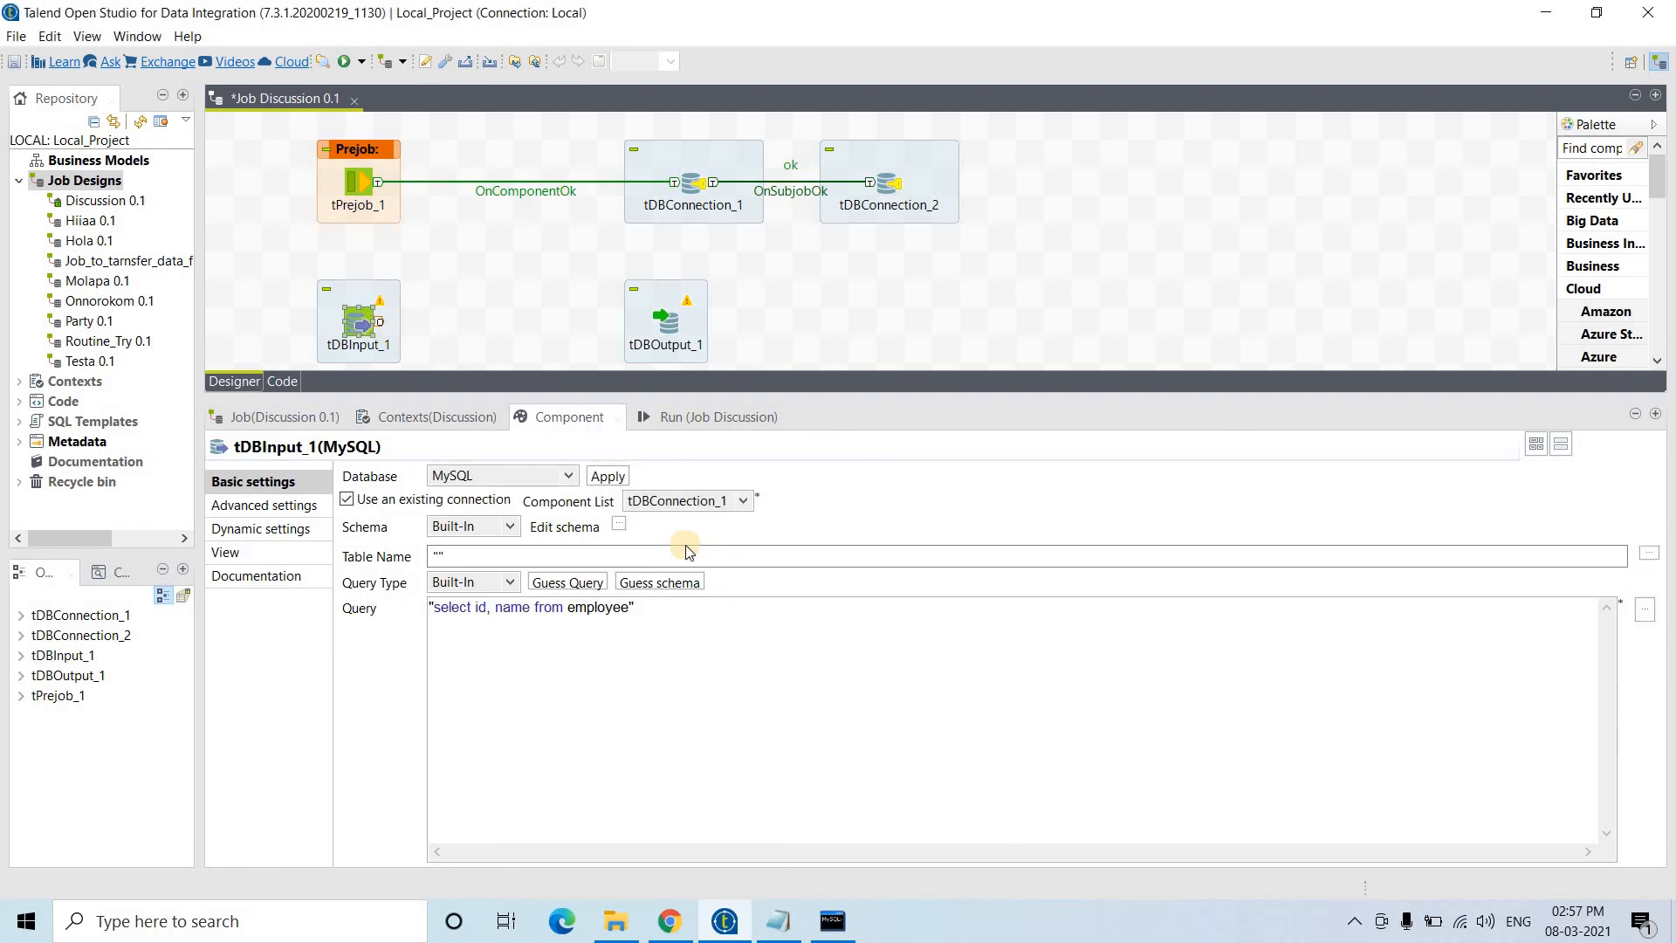
{"action": "left_click", "coordinate": [437, 556]}
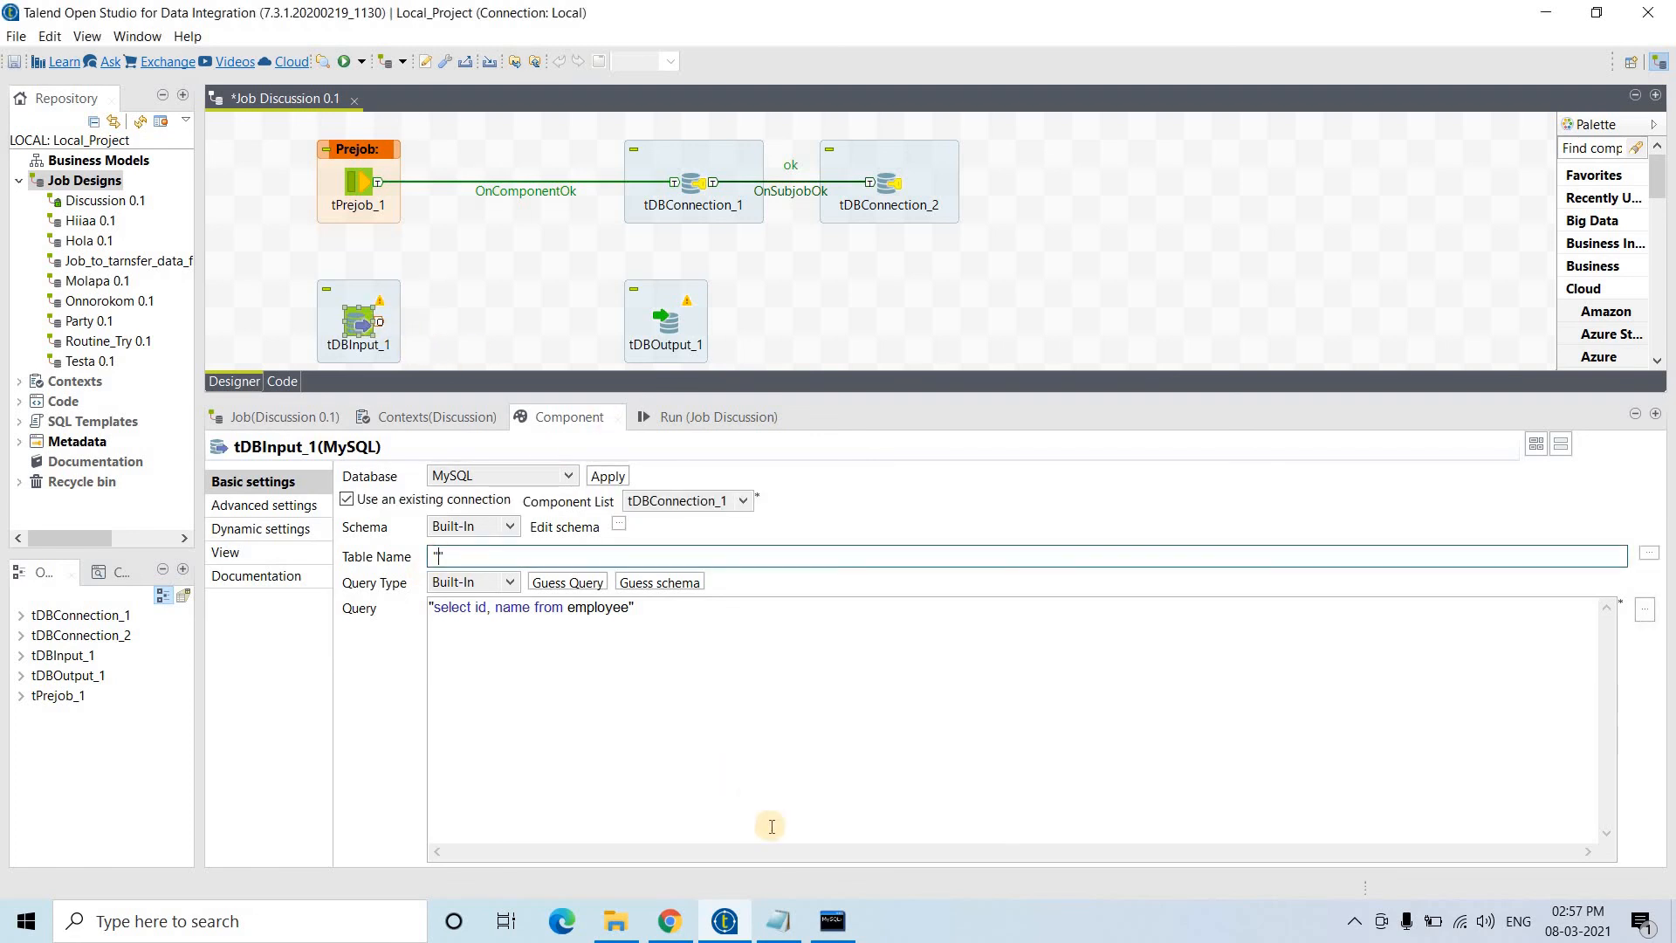
{"action": "left_click", "coordinate": [781, 922]}
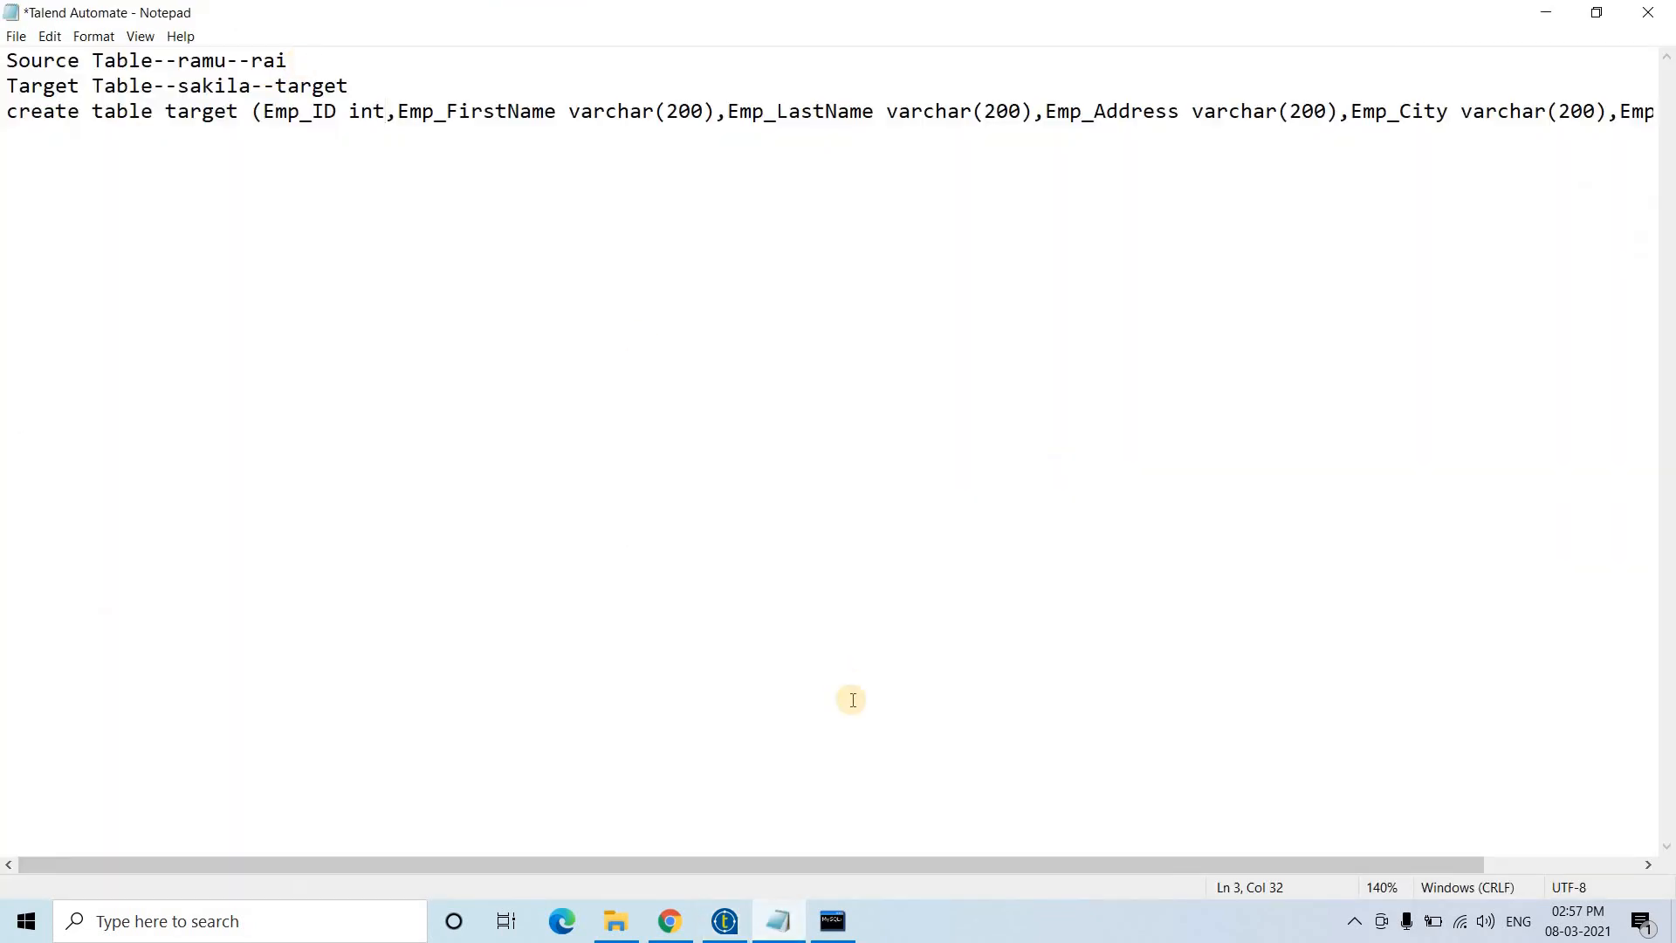
{"action": "left_click", "coordinate": [726, 924]}
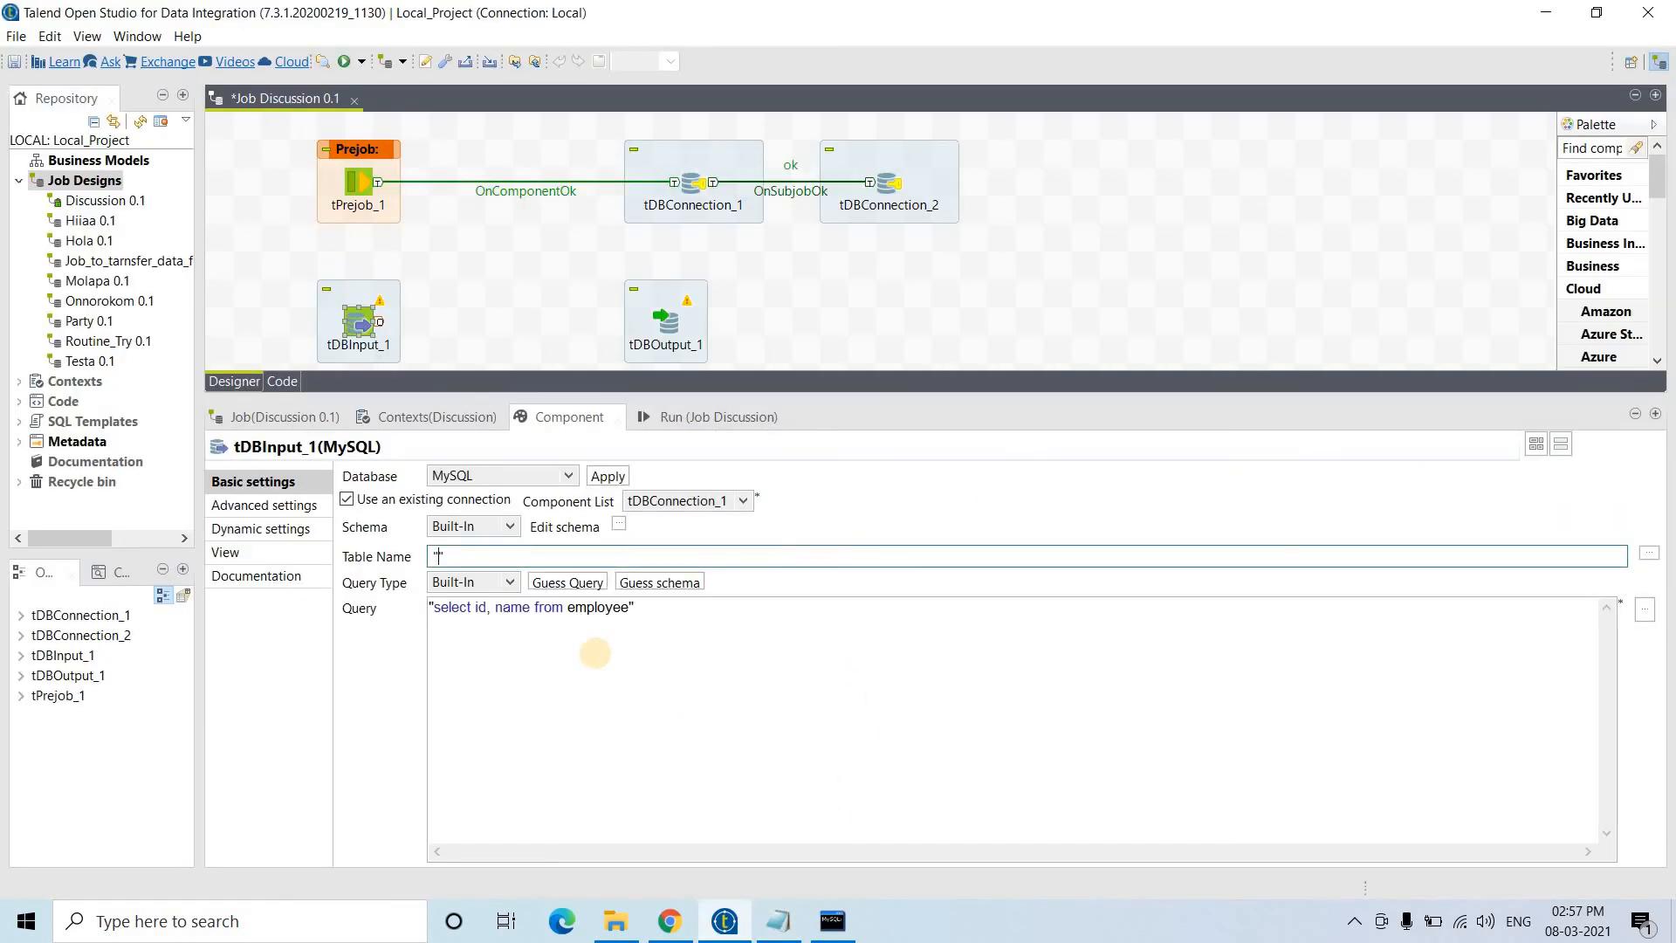
{"action": "type", "text": "rai"}
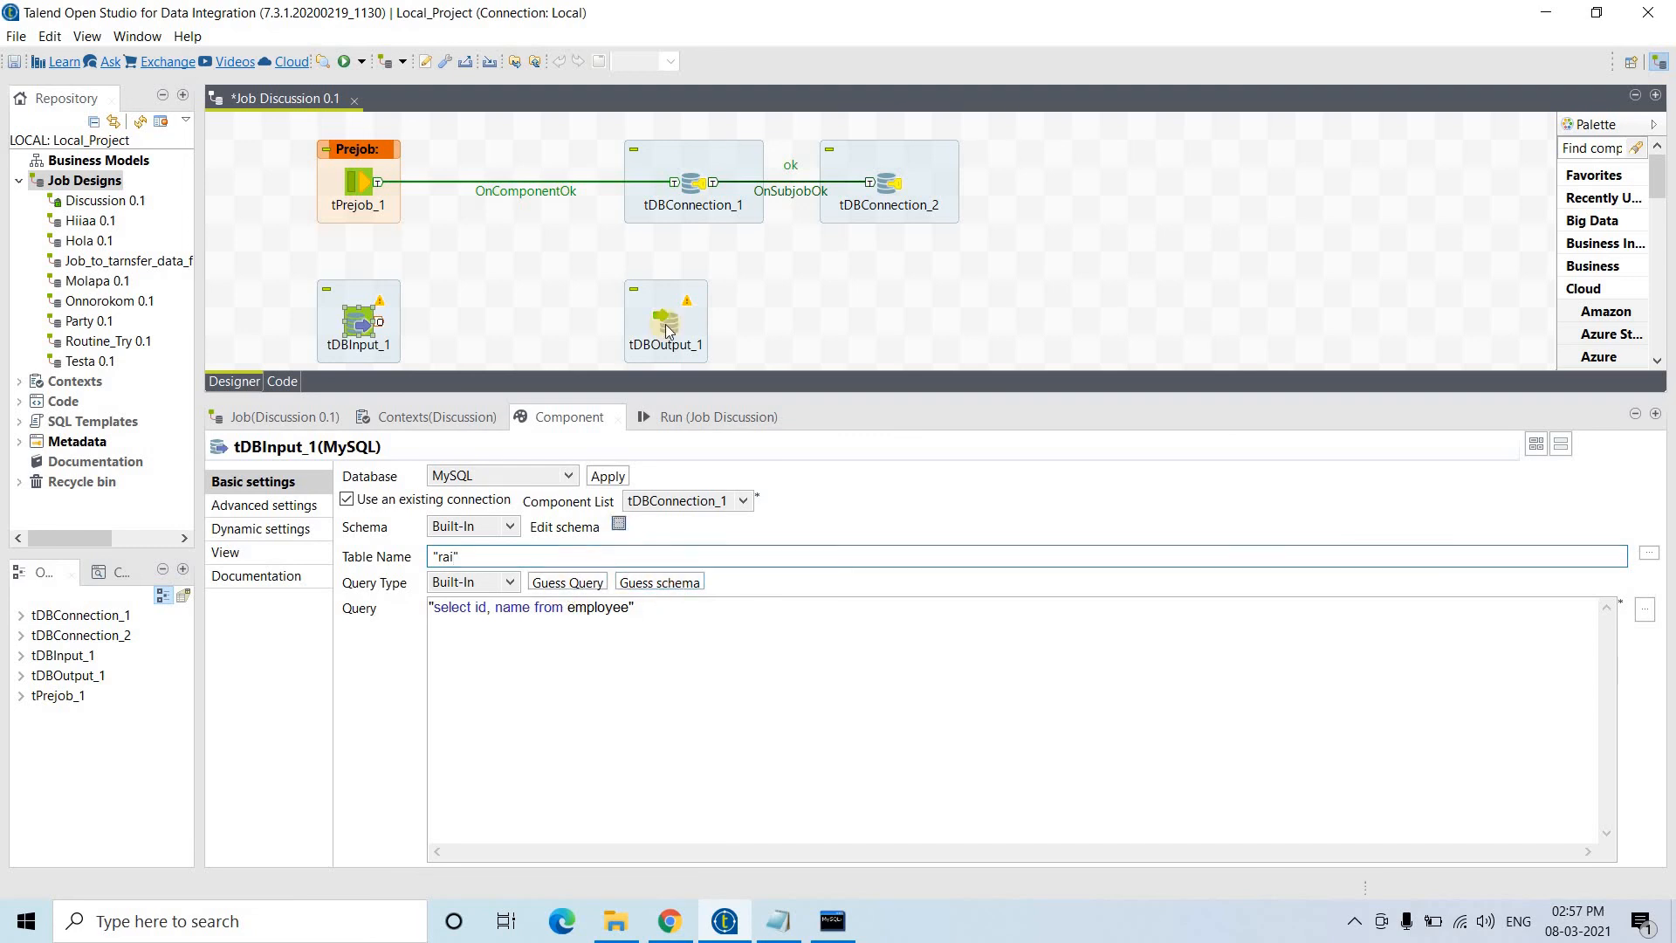
- Open and close the empty schema editor, then delete the old query text
{"action": "left_click", "coordinate": [620, 525]}
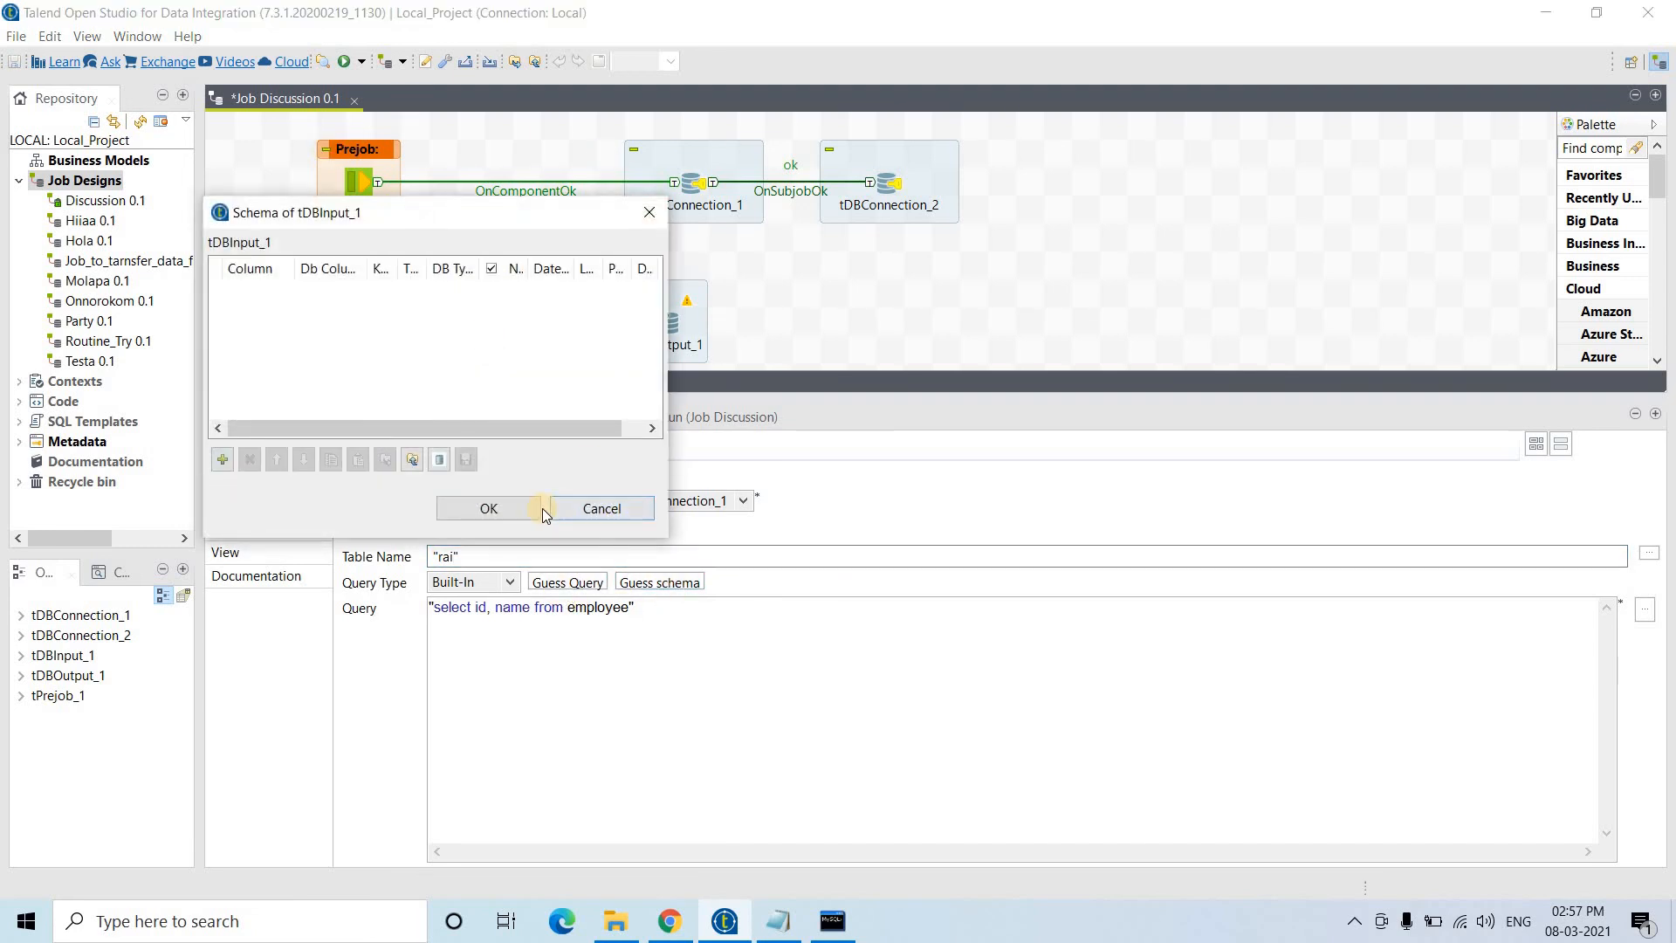
{"action": "left_click", "coordinate": [489, 508]}
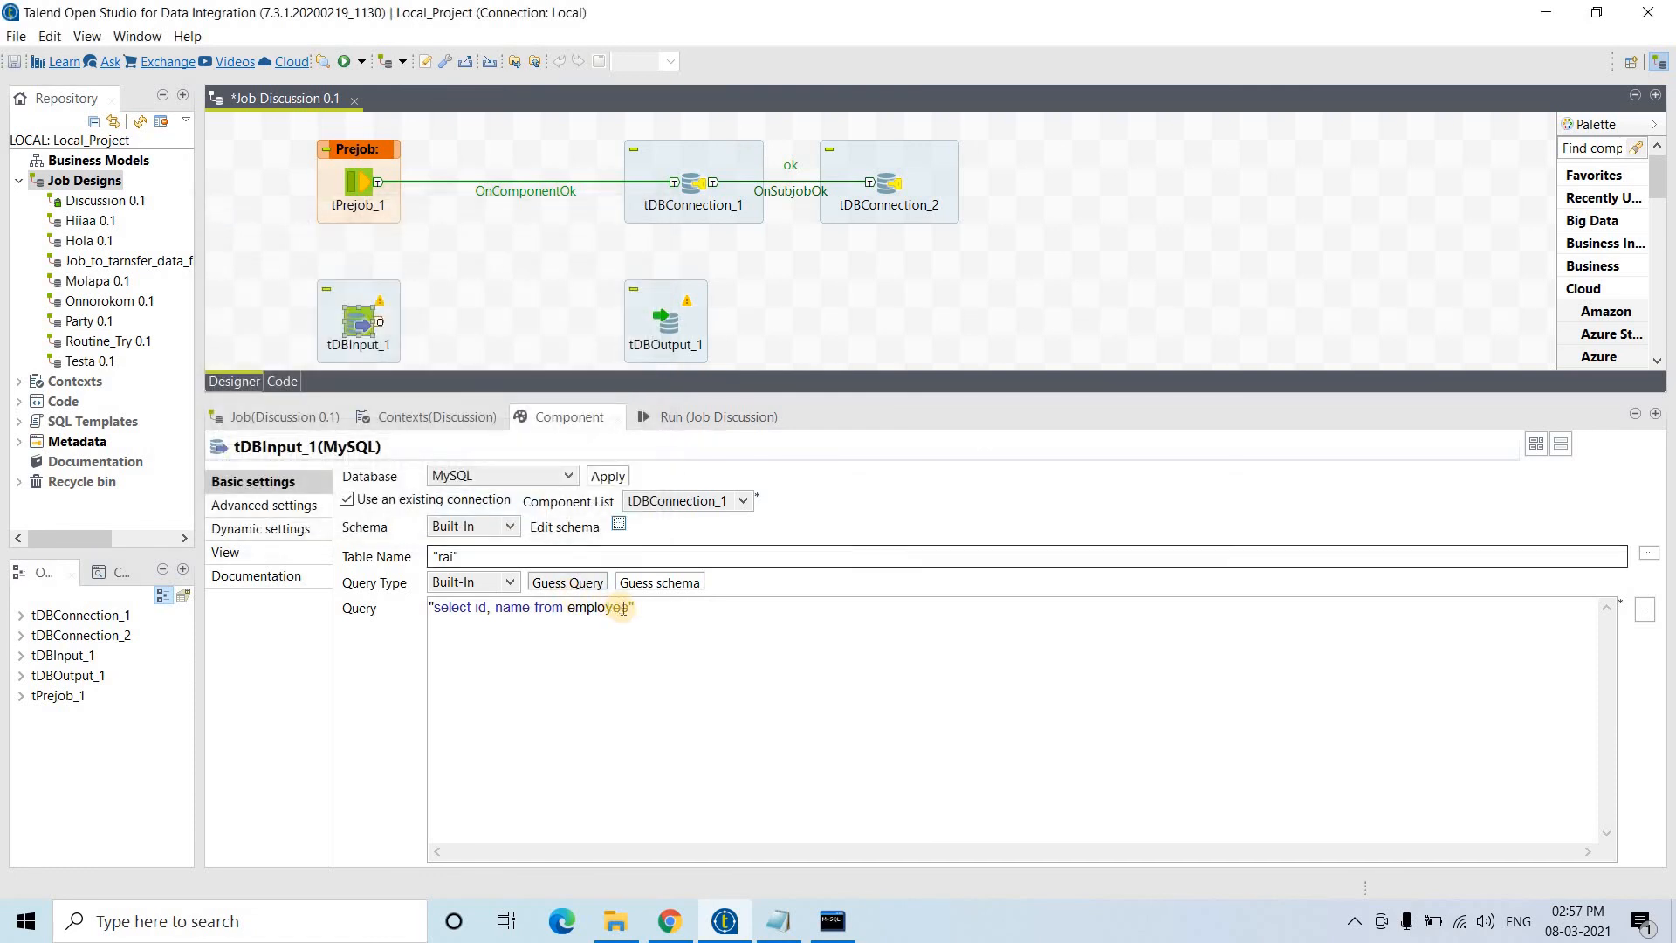
{"action": "left_click_drag", "start_coordinate": [628, 608], "coordinate": [613, 608]}
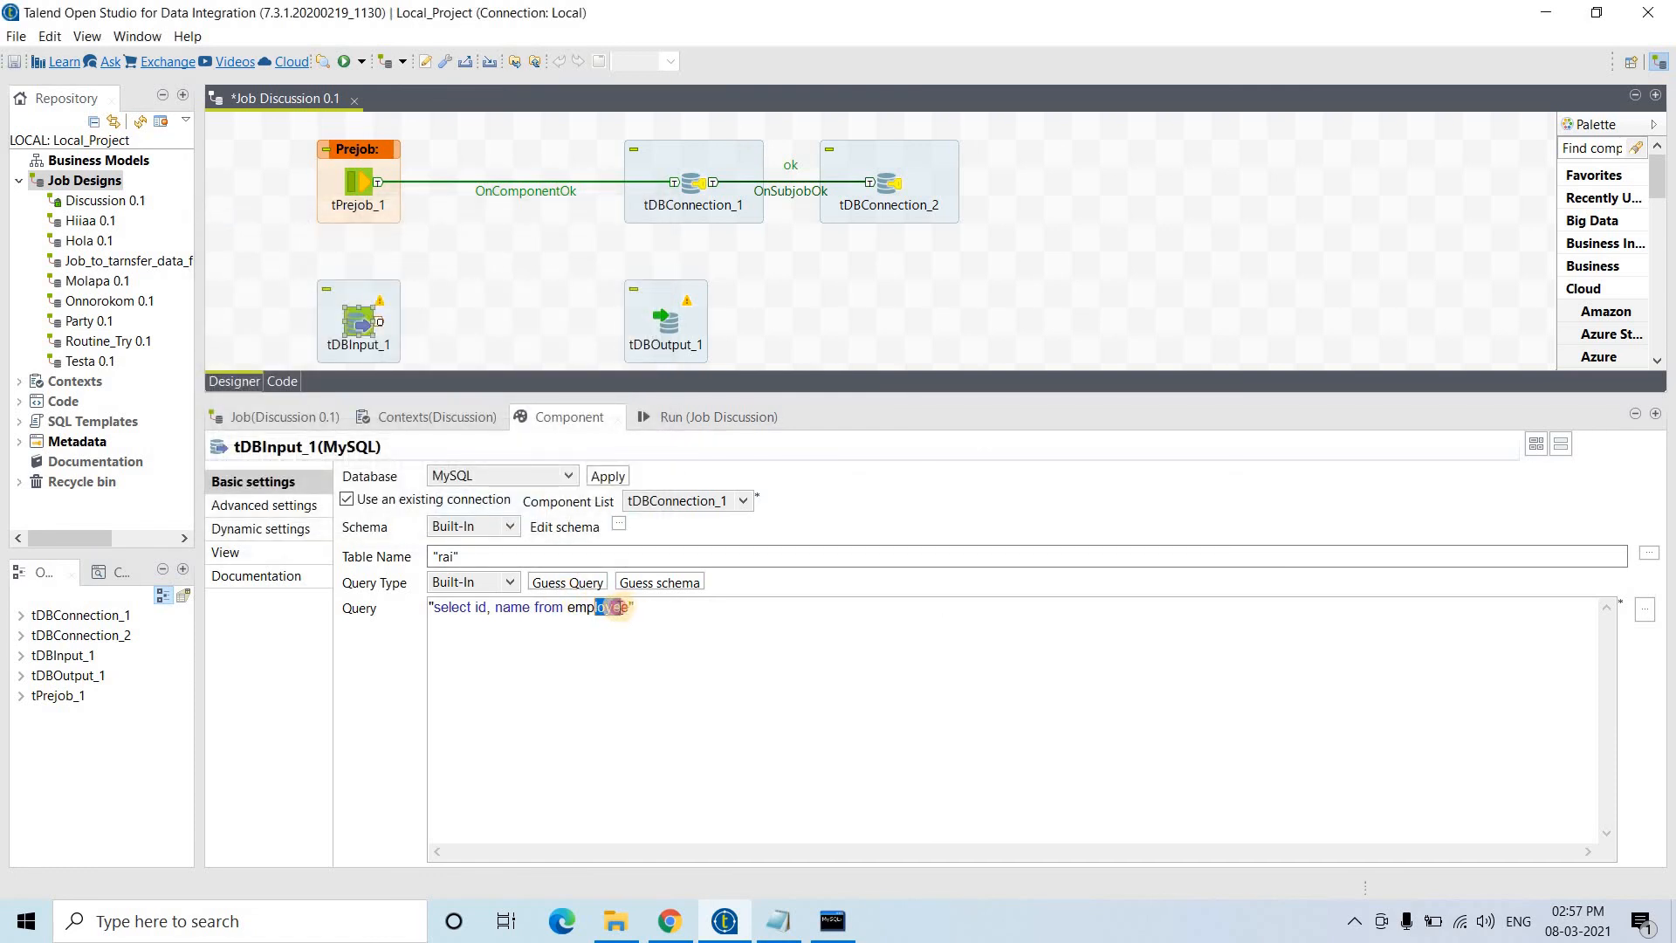
{"action": "left_click_drag", "start_coordinate": [491, 604], "coordinate": [479, 607]}
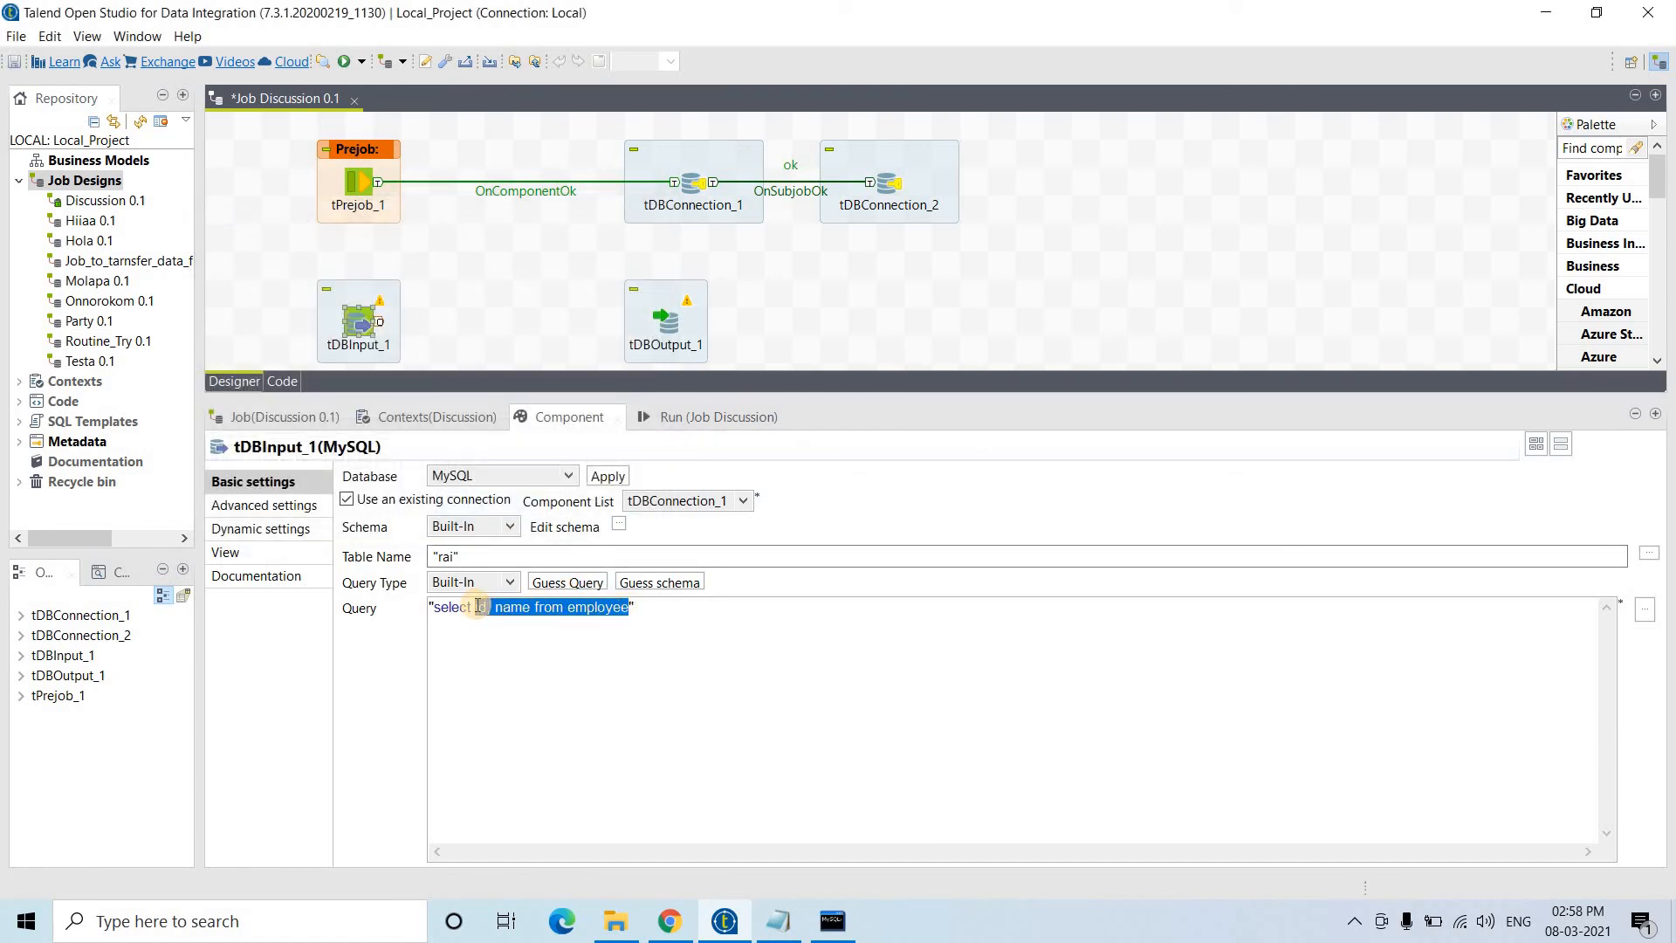
{"action": "key", "text": "BackSpace"}
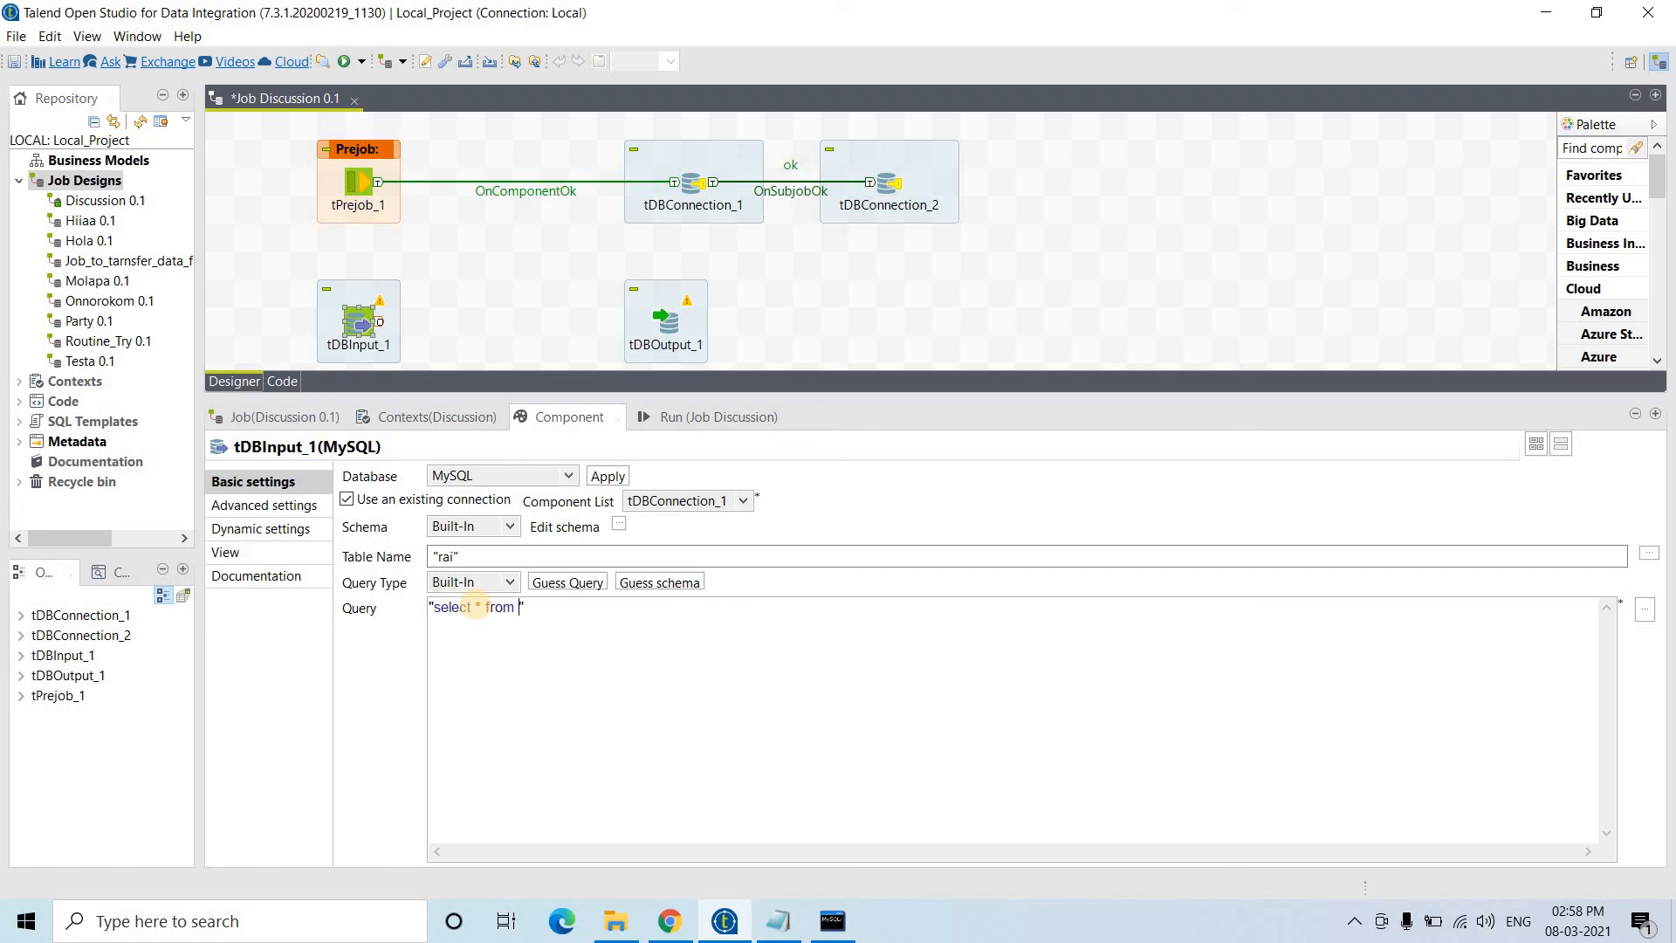
- Guess tDBInput_1's schema from the rai query and accept the six detected Emp columns
{"action": "left_click", "coordinate": [664, 583]}
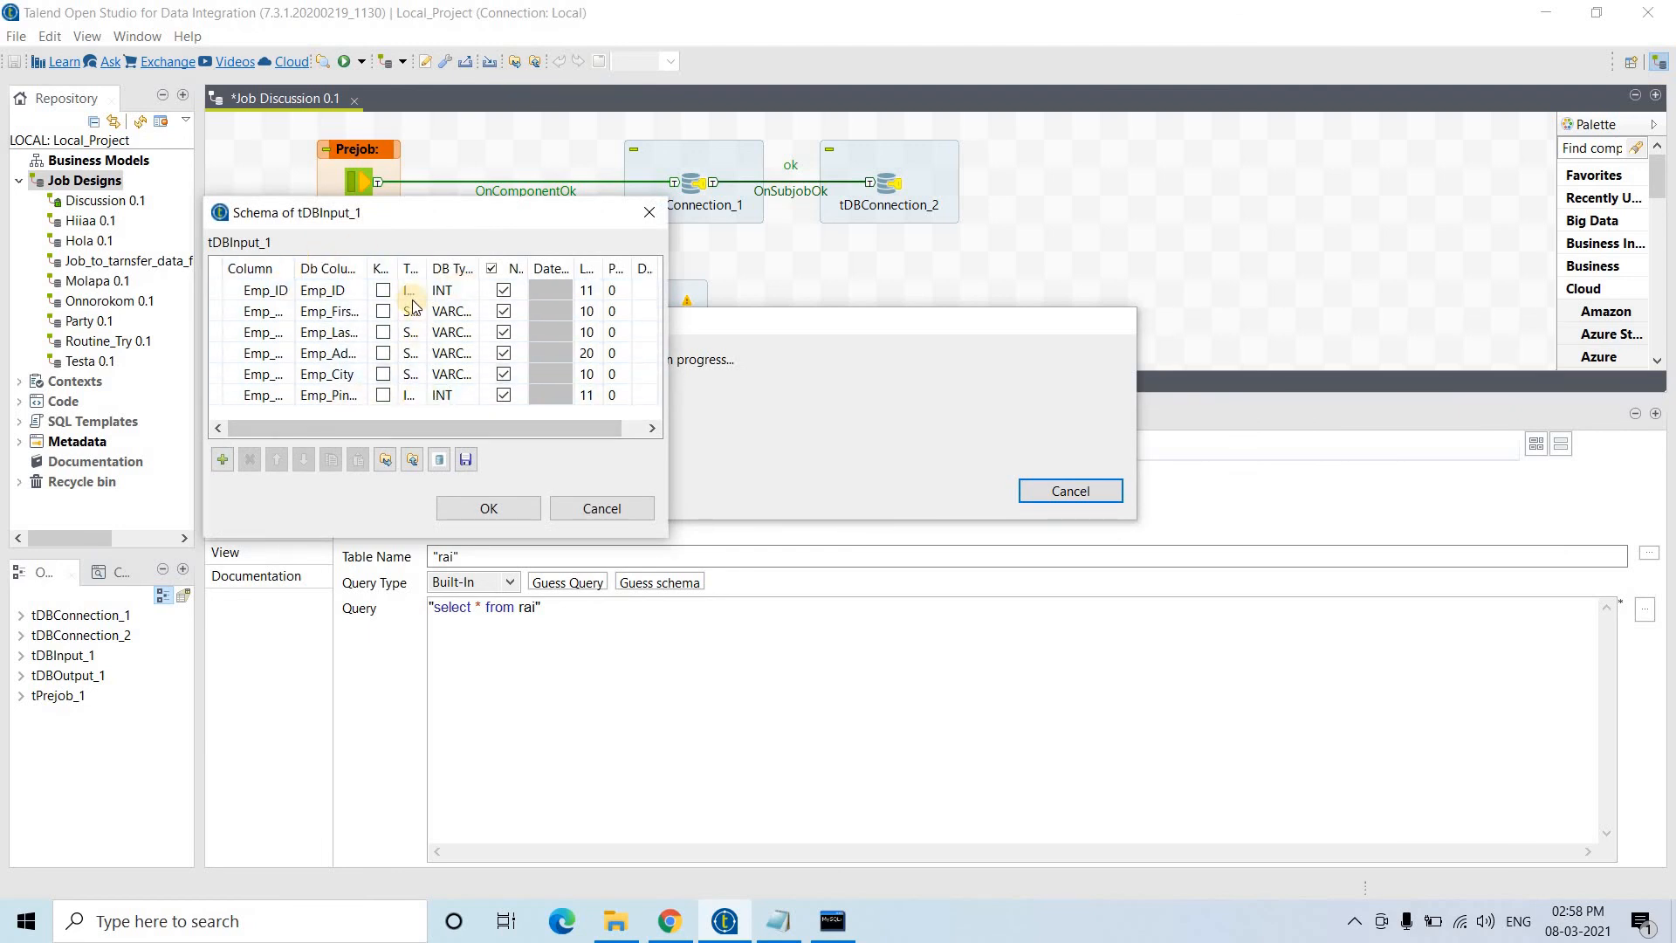
{"action": "left_click", "coordinate": [499, 521]}
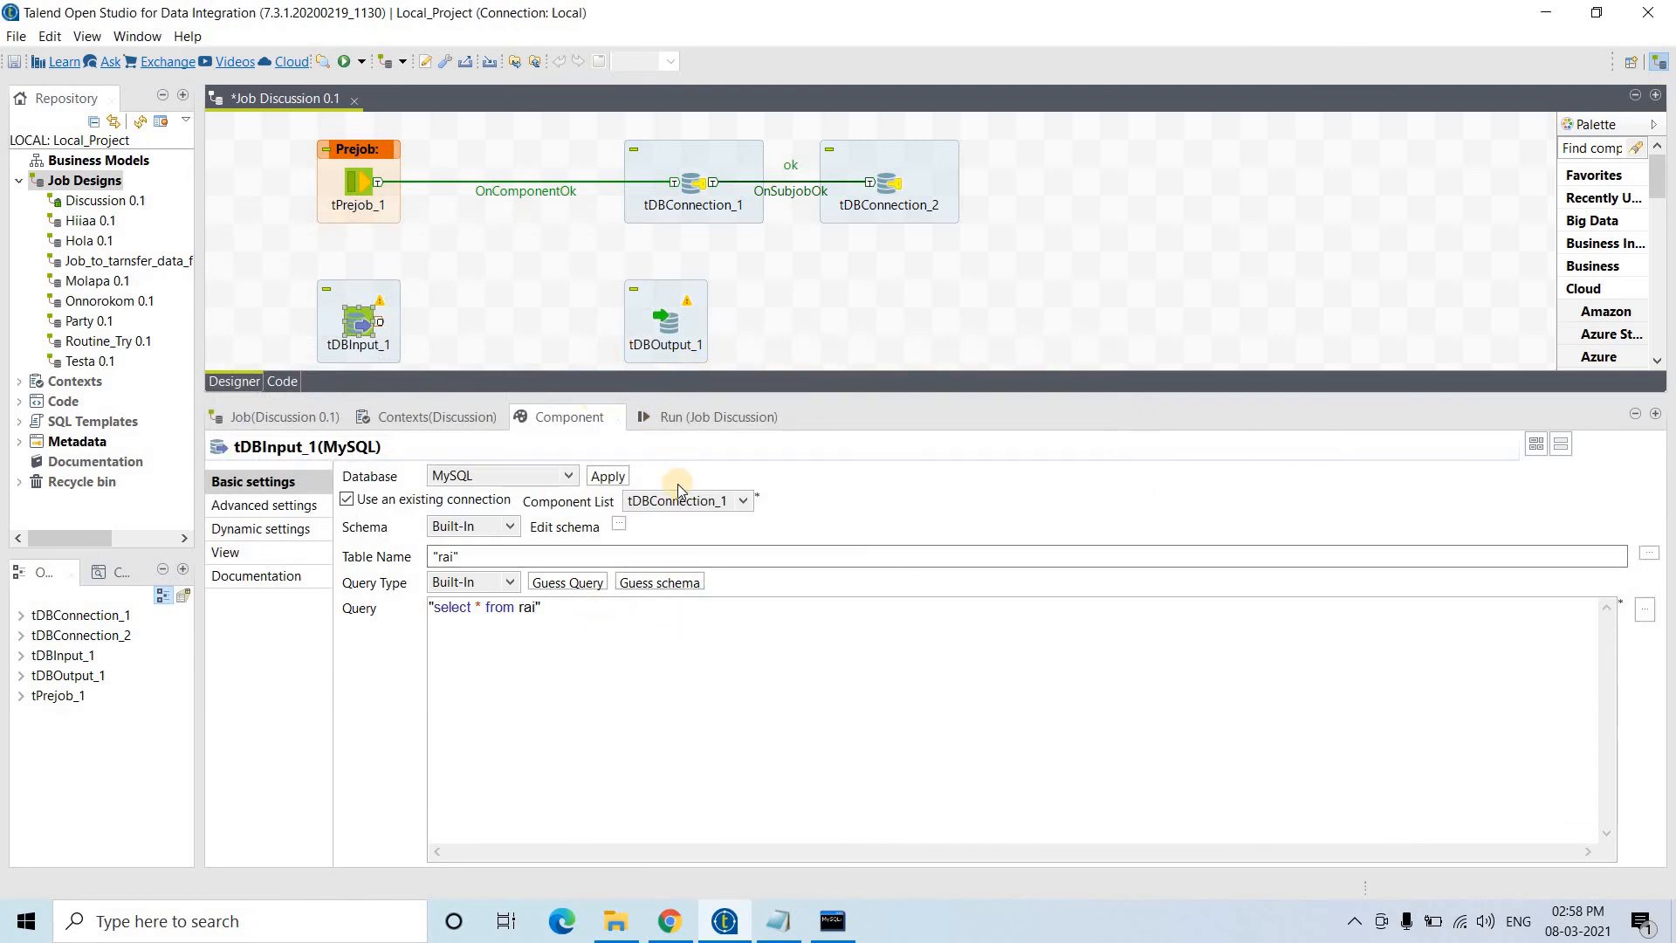
- Connect tDBInput_1 to tDBOutput_1 with a Main row link
{"action": "right_click", "coordinate": [366, 327]}
{"action": "mouse_move", "coordinate": [563, 335]}
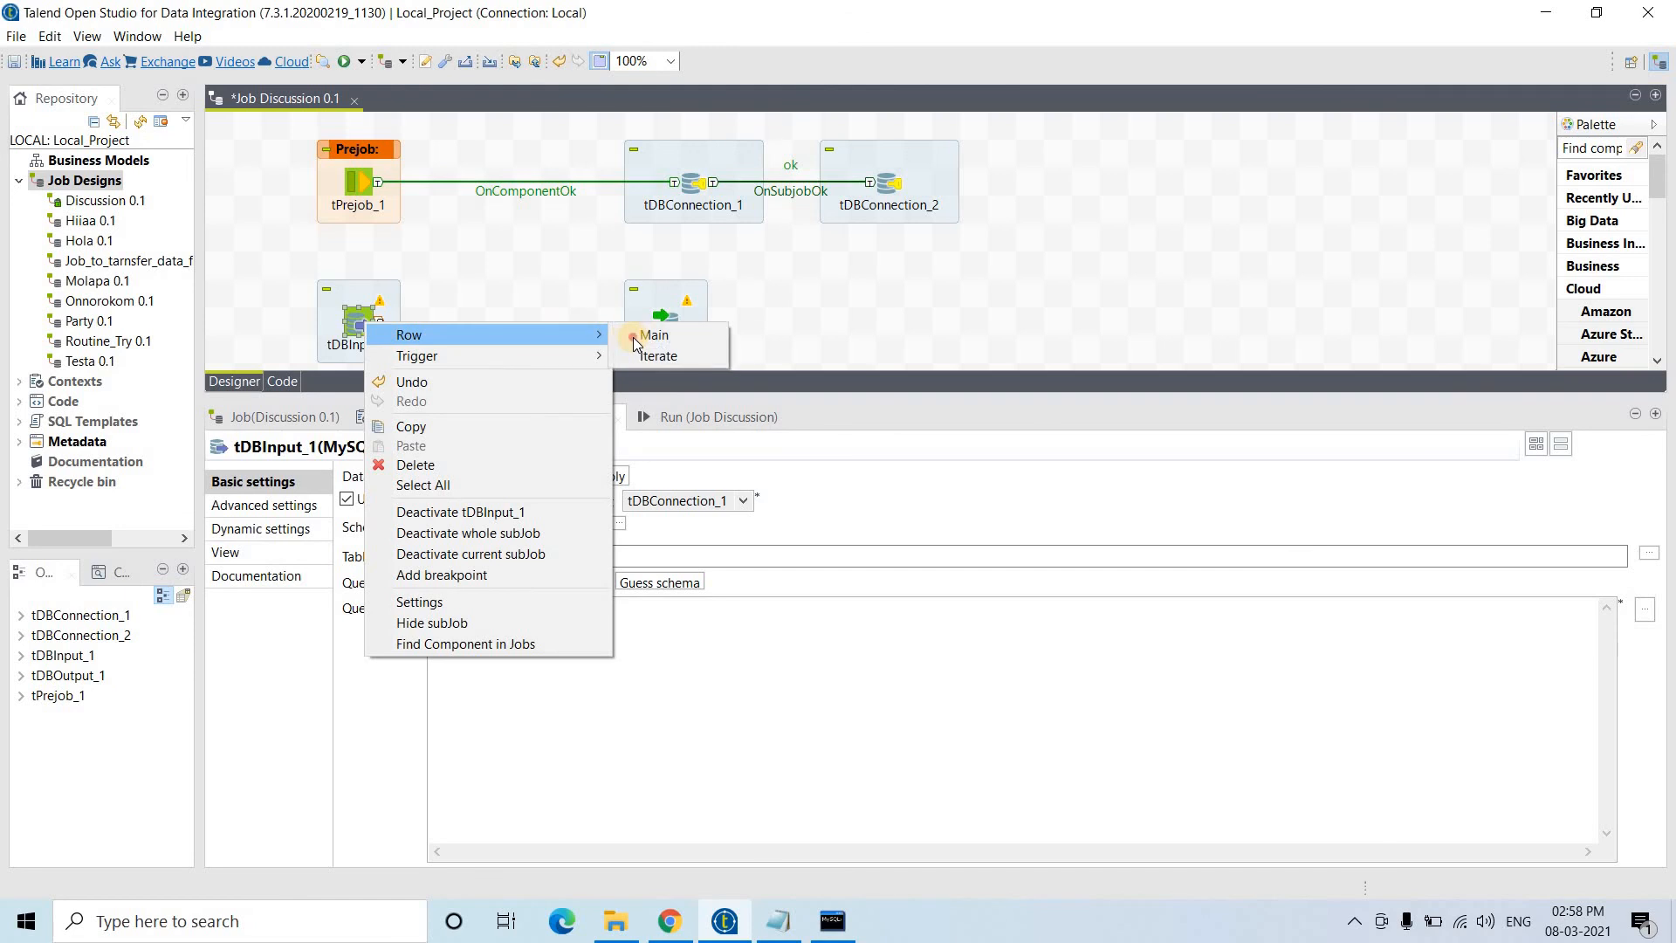
{"action": "left_click", "coordinate": [660, 335]}
{"action": "left_click", "coordinate": [667, 330]}
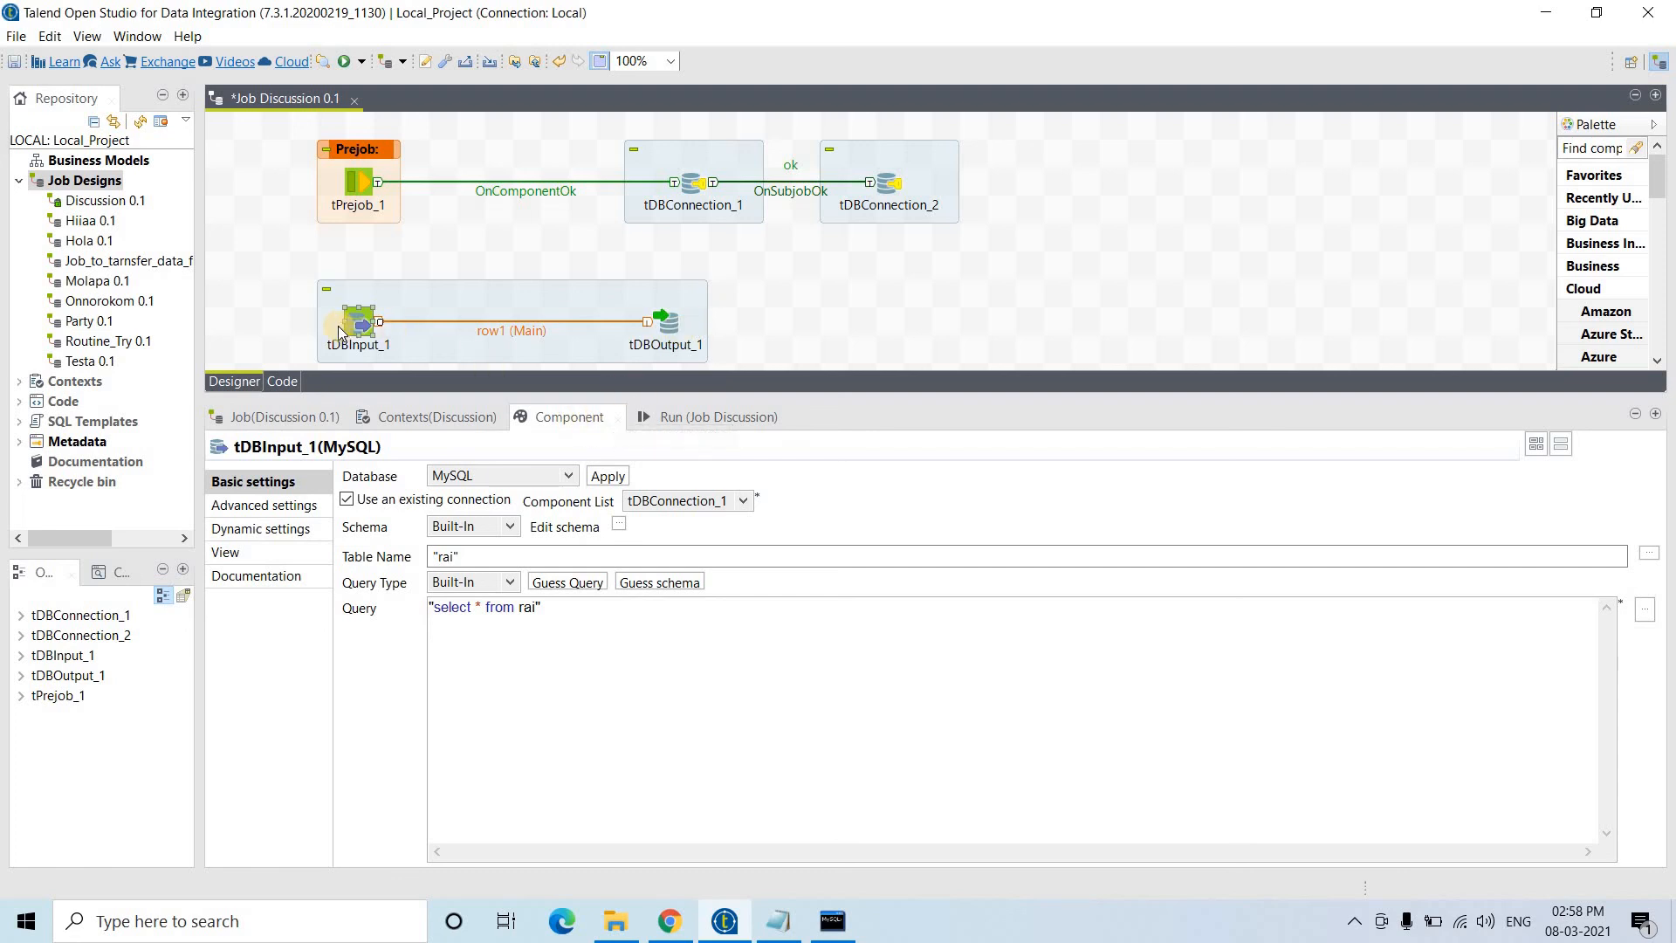
- Make tDBOutput_1 reuse tDBConnection_2 and write to table 'target'
{"action": "left_click", "coordinate": [664, 323]}
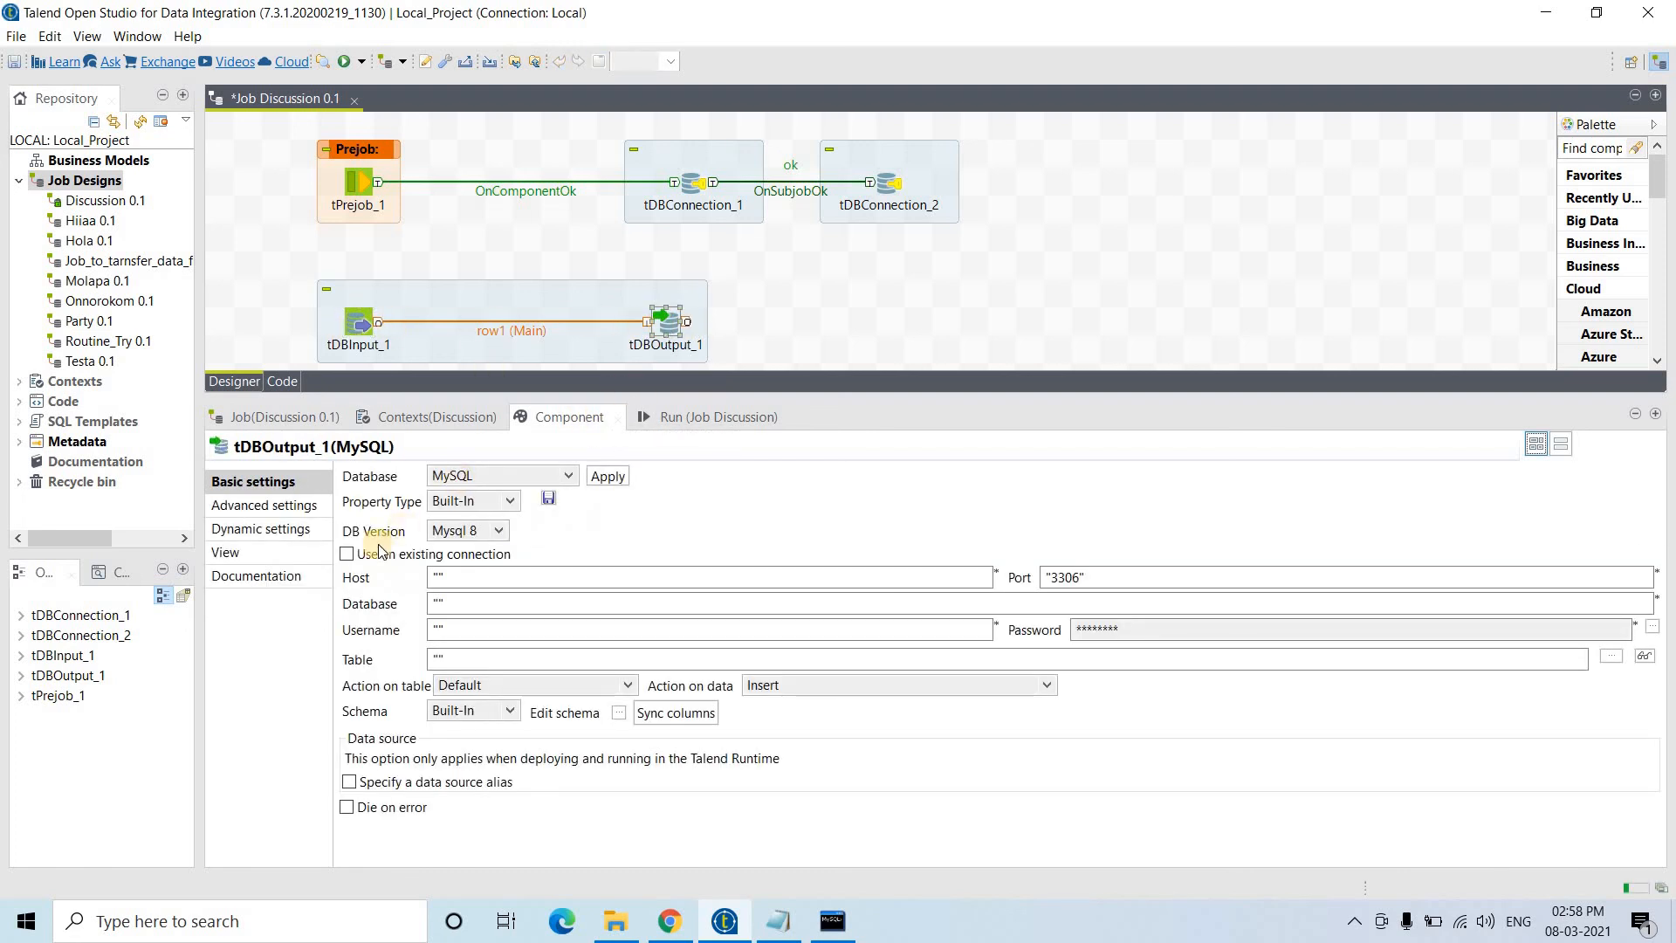
{"action": "left_click", "coordinate": [348, 554]}
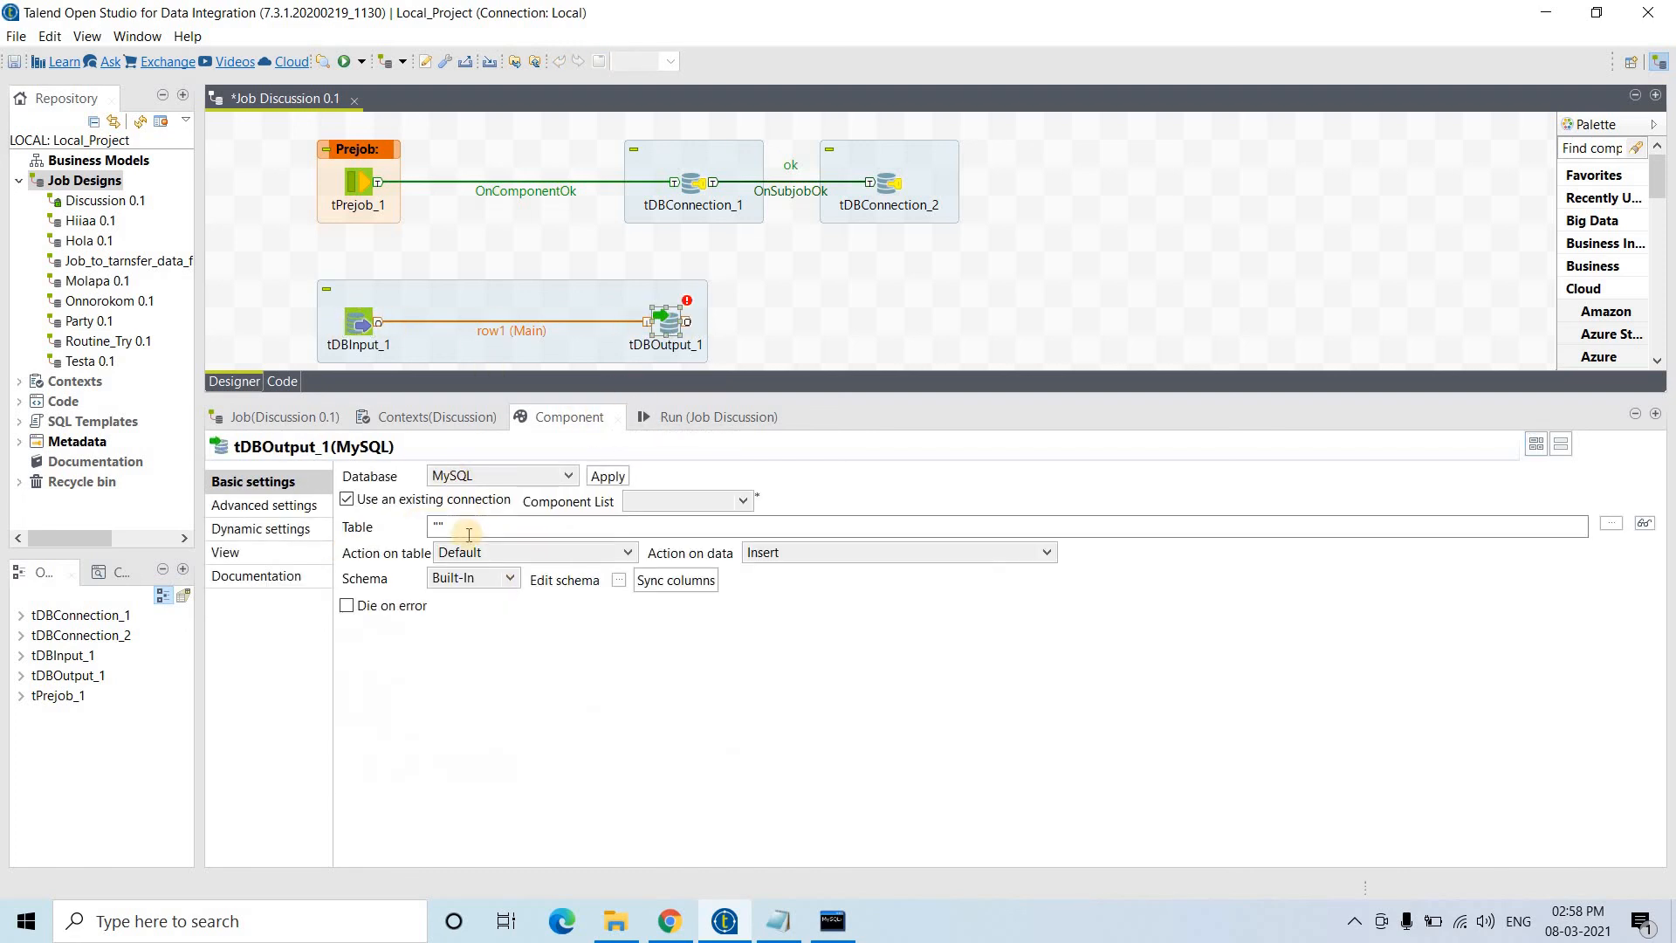
{"action": "left_click", "coordinate": [652, 504]}
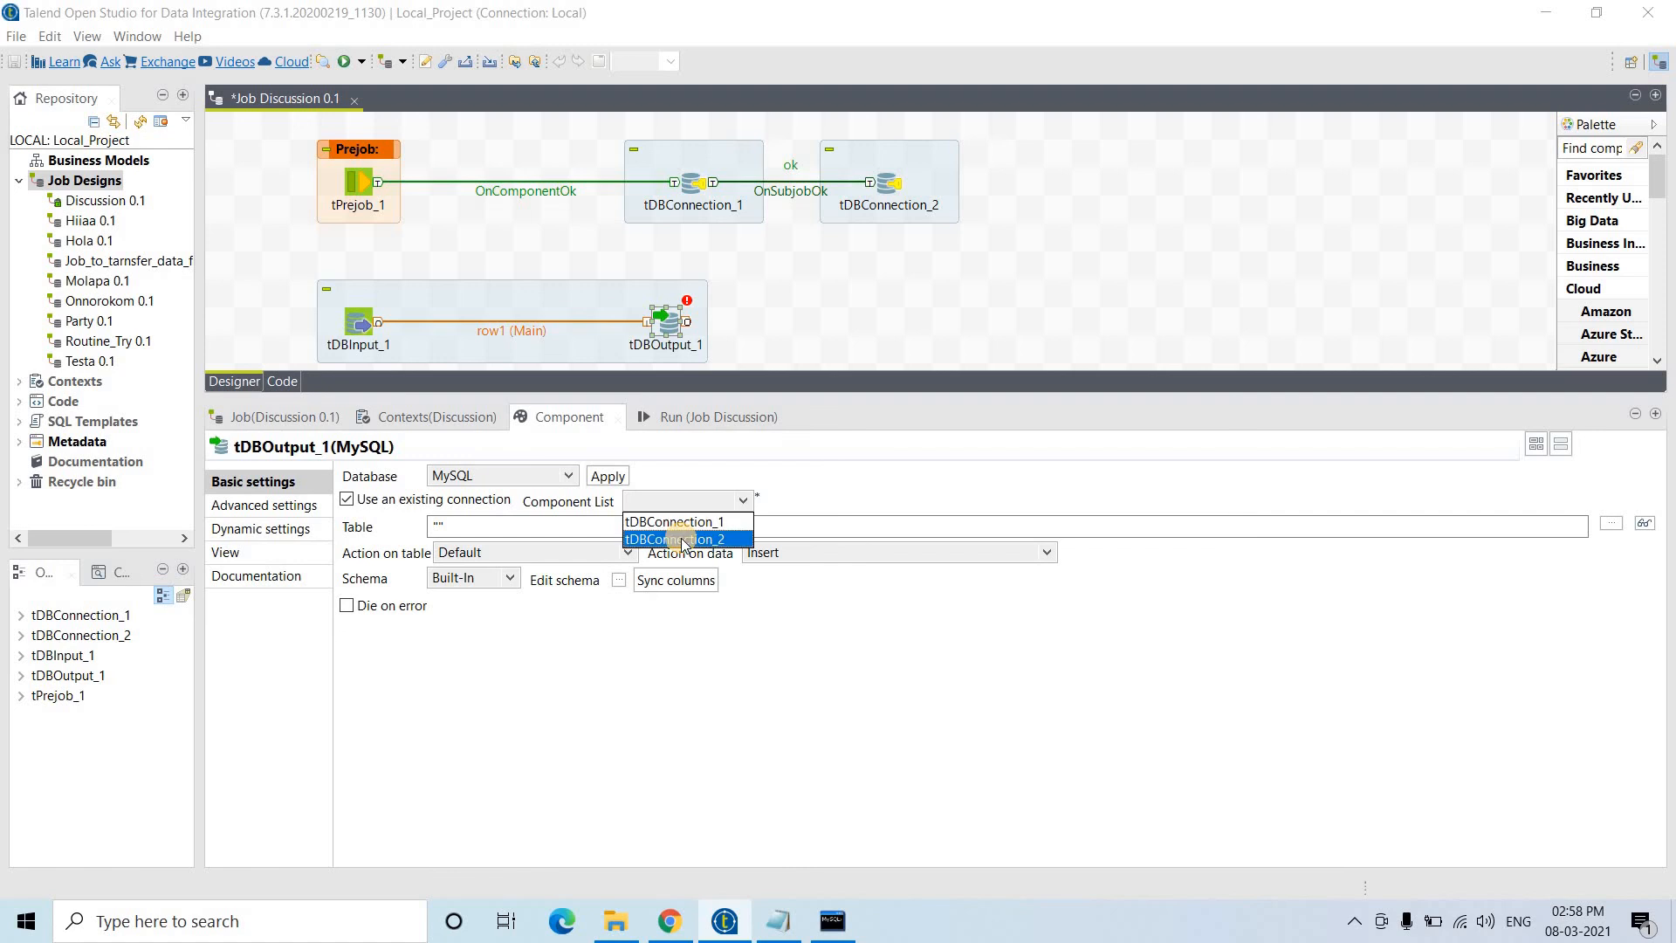
{"action": "left_click", "coordinate": [684, 540]}
{"action": "left_click", "coordinate": [440, 528]}
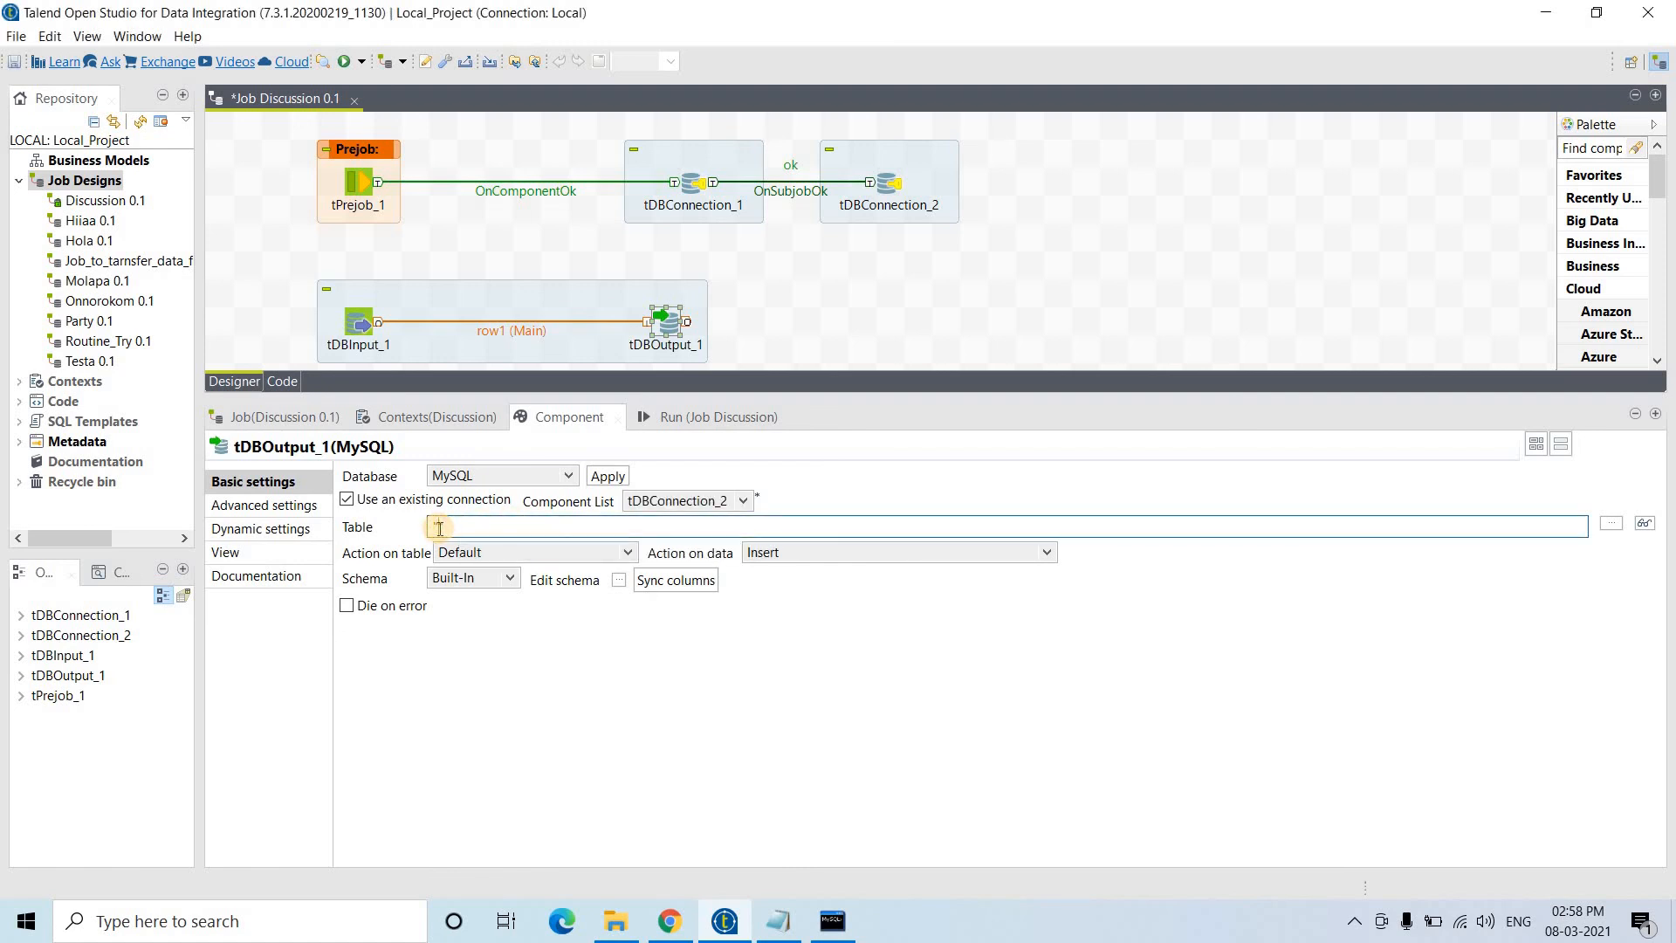
{"action": "type", "text": "target"}
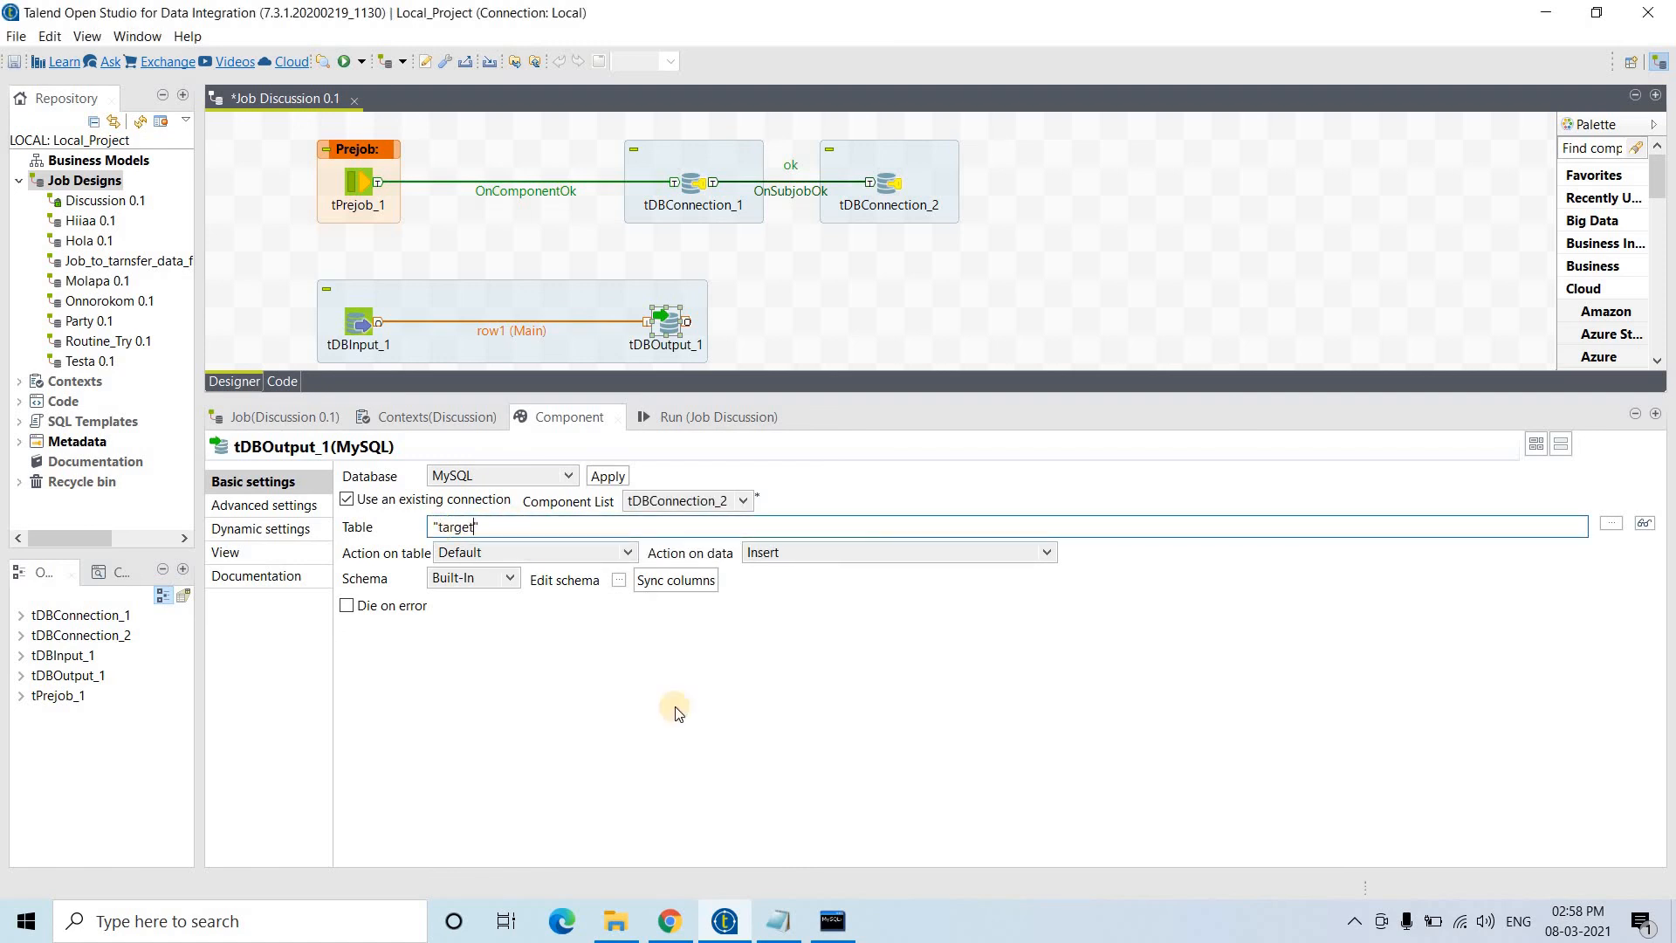
{"action": "left_click", "coordinate": [778, 921]}
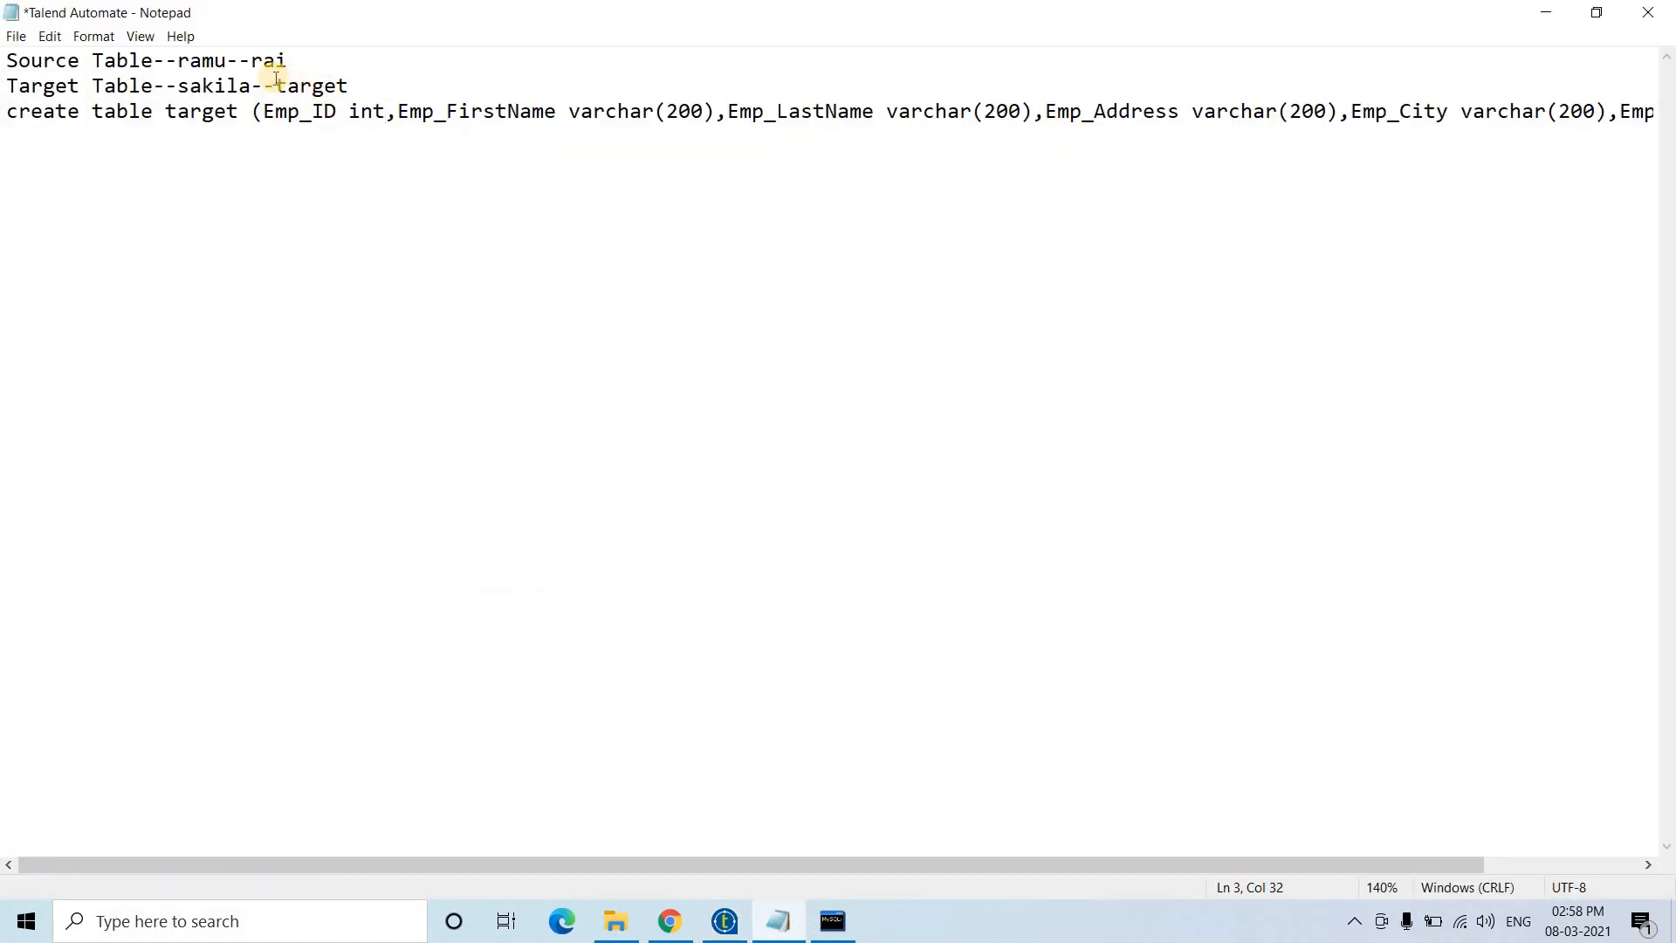
{"action": "left_click_drag", "start_coordinate": [275, 79], "coordinate": [385, 81]}
{"action": "left_click", "coordinate": [385, 81]}
{"action": "left_click", "coordinate": [725, 921]}
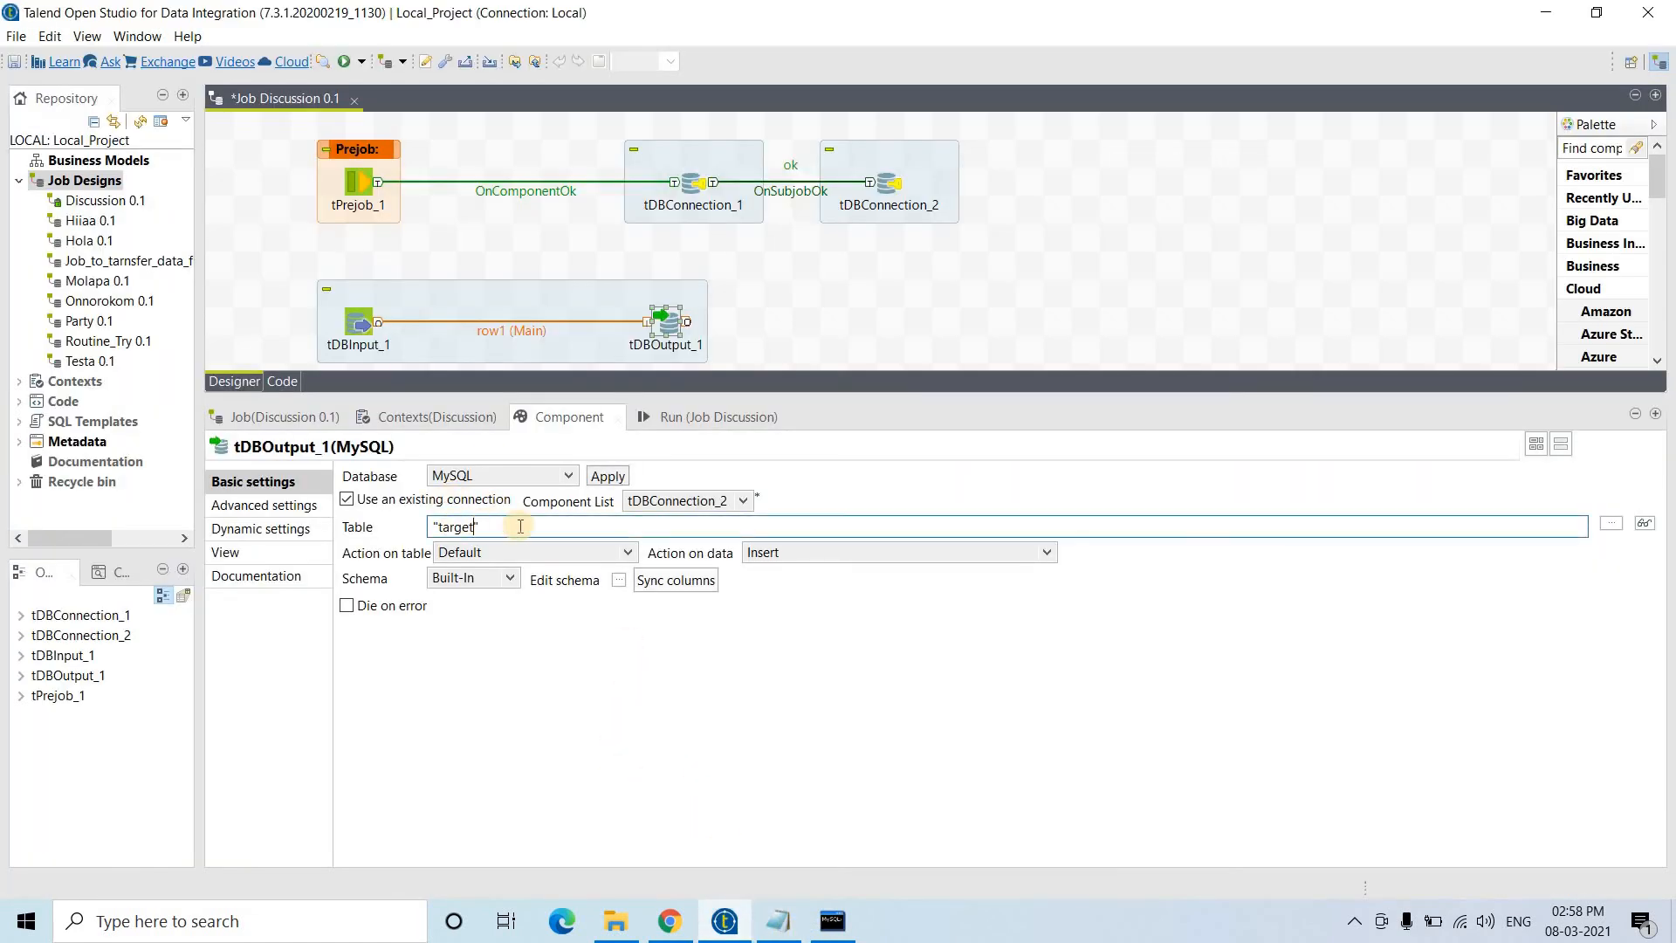
{"action": "left_click", "coordinate": [779, 555]}
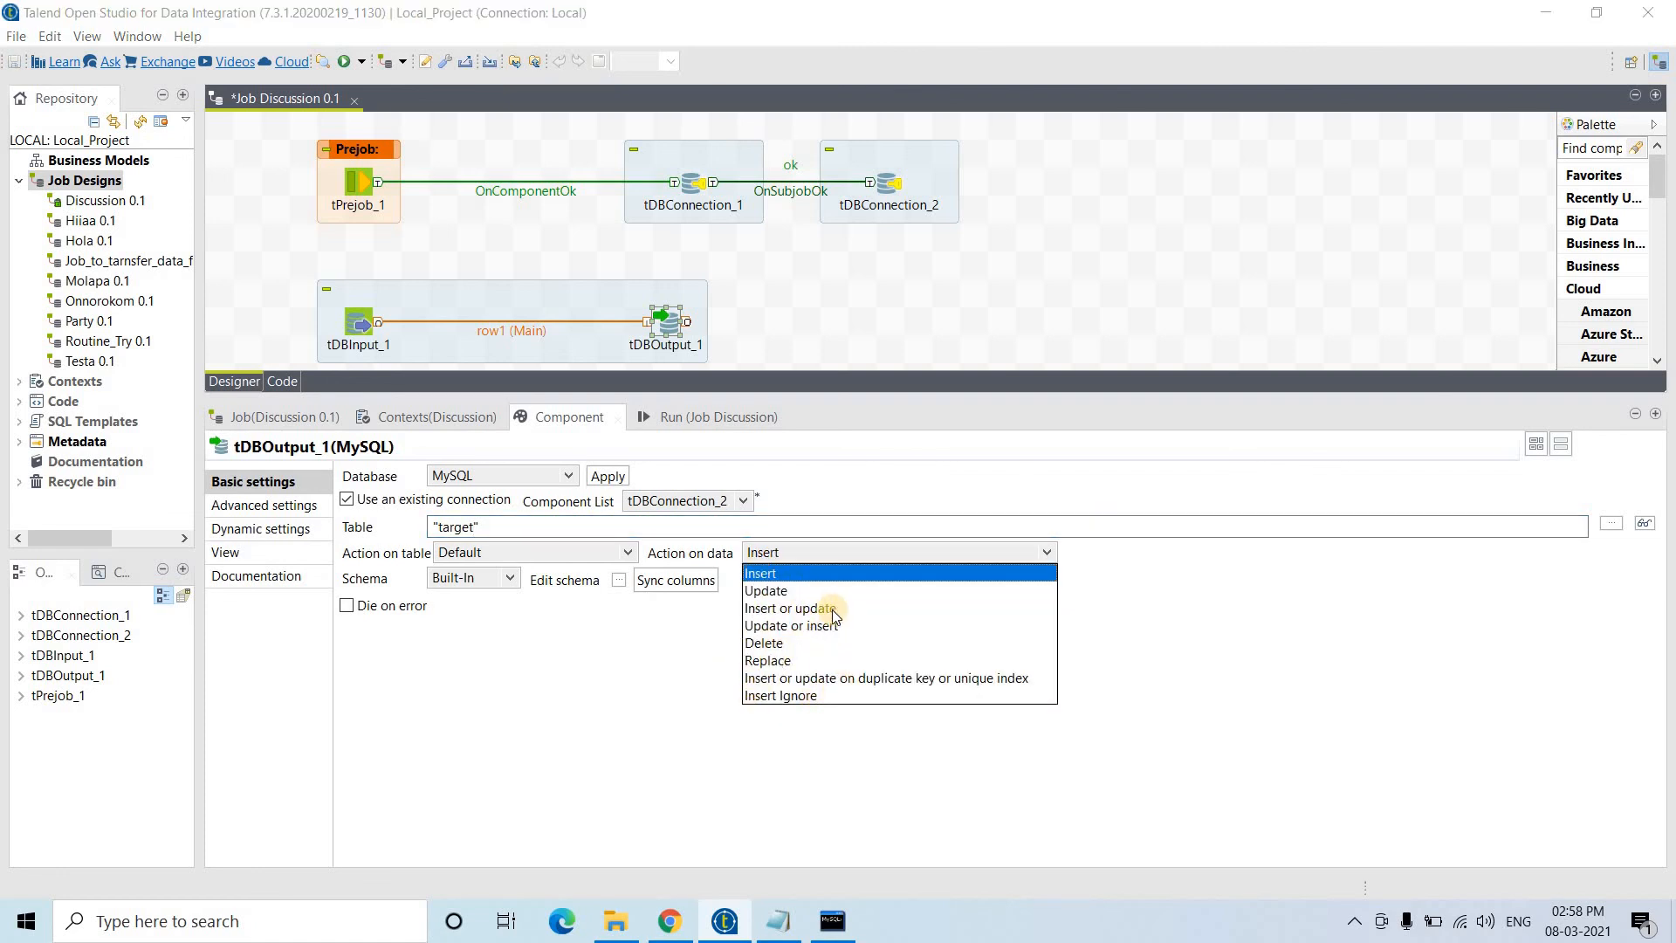
- Keep Insert as the output's data action and set its table action to 'Create table if does not exist'
{"action": "left_click", "coordinate": [610, 664]}
{"action": "left_click", "coordinate": [548, 538]}
{"action": "left_click", "coordinate": [548, 551]}
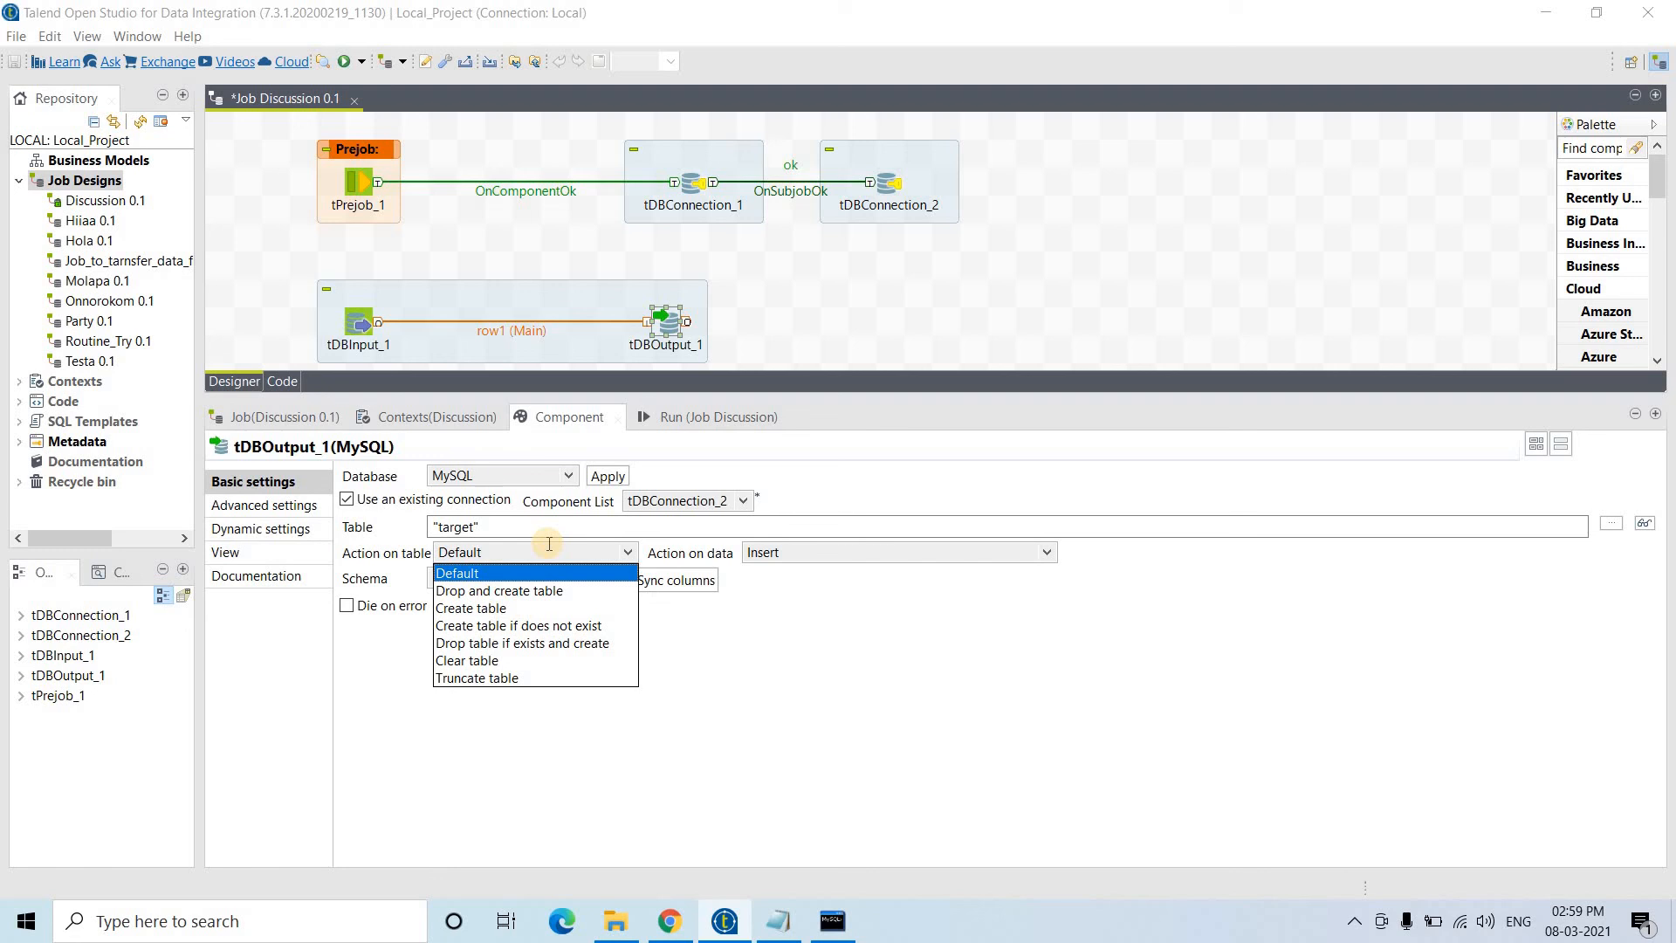
{"action": "left_click", "coordinate": [491, 627]}
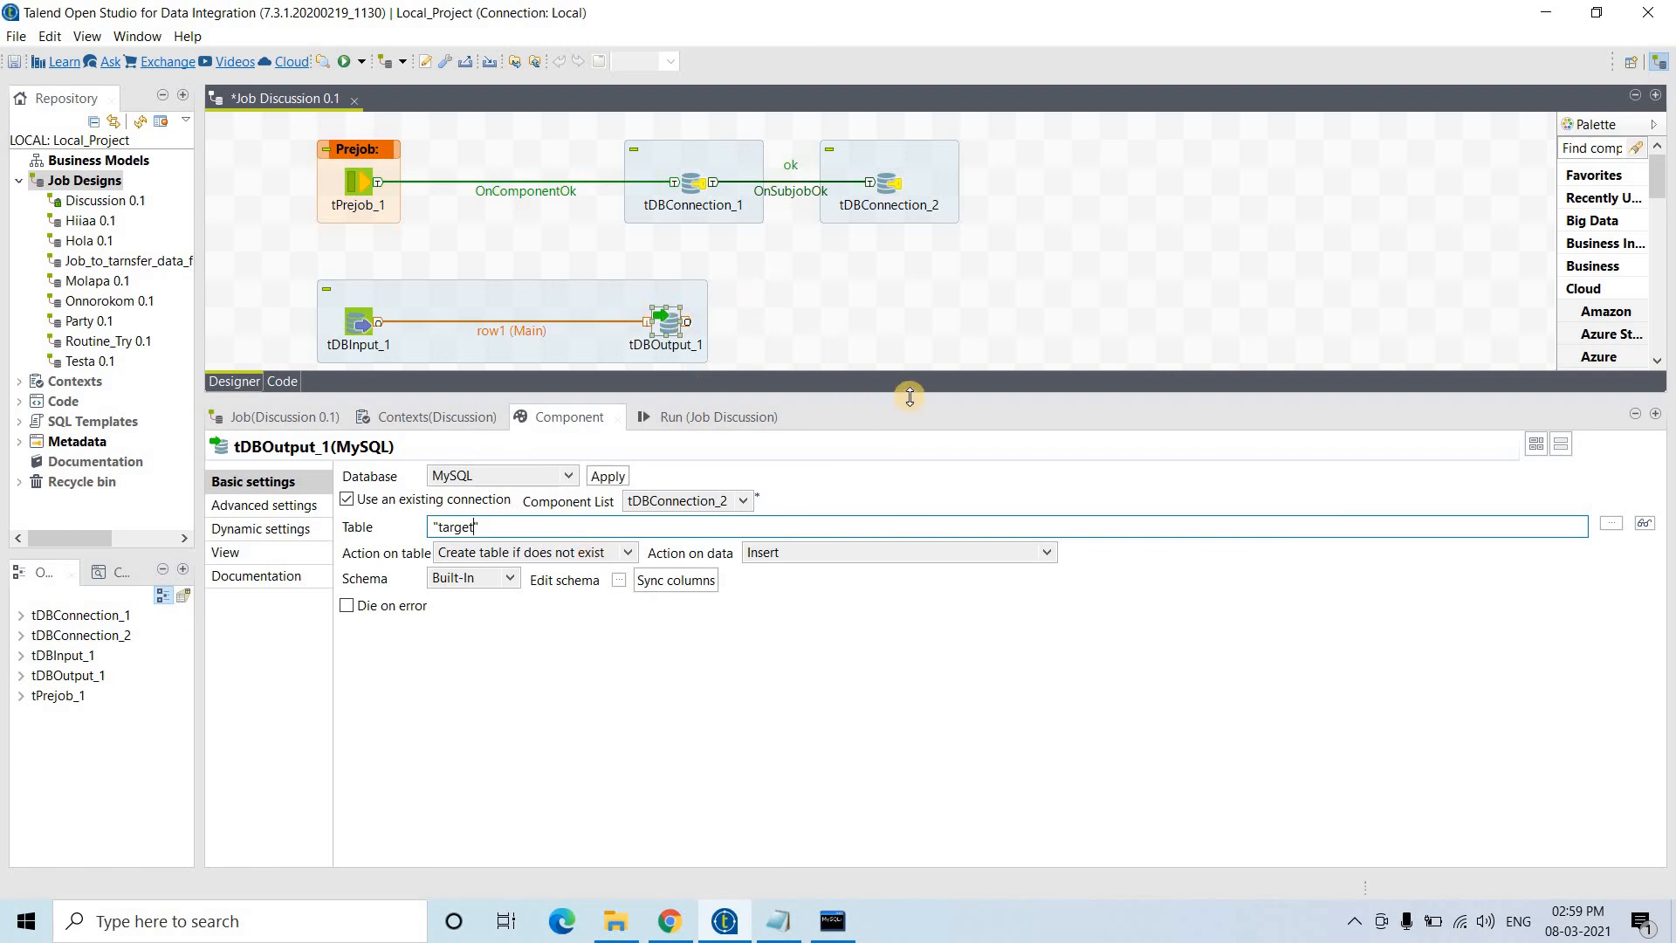
- Enlarge the design area, line both connections up beside tPrejob_1, and move the input–output subjob upper right
{"action": "left_click_drag", "start_coordinate": [910, 397], "coordinate": [905, 566]}
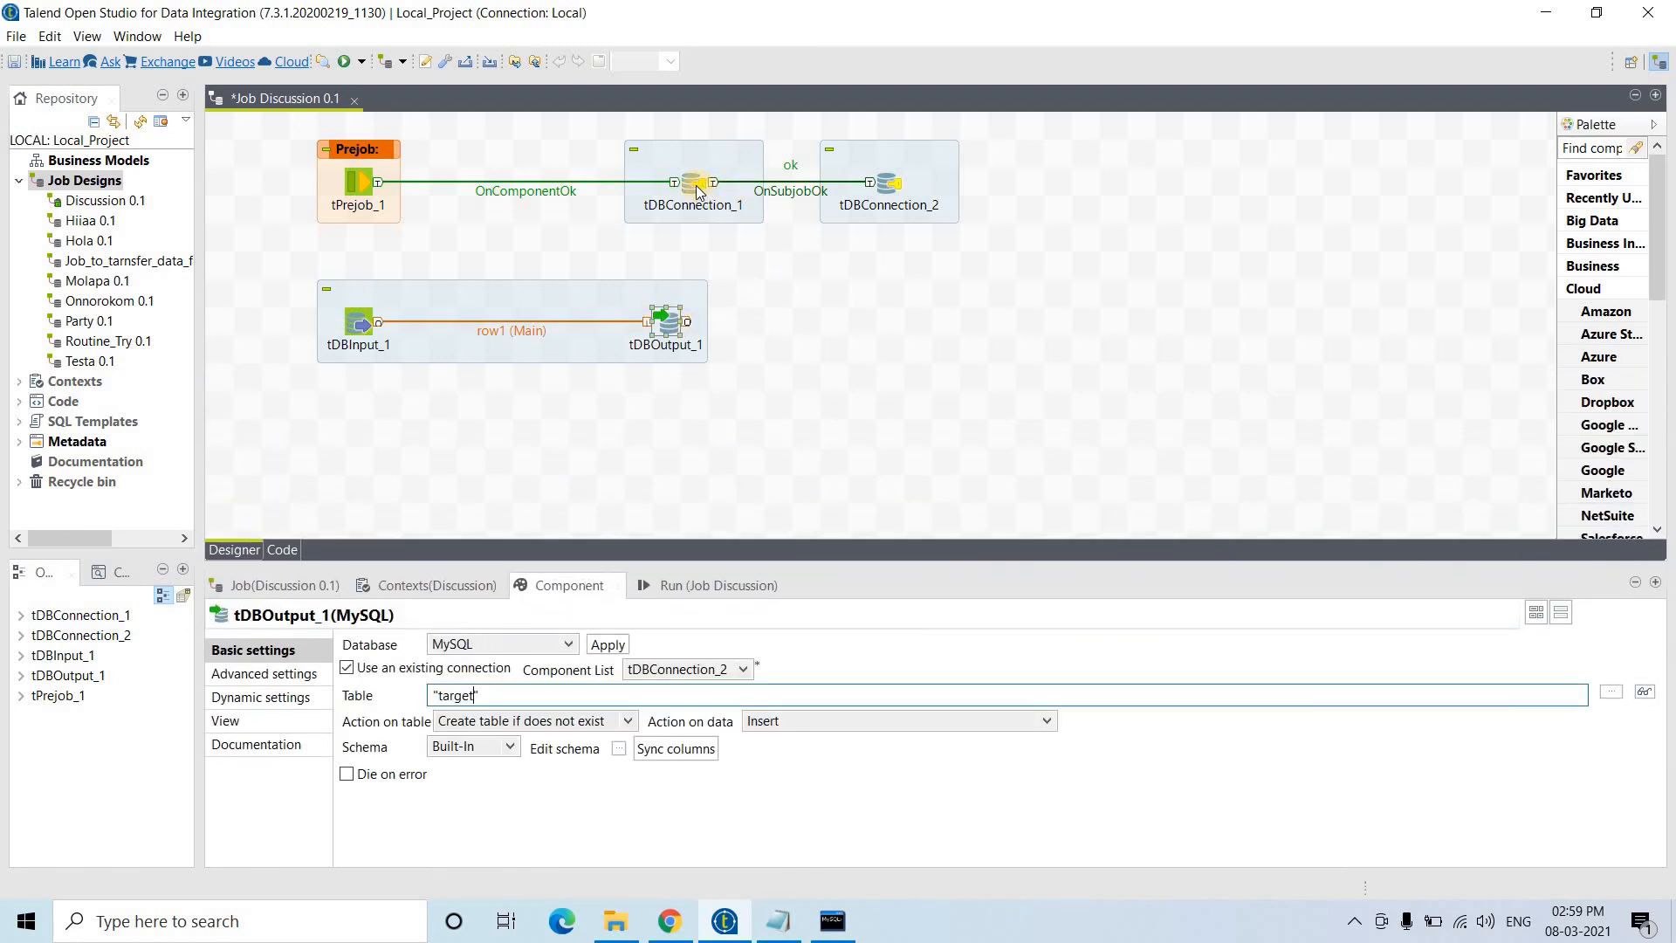
{"action": "left_click_drag", "start_coordinate": [698, 190], "coordinate": [502, 190]}
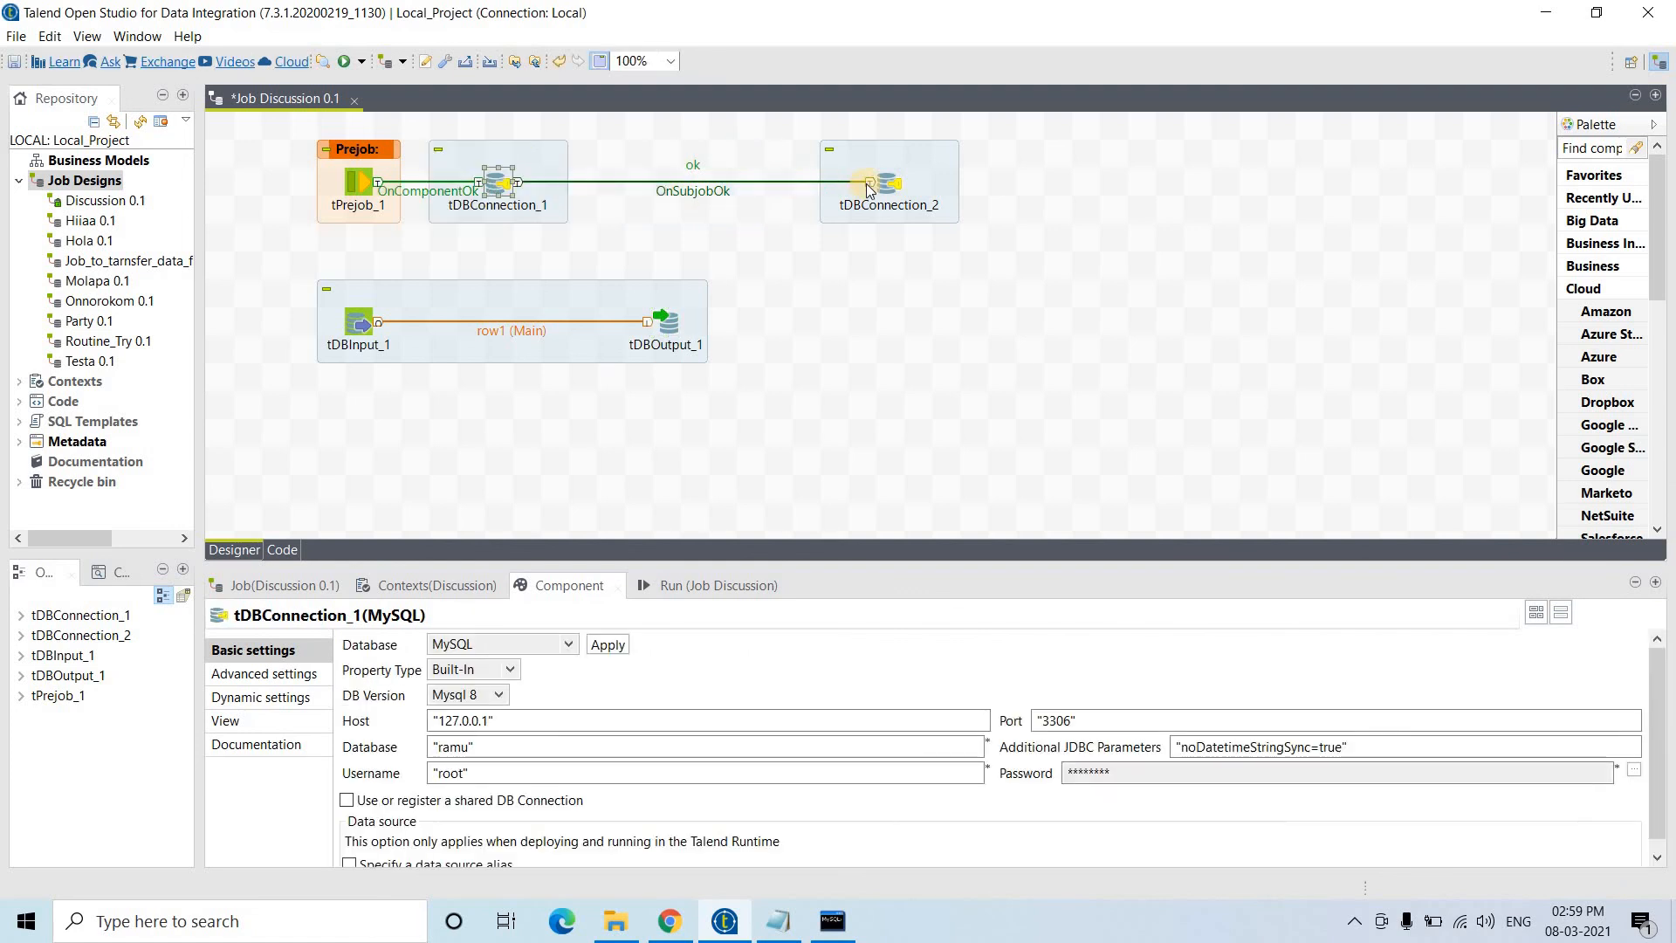
{"action": "left_click_drag", "start_coordinate": [868, 187], "coordinate": [646, 187]}
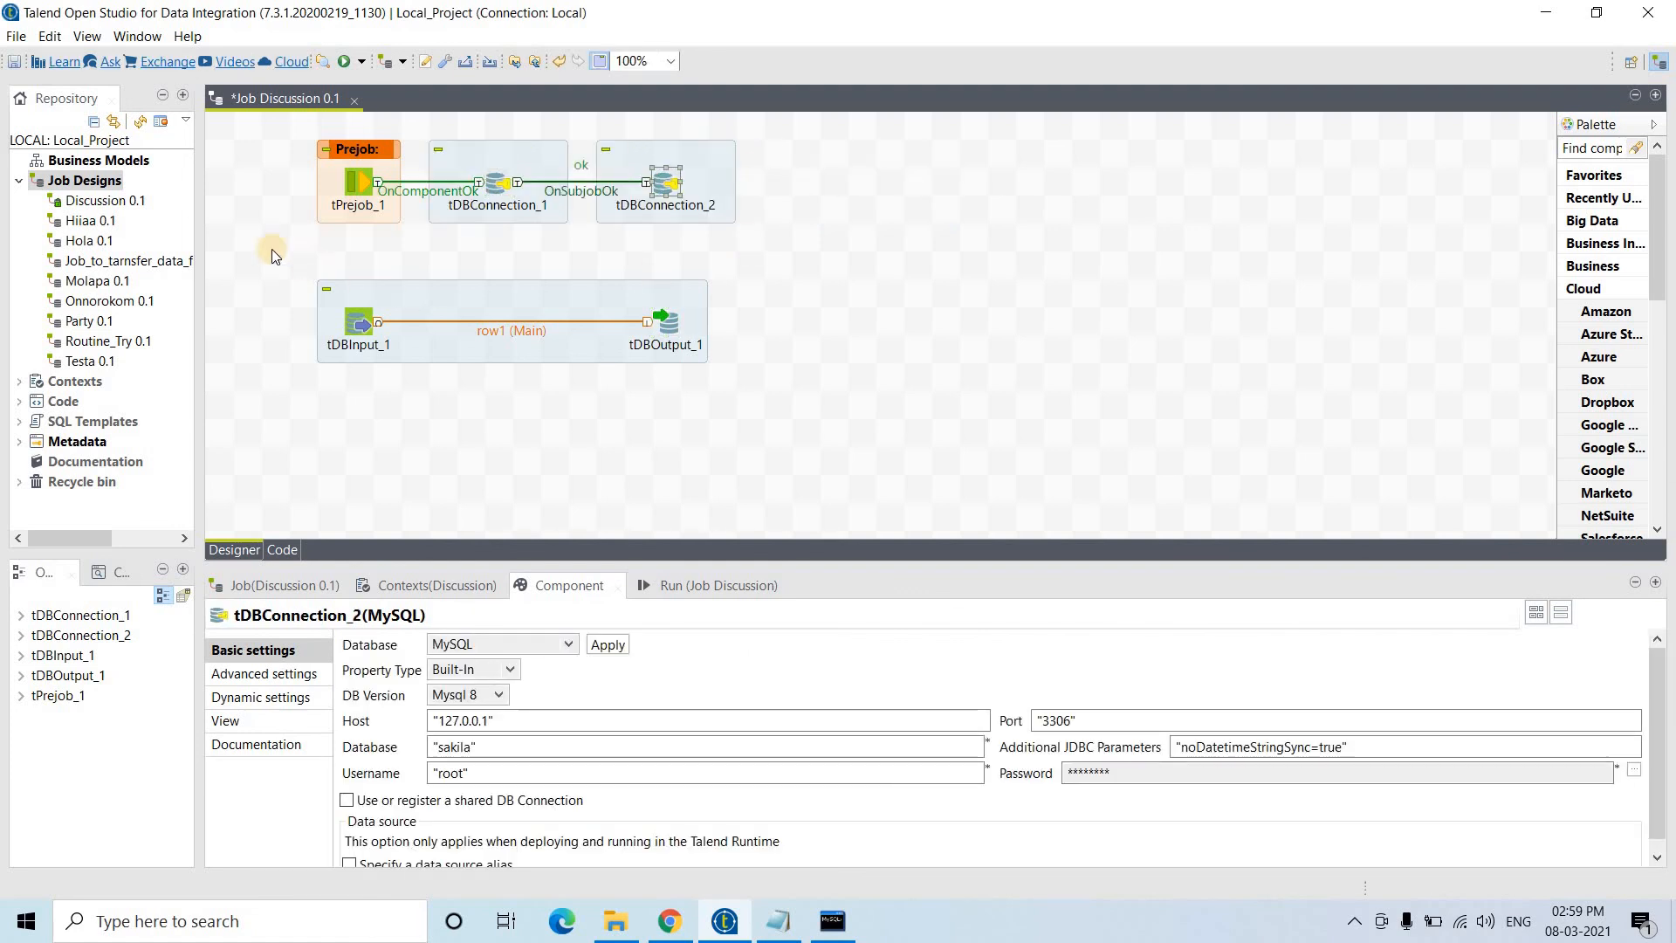
{"action": "left_click_drag", "start_coordinate": [255, 242], "coordinate": [725, 398]}
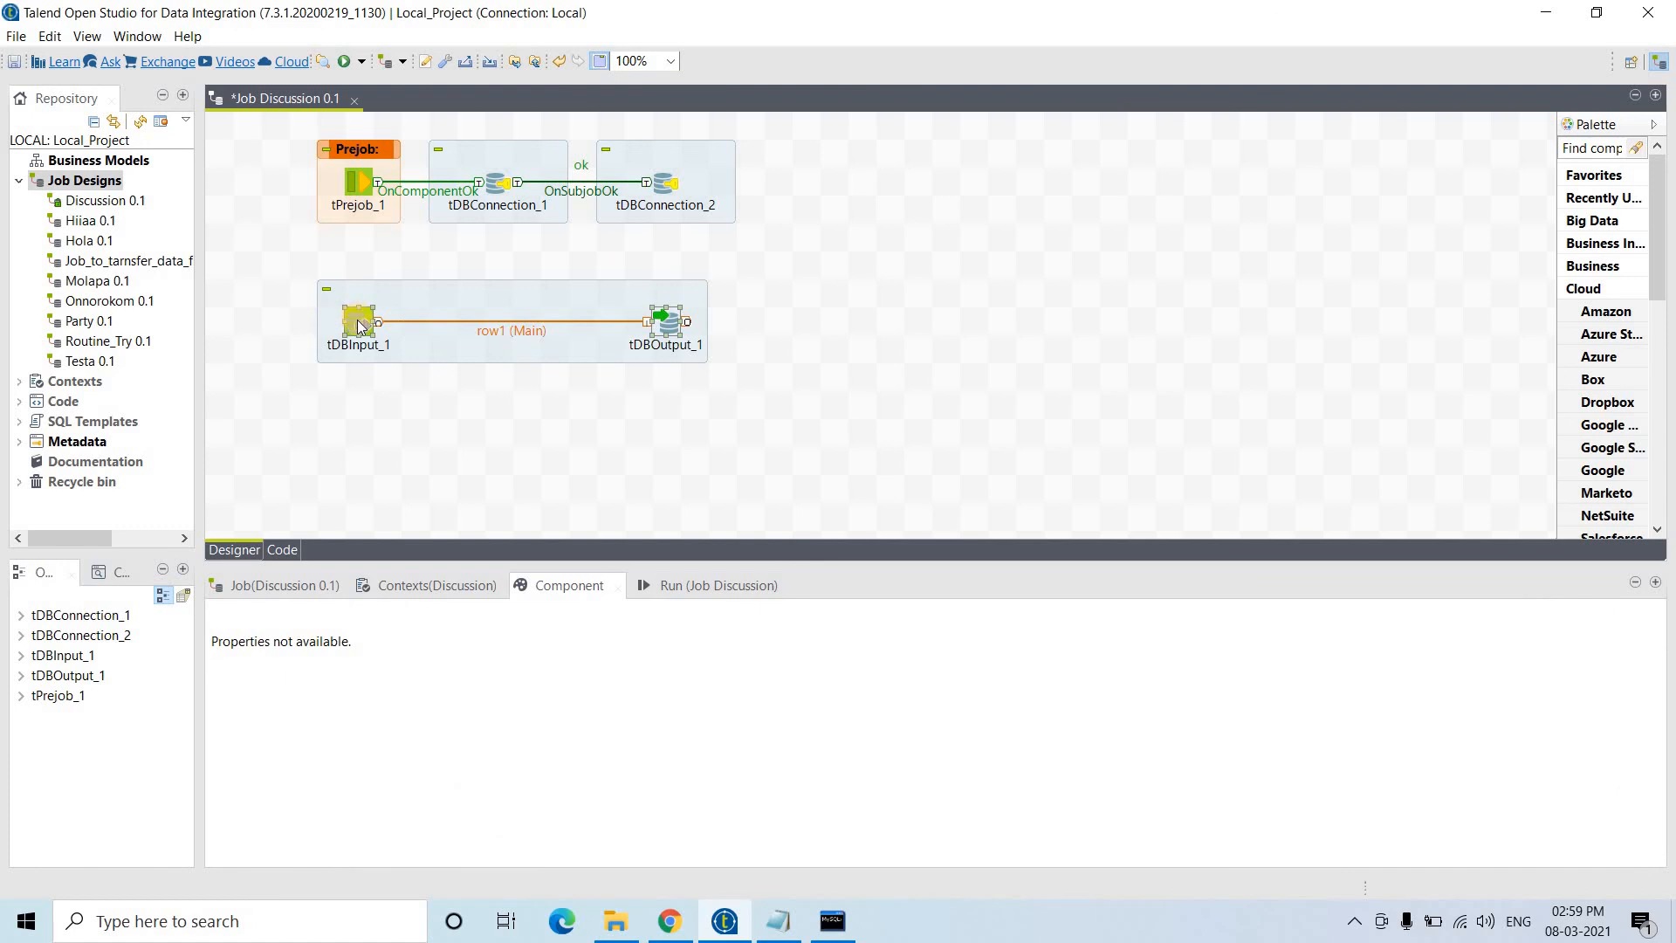
{"action": "left_click_drag", "start_coordinate": [358, 325], "coordinate": [945, 186]}
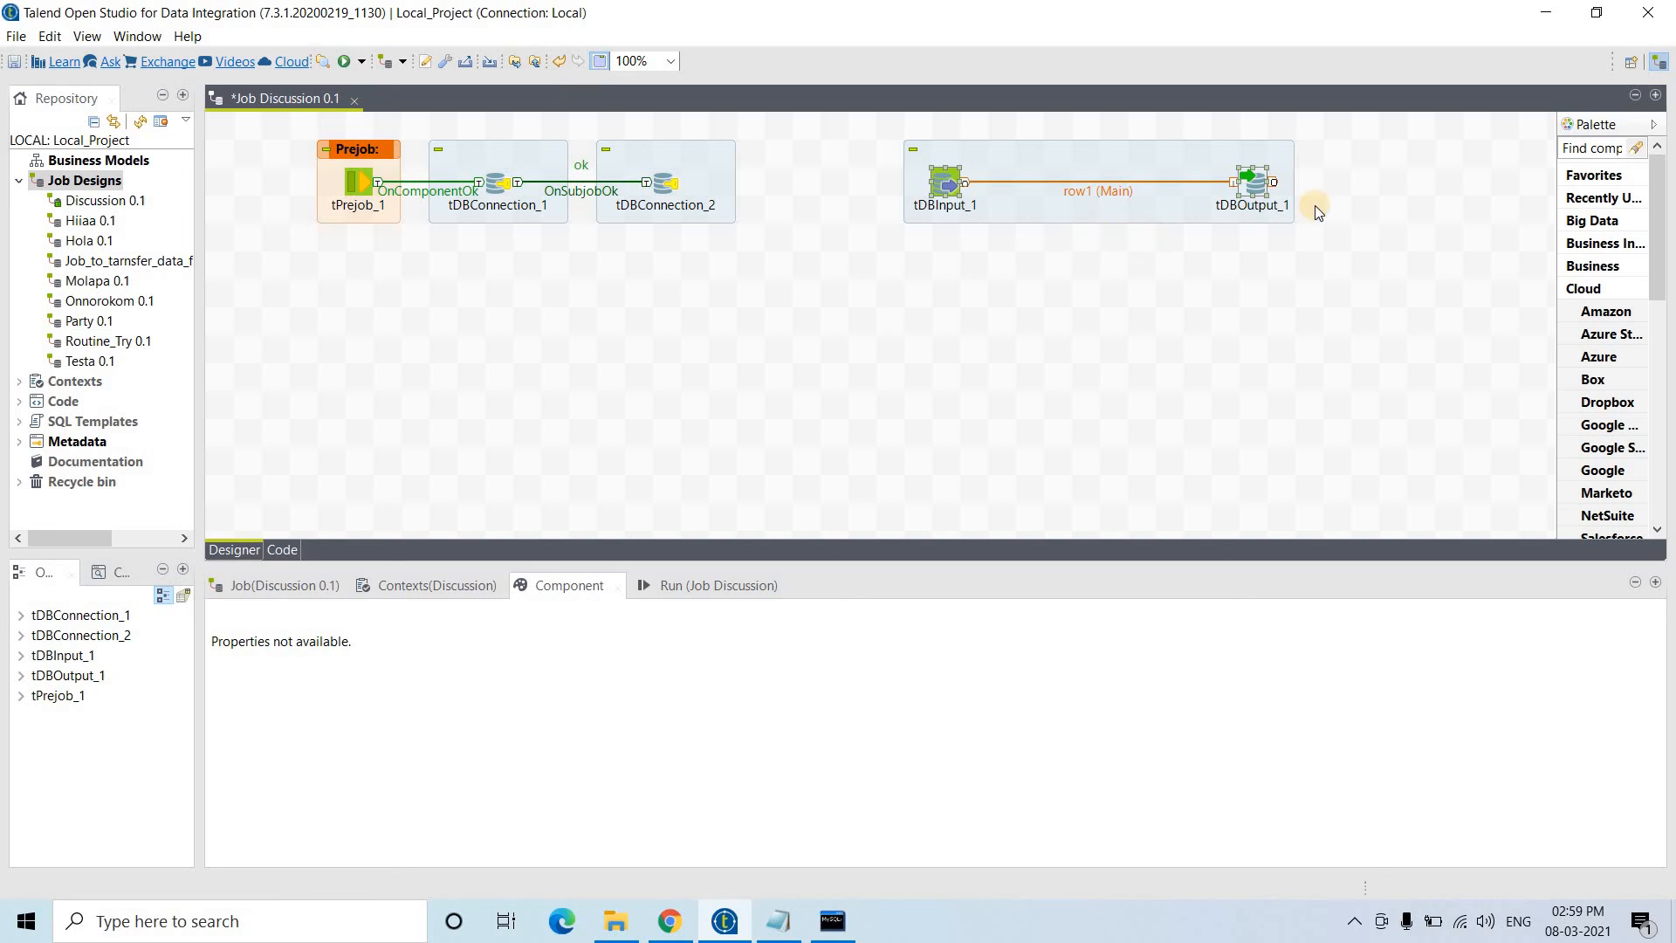
{"action": "left_click", "coordinate": [1205, 252]}
- Add a MySQL tDBCommit_1 component and trigger it from tDBInput_1 with OnSubjobOk
{"action": "type", "text": "tMyS"}
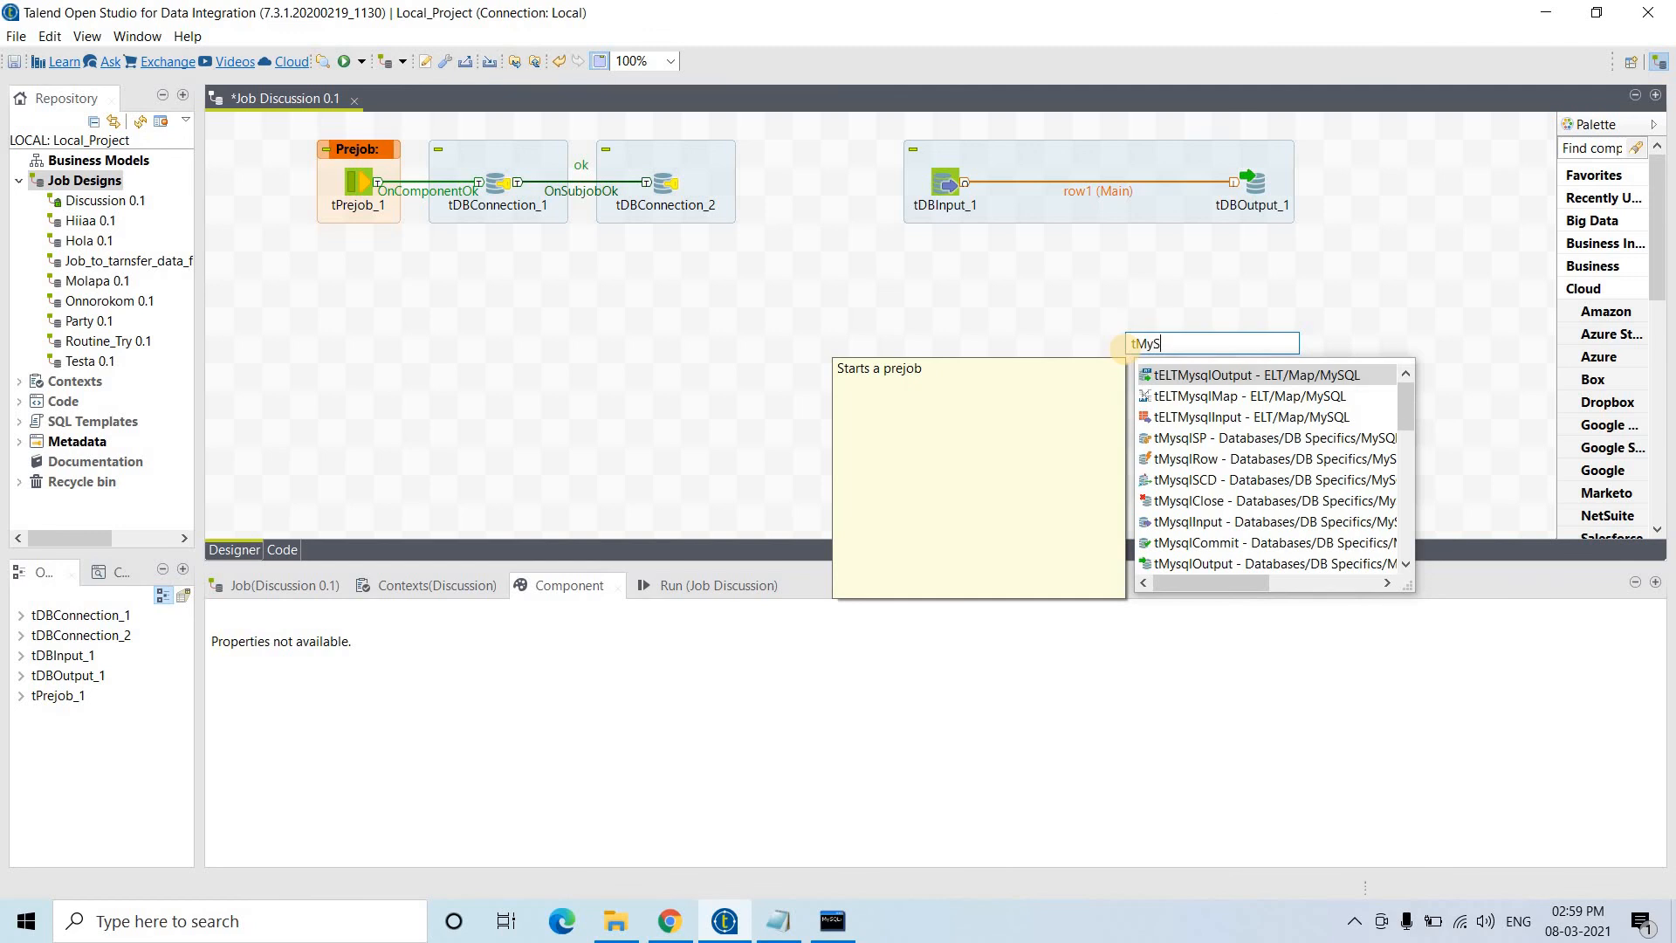
{"action": "type", "text": "QLCommi"}
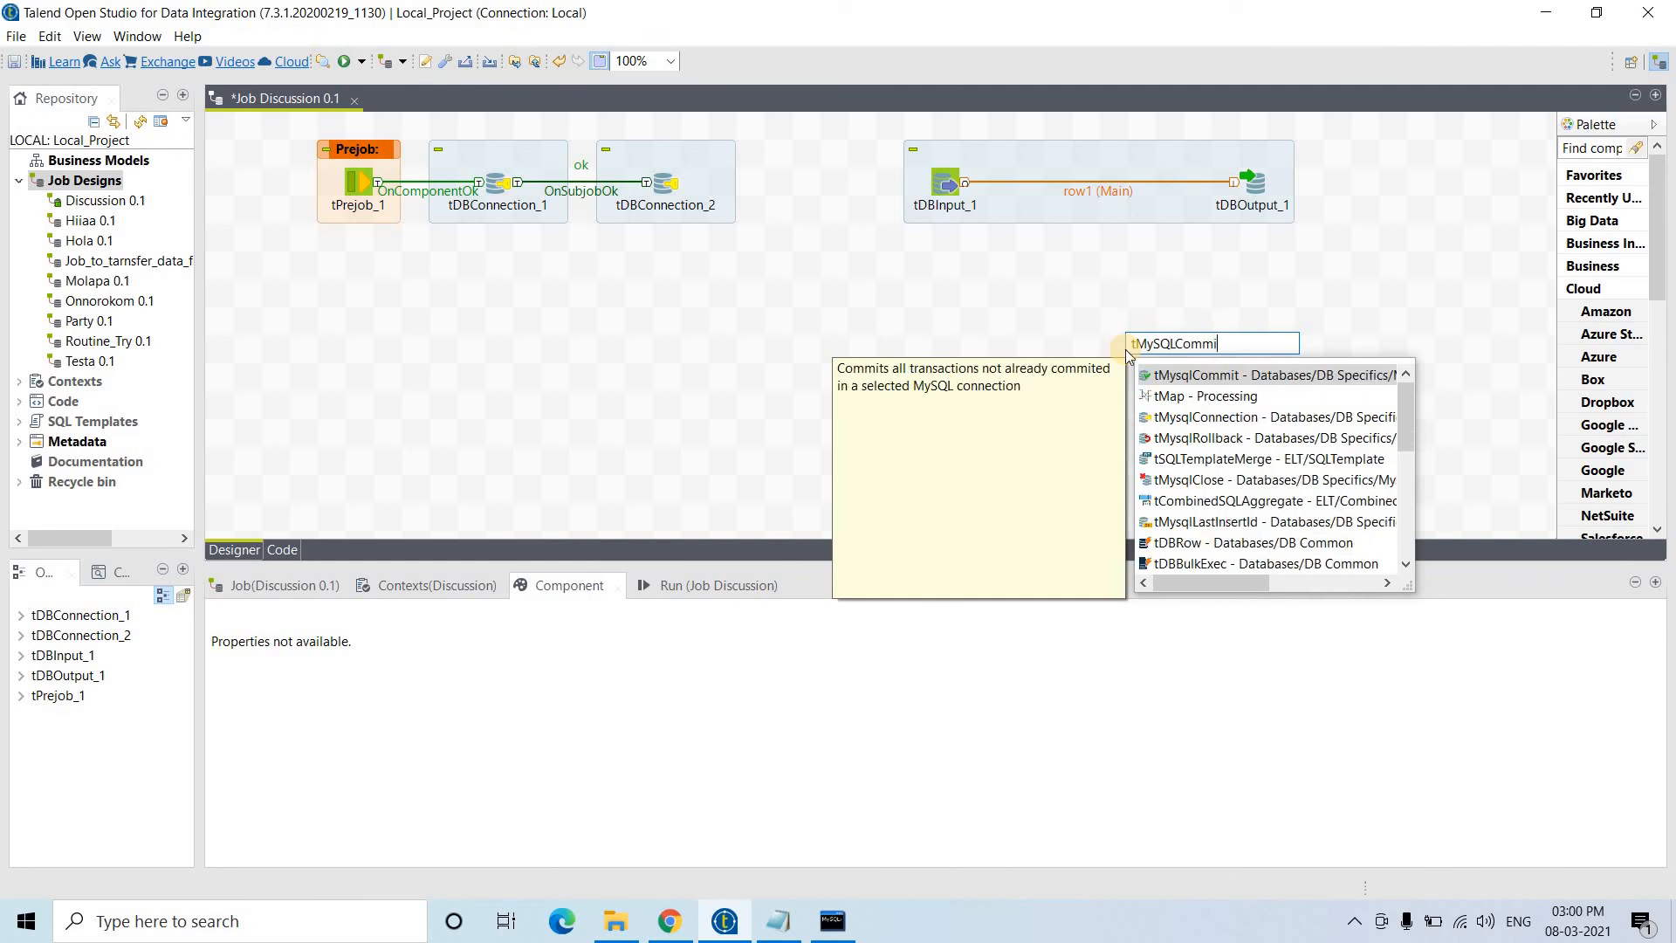
{"action": "key", "text": "Return"}
{"action": "left_click_drag", "start_coordinate": [1234, 358], "coordinate": [1222, 351]}
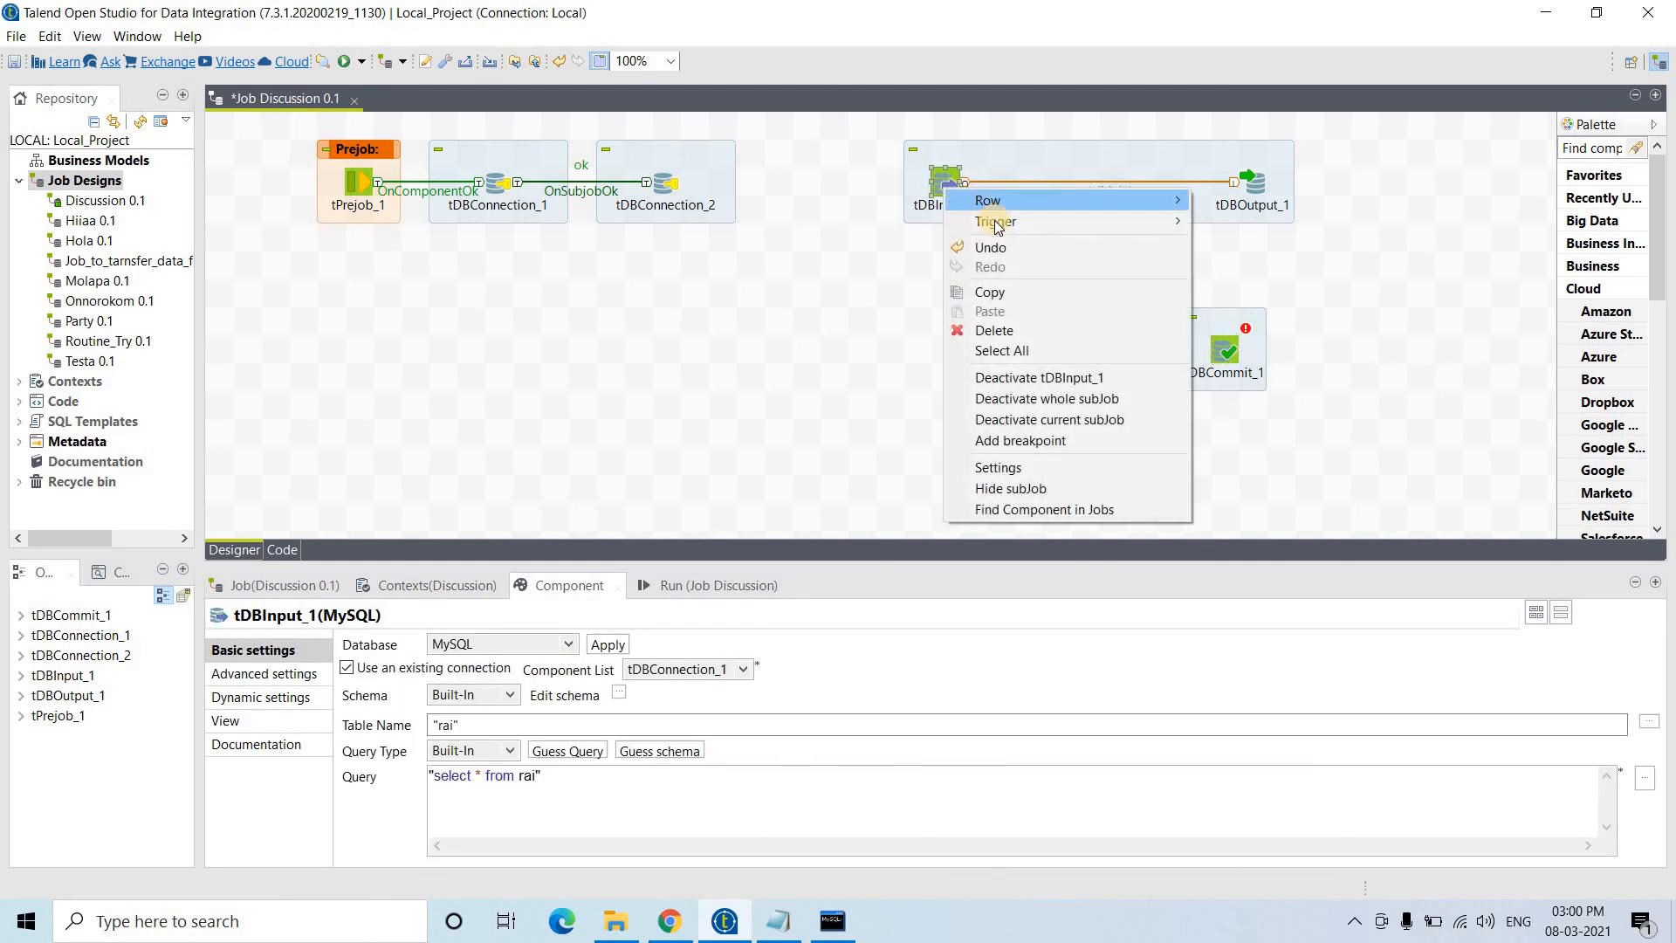
{"action": "mouse_move", "coordinate": [1140, 222]}
{"action": "left_click", "coordinate": [1267, 224]}
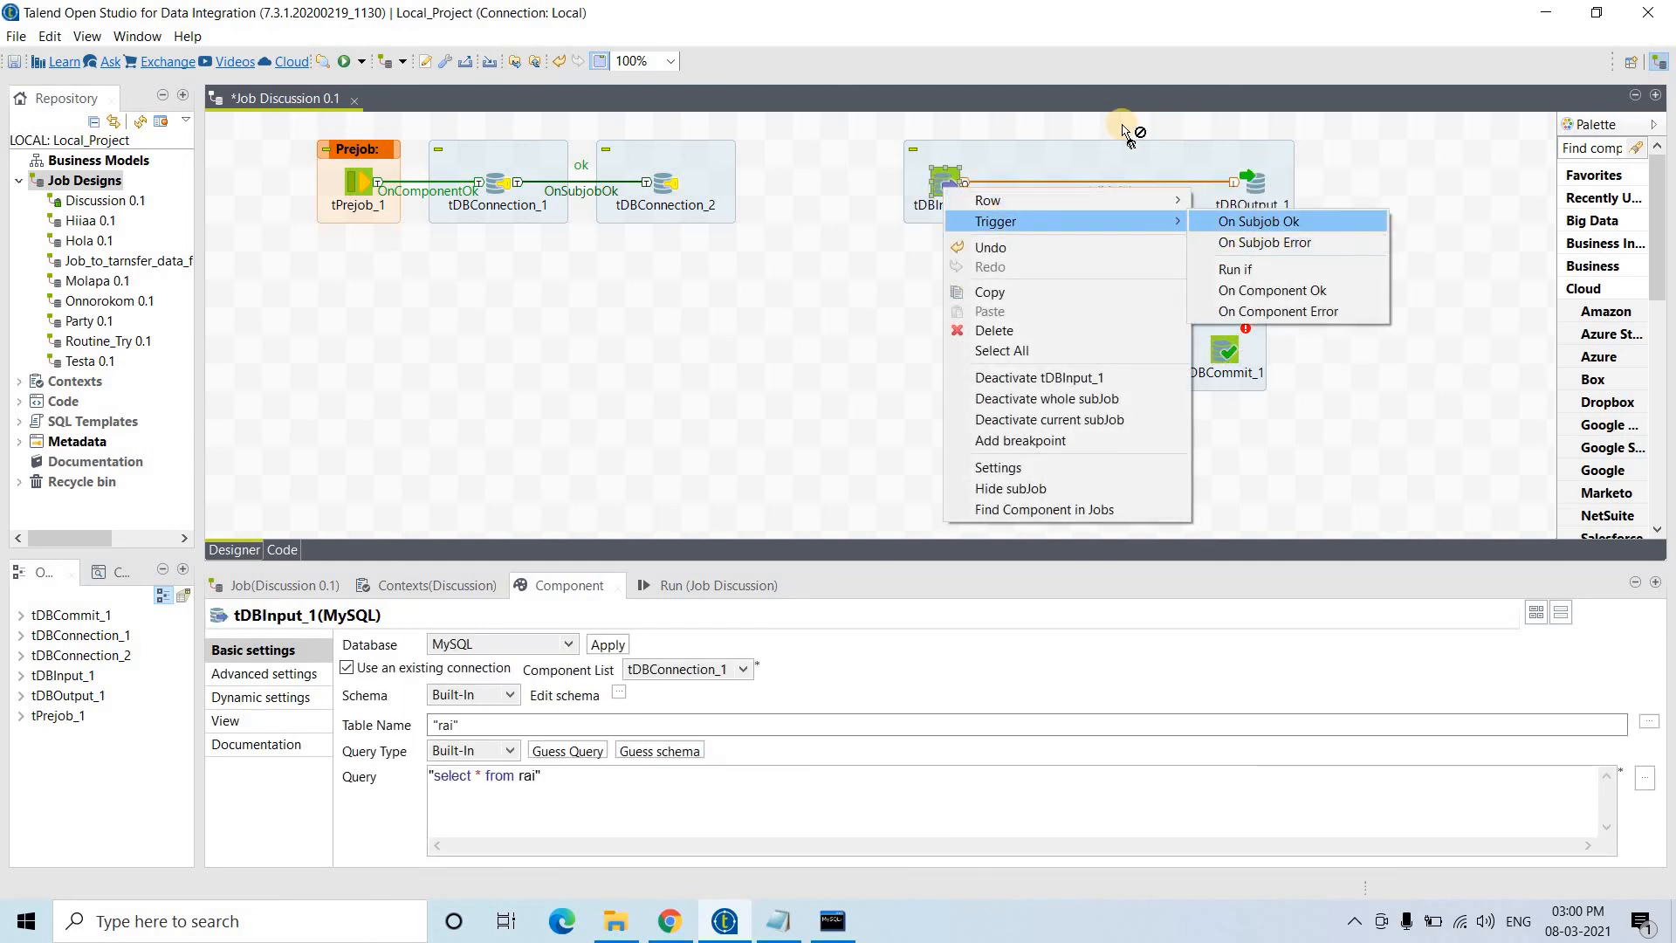
{"action": "left_click", "coordinate": [1225, 354]}
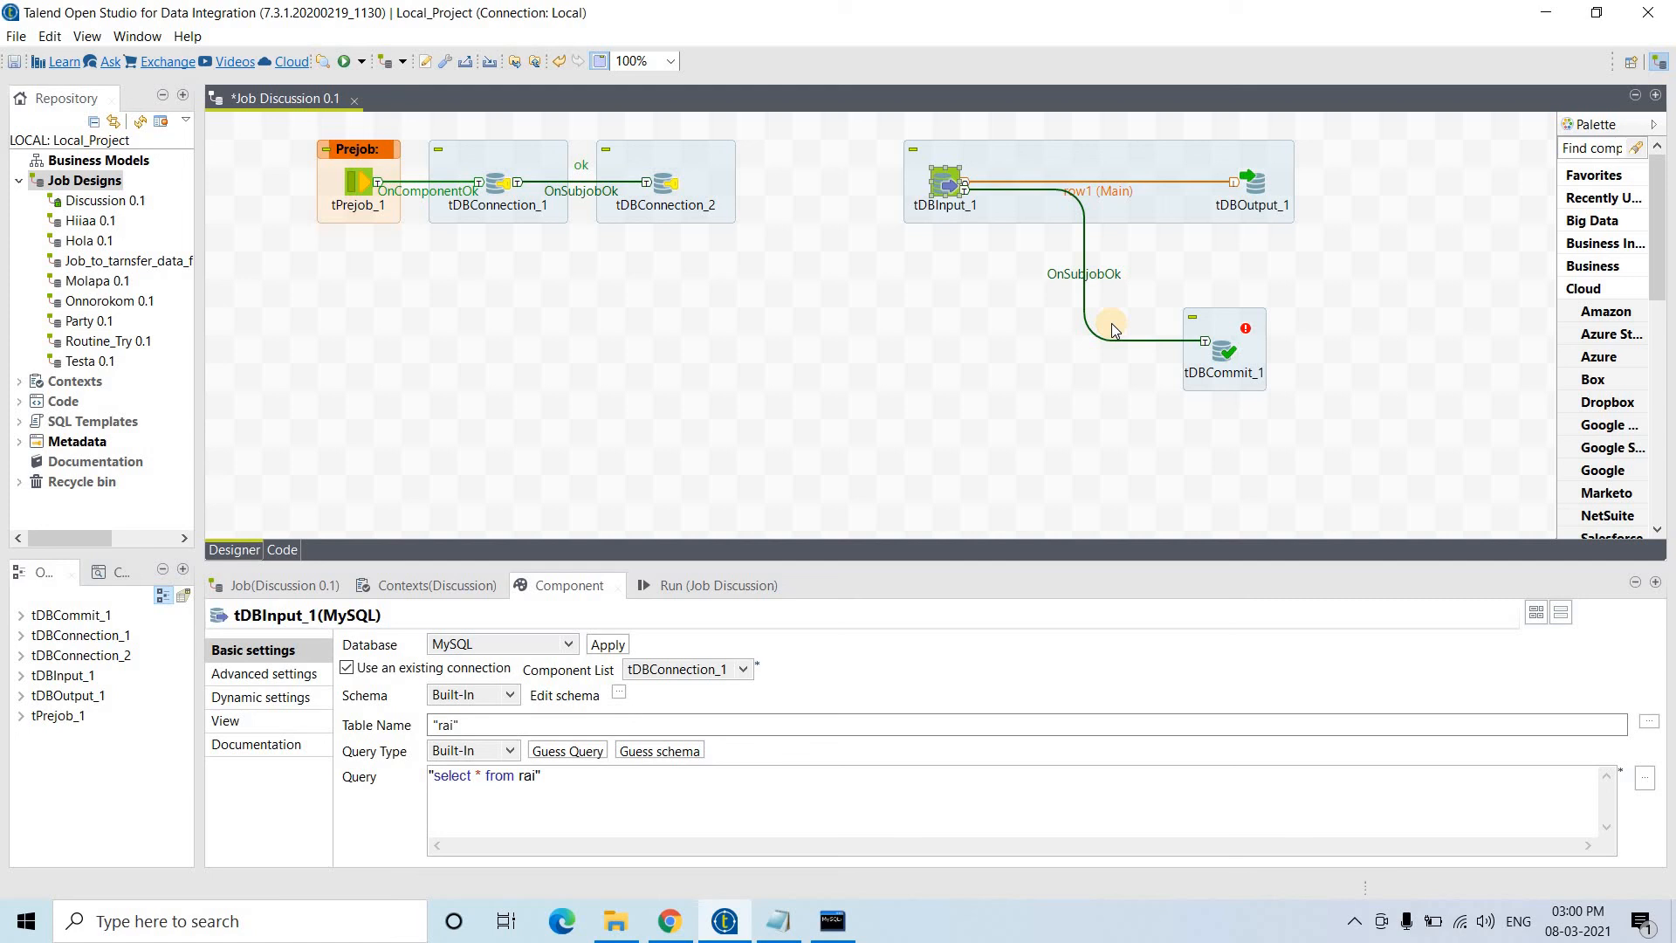
- Add a MySQL tDBRollback_1 component and trigger it from tDBInput_1 with OnSubjobError
{"action": "left_click", "coordinate": [1002, 387]}
{"action": "type", "text": "tMy"}
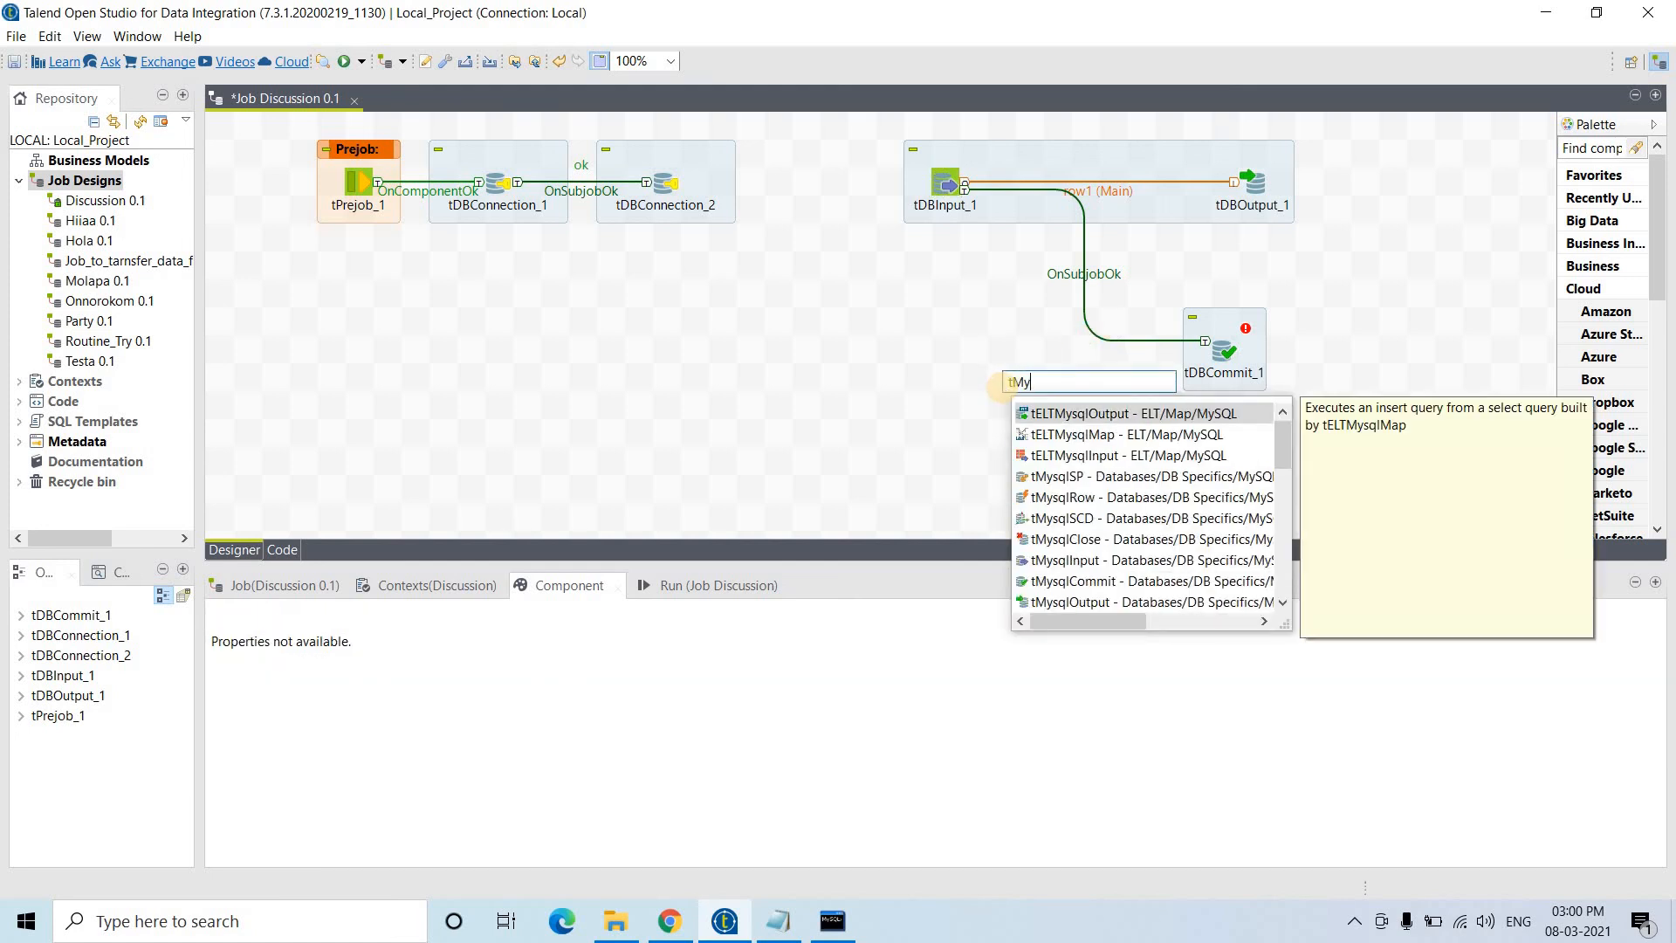
{"action": "type", "text": "SQLRoll"}
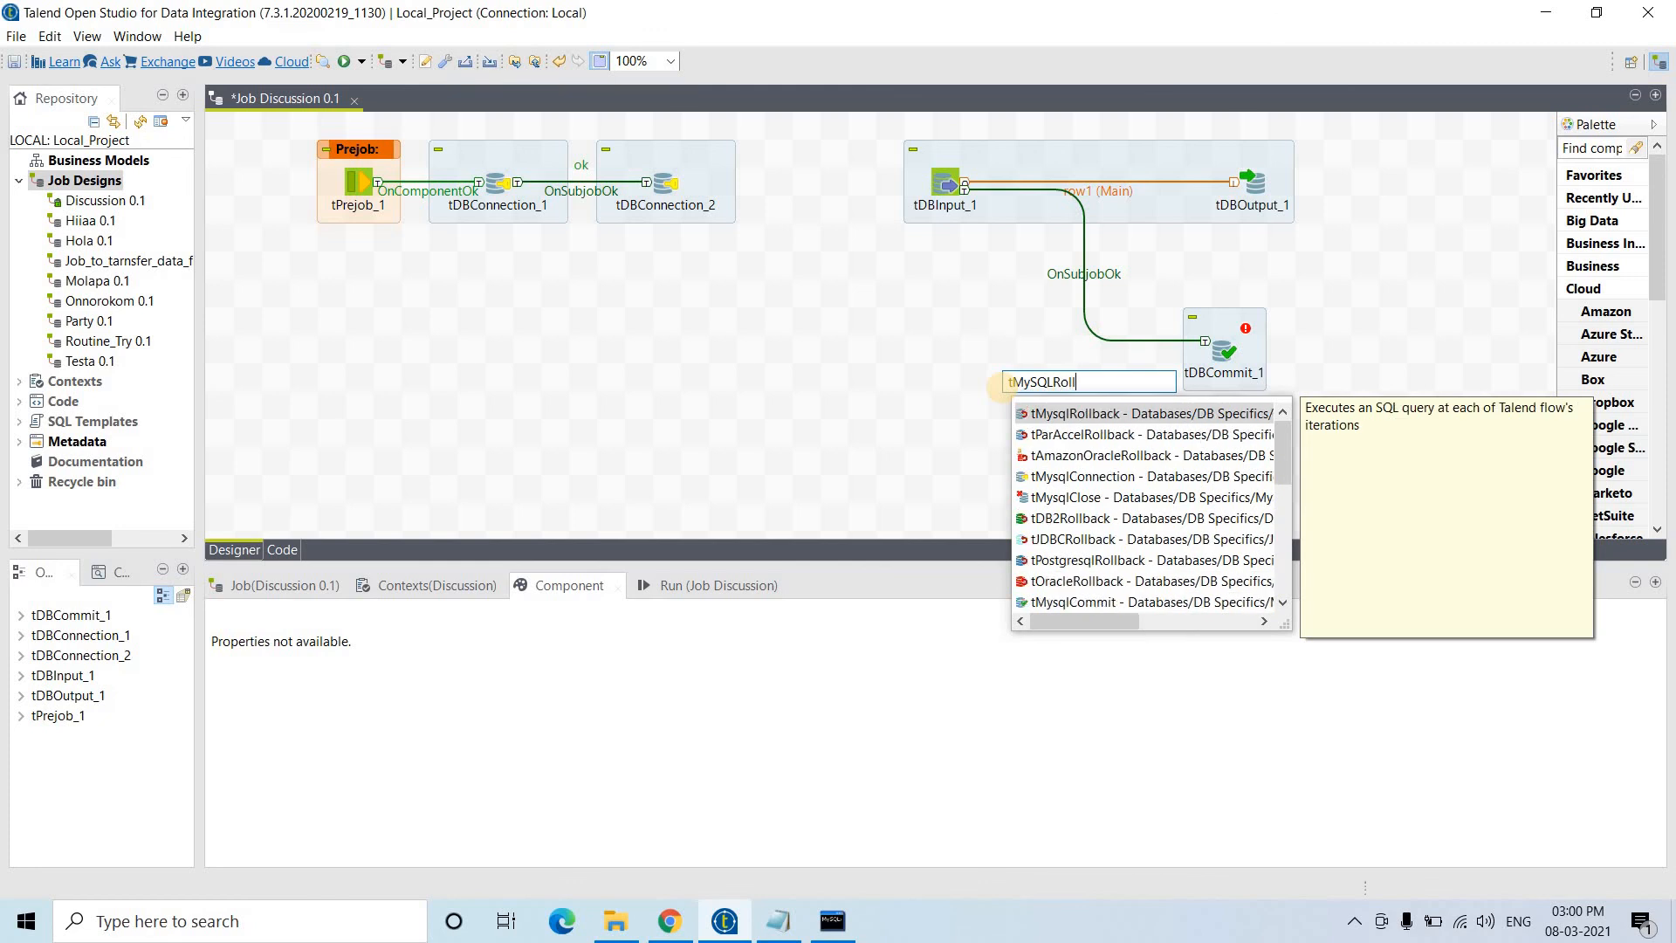
{"action": "key", "text": "Return"}
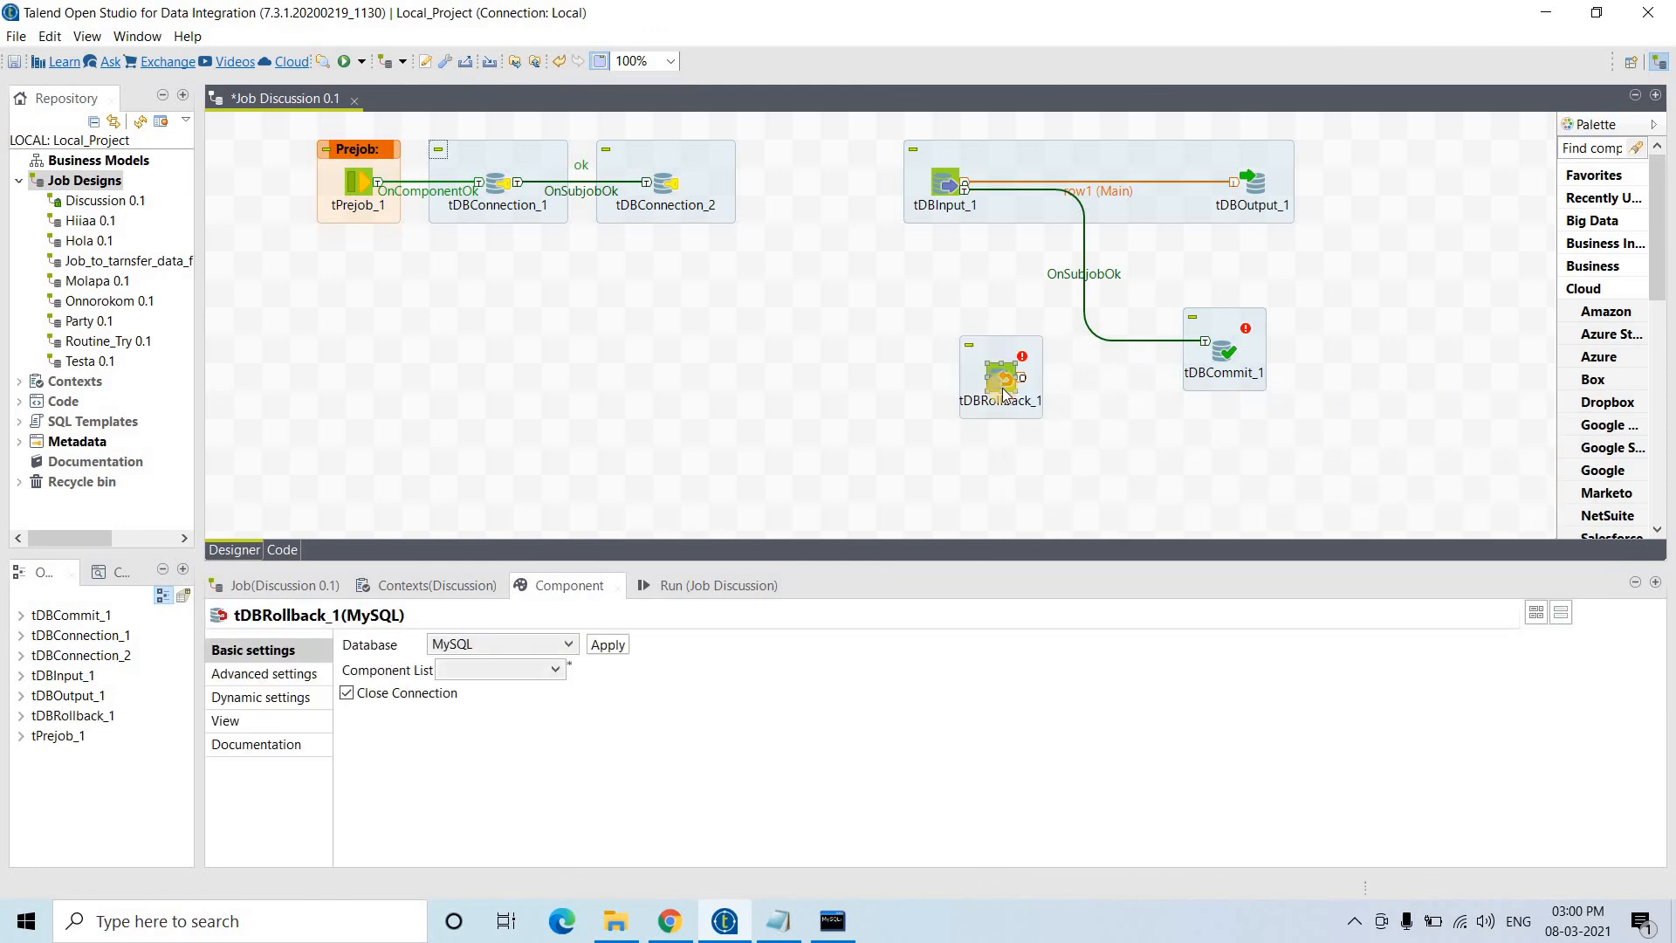
{"action": "left_click", "coordinate": [950, 182]}
{"action": "right_click", "coordinate": [949, 182]}
{"action": "mouse_move", "coordinate": [999, 222]}
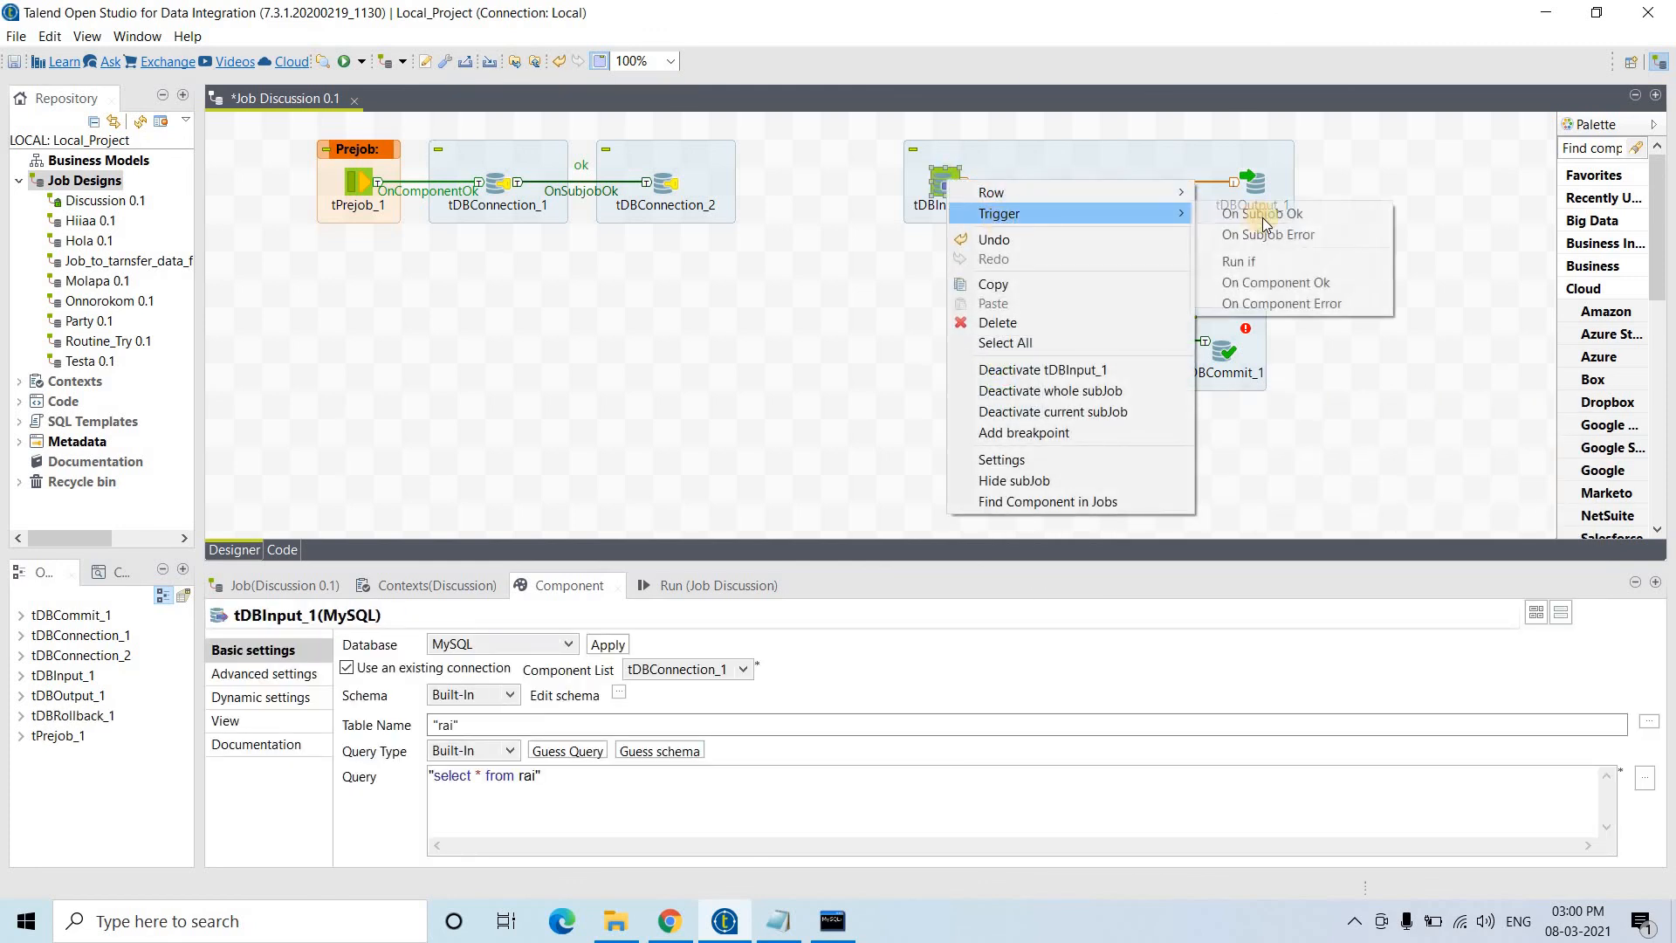
{"action": "left_click", "coordinate": [1275, 233]}
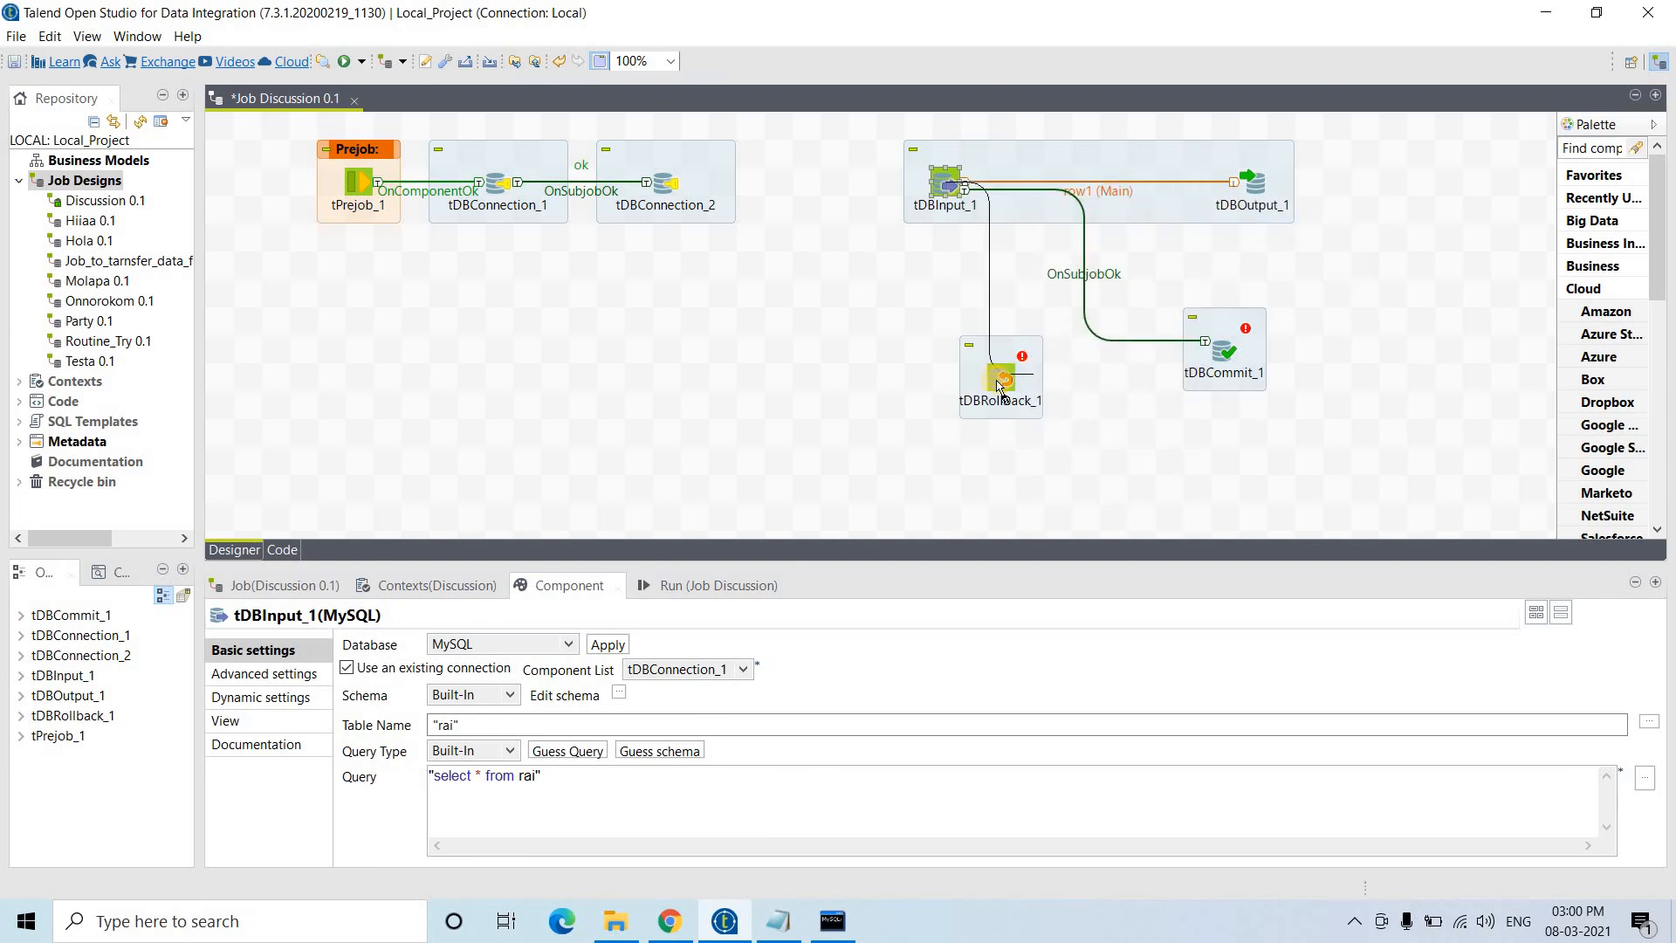
{"action": "left_click", "coordinate": [999, 378]}
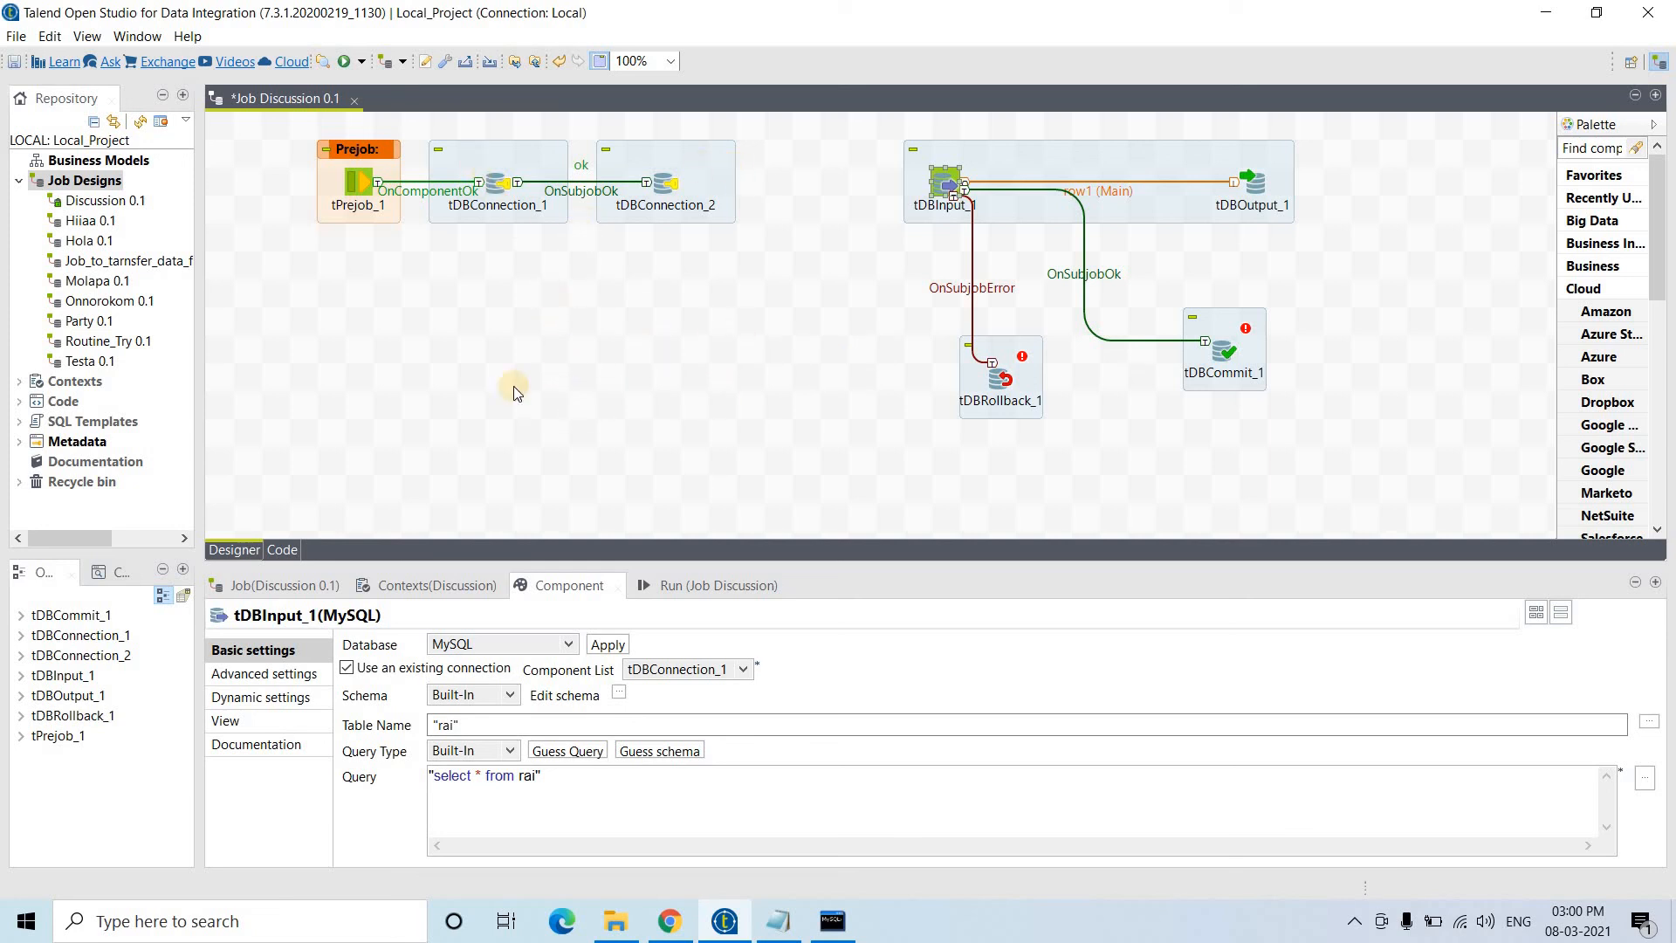
- Add a tPostjob_1 component at the lower left of the canvas
{"action": "left_click", "coordinate": [427, 433]}
{"action": "type", "text": "tPost"}
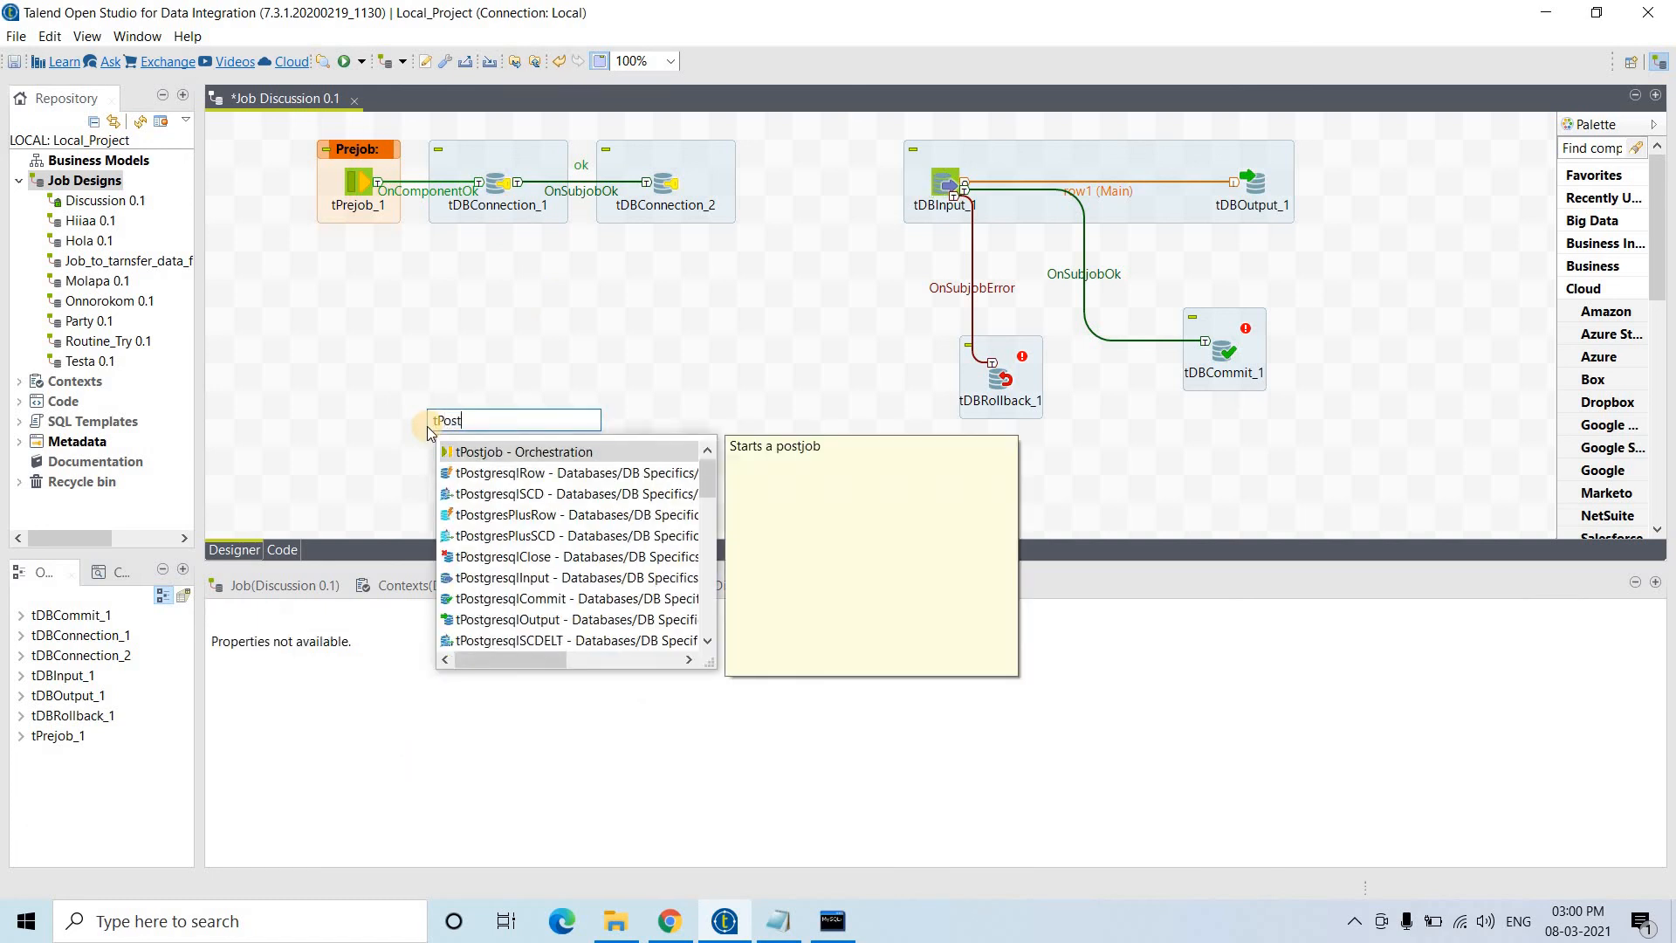
{"action": "key", "text": "Return"}
{"action": "left_click_drag", "start_coordinate": [427, 432], "coordinate": [304, 441]}
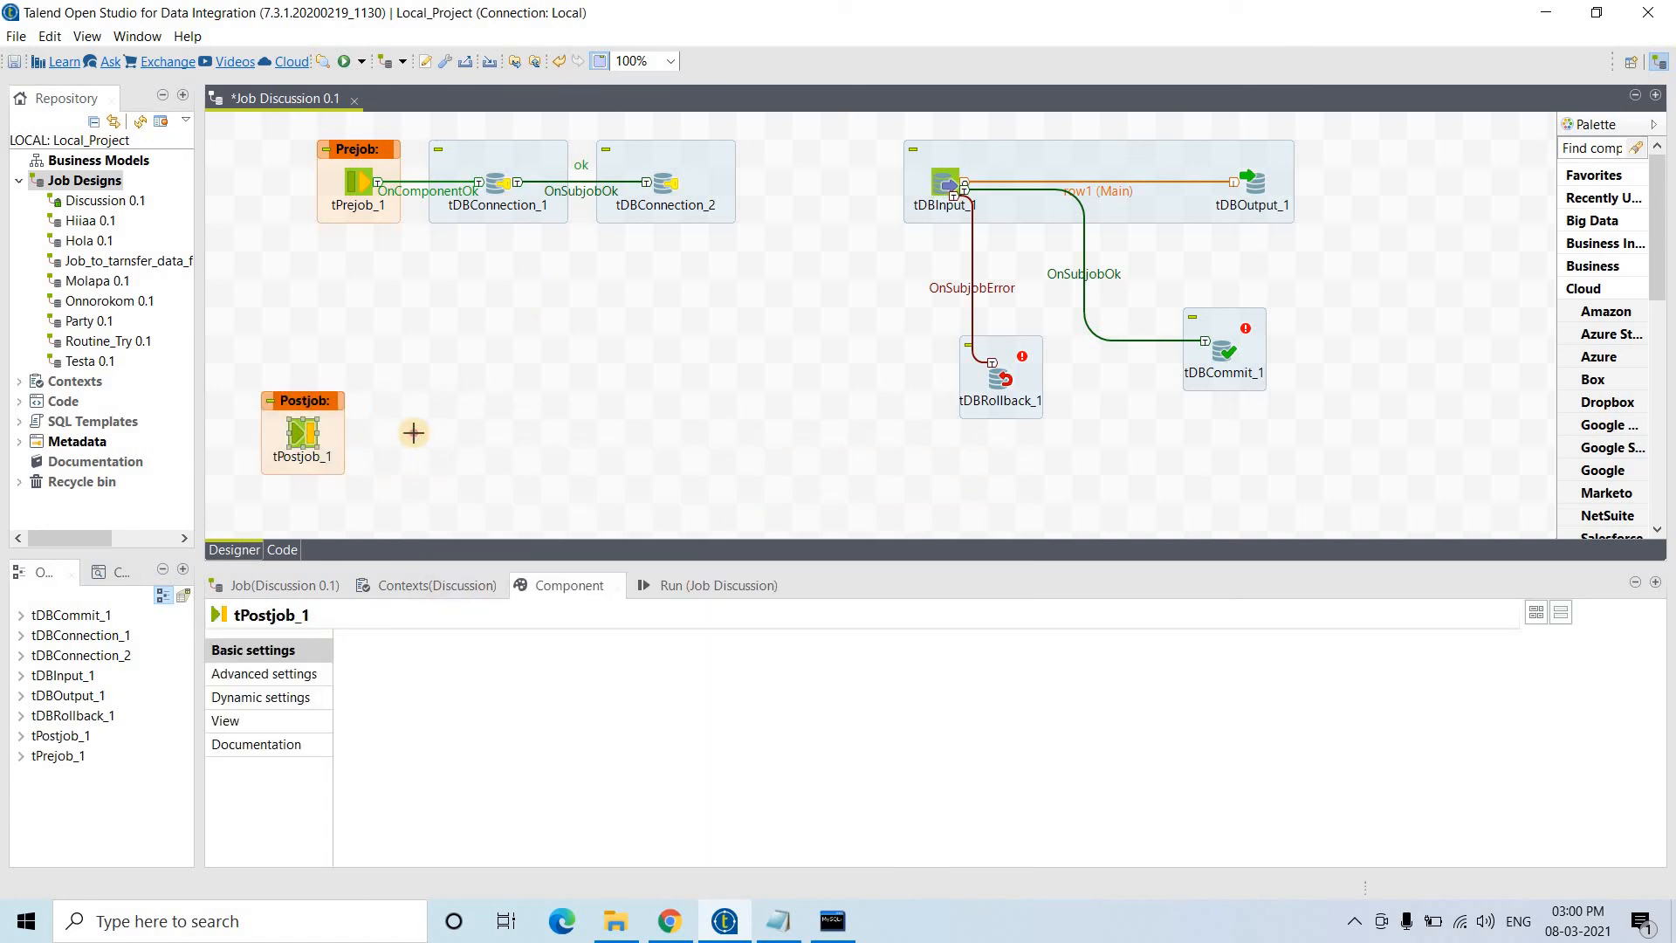
- Add tDBClose_1, trigger it from tPostjob_1 on component OK, and have it close tDBConnection_1
{"action": "left_click", "coordinate": [414, 433]}
{"action": "type", "text": "t"}
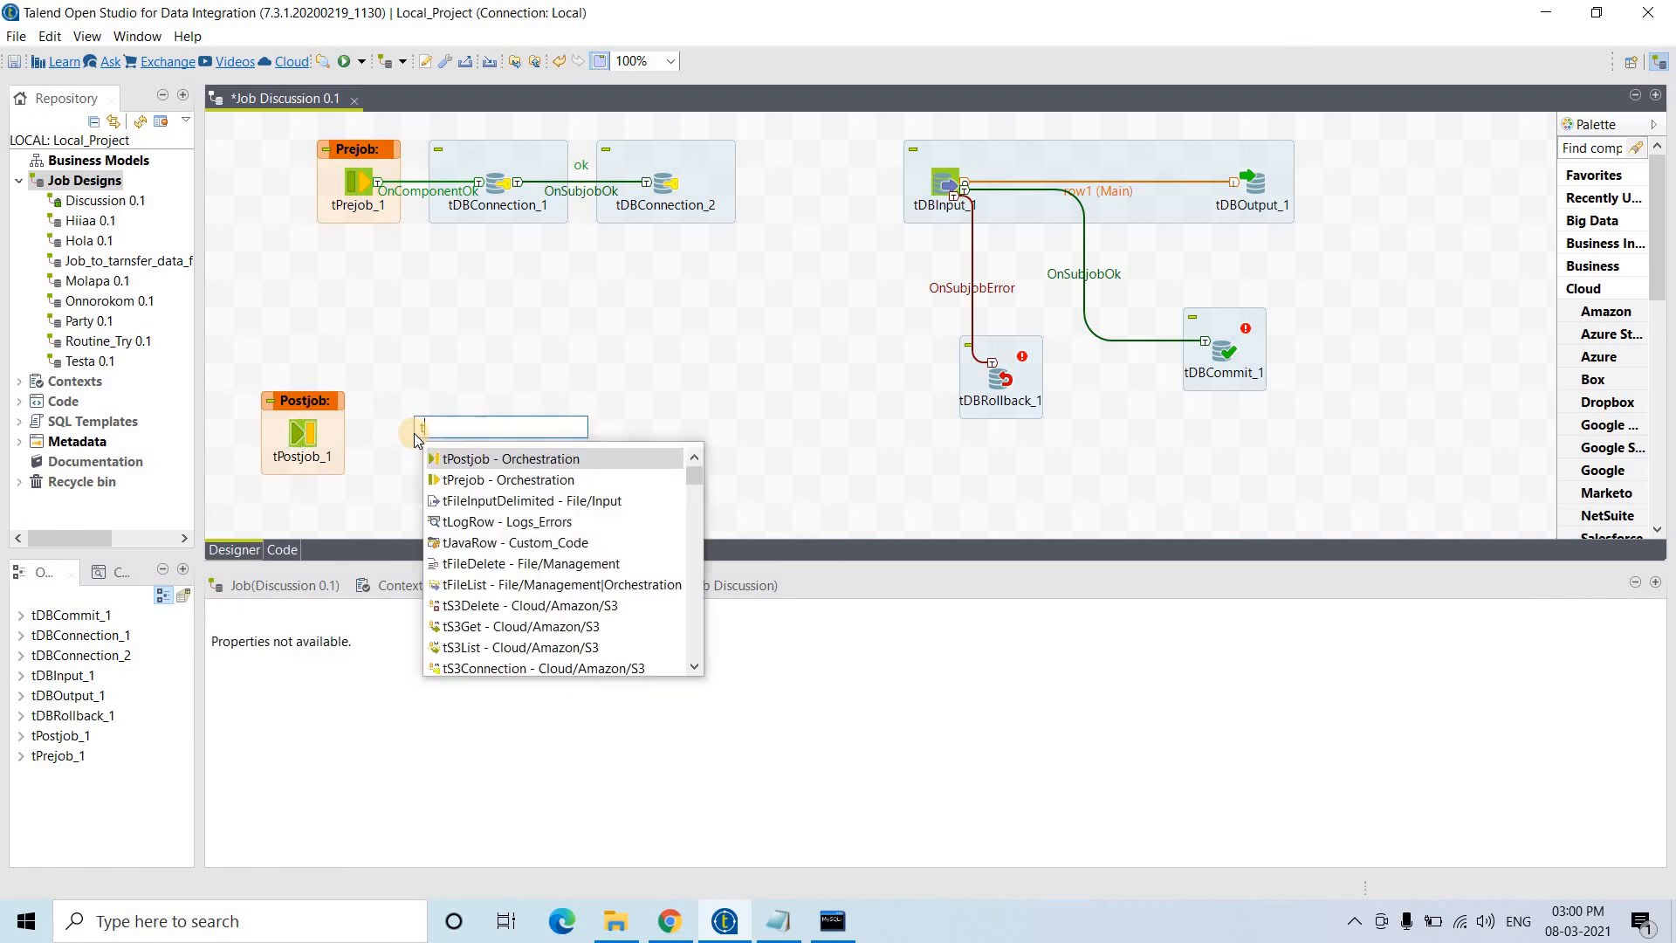
{"action": "type", "text": "MySQLCl"}
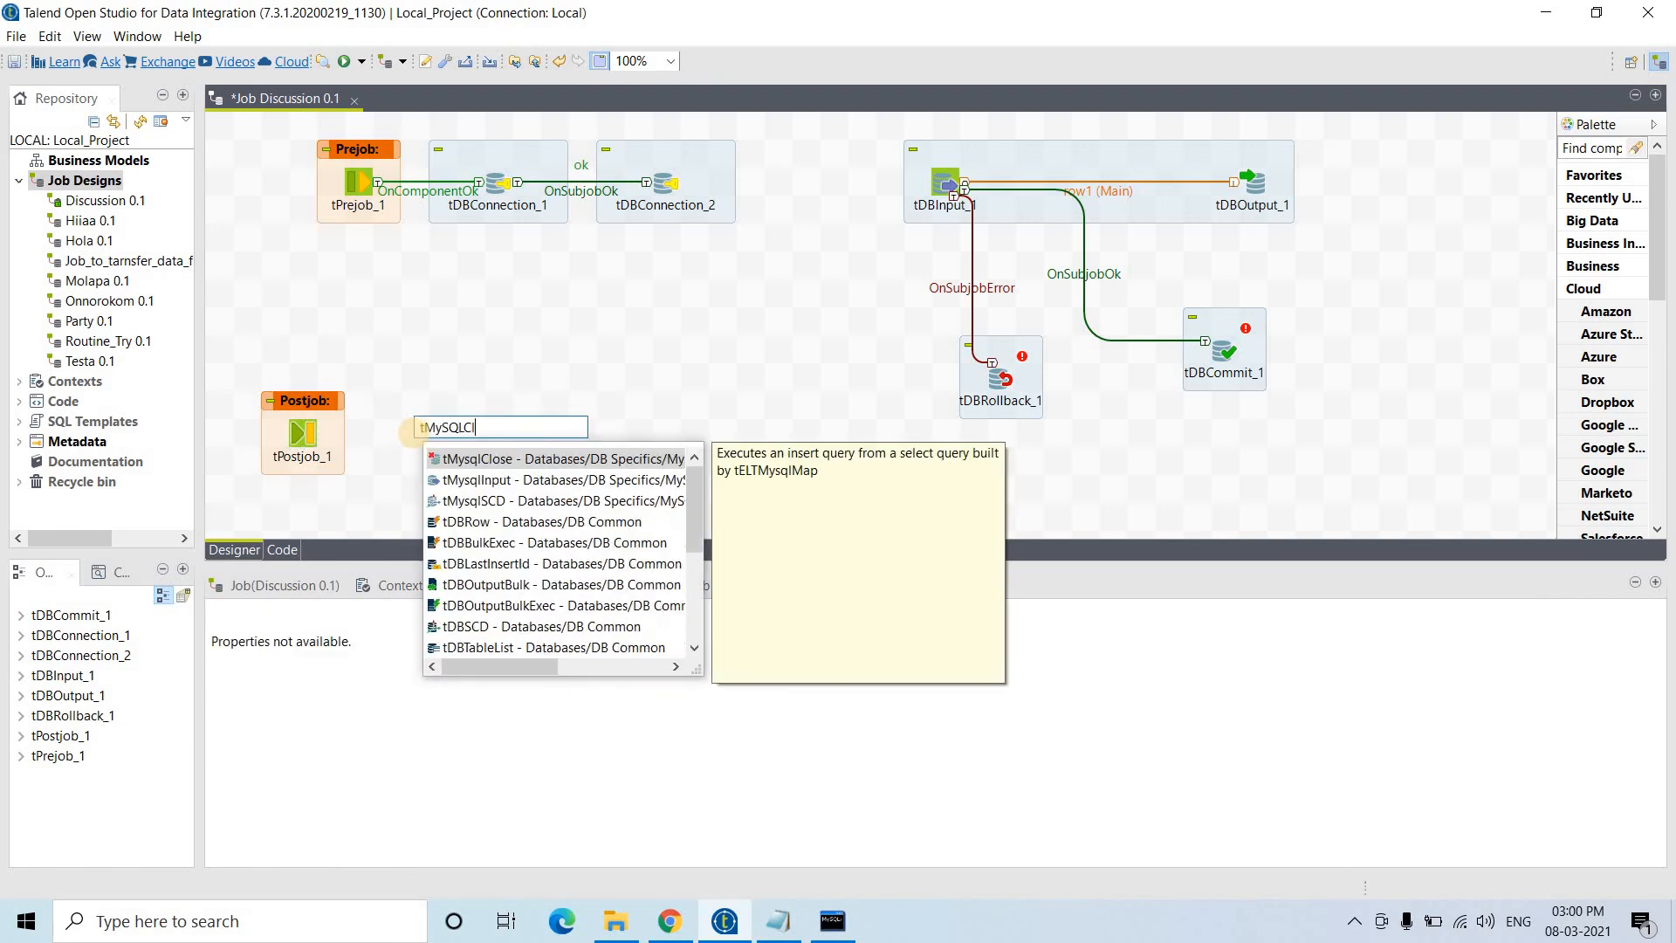
{"action": "type", "text": "ose"}
{"action": "key", "text": "Return"}
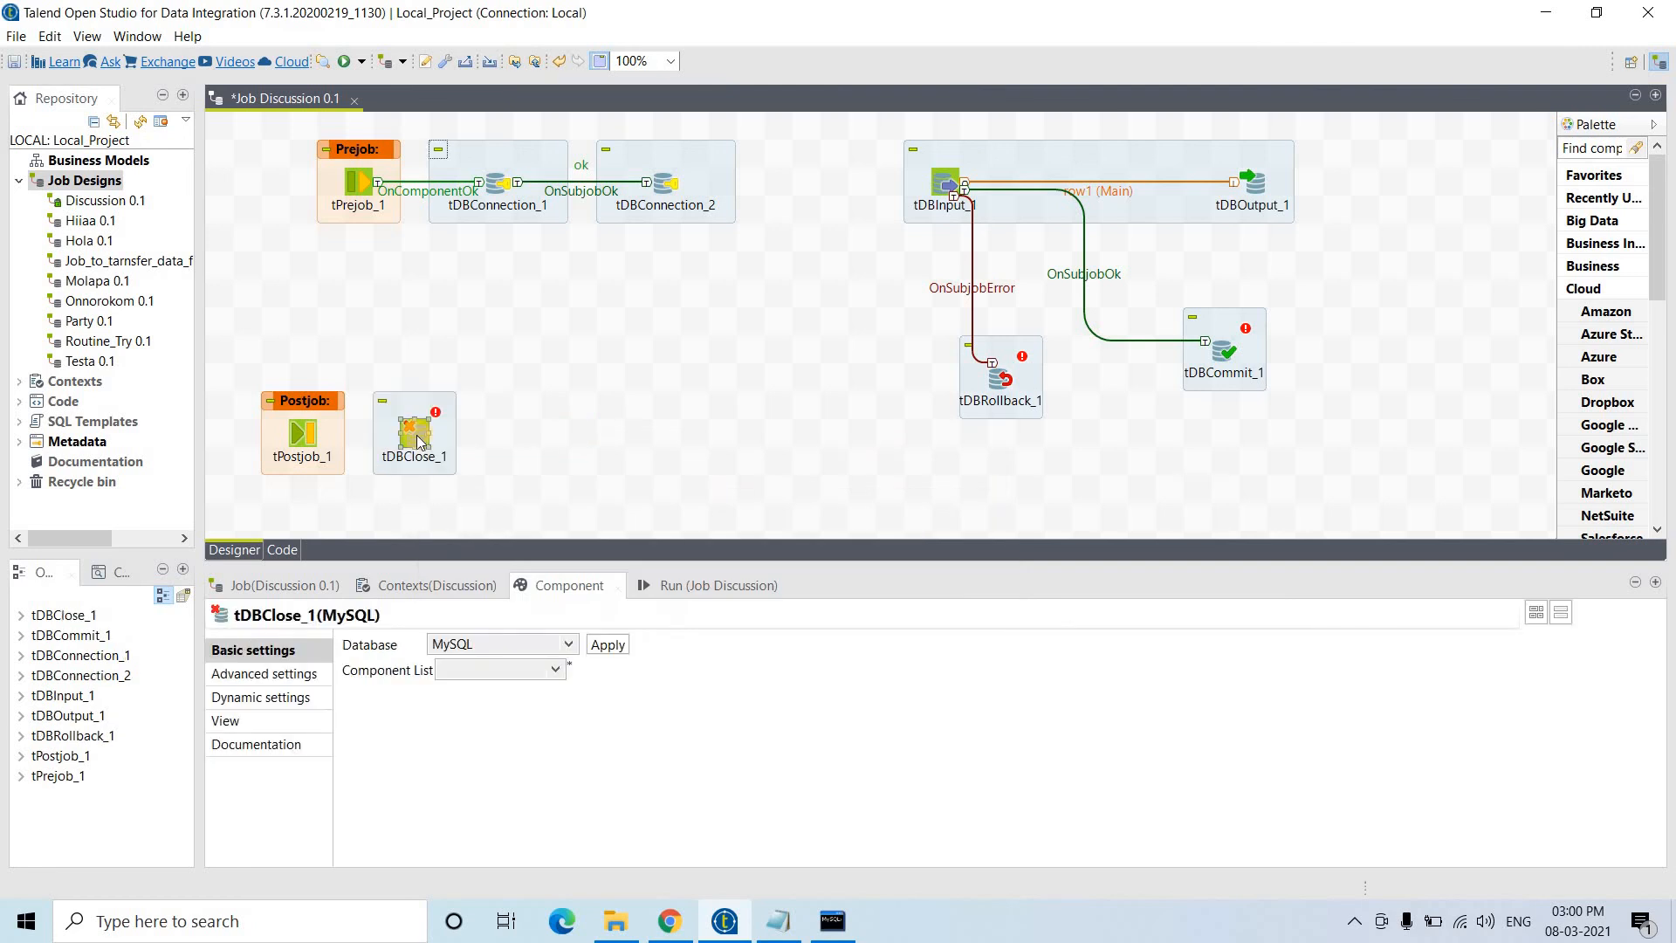
{"action": "left_click_drag", "start_coordinate": [418, 441], "coordinate": [475, 440]}
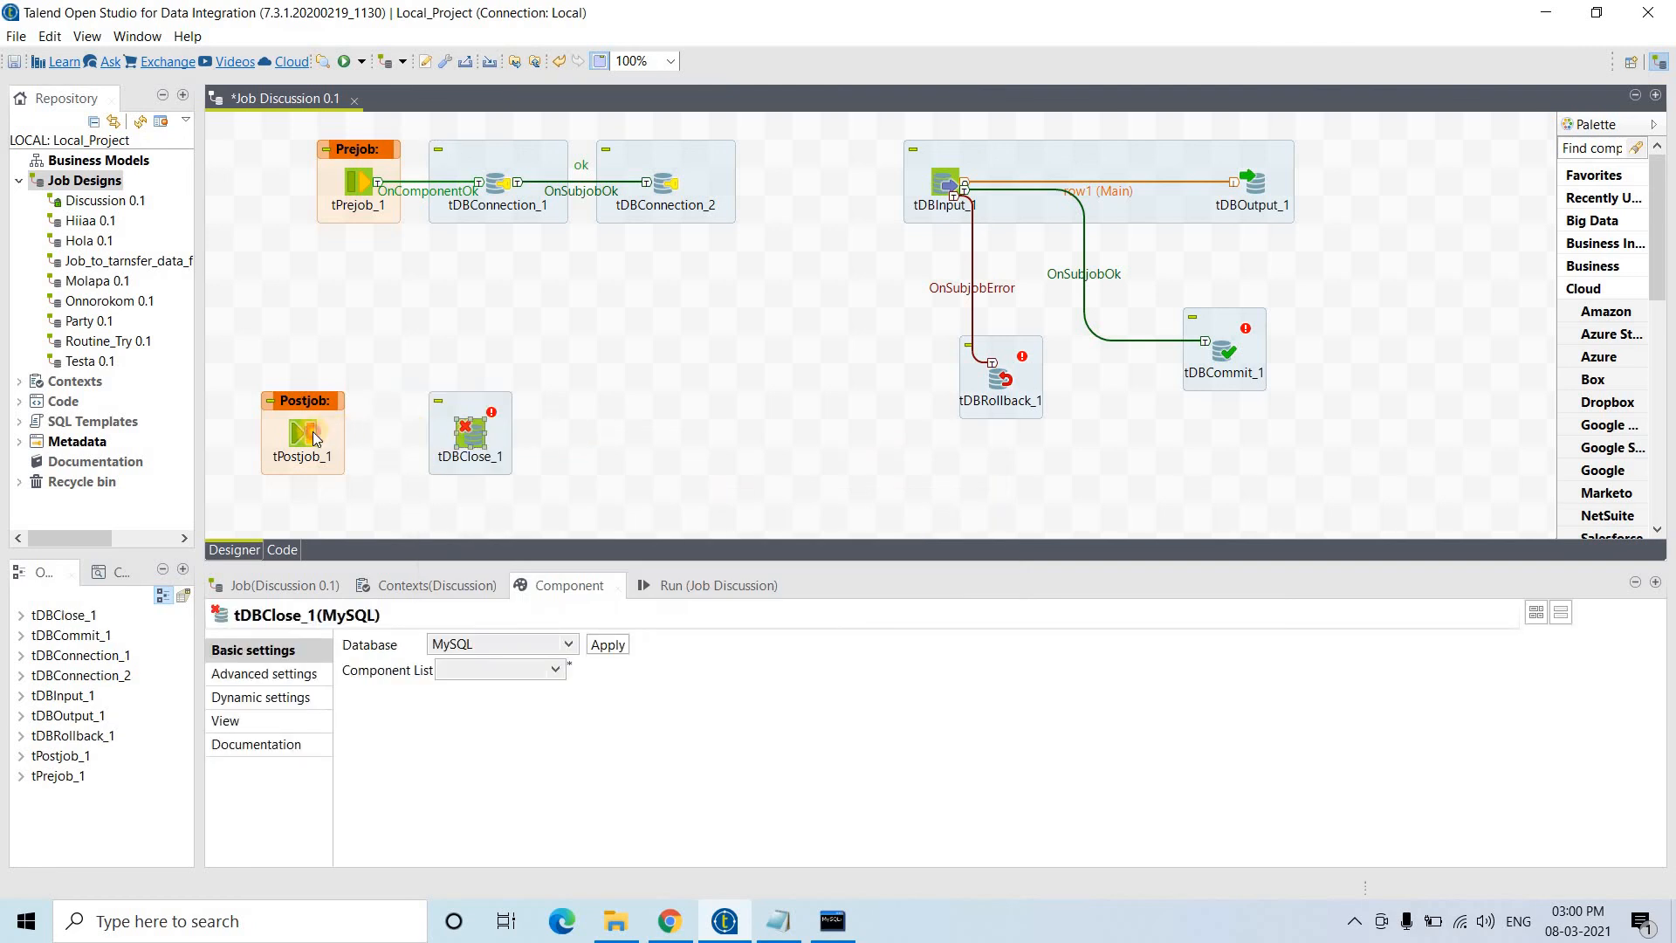
{"action": "right_click", "coordinate": [317, 439]}
{"action": "mouse_move", "coordinate": [536, 442]}
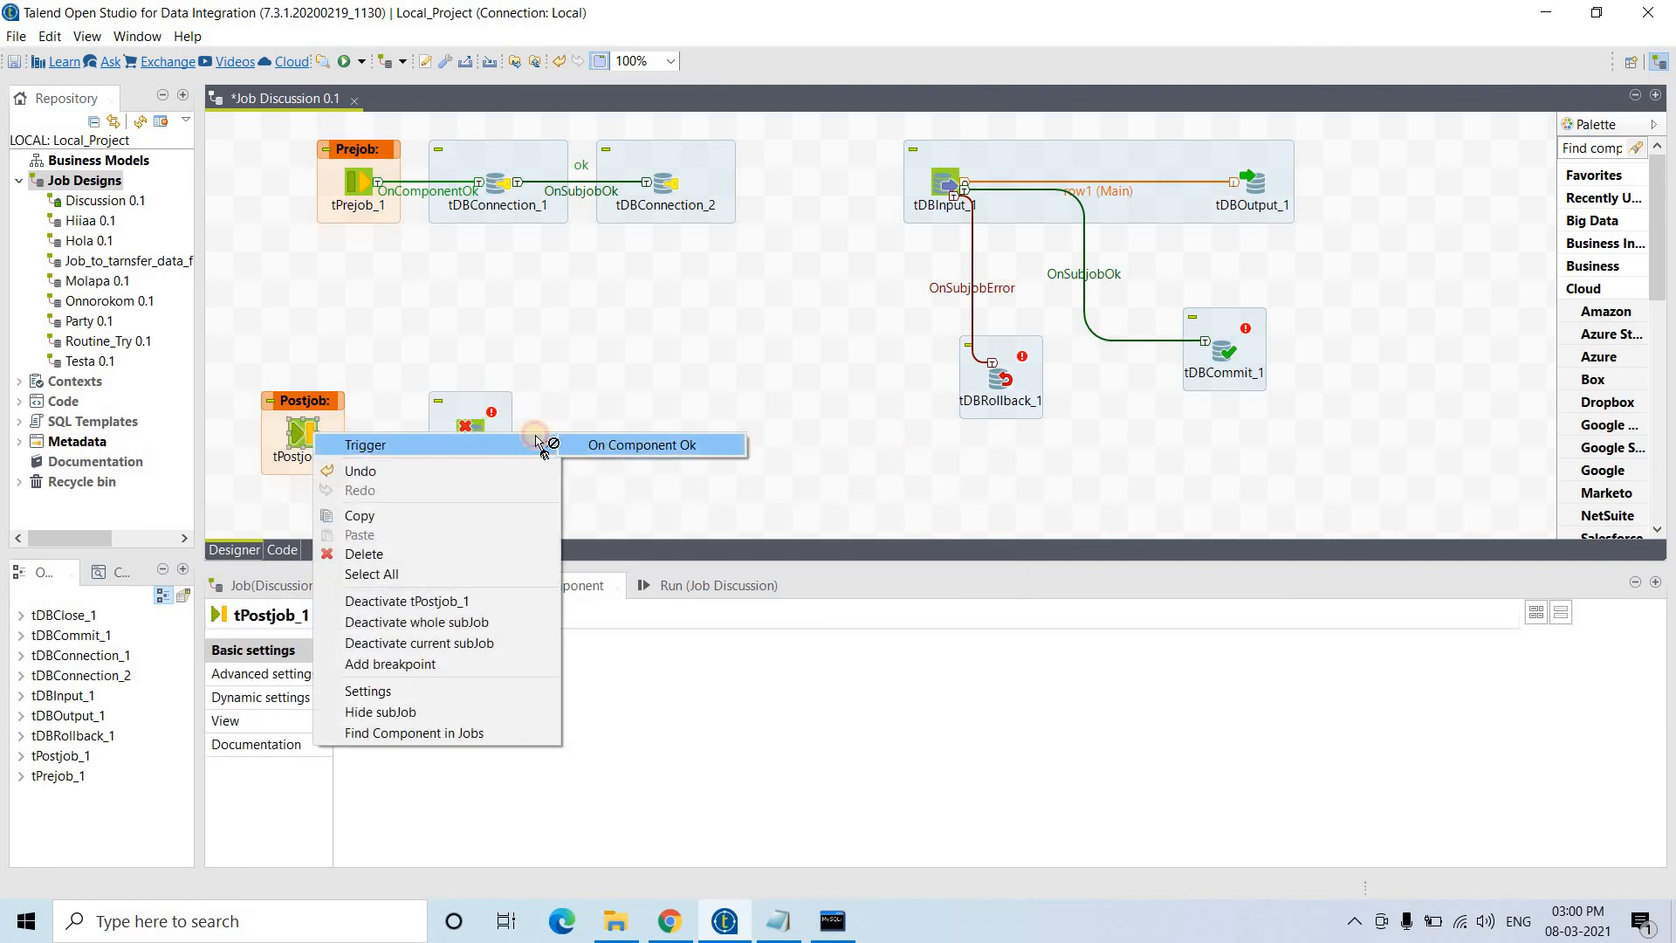
{"action": "left_click", "coordinate": [602, 444]}
{"action": "left_click", "coordinate": [474, 436]}
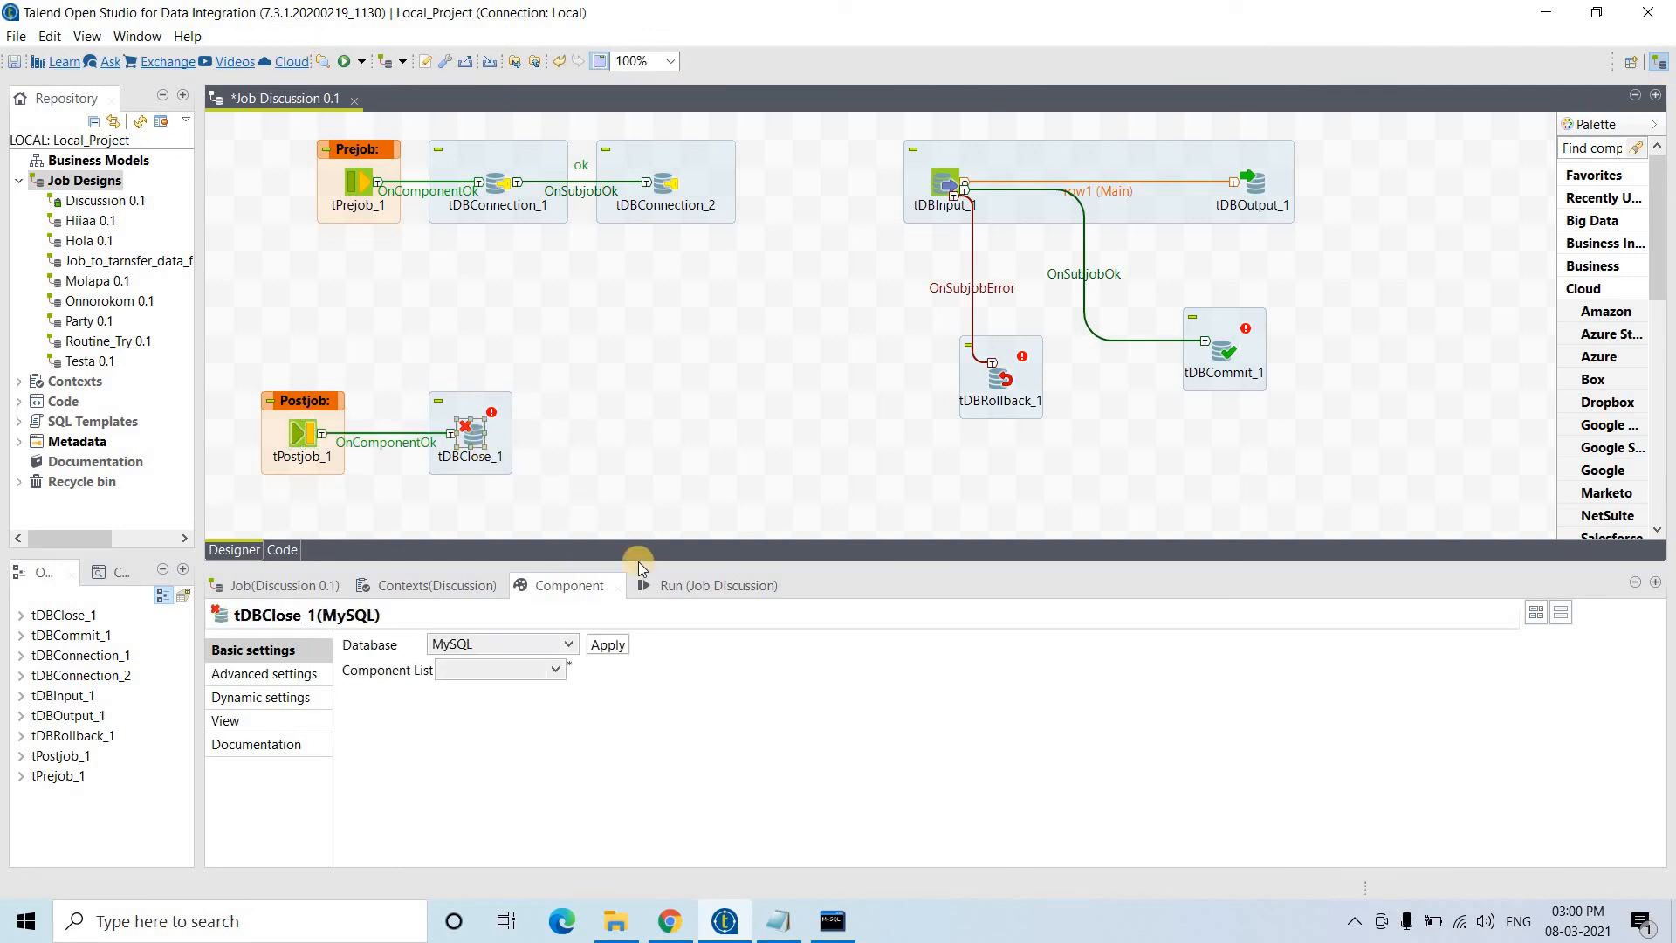
{"action": "left_click", "coordinate": [495, 677]}
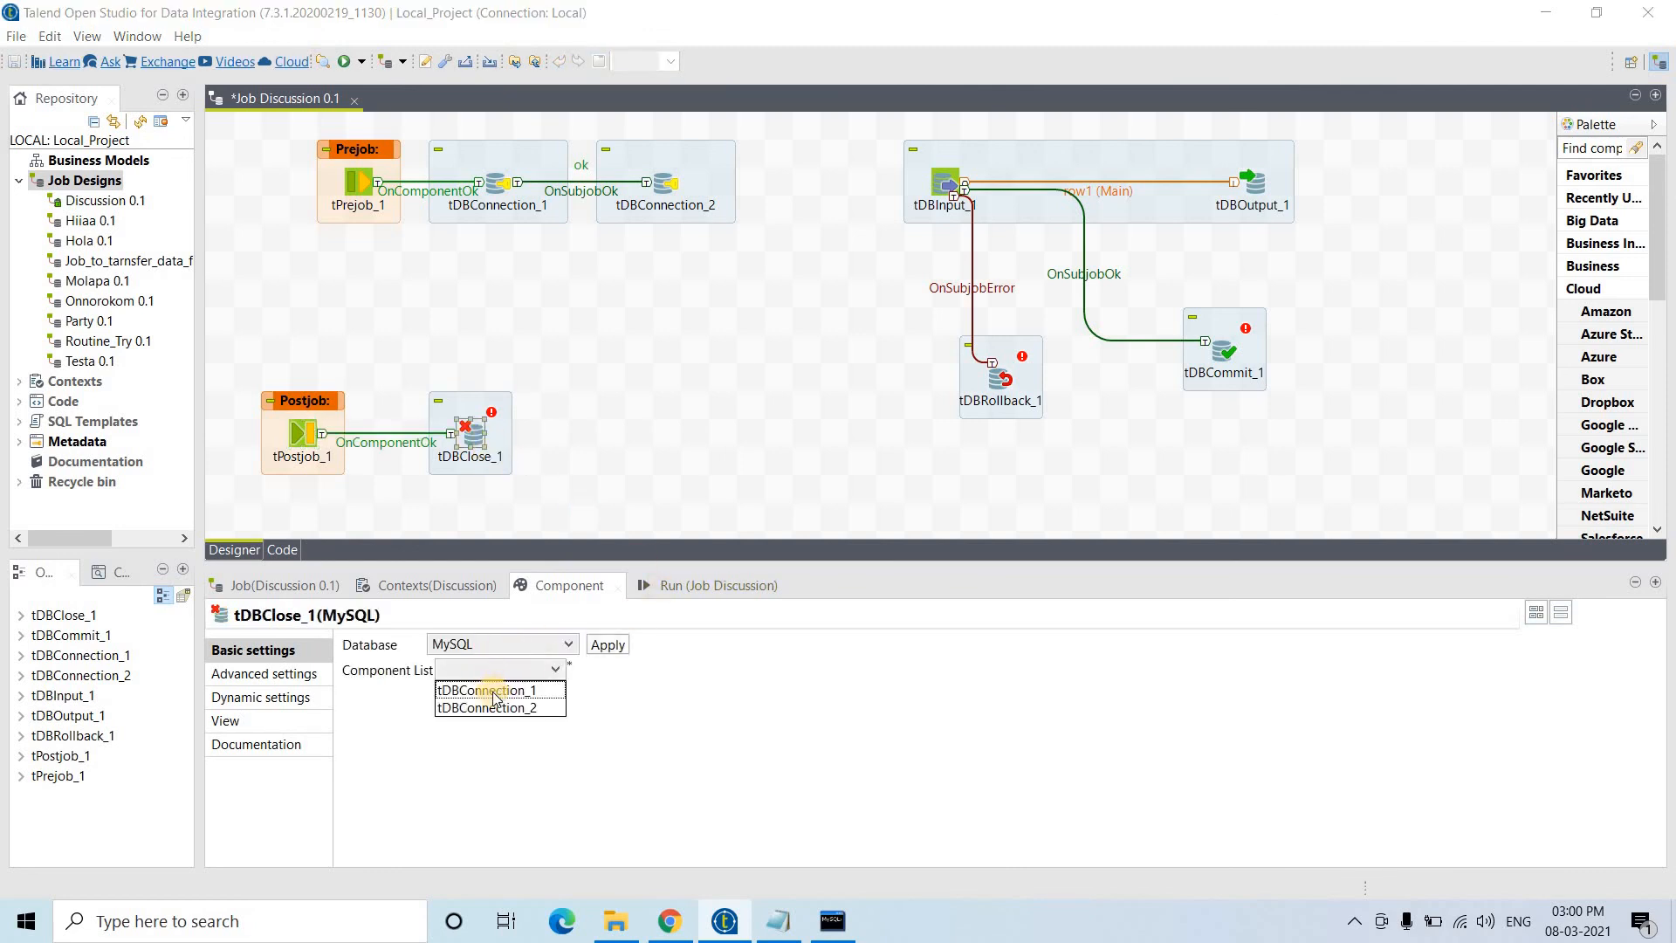
{"action": "left_click", "coordinate": [489, 687]}
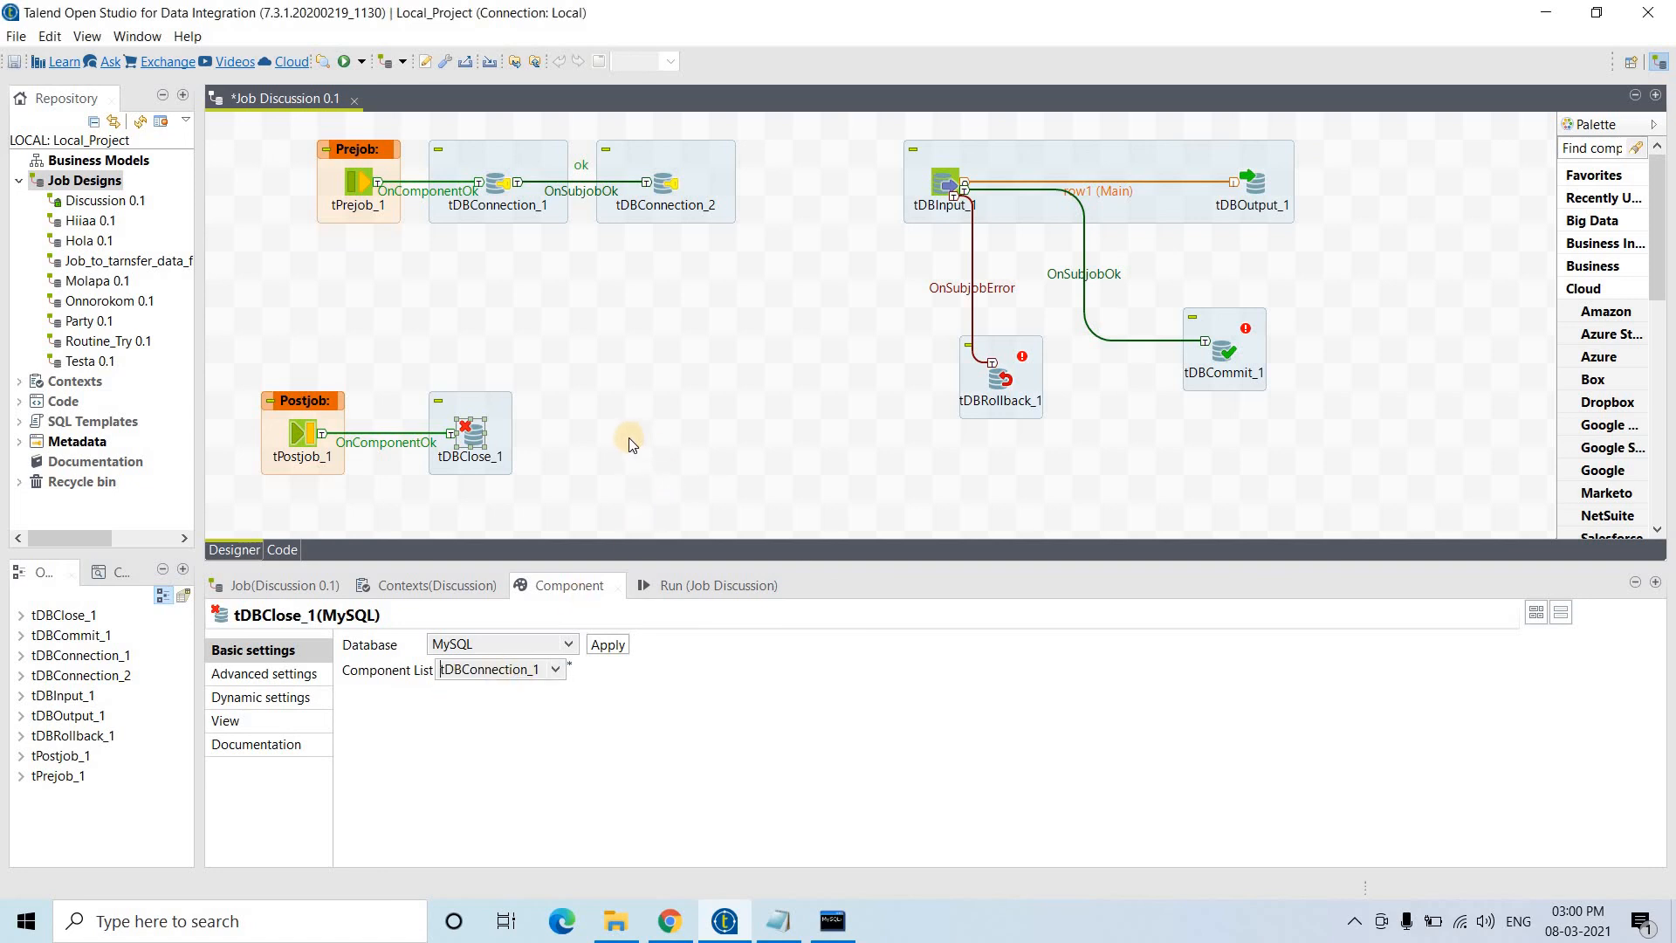
- Add tDBClose_2, trigger it from tDBClose_1 on subjob OK, and have it close tDBConnection_2
{"action": "left_click", "coordinate": [628, 437]}
{"action": "type", "text": "tD"}
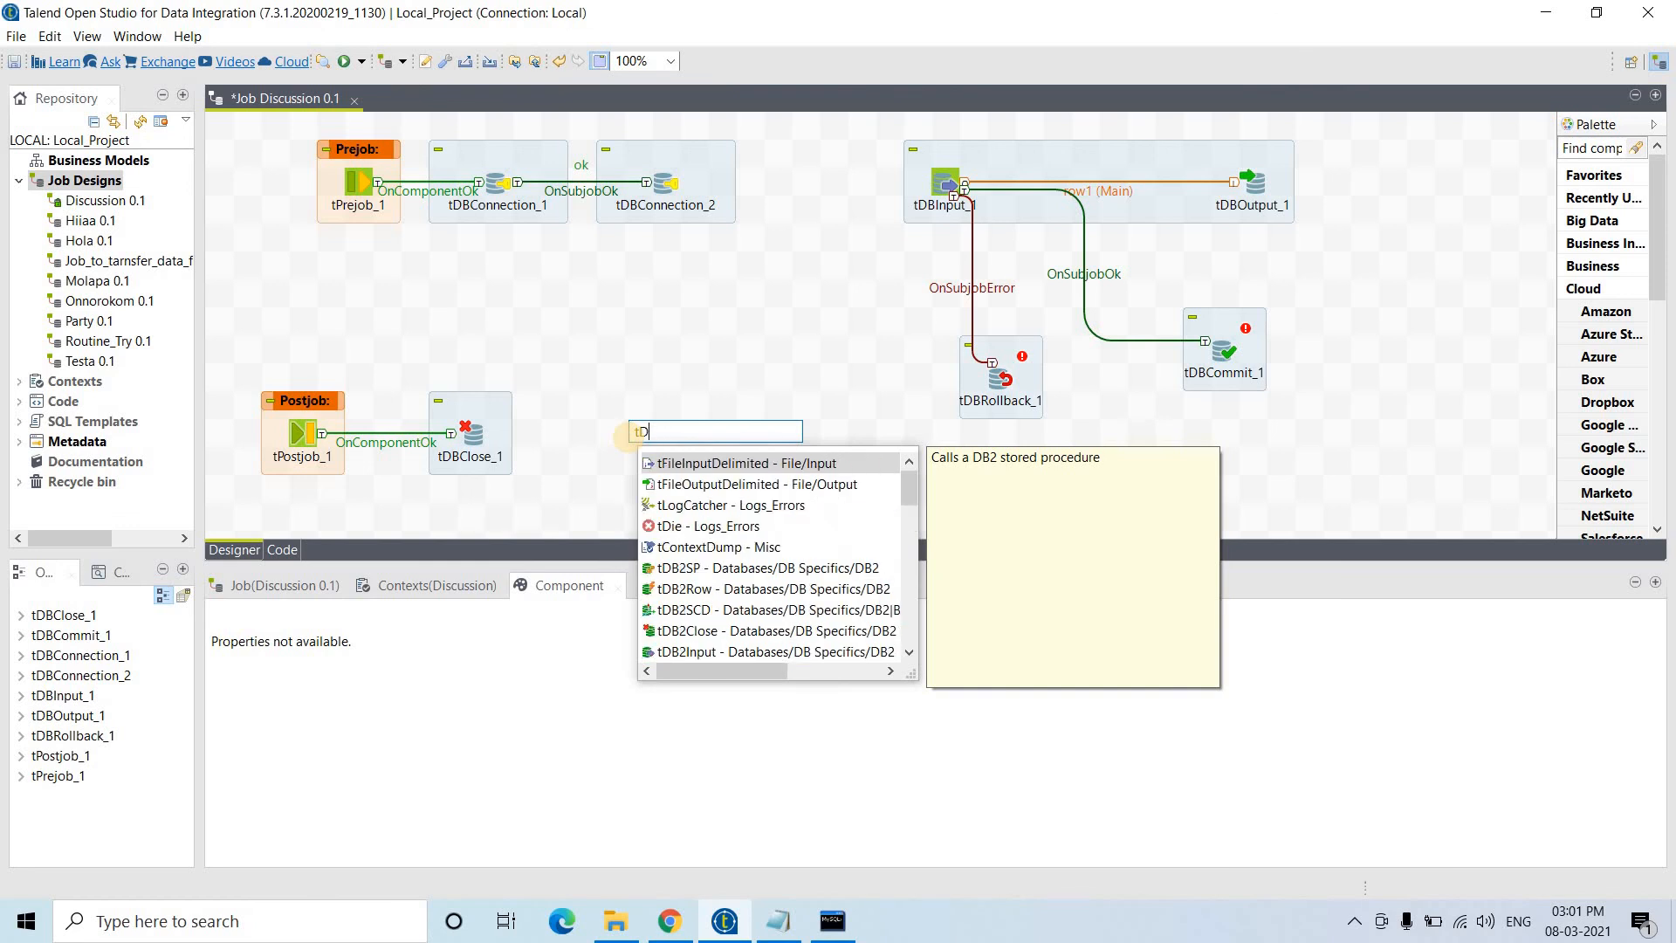
{"action": "key", "text": "BackSpace"}
{"action": "type", "text": "MySQLClose"}
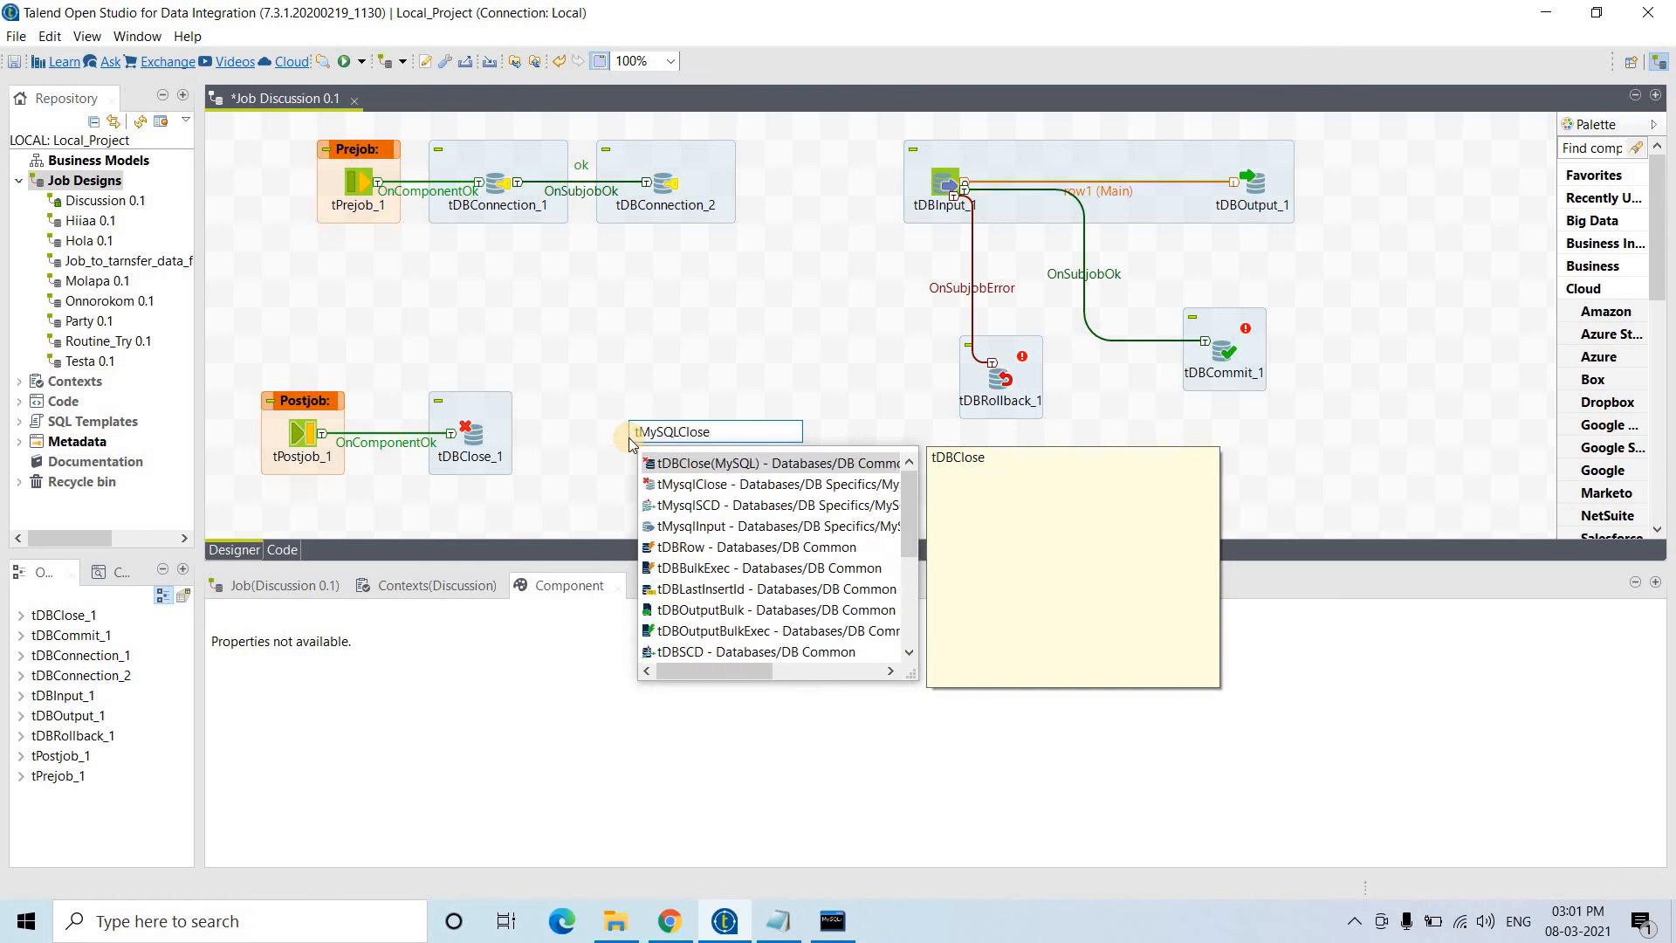
{"action": "key", "text": "Return"}
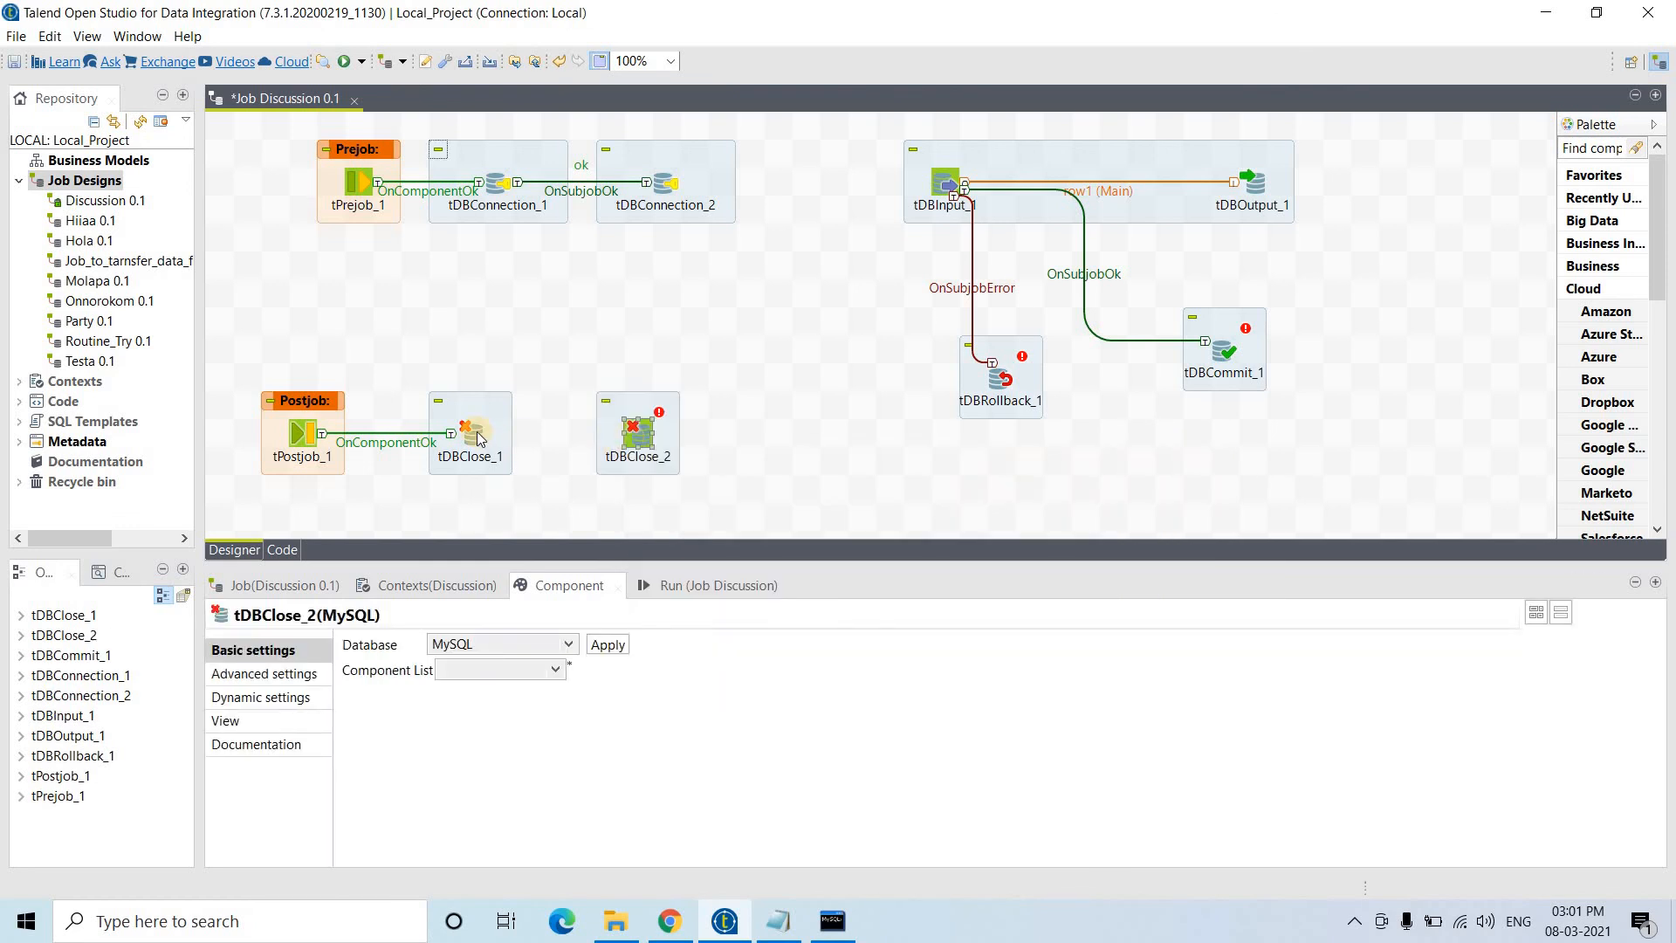
{"action": "right_click", "coordinate": [477, 433]}
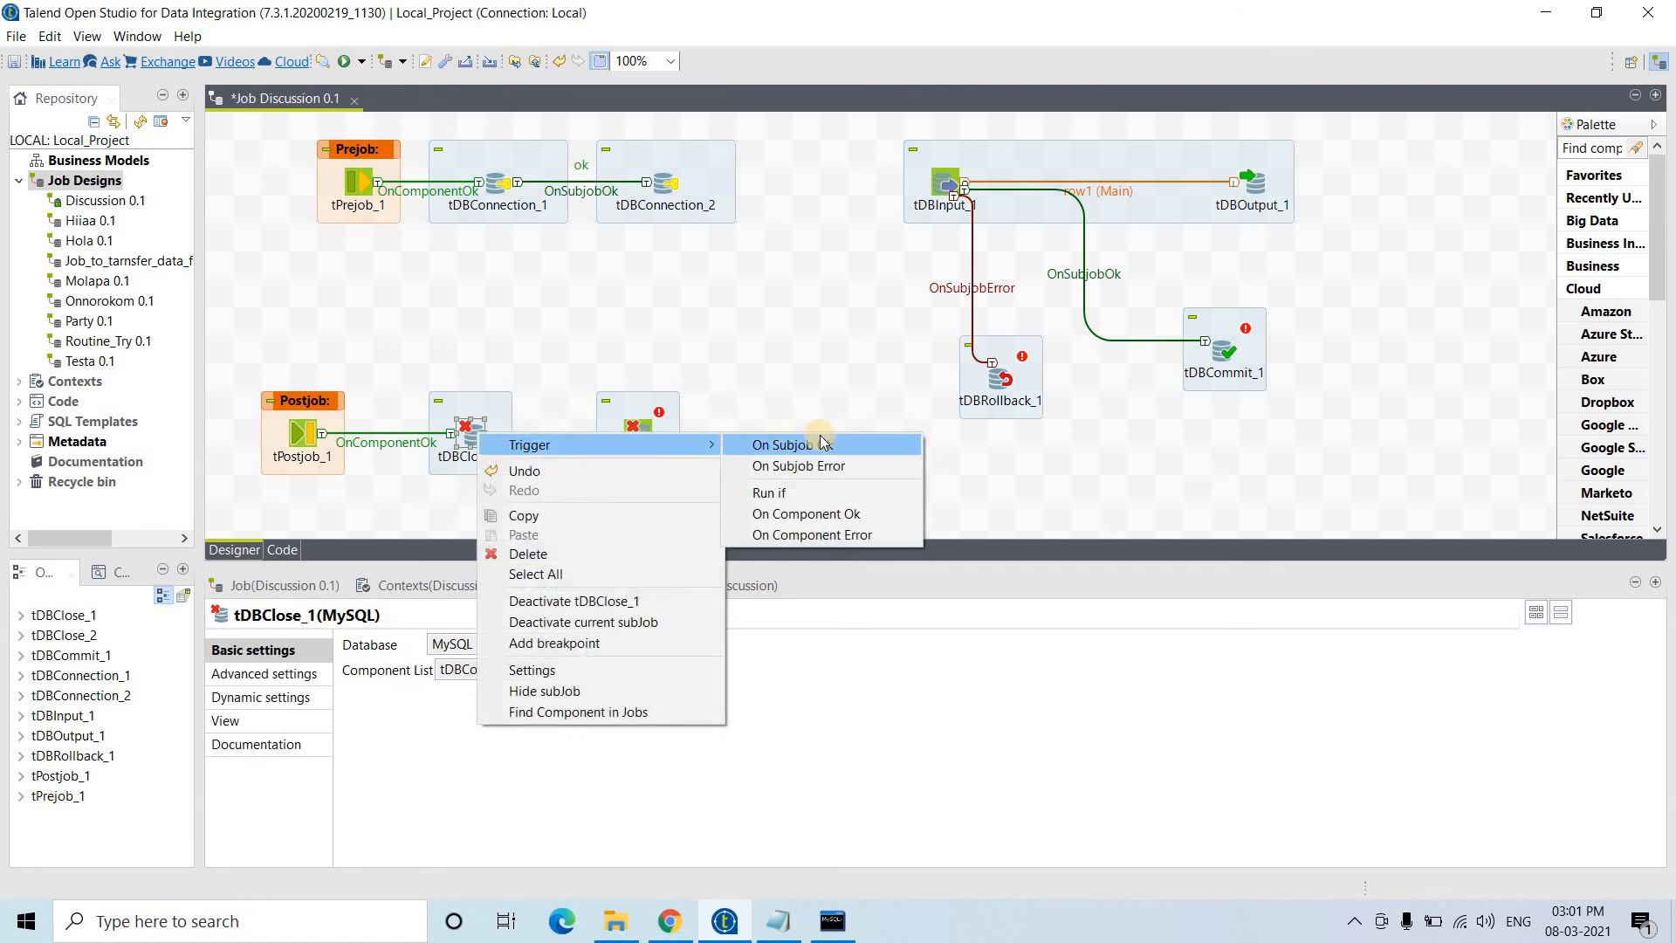
{"action": "left_click", "coordinate": [816, 439]}
{"action": "left_click", "coordinate": [647, 436]}
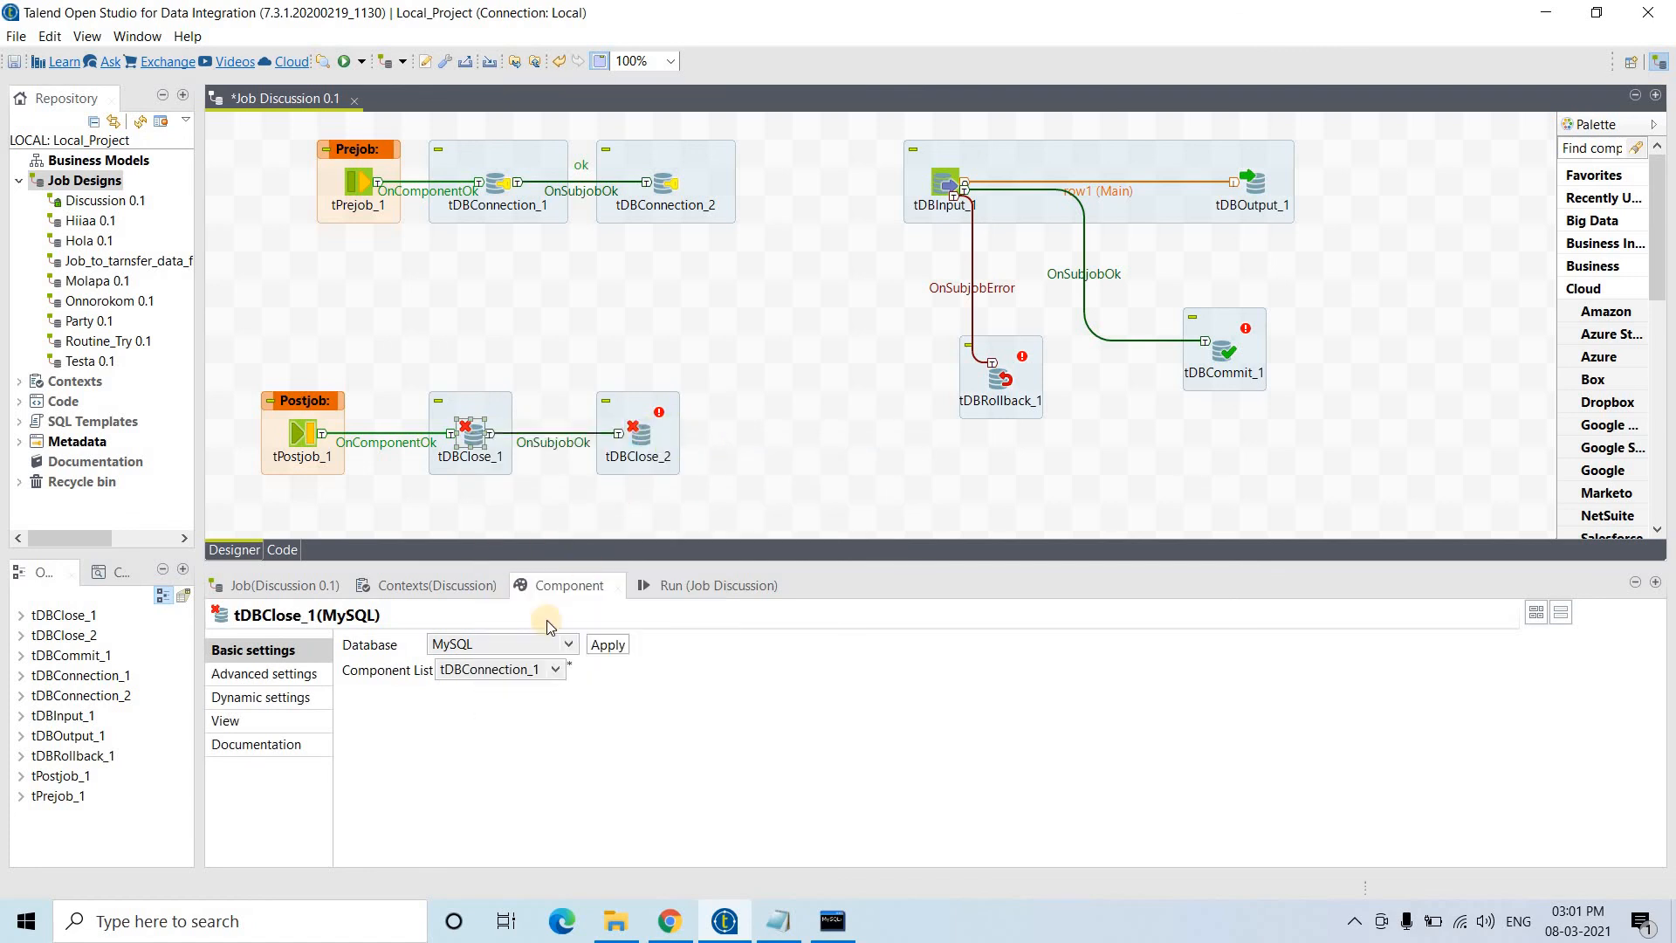
{"action": "left_click", "coordinate": [489, 670]}
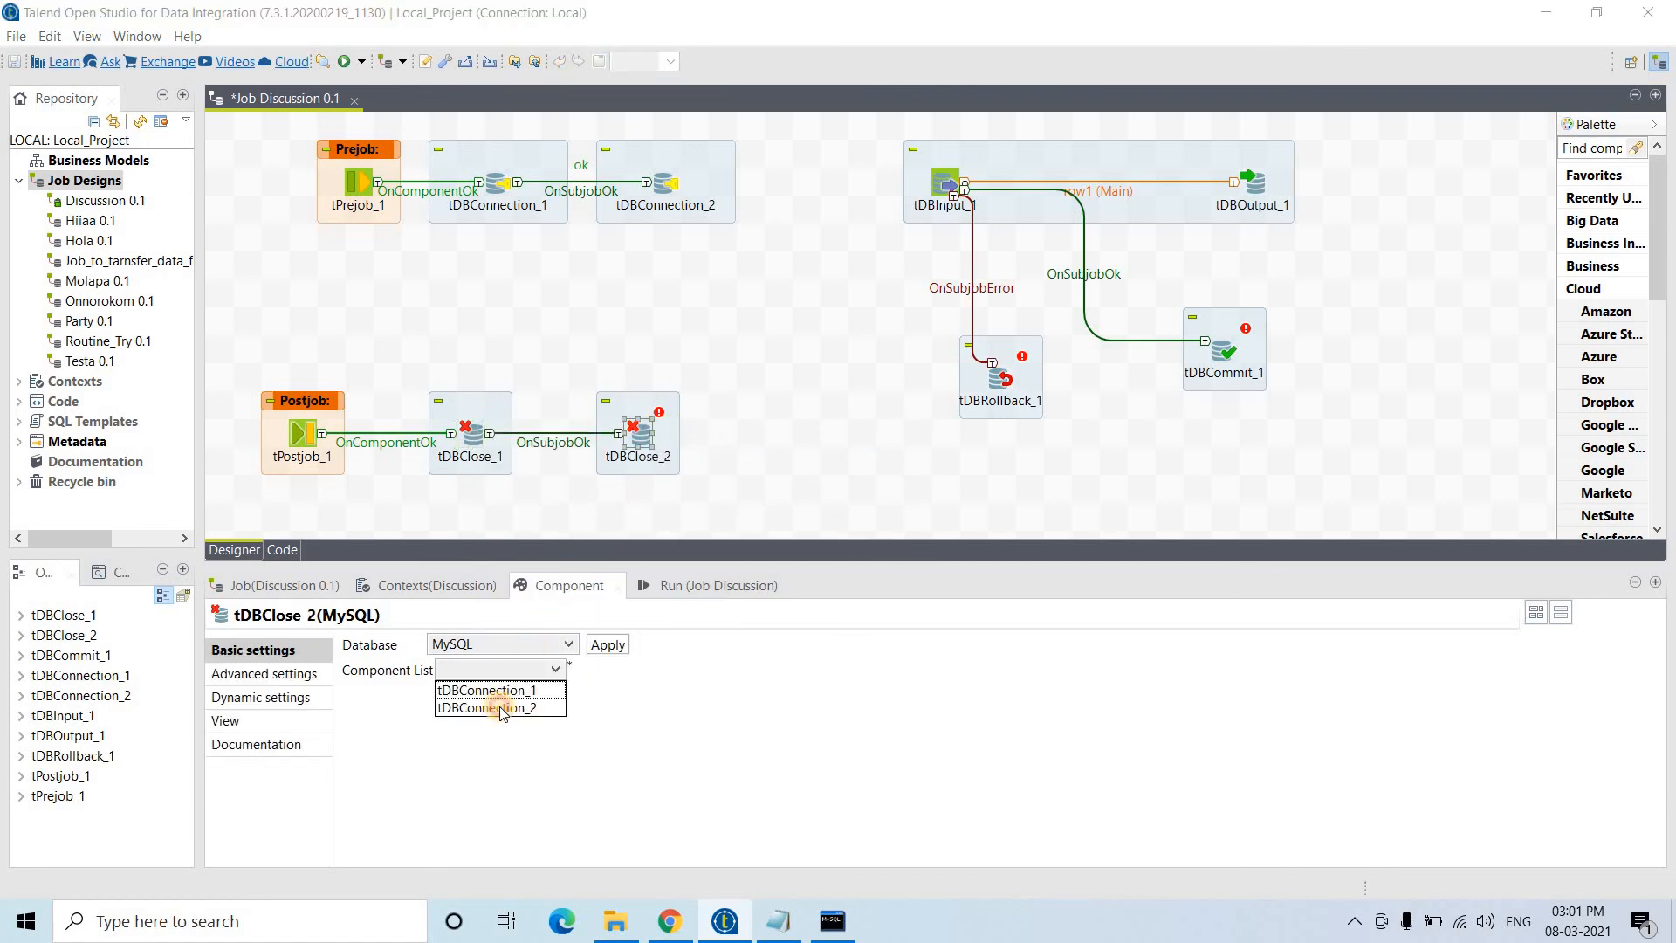
{"action": "left_click", "coordinate": [502, 708]}
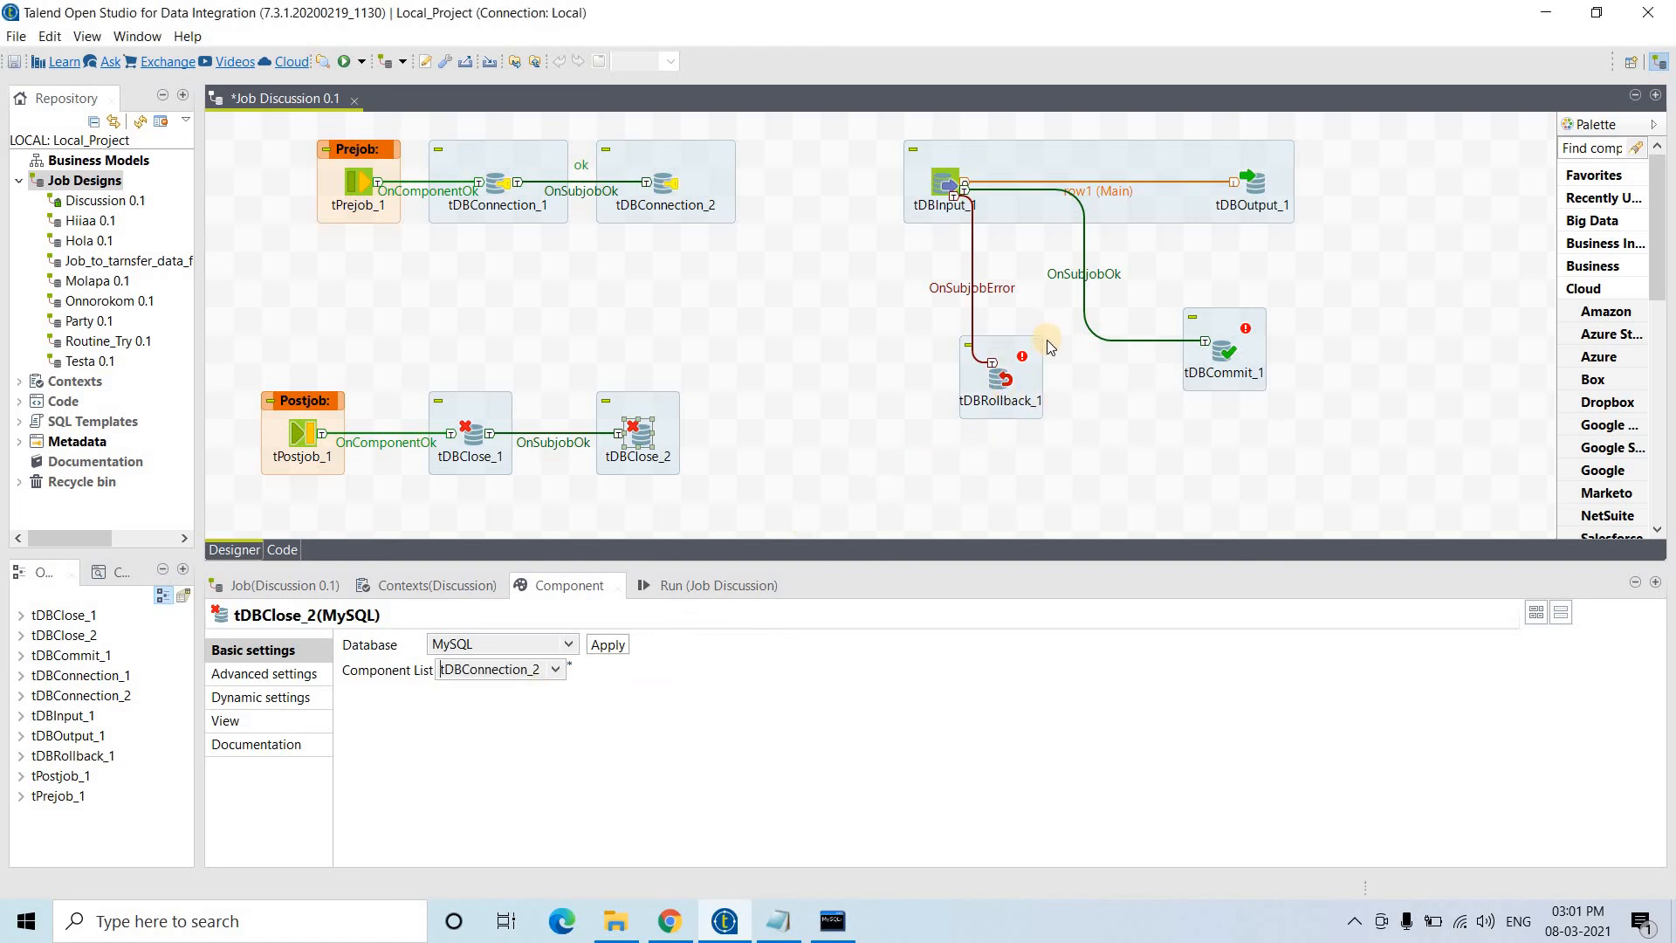
{"action": "left_click", "coordinate": [999, 377]}
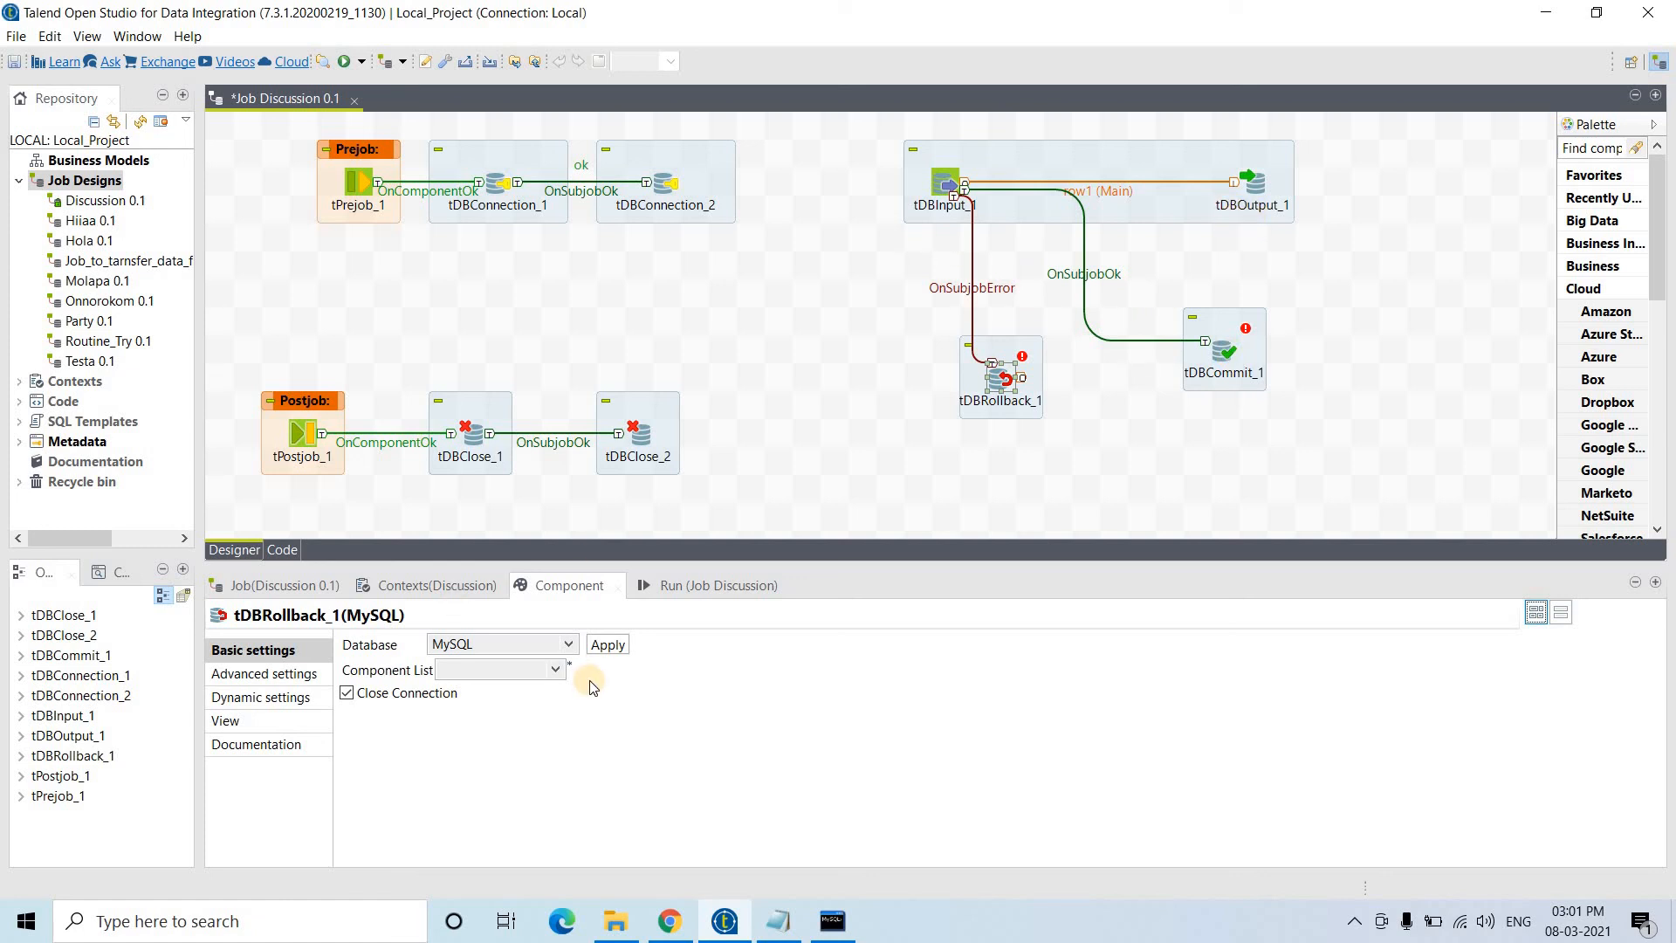
- Set the Component List of both tDBRollback_1 and tDBCommit_1 to tDBConnection_2
{"action": "left_click", "coordinate": [503, 673]}
{"action": "left_click", "coordinate": [496, 704]}
{"action": "left_click", "coordinate": [1231, 354]}
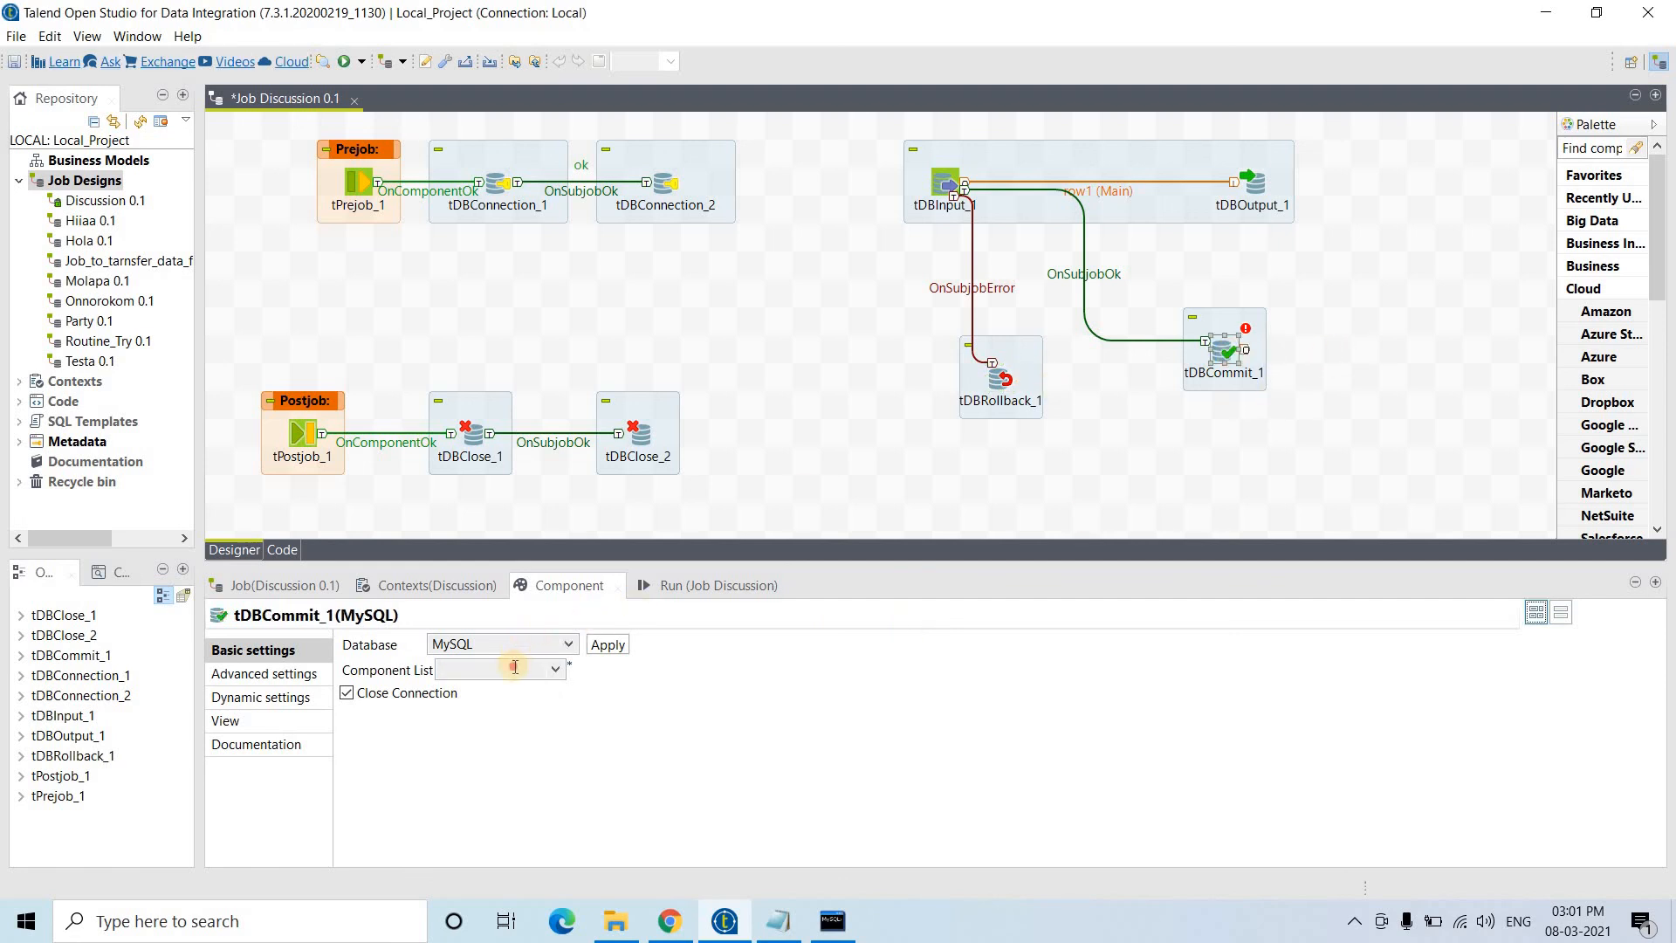
{"action": "left_click", "coordinate": [515, 669]}
{"action": "left_click", "coordinate": [489, 709]}
{"action": "left_click", "coordinate": [824, 311]}
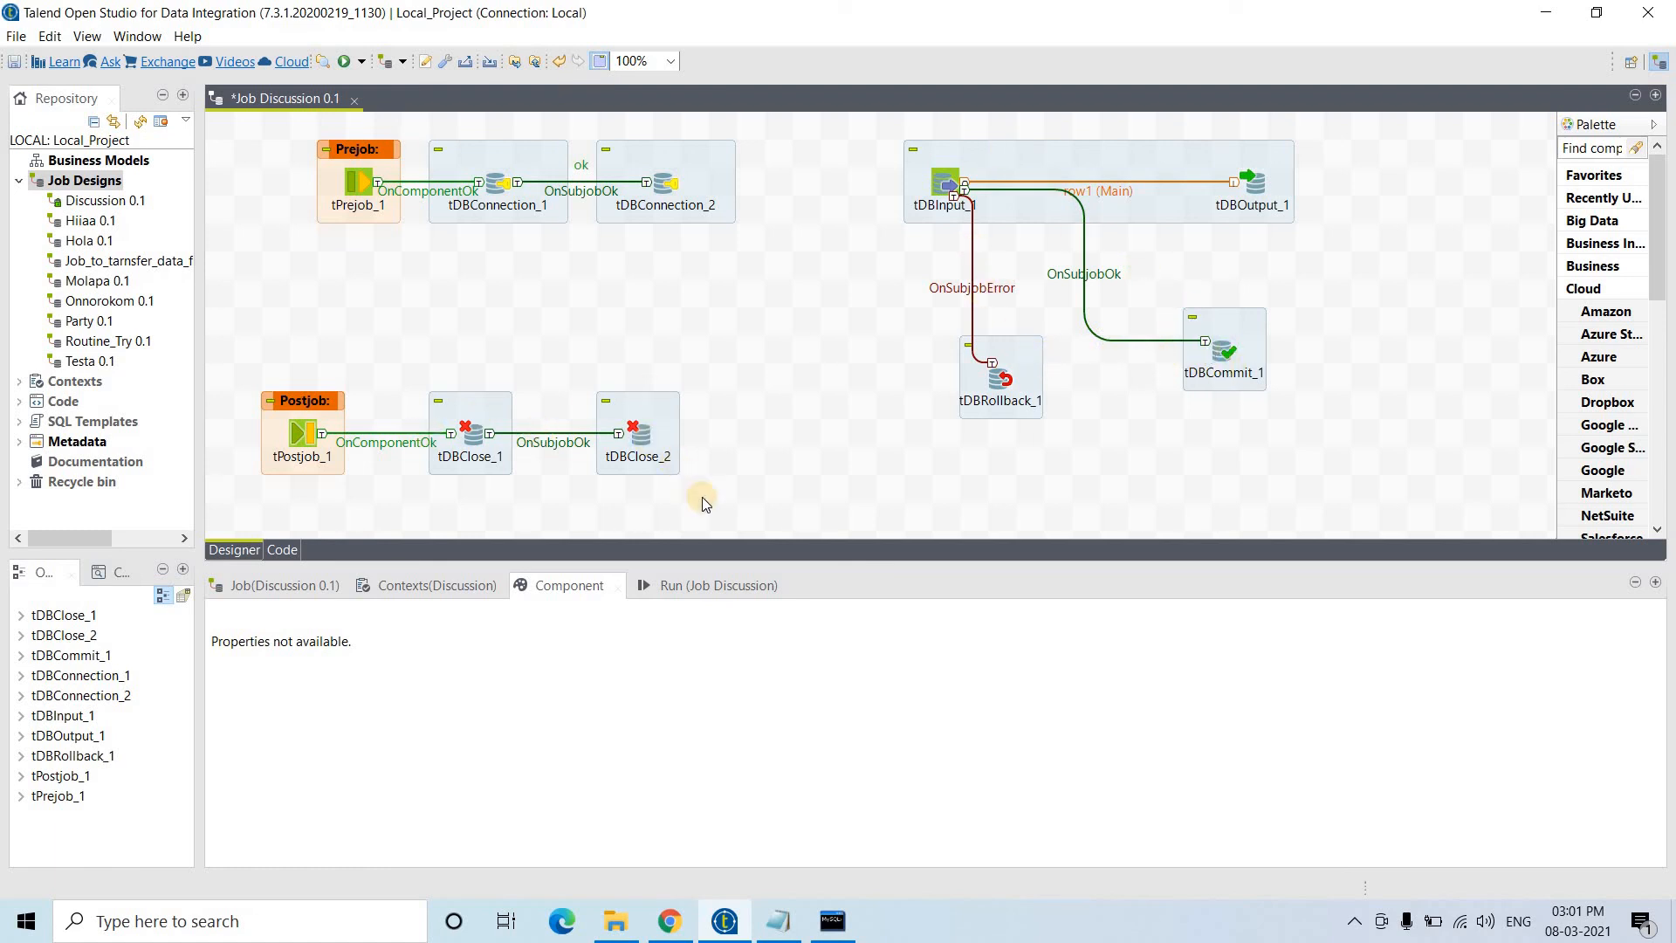
- Clear the Discussion job's previous run log and rerun the MySQL query on target
{"action": "left_click", "coordinate": [708, 581]}
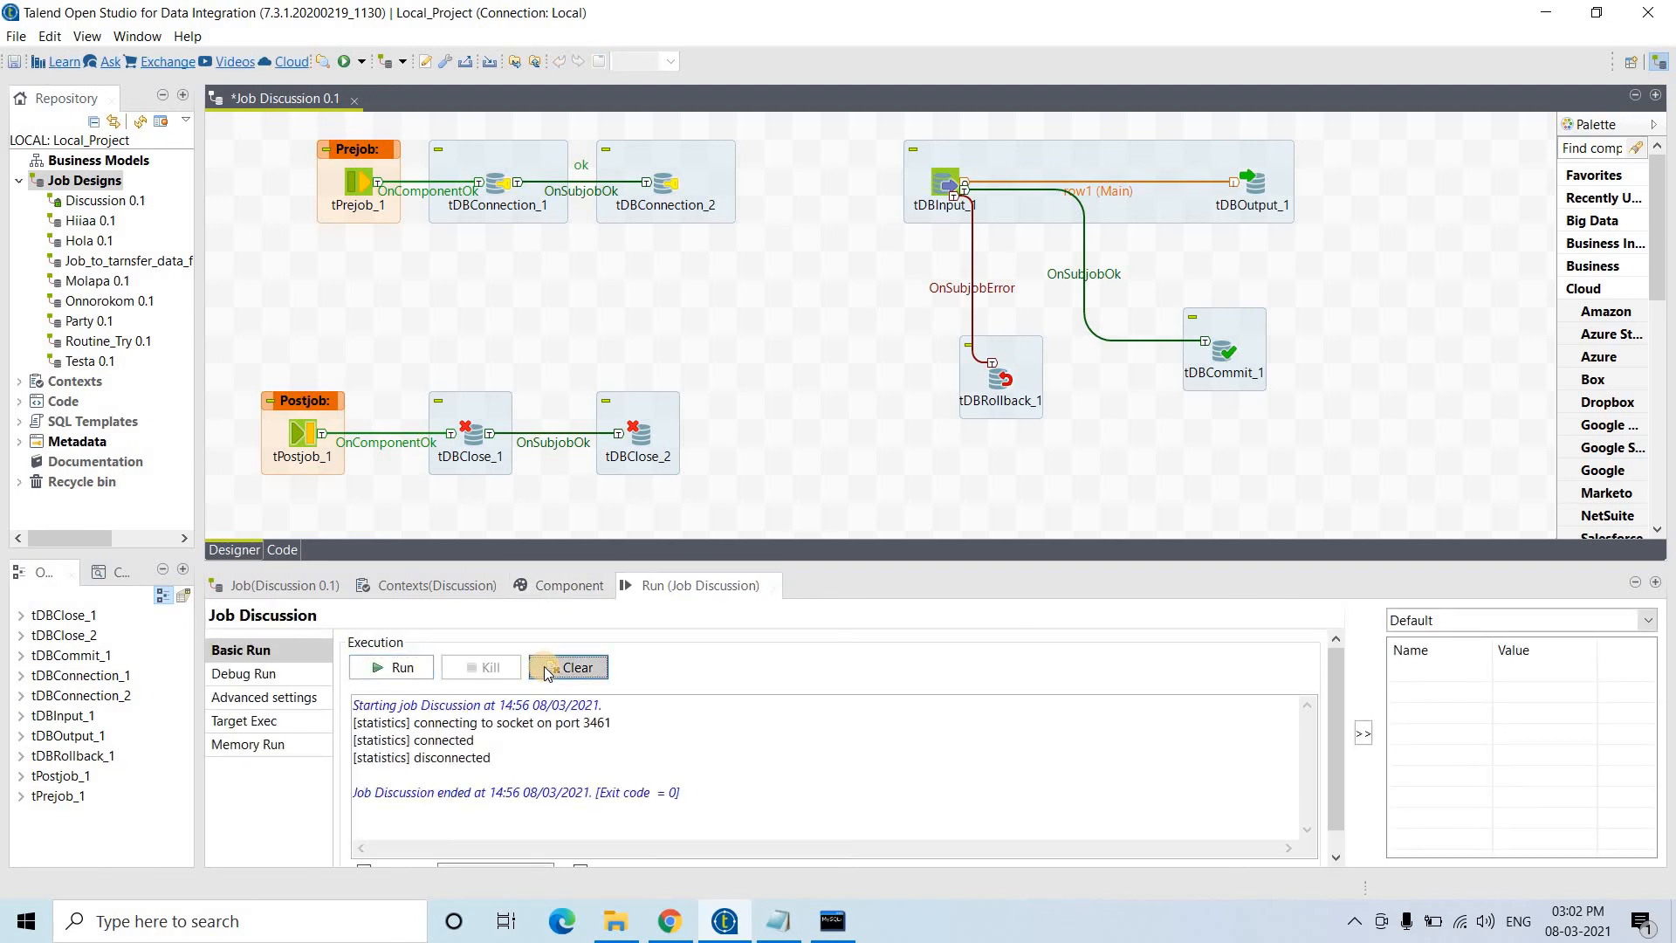
{"action": "left_click", "coordinate": [546, 668]}
{"action": "left_click", "coordinate": [825, 927]}
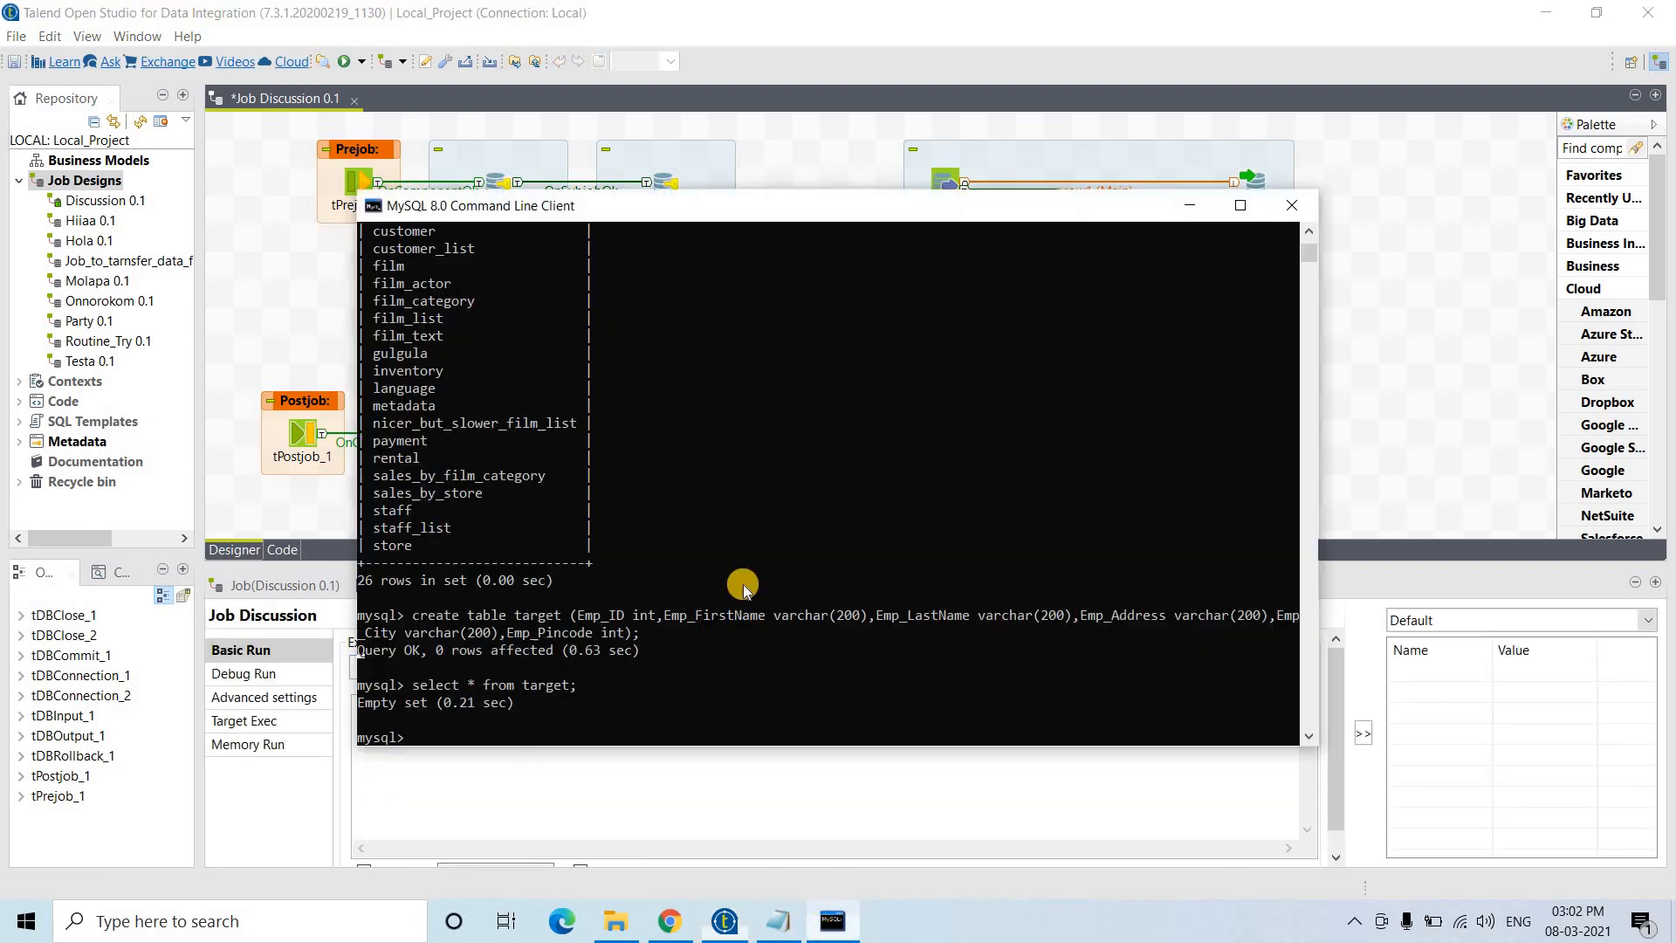
{"action": "key", "text": "Up"}
{"action": "key", "text": "Return"}
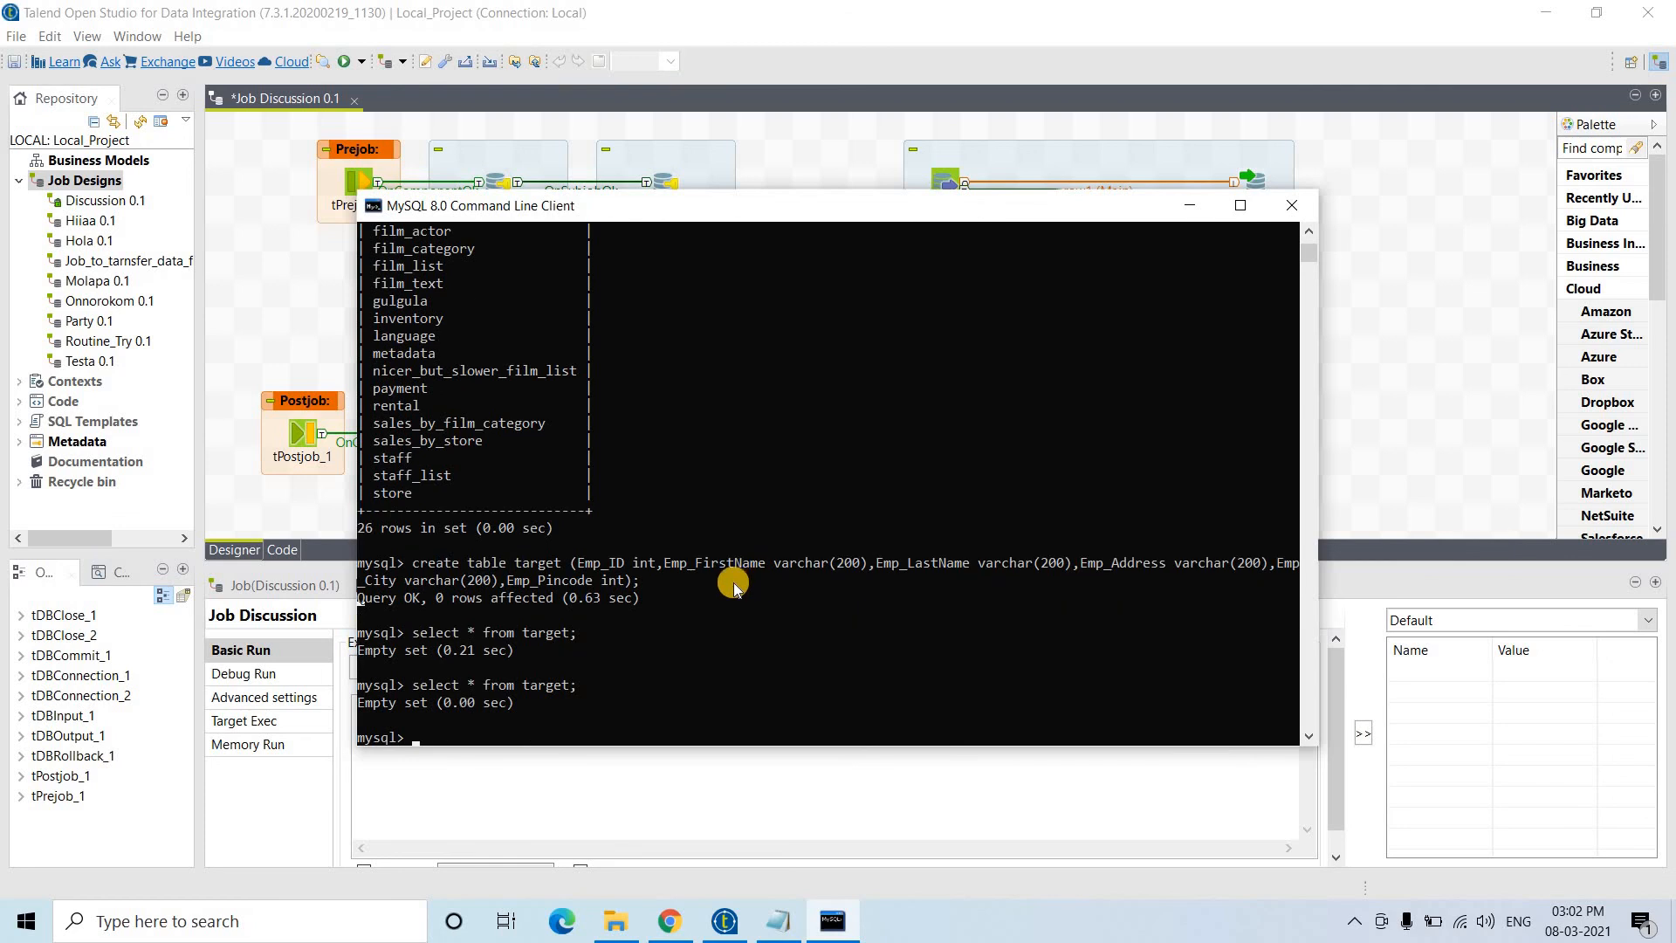
- Scroll through the query results confirming target is still empty, then return to Talend
{"action": "scroll", "coordinate": [716, 468], "scroll_direction": "up", "scroll_amount": 15}
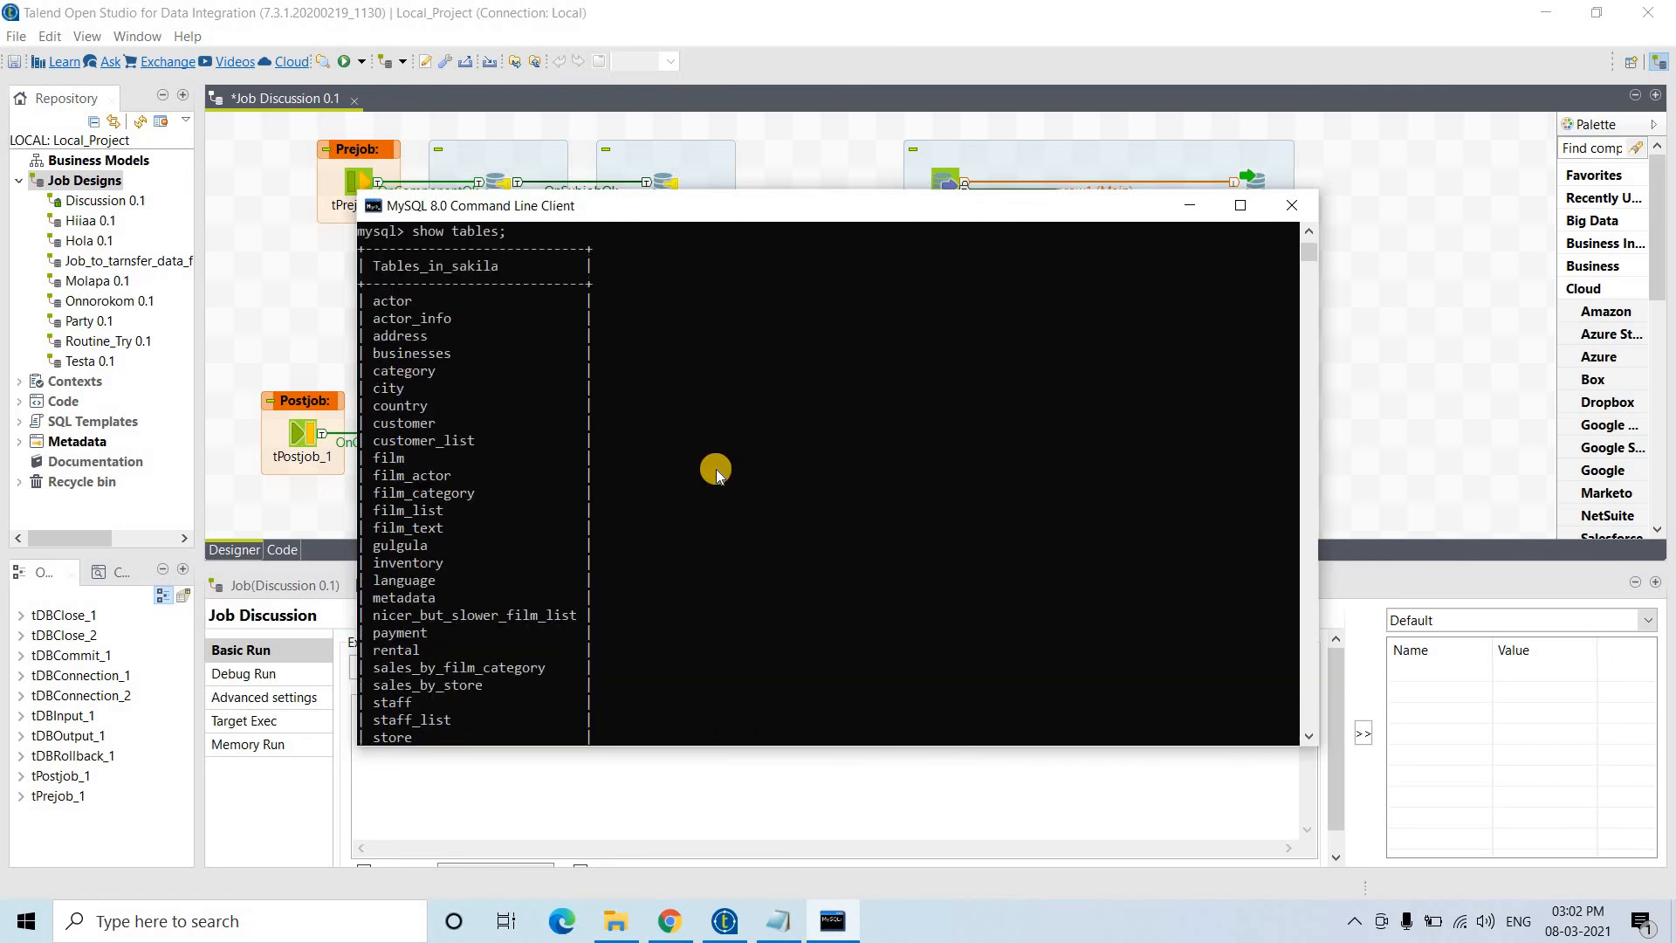
{"action": "scroll", "coordinate": [716, 469], "scroll_direction": "down", "scroll_amount": 4}
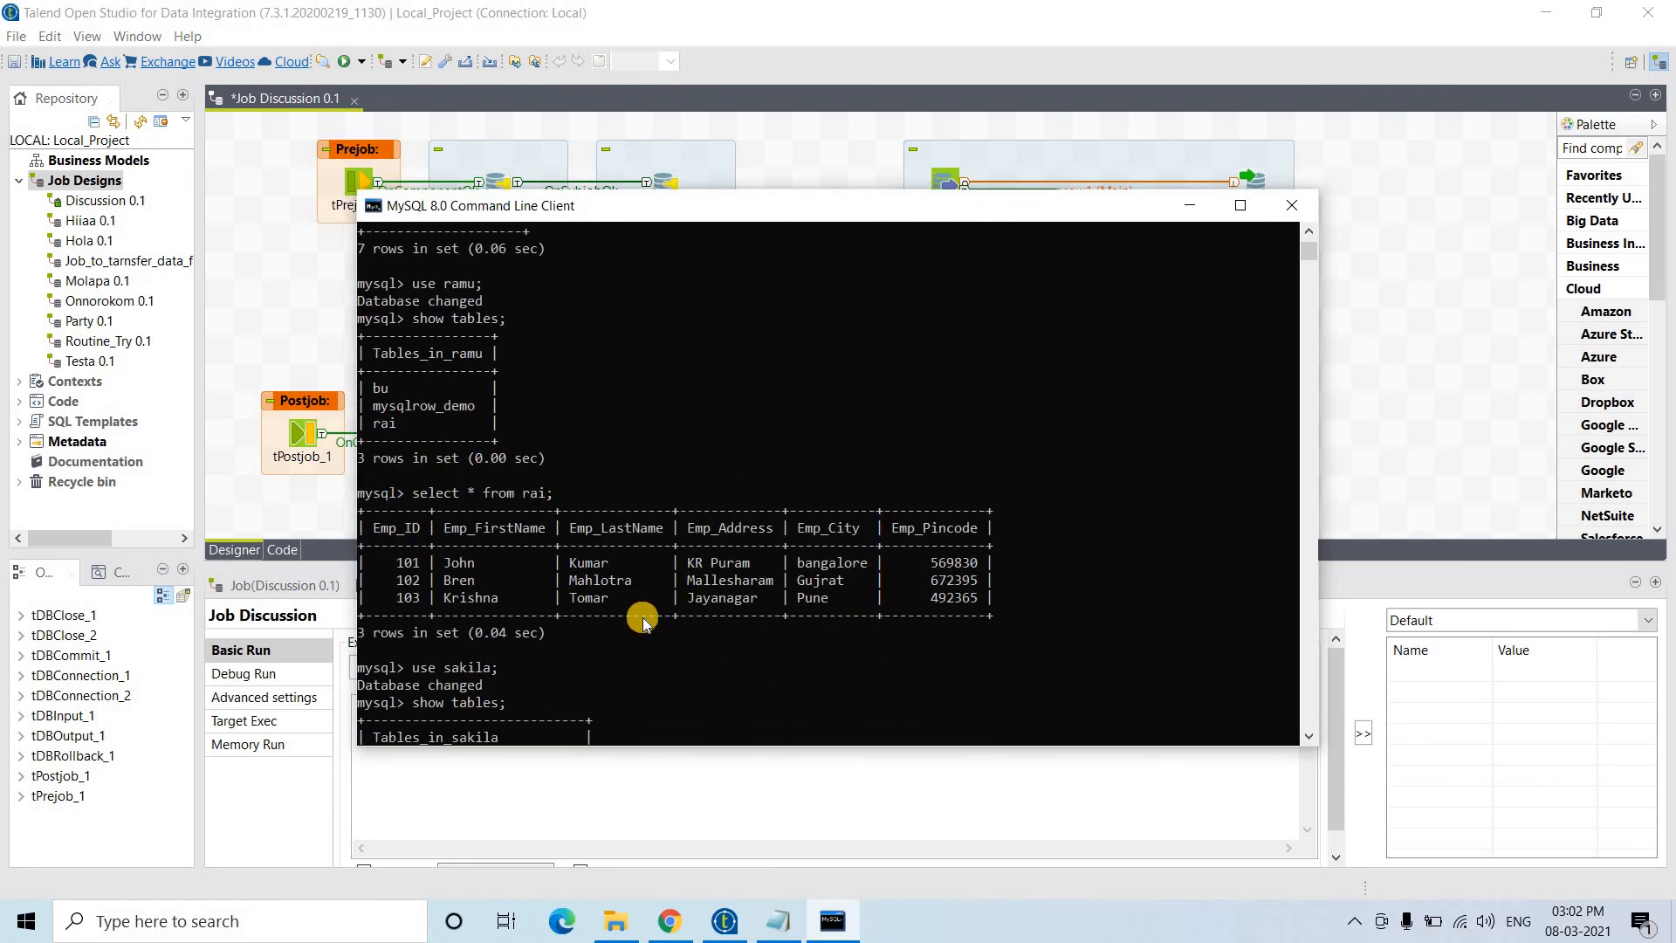
{"action": "scroll", "coordinate": [643, 622], "scroll_direction": "down", "scroll_amount": 6}
{"action": "left_click", "coordinate": [585, 799]}
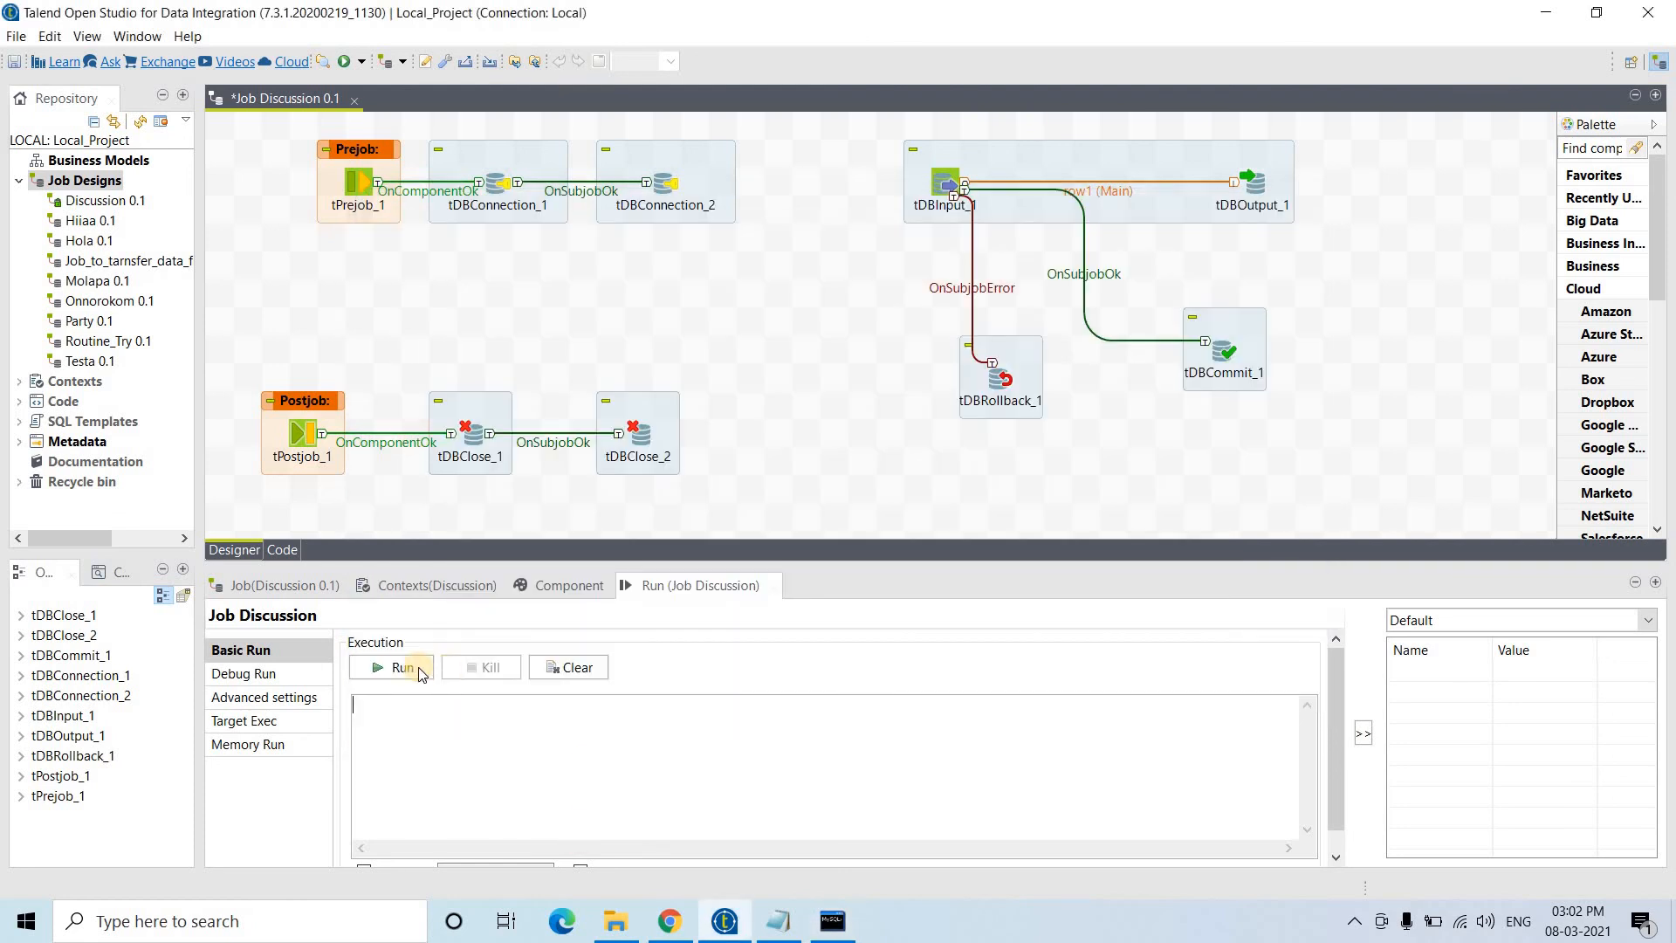
- Run the Discussion job (3 rows, exit code 0) and recall the target query in MySQL
{"action": "left_click", "coordinate": [397, 669]}
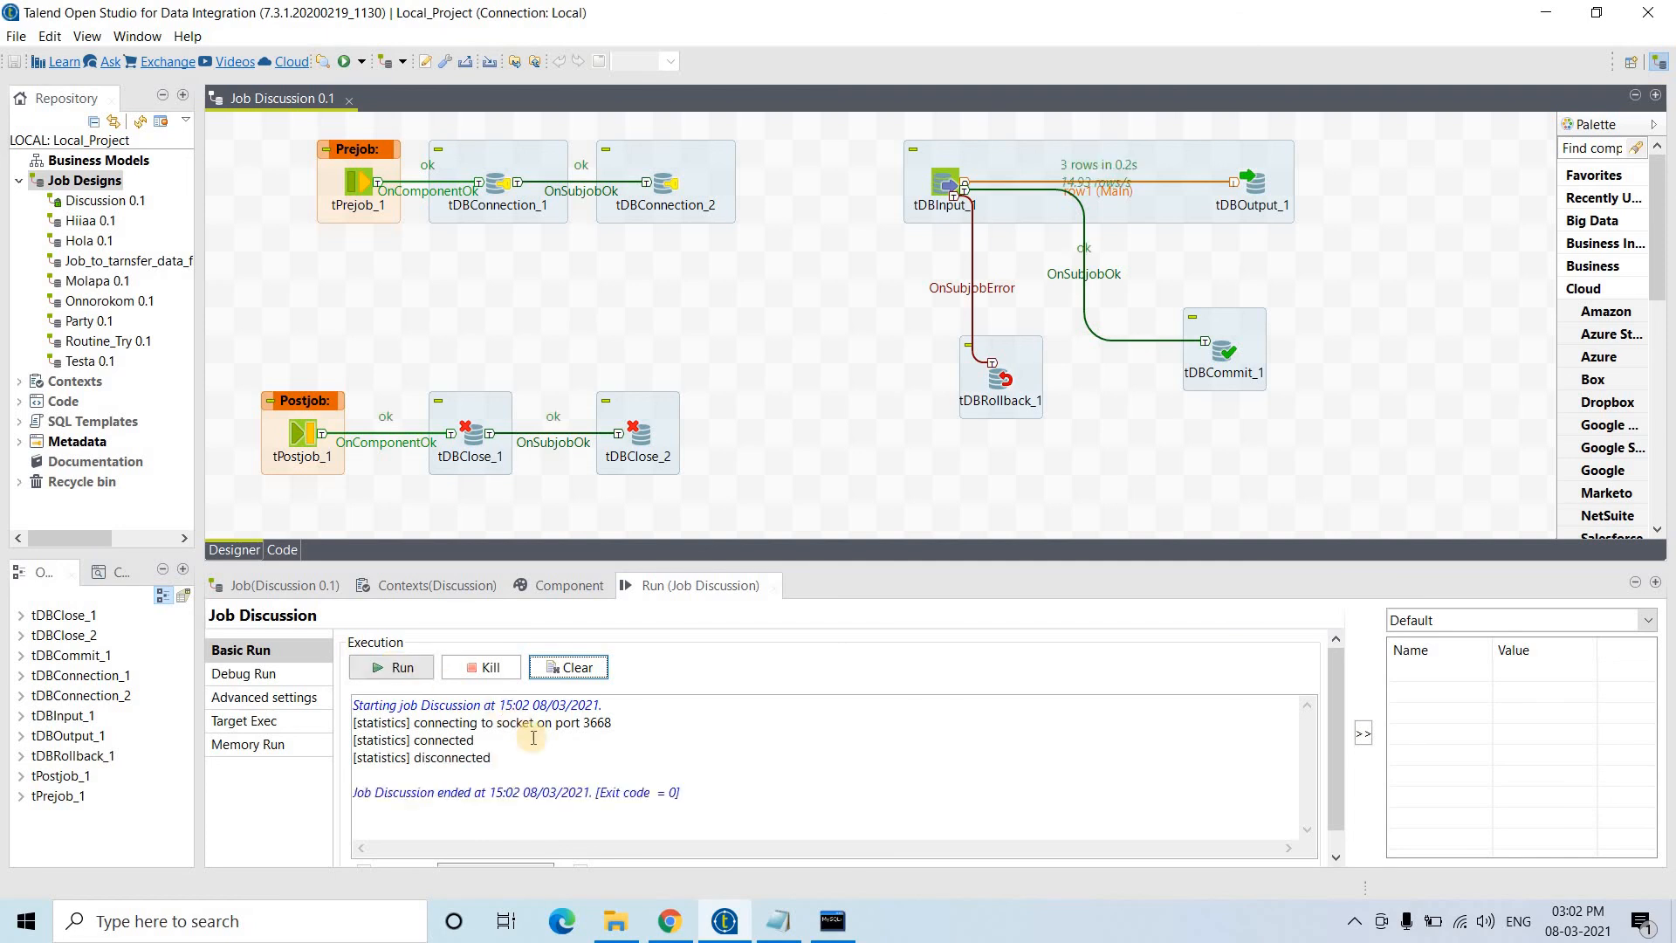
{"action": "left_click", "coordinate": [844, 927]}
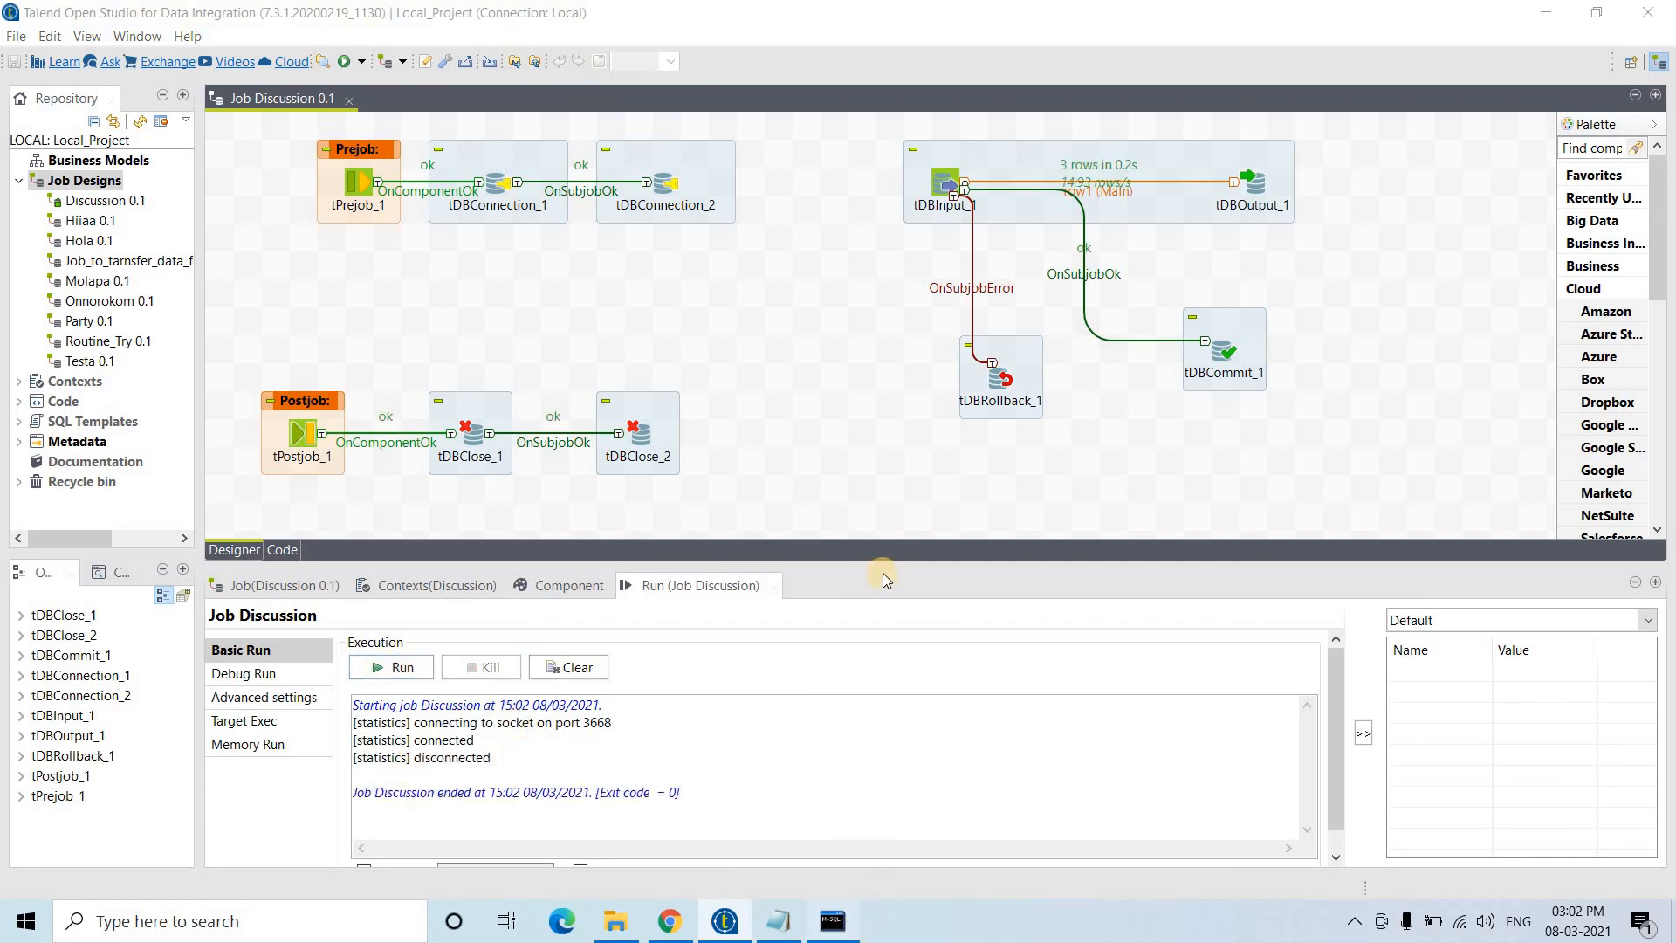
{"action": "key", "text": "Up"}
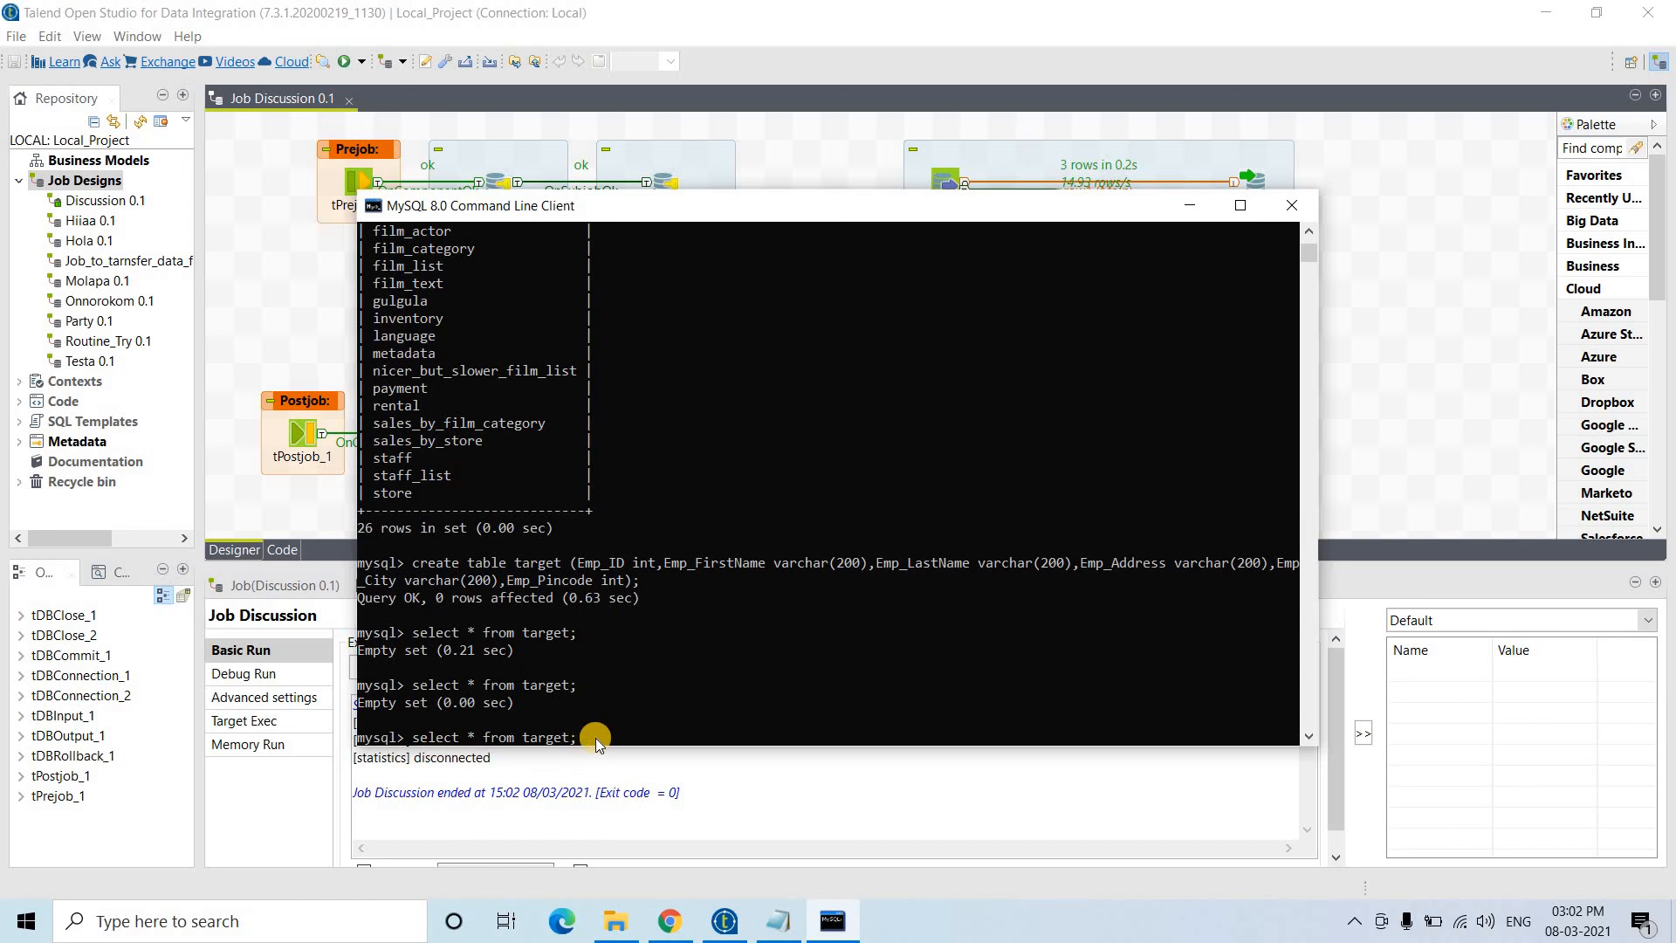
- List the three loaded rows in target, then empty it with delete from target
{"action": "key", "text": "Return"}
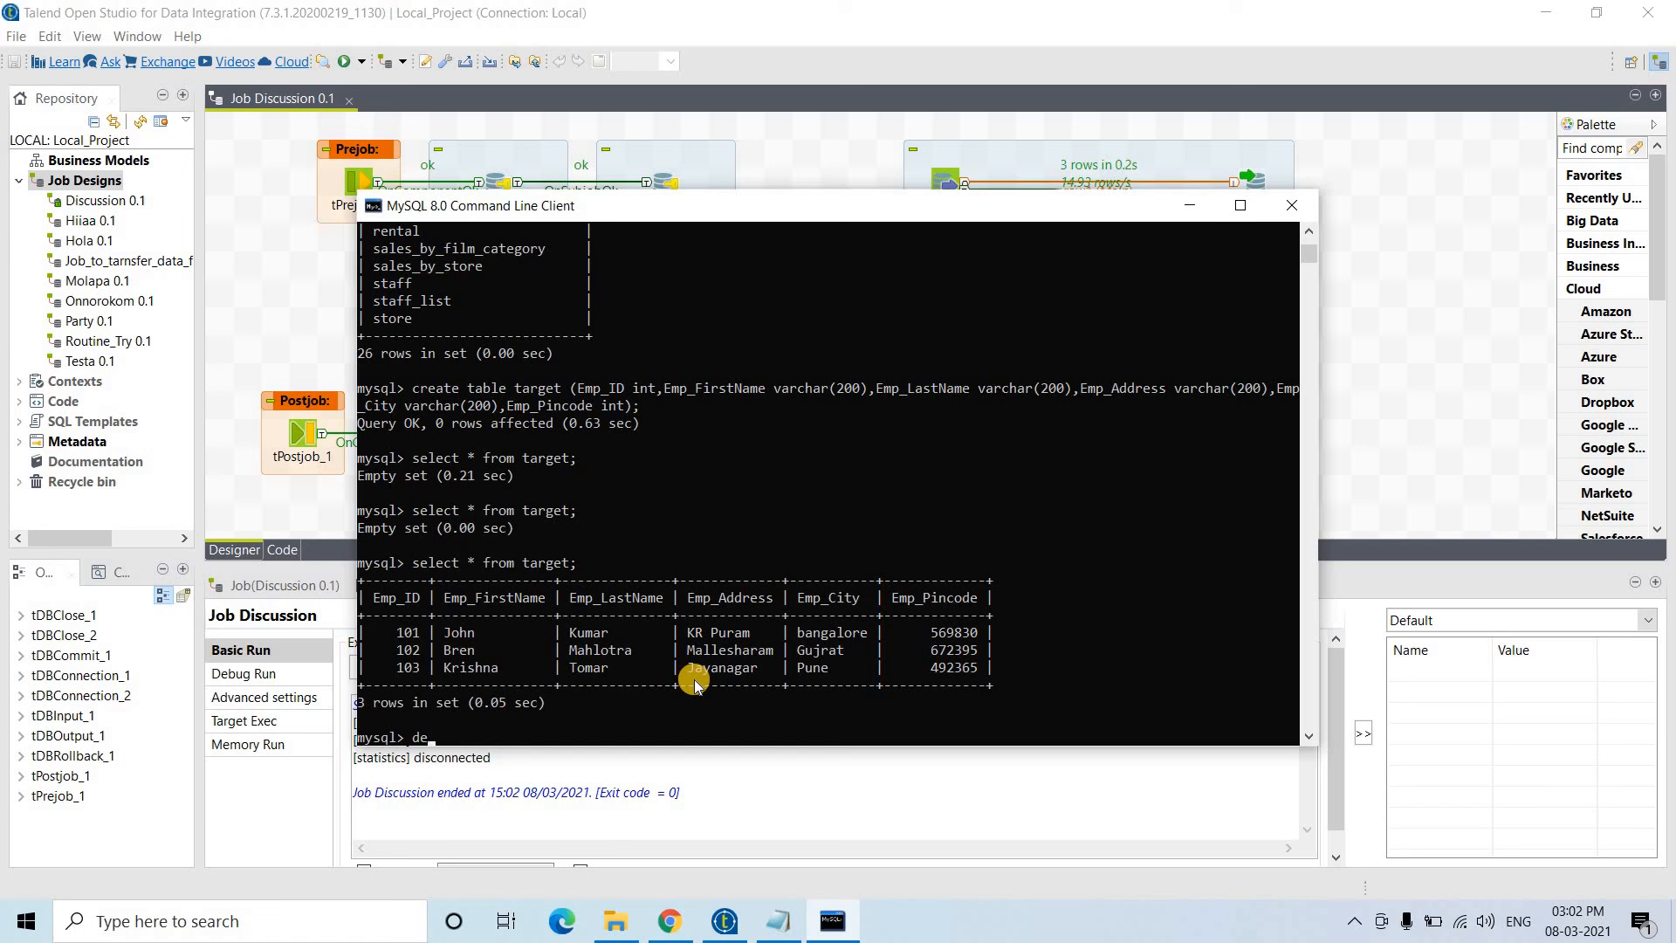
{"action": "type", "text": "lete from target;"}
{"action": "key", "text": "Return"}
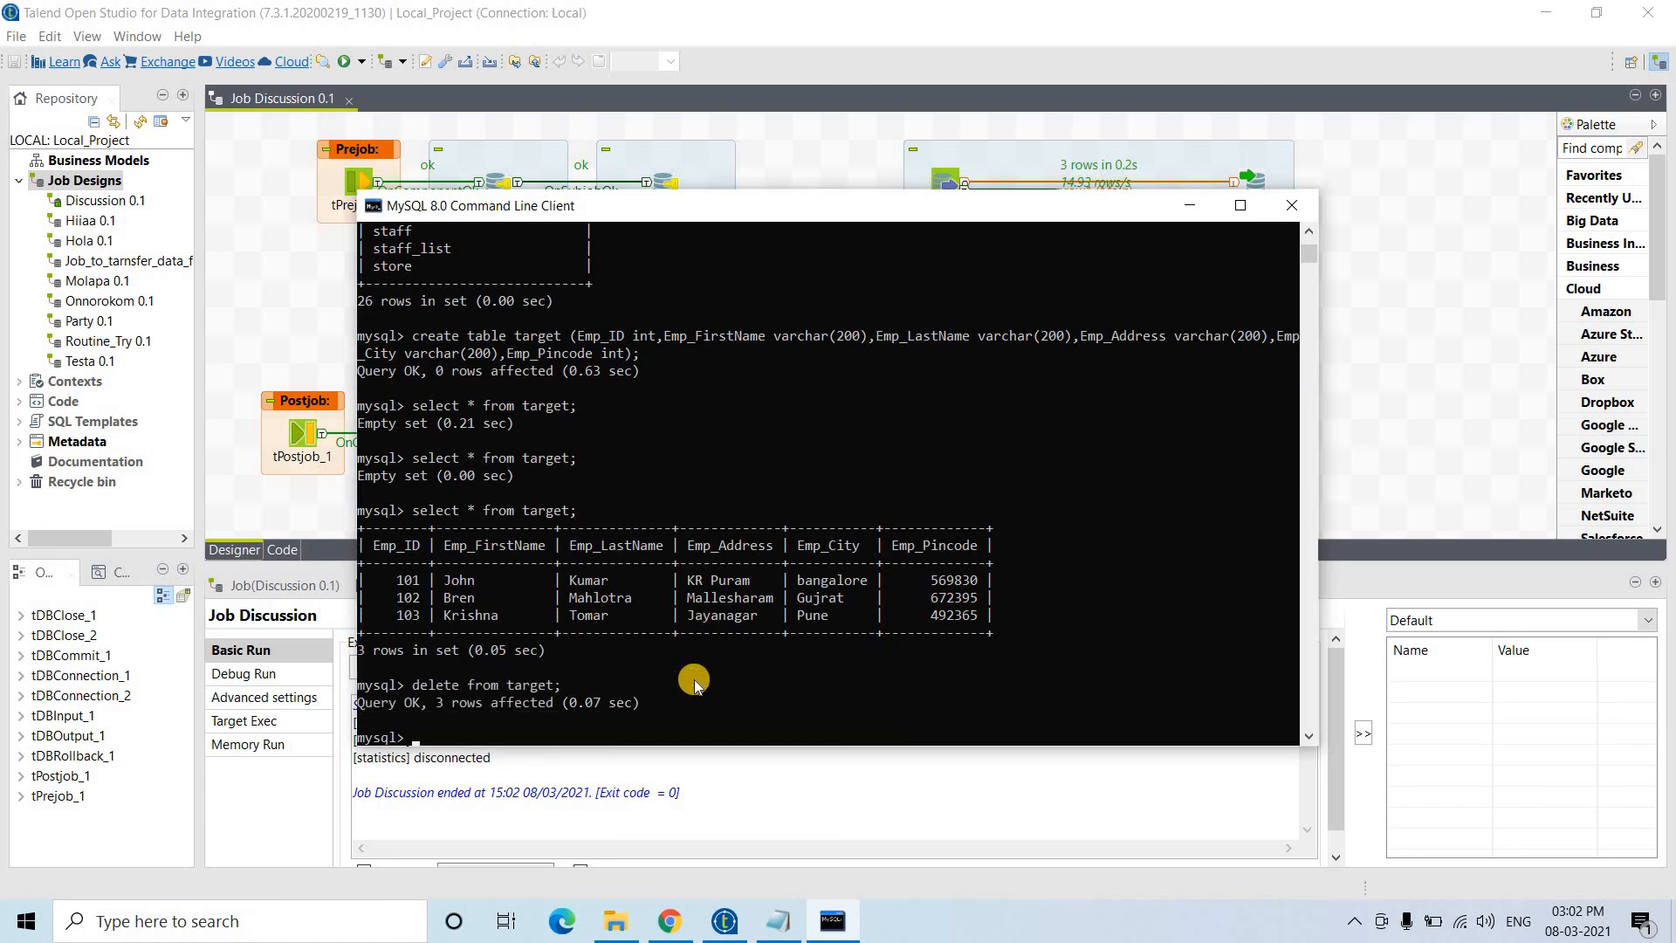
- Confirm target returns Empty set and minimise the MySQL console
{"action": "key", "text": "Up"}
{"action": "key", "text": "Up"}
{"action": "key", "text": "Return"}
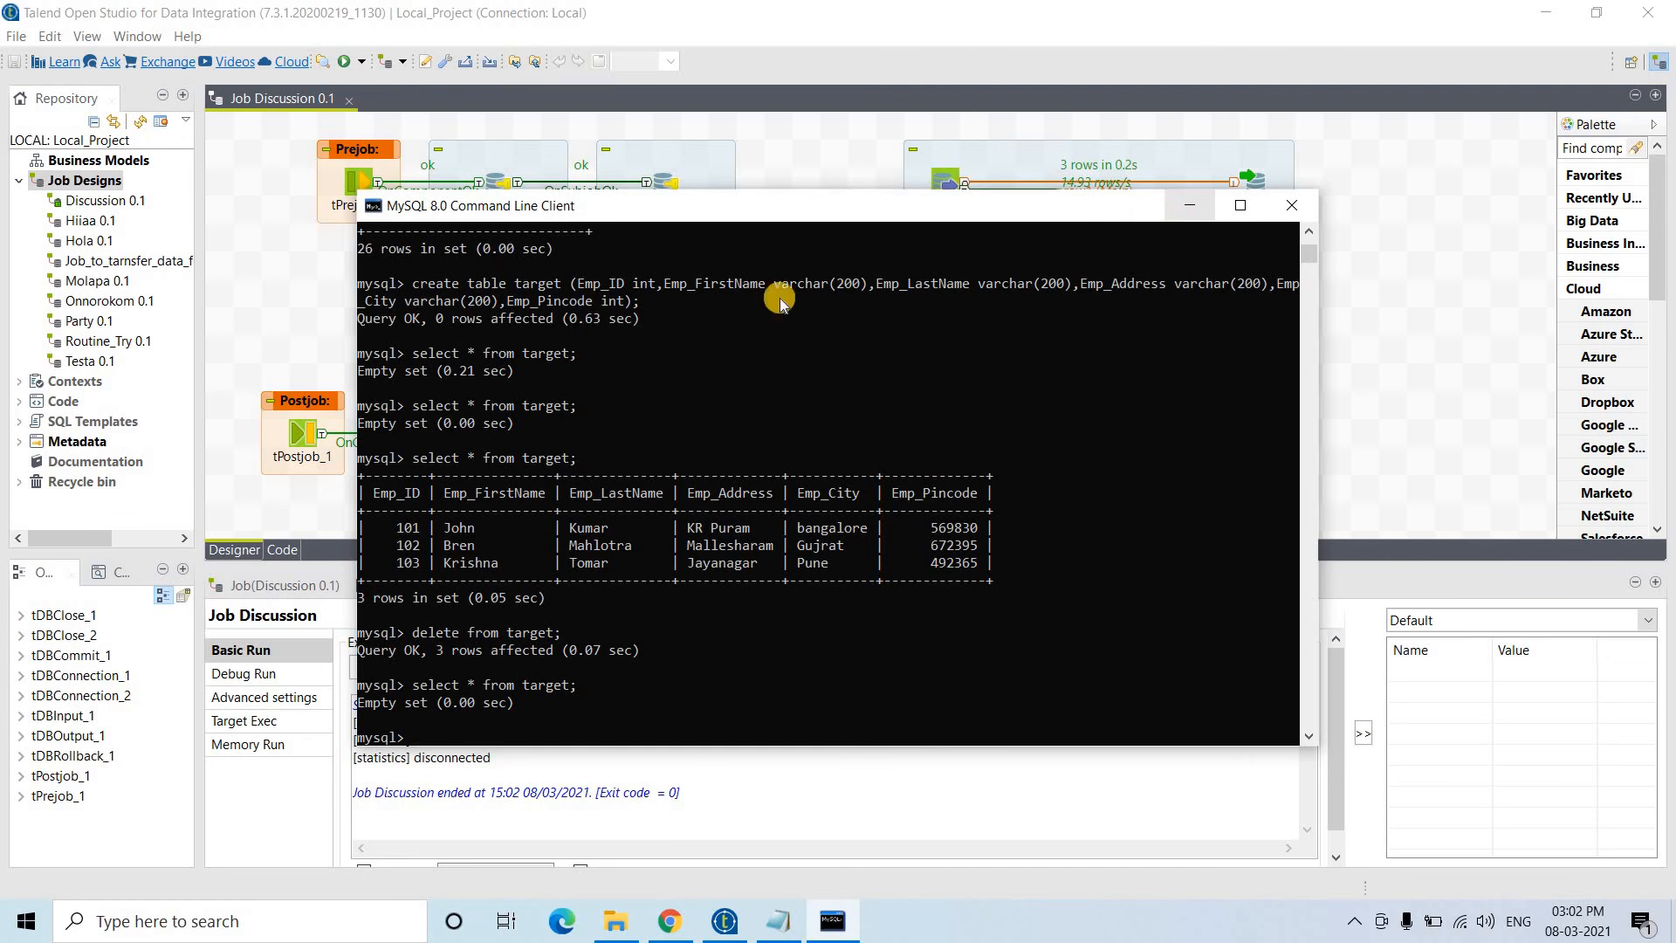
{"action": "left_click", "coordinate": [1189, 205]}
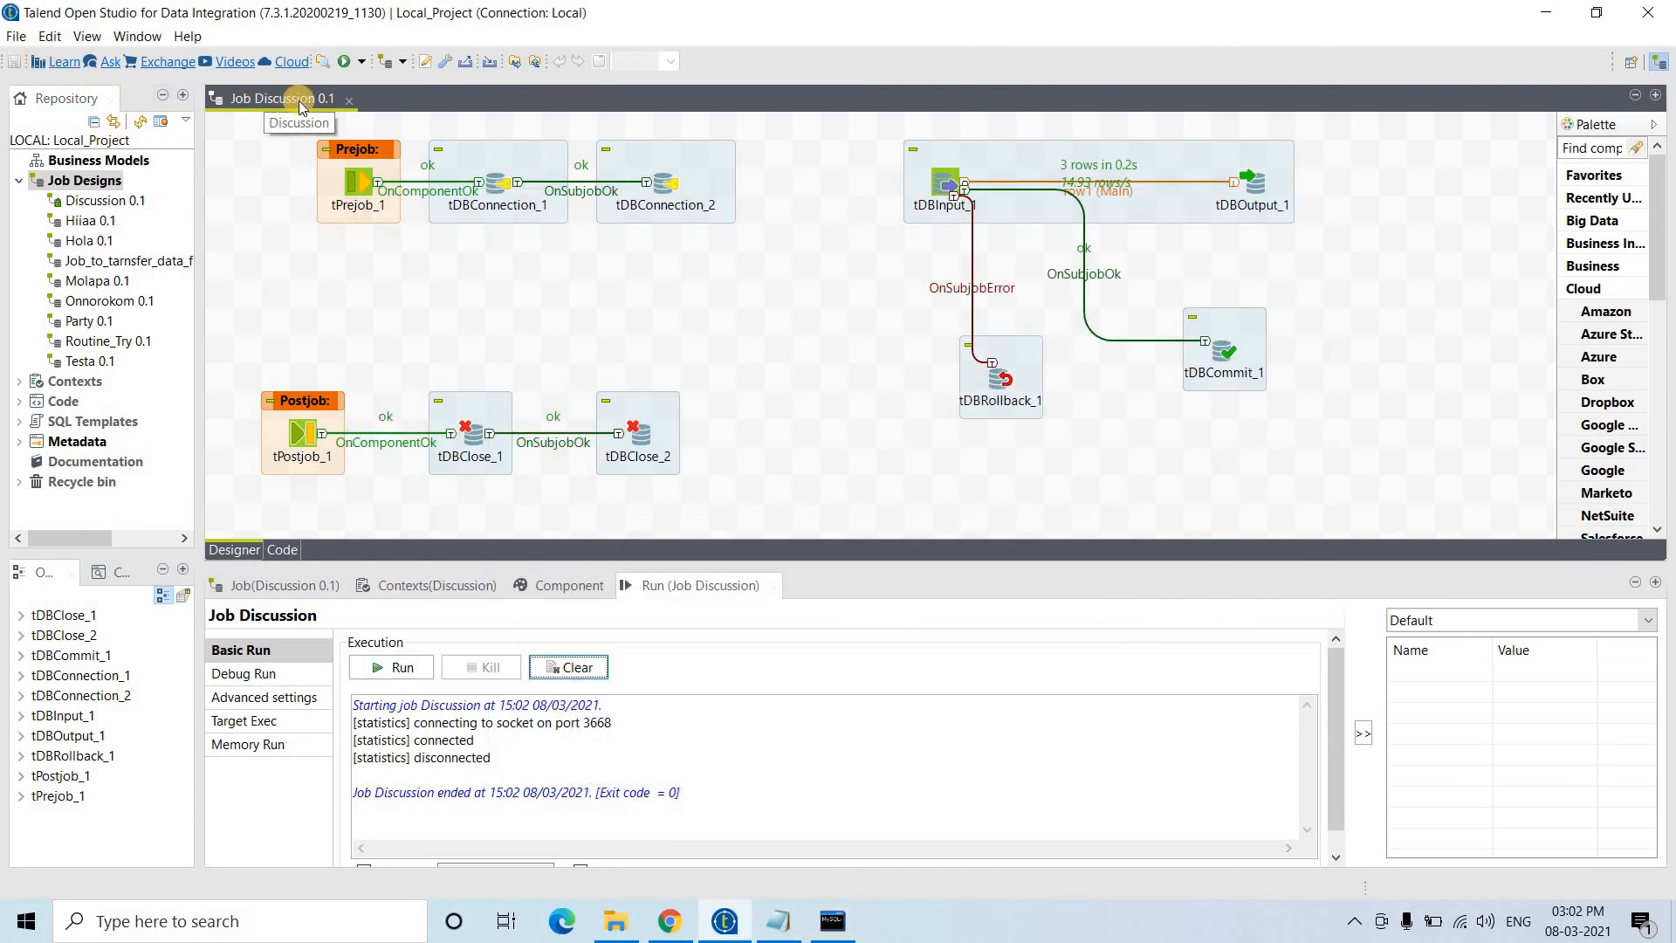
- Start a Standalone Job build of Discussion 0.1 in a maximised Build Job dialog
{"action": "left_click", "coordinate": [109, 203]}
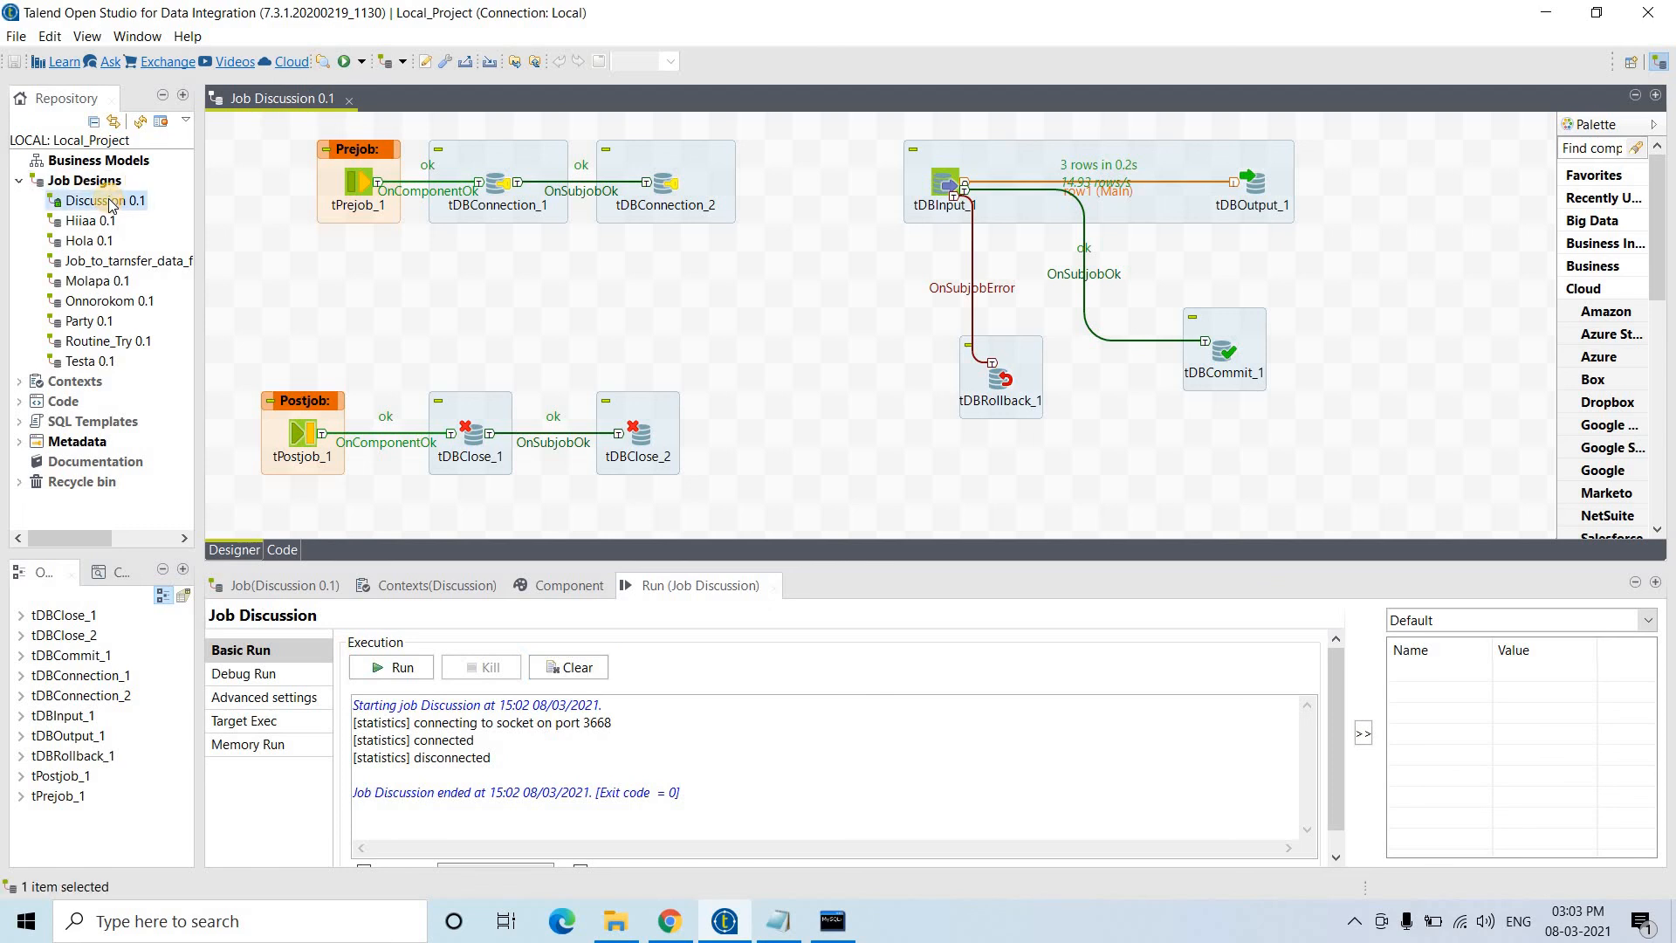
{"action": "right_click", "coordinate": [110, 202]}
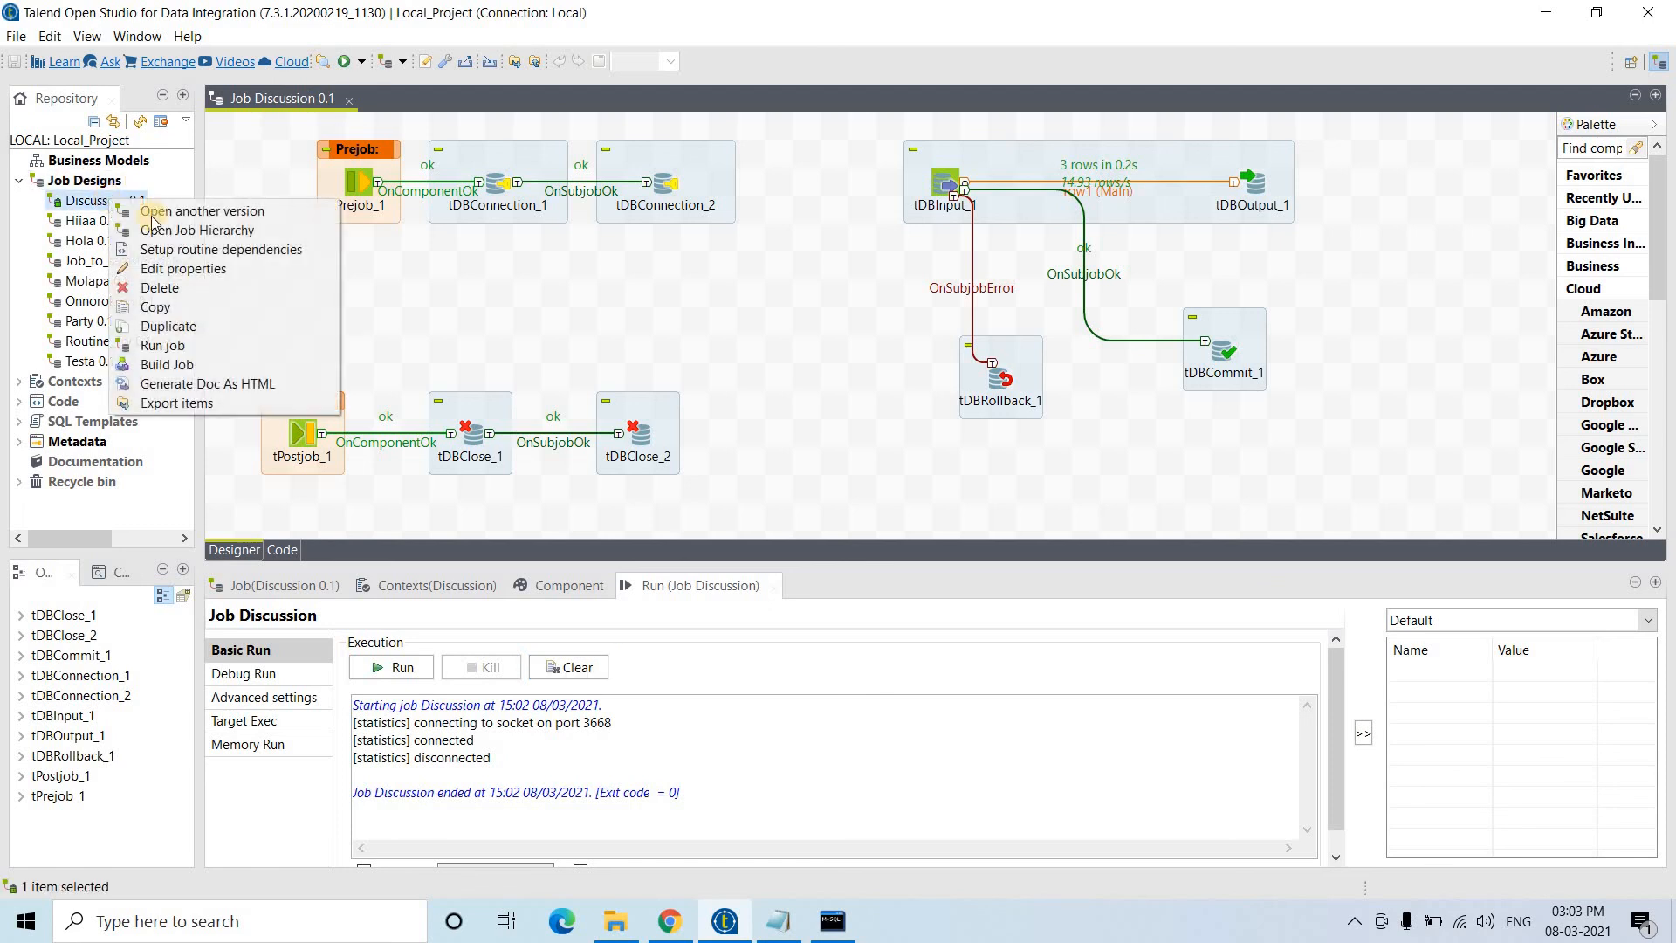
{"action": "left_click", "coordinate": [170, 364]}
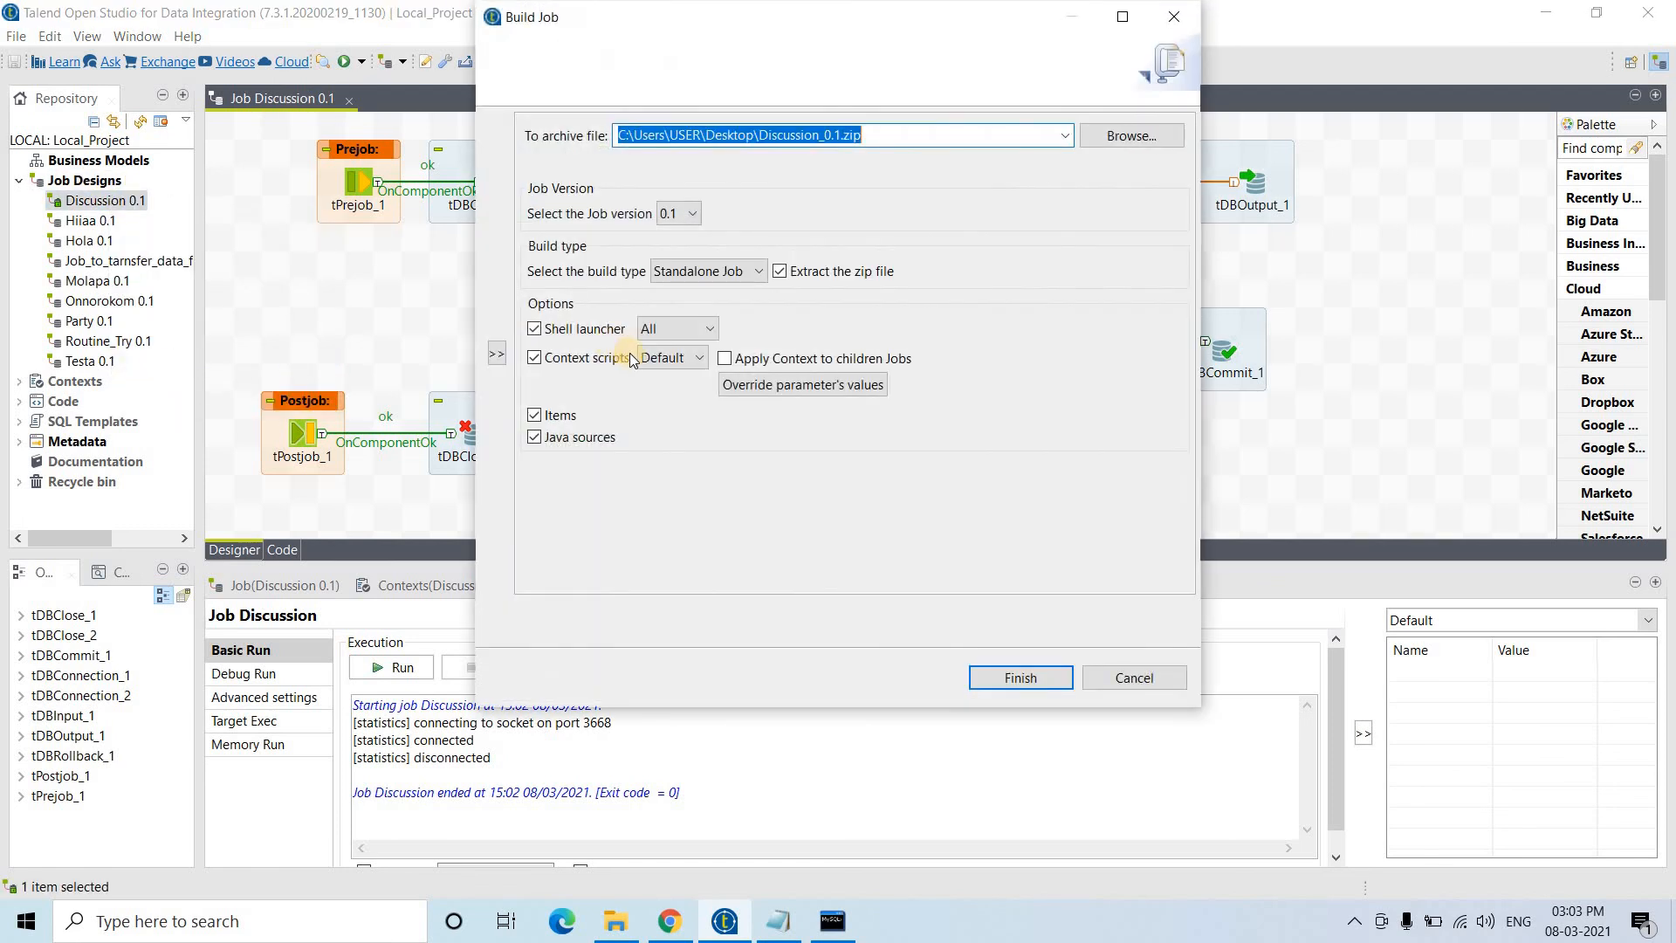
{"action": "left_click", "coordinate": [672, 271]}
{"action": "left_click_drag", "start_coordinate": [1198, 704], "coordinate": [1485, 896]}
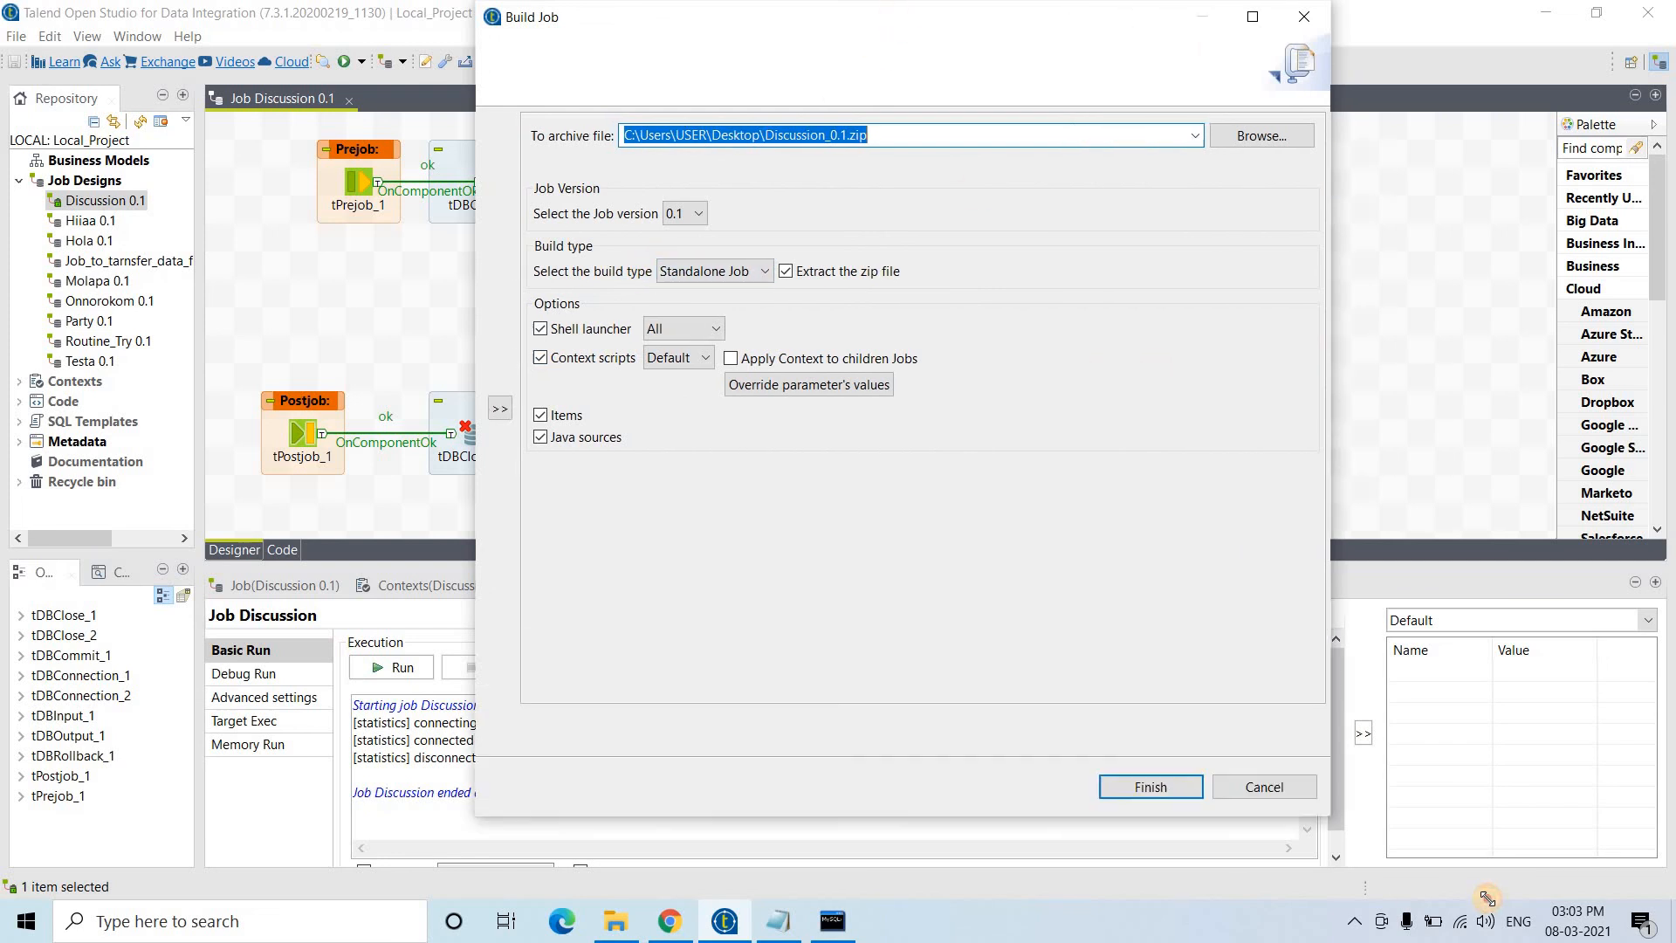
{"action": "left_click", "coordinate": [1412, 17]}
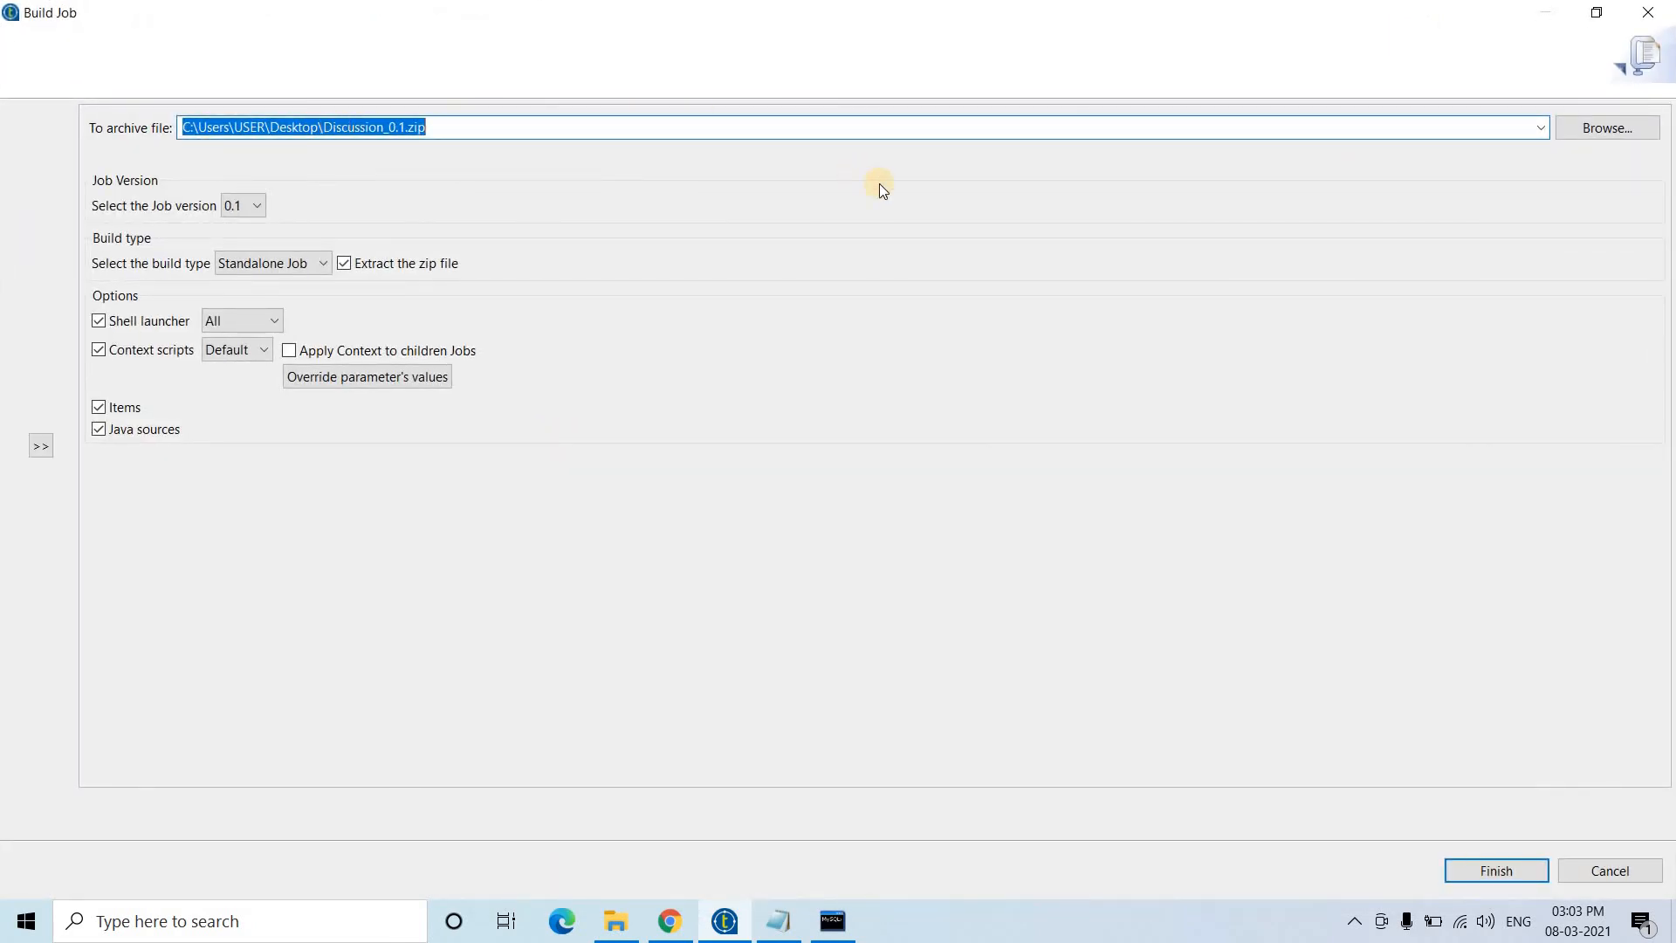
- Set the build archive to Discussion_0.1.zip saved on the Desktop
{"action": "left_click", "coordinate": [1594, 122]}
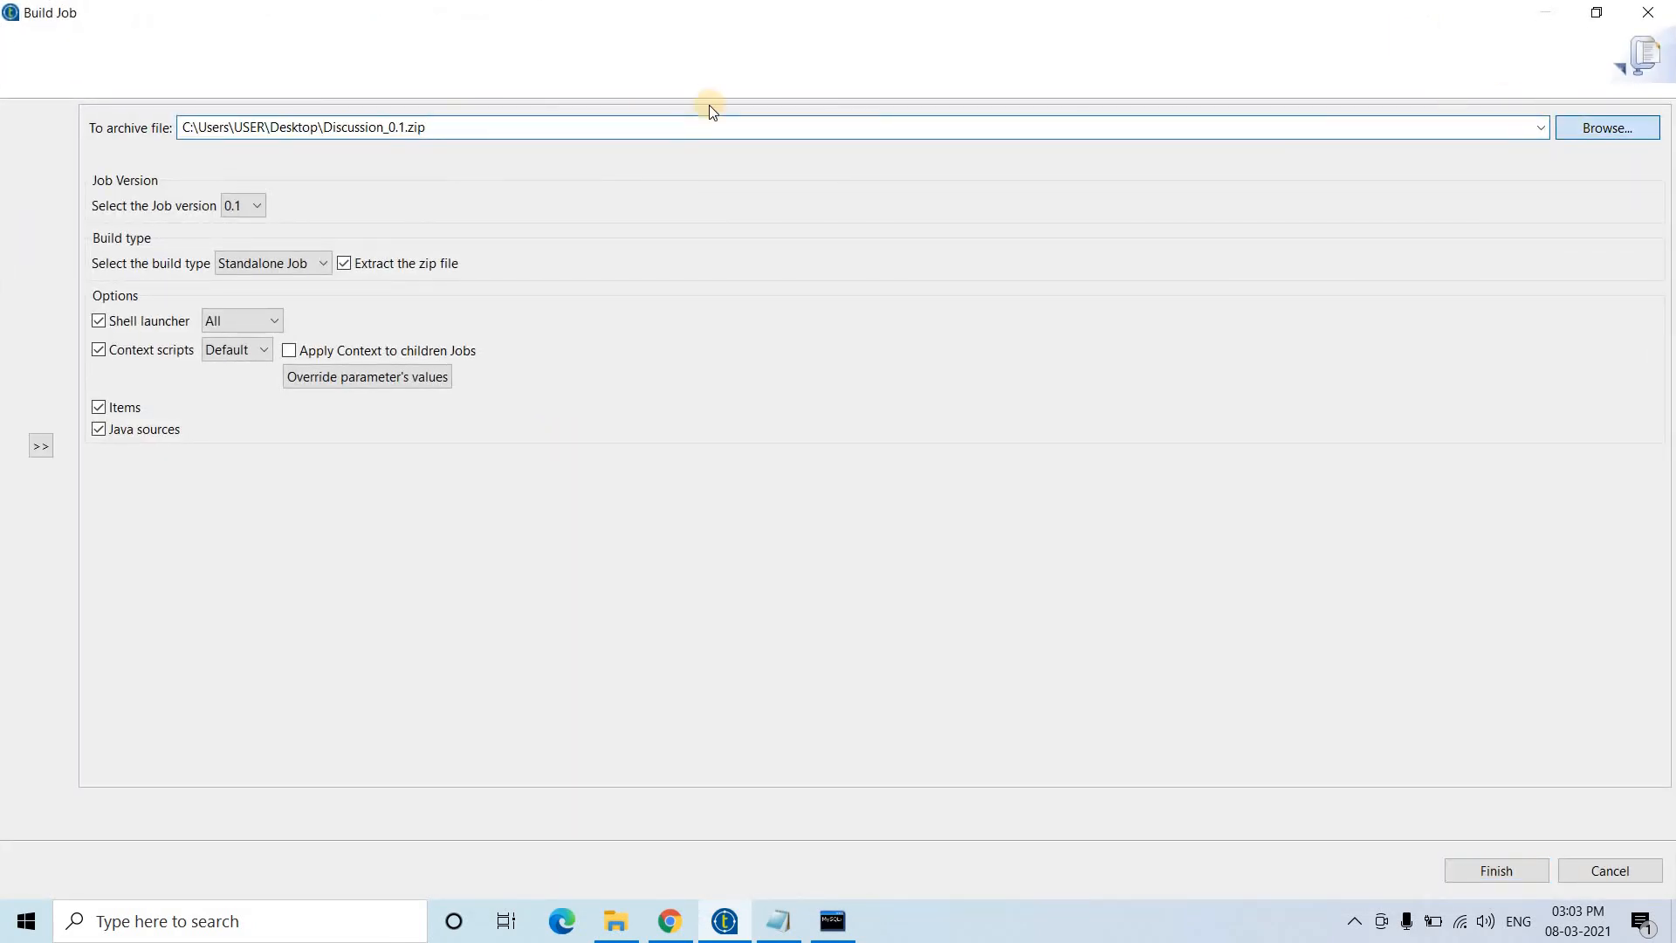
{"action": "left_click", "coordinate": [204, 444]}
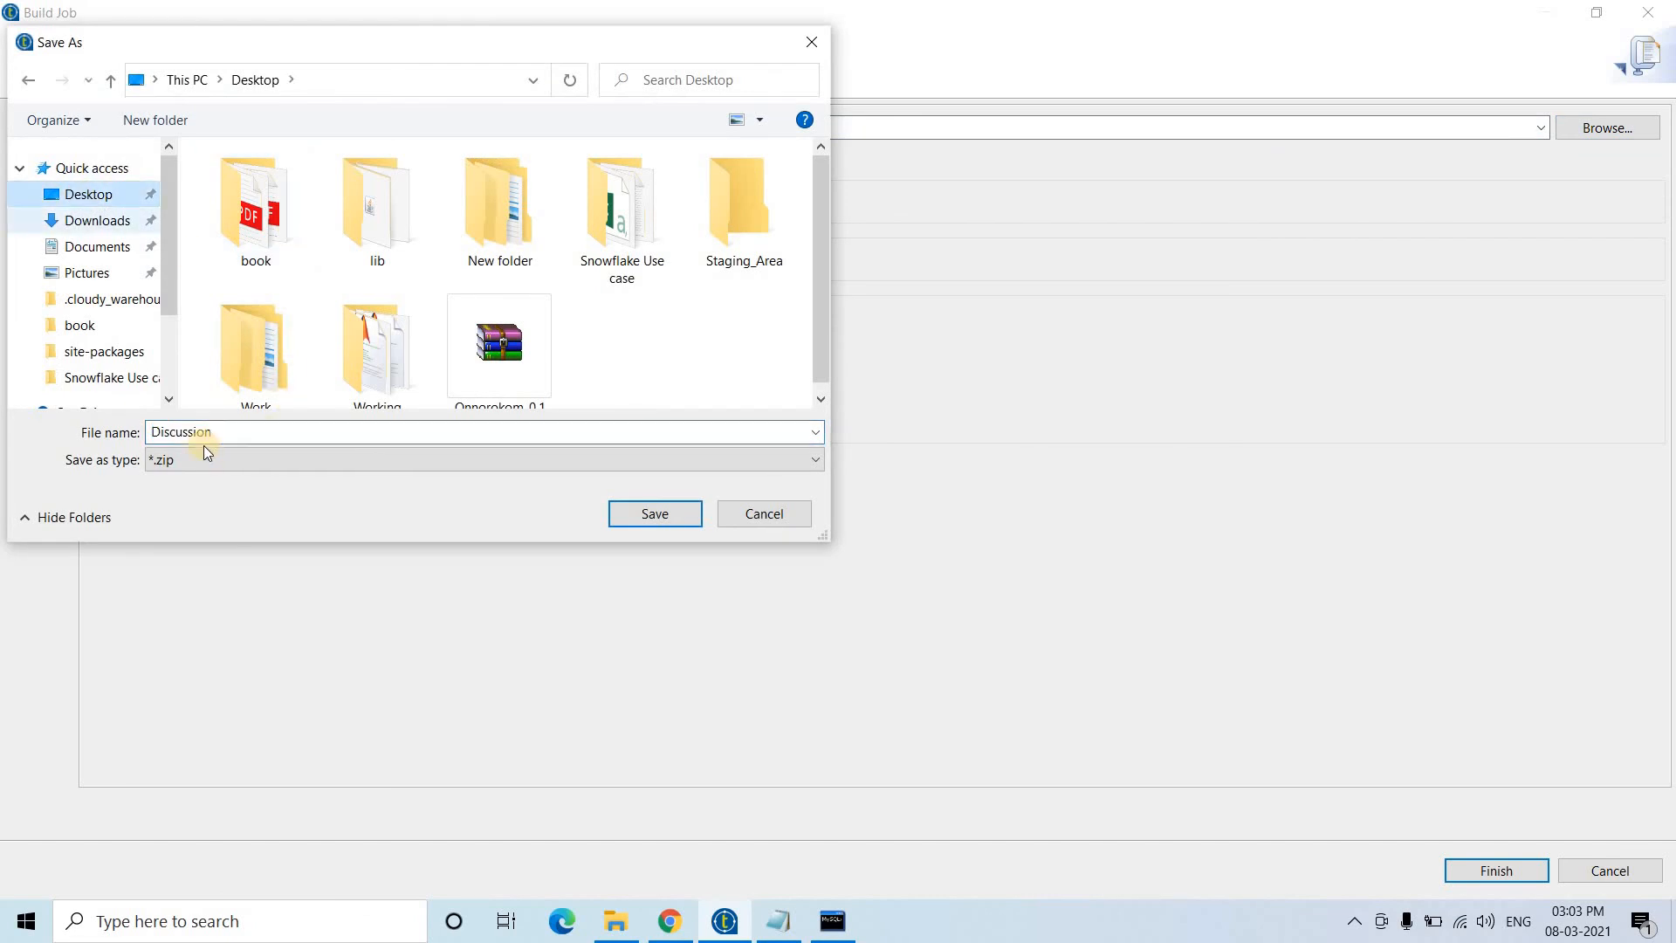
{"action": "left_click", "coordinate": [632, 518]}
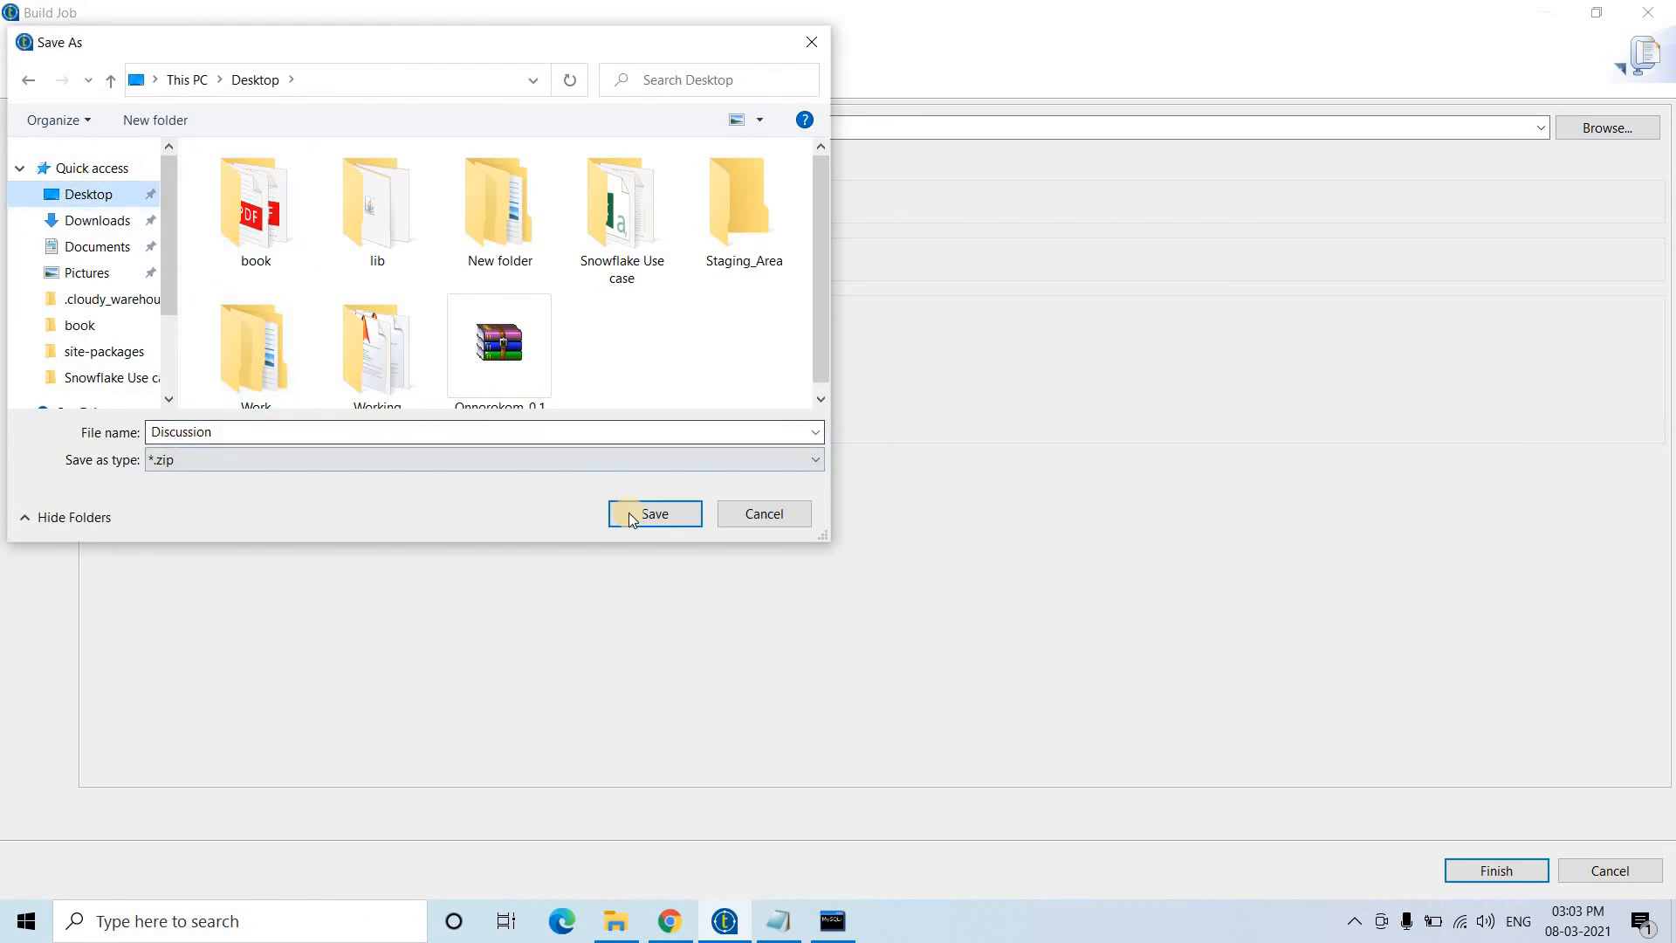
{"action": "left_click", "coordinate": [633, 516]}
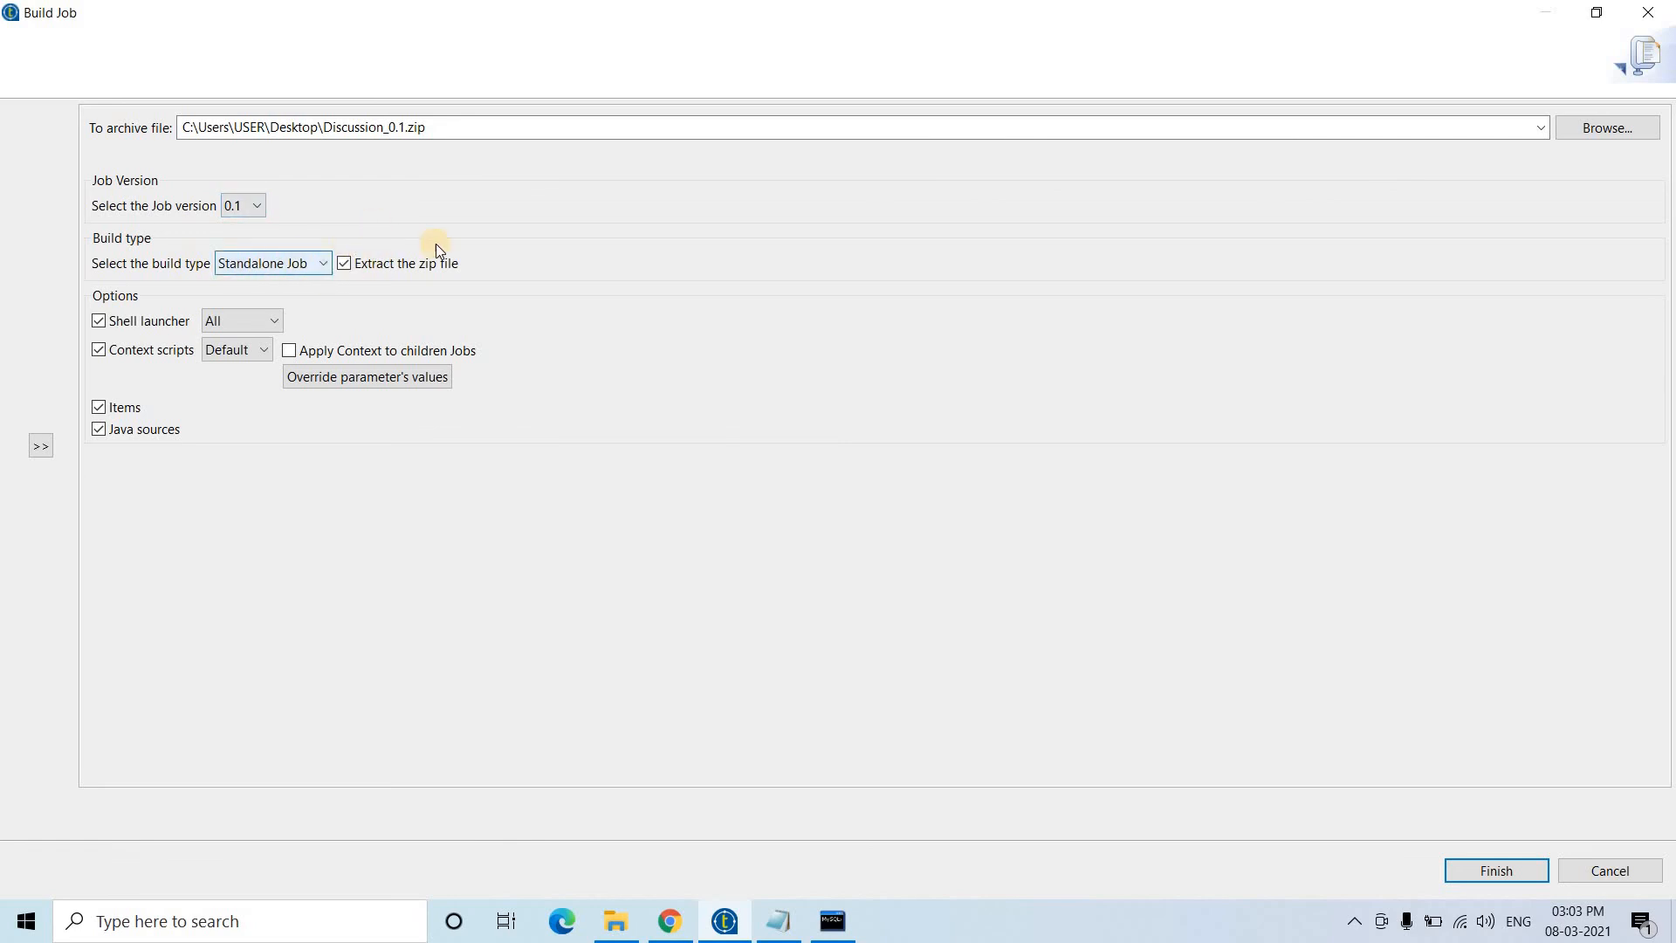
- Keep Shell launcher set to All with zip extraction and finish the build
{"action": "left_click", "coordinate": [212, 325]}
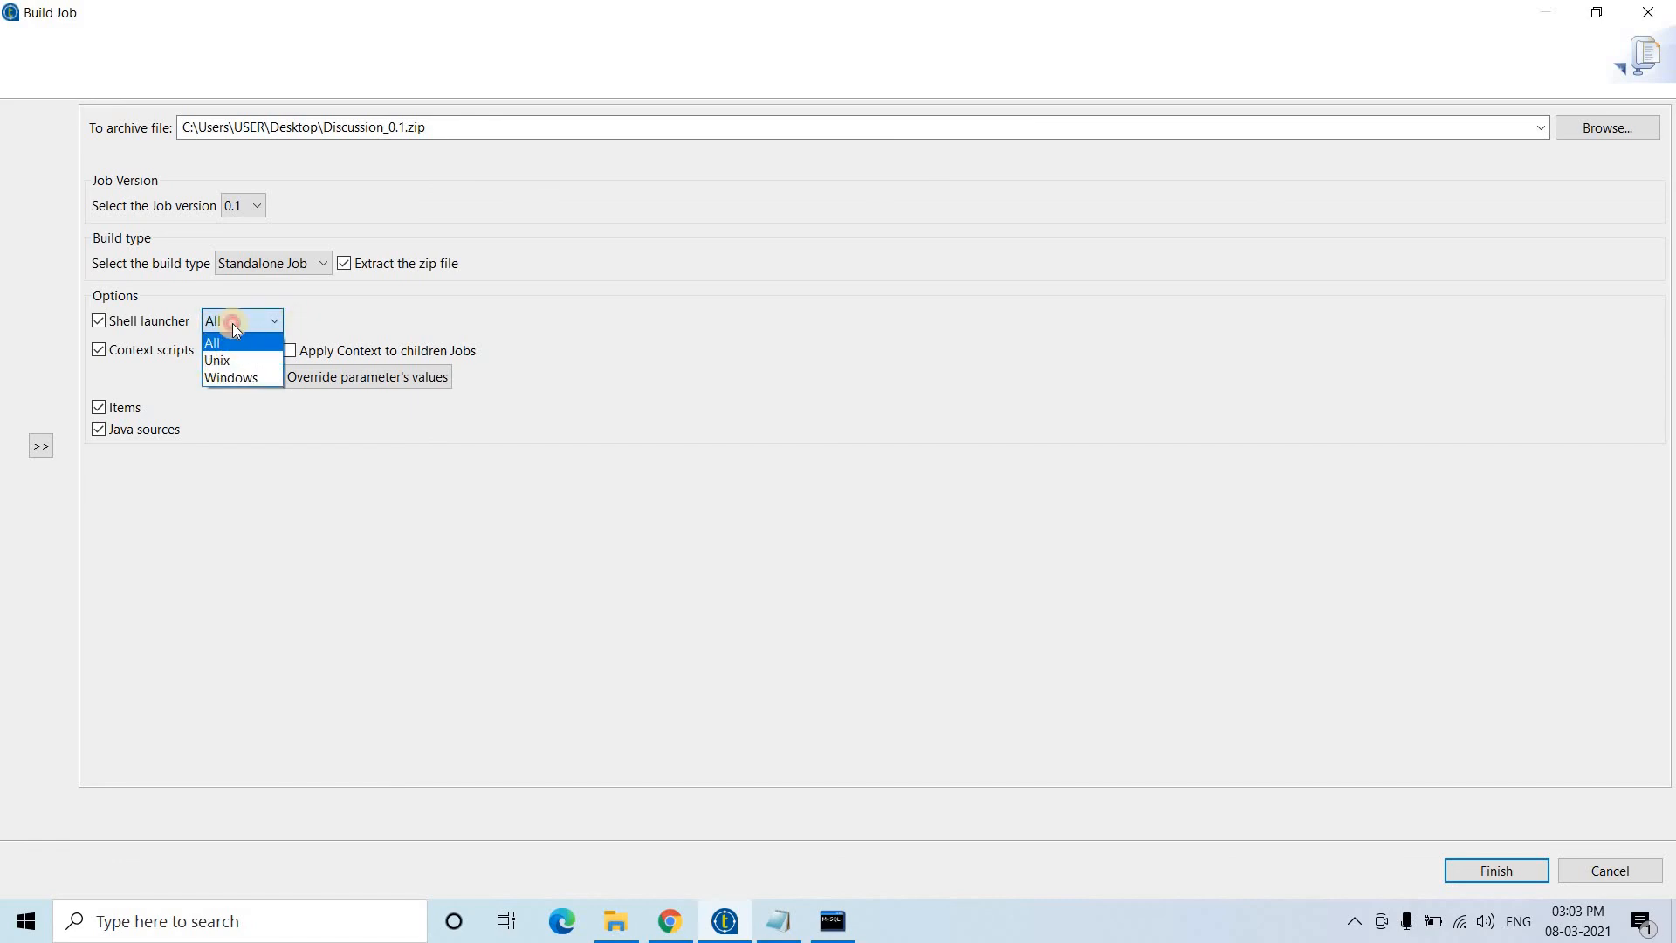
{"action": "left_click", "coordinate": [232, 323]}
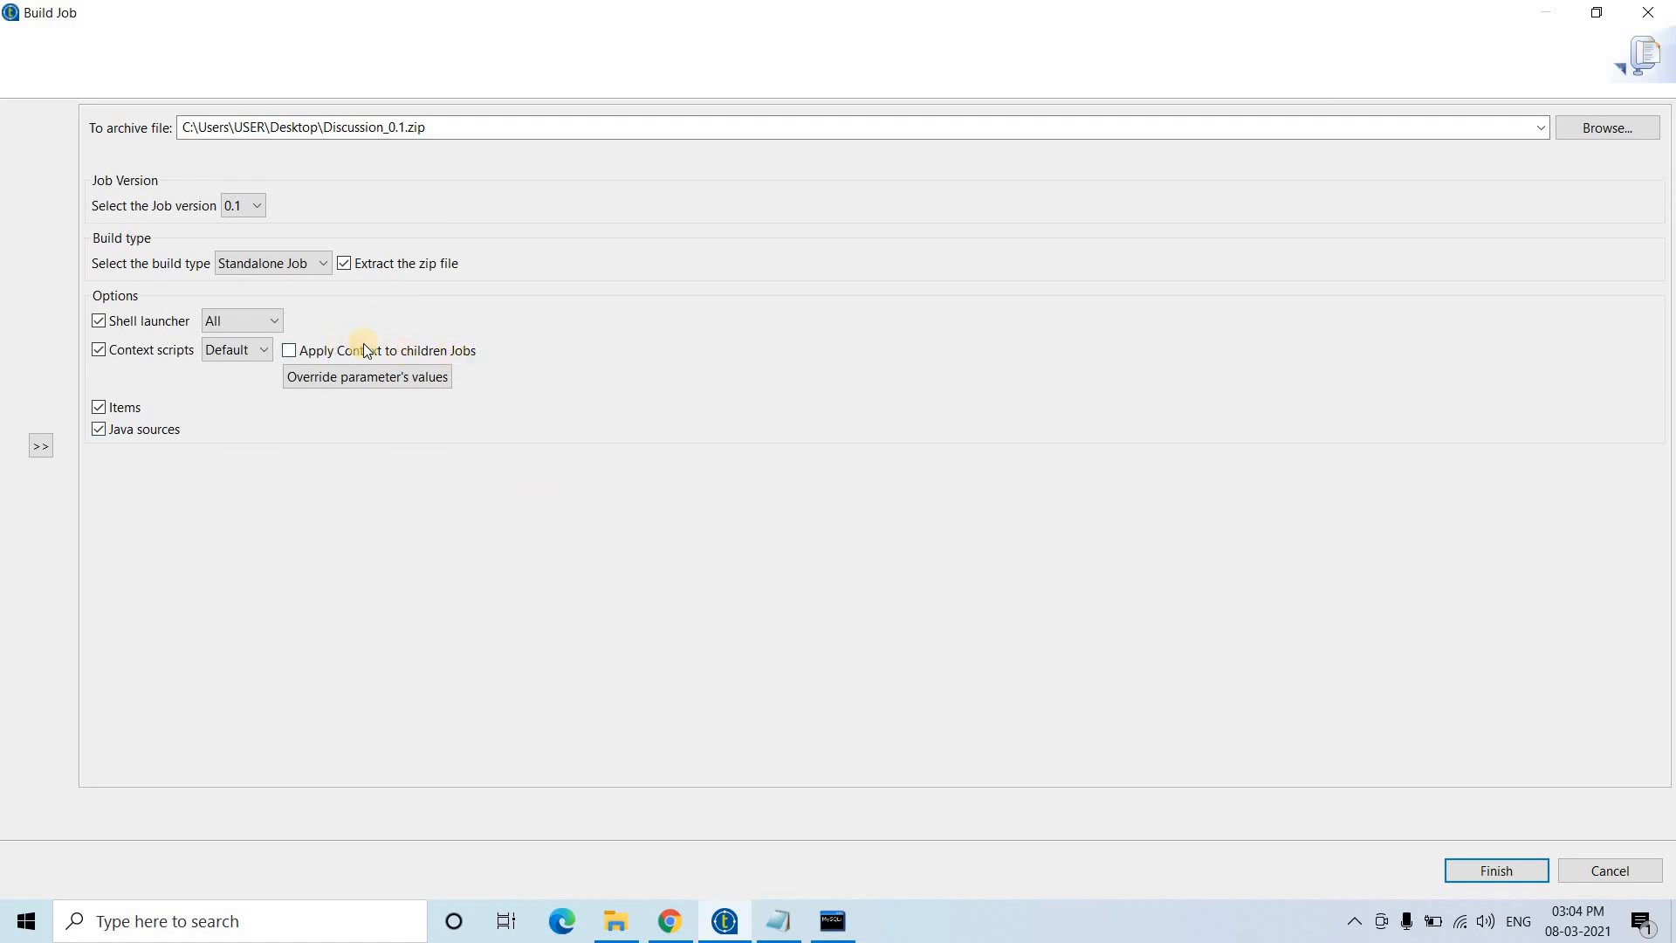
{"action": "left_click", "coordinate": [1489, 866]}
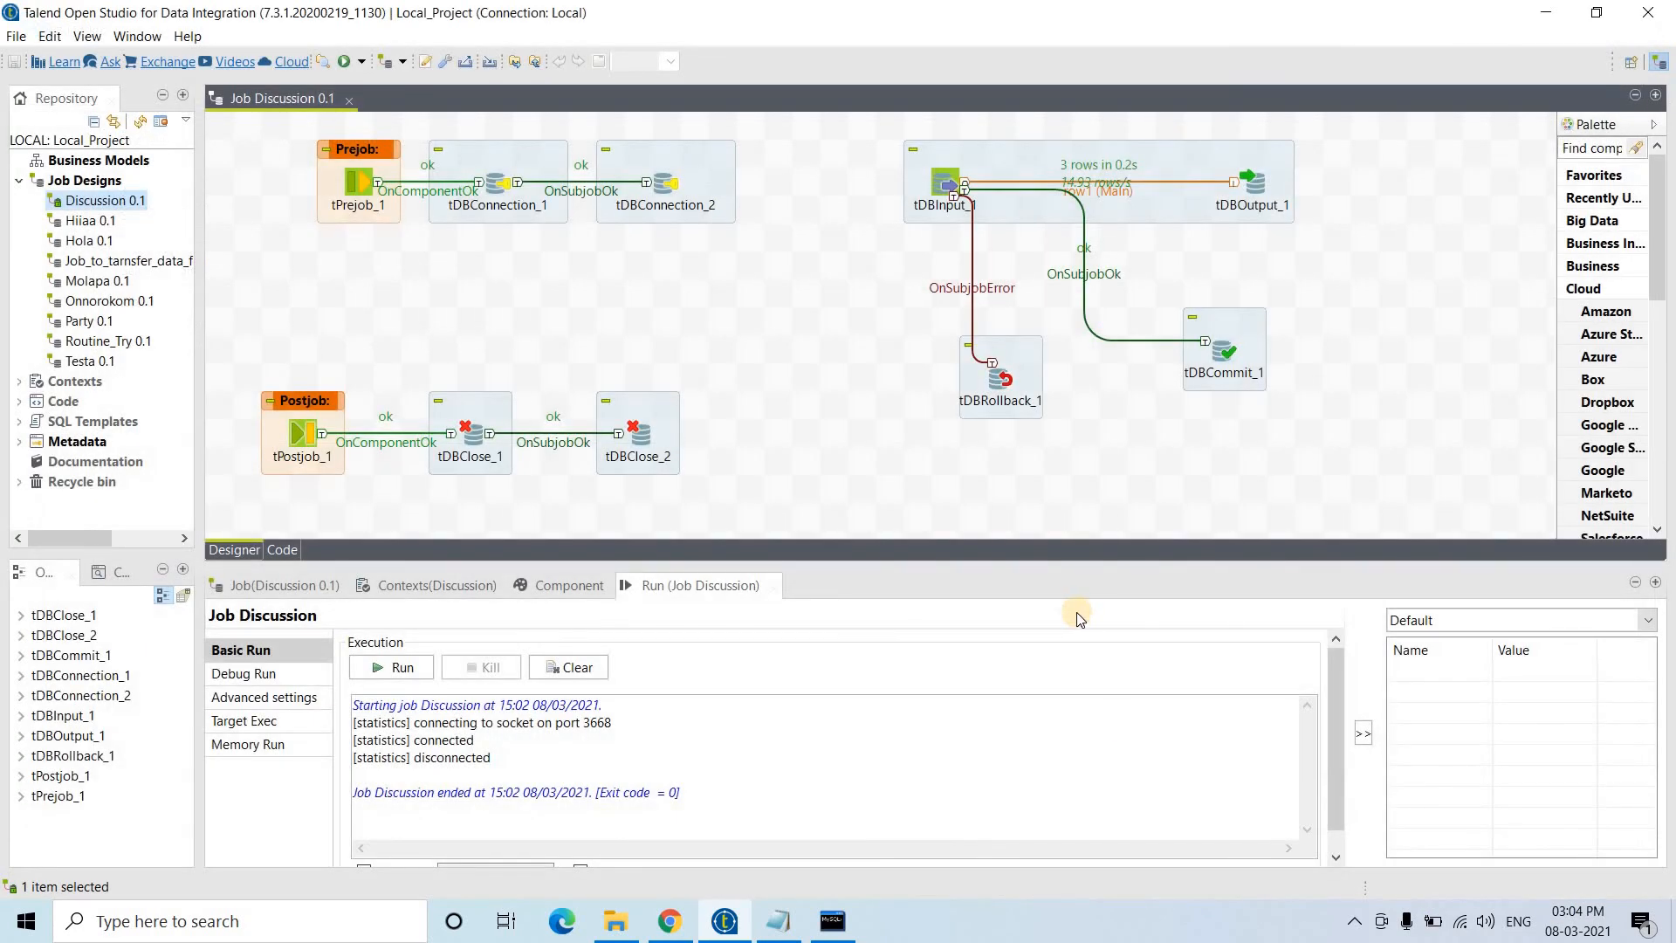
- Show the desktop and open the extracted Discussion build folder, maximised
{"action": "left_click", "coordinate": [568, 668]}
{"action": "left_click", "coordinate": [1672, 924]}
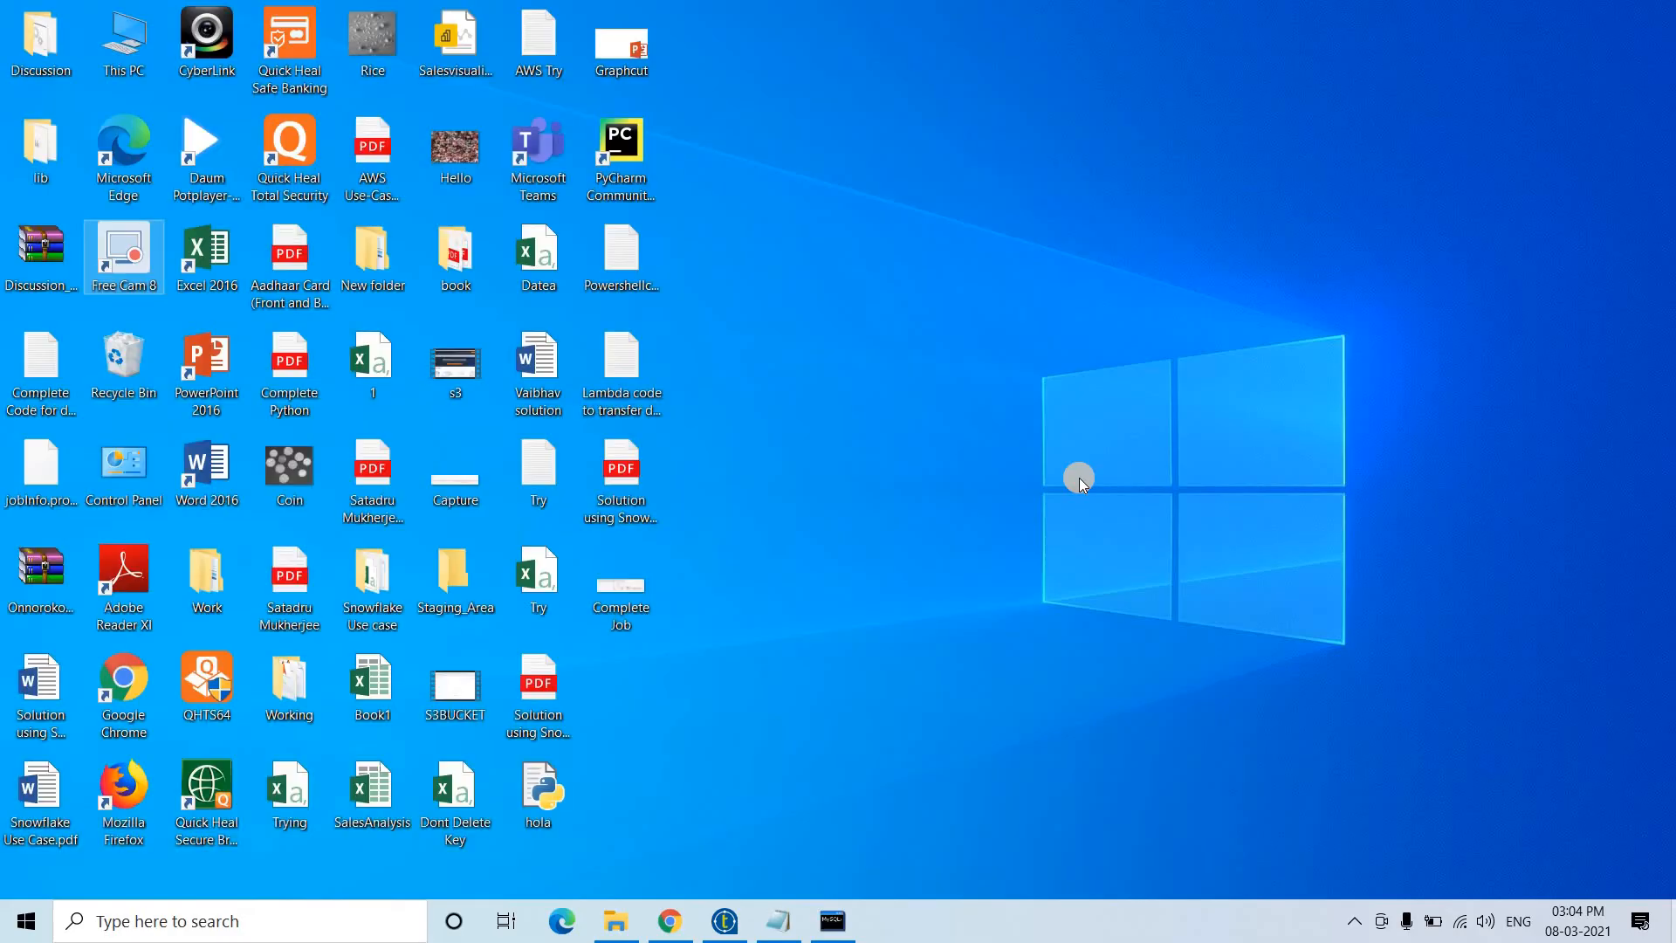
{"action": "double_click", "coordinate": [12, 44]}
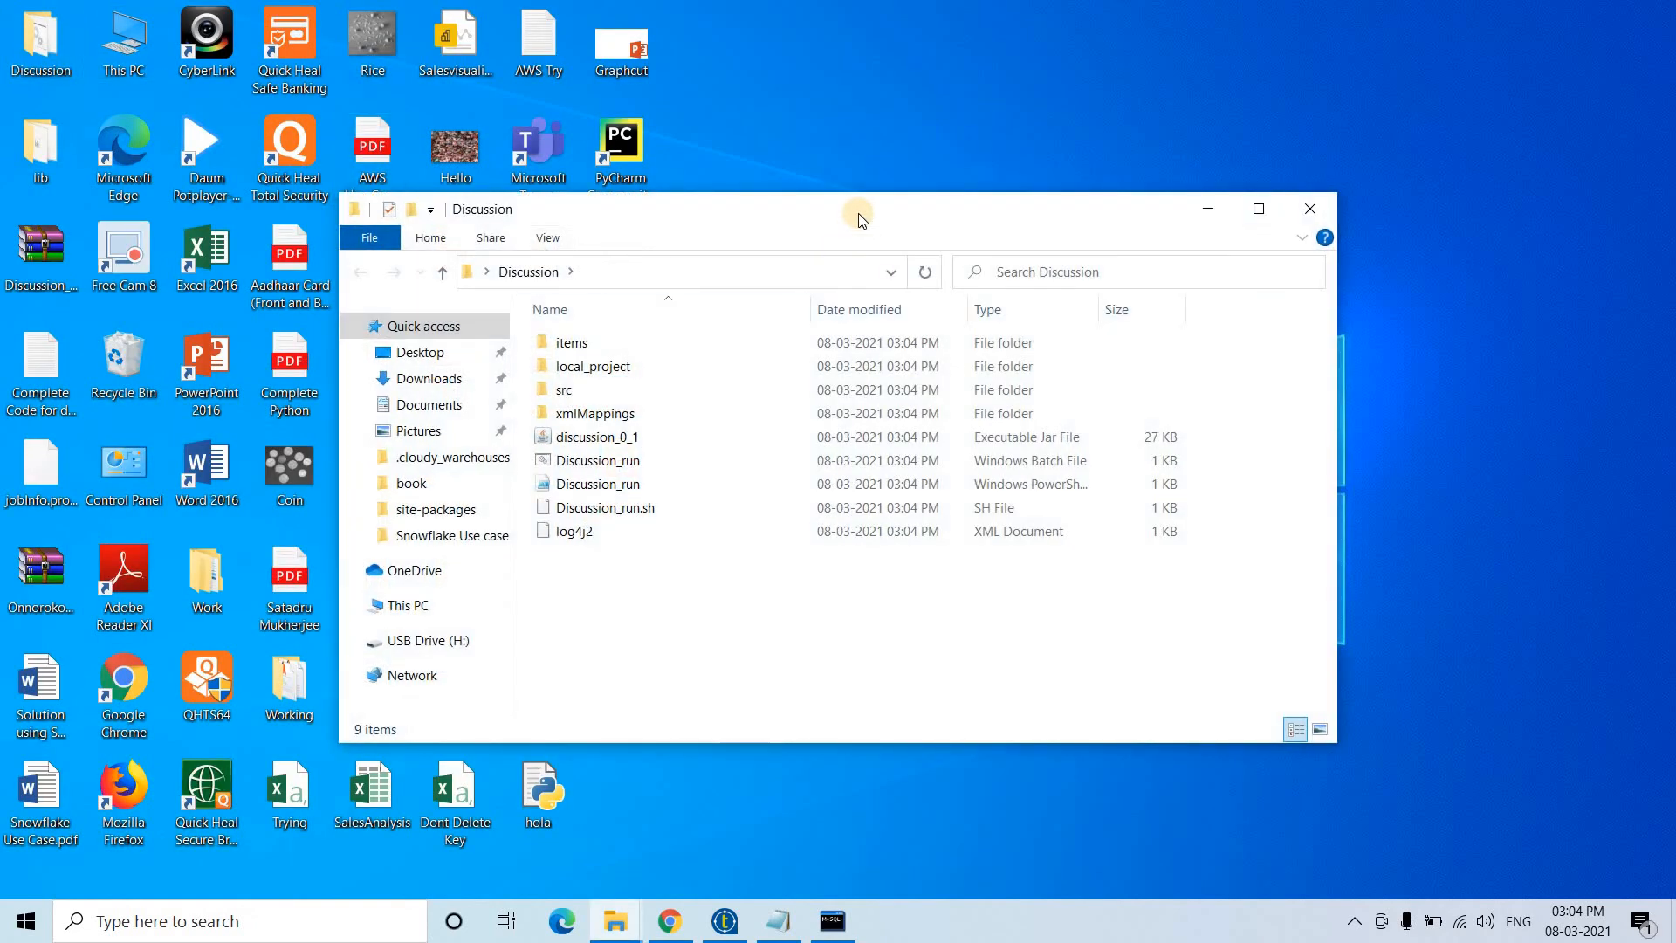
{"action": "double_click", "coordinate": [861, 220]}
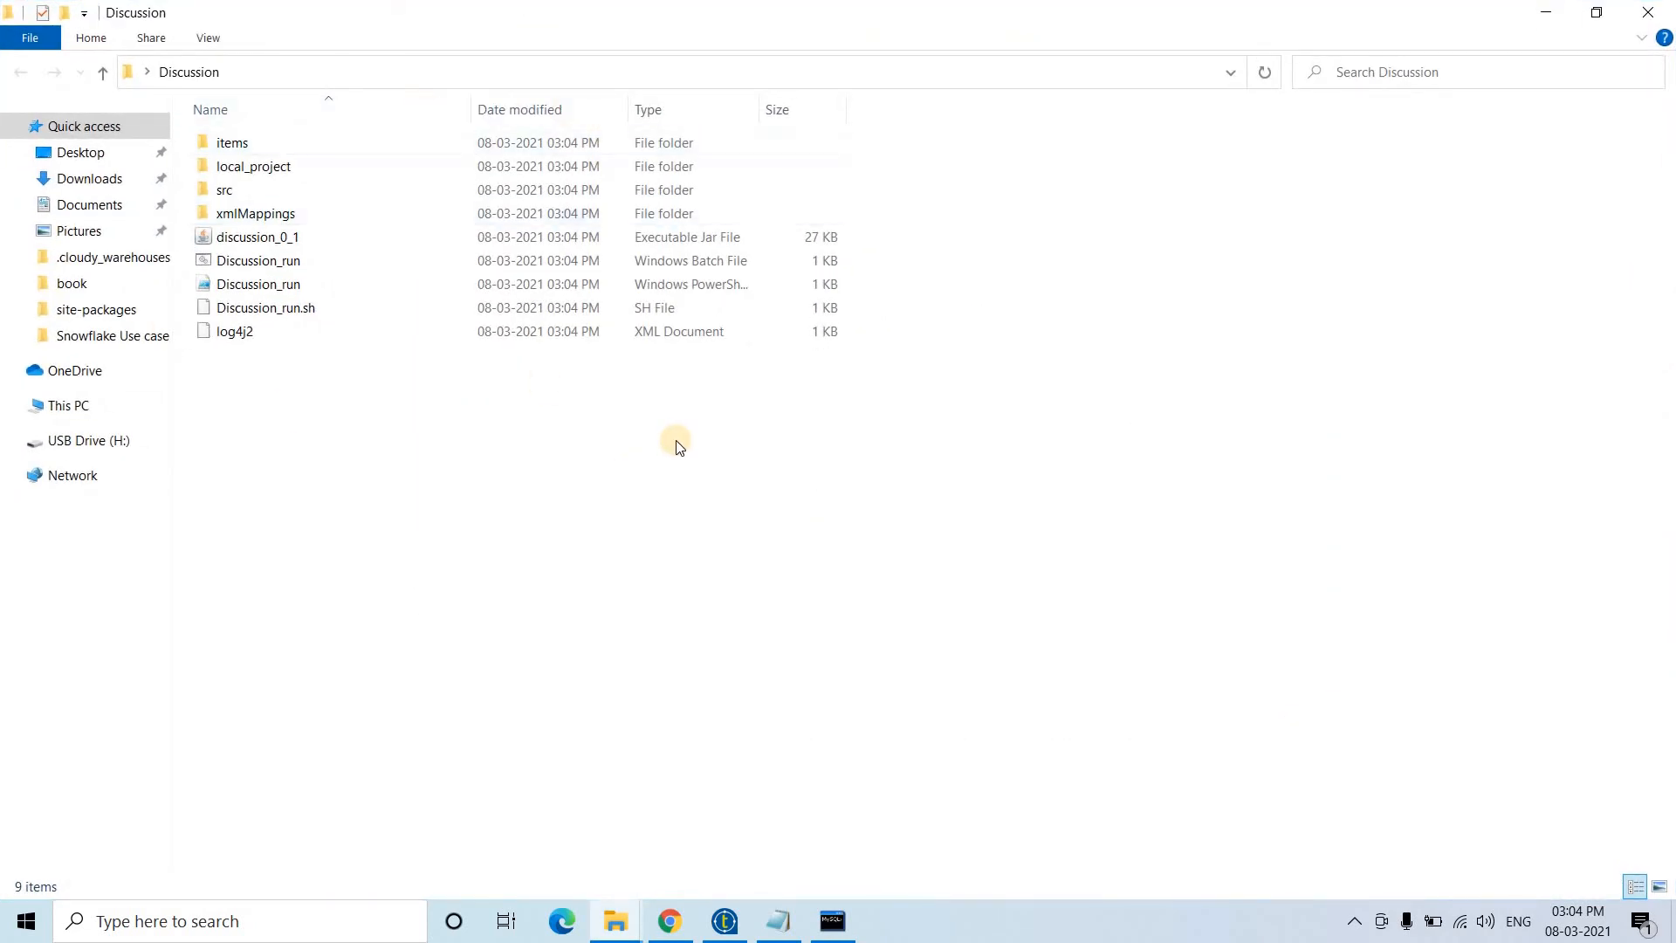
- Review the folder's discussion_0_1 jar, Discussion_run batch, launchers and log4j2 files
{"action": "scroll", "coordinate": [679, 447], "scroll_direction": "up", "scroll_amount": 4}
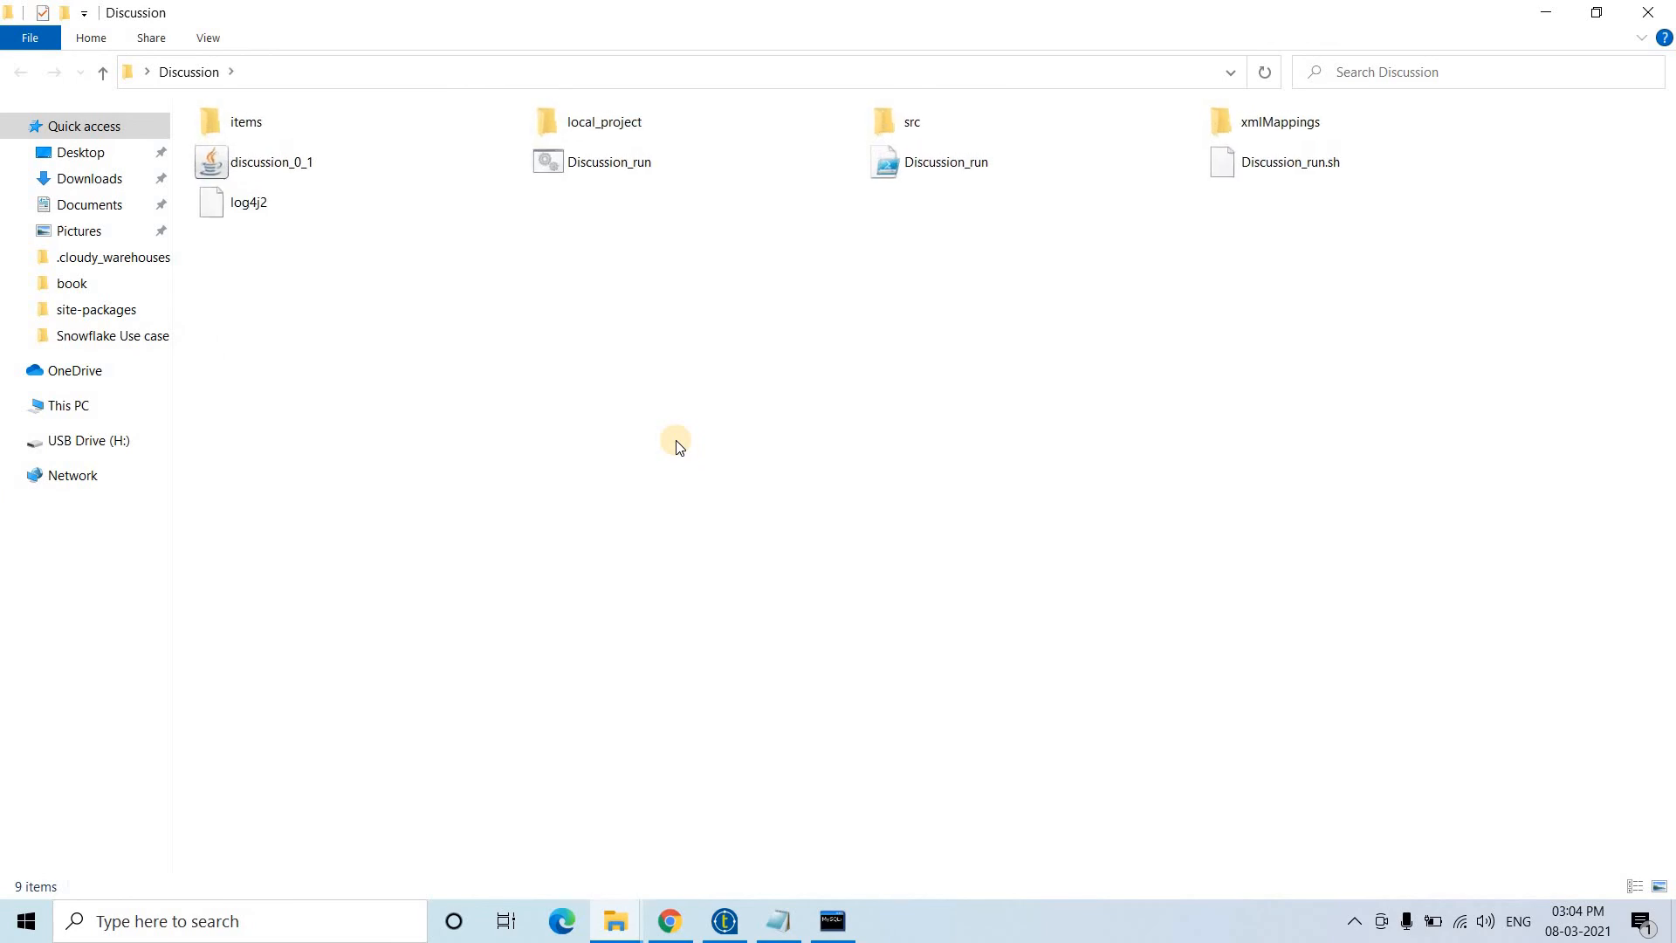
{"action": "scroll", "coordinate": [672, 448], "scroll_direction": "up", "scroll_amount": 2}
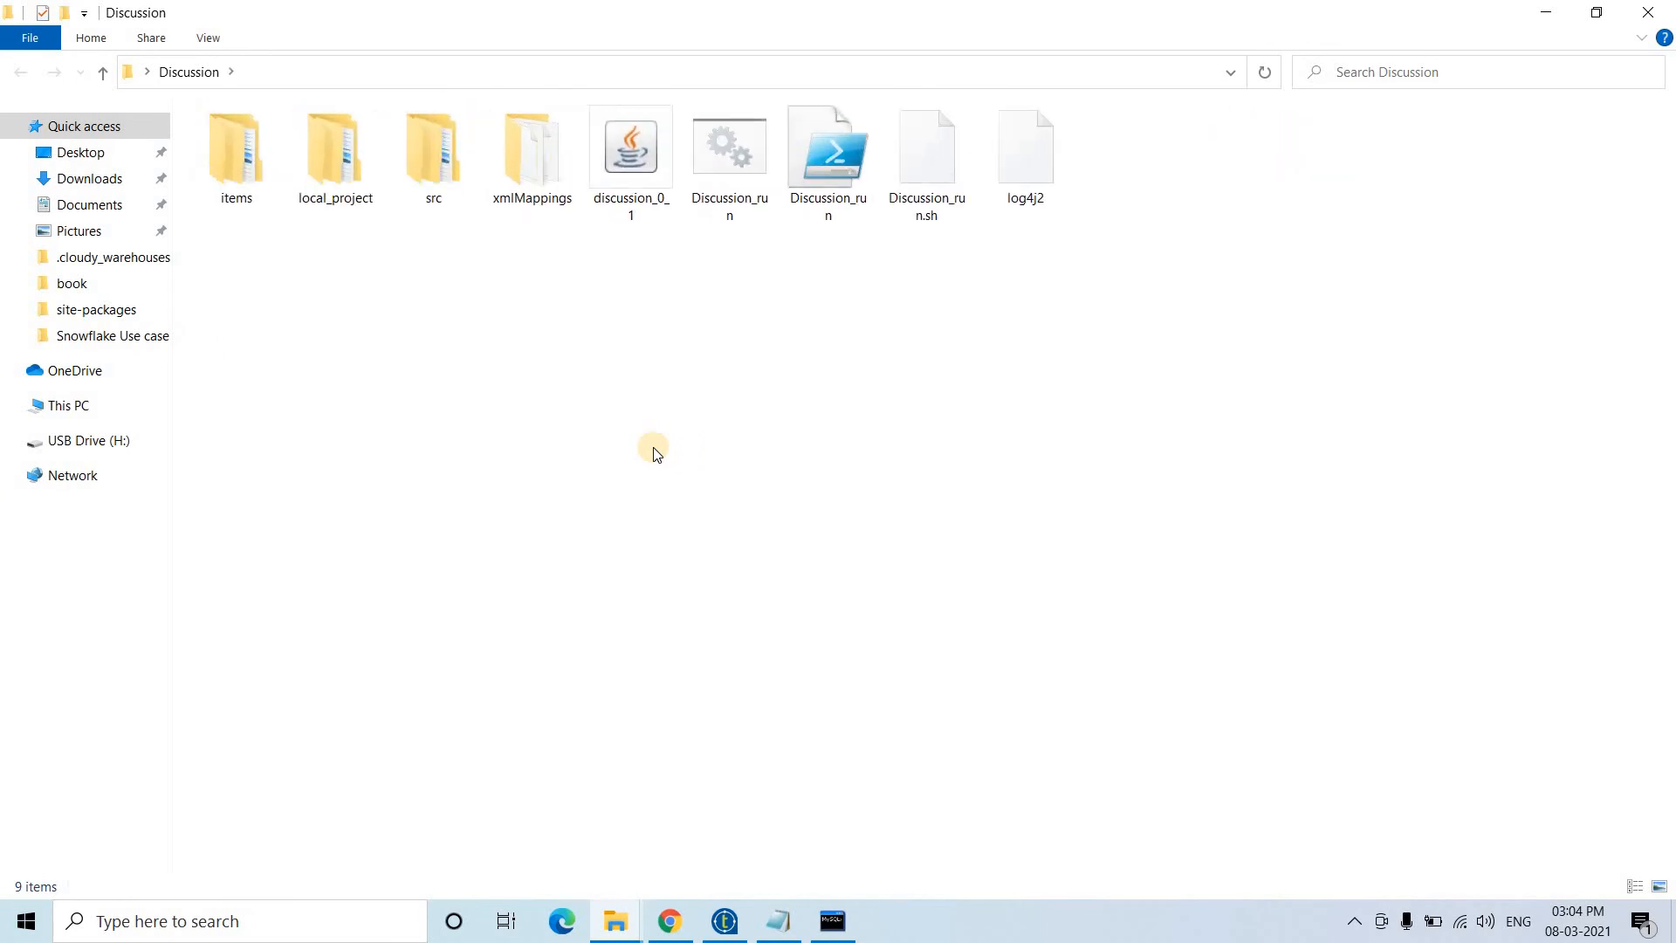
{"action": "scroll", "coordinate": [655, 451], "scroll_direction": "up", "scroll_amount": 2}
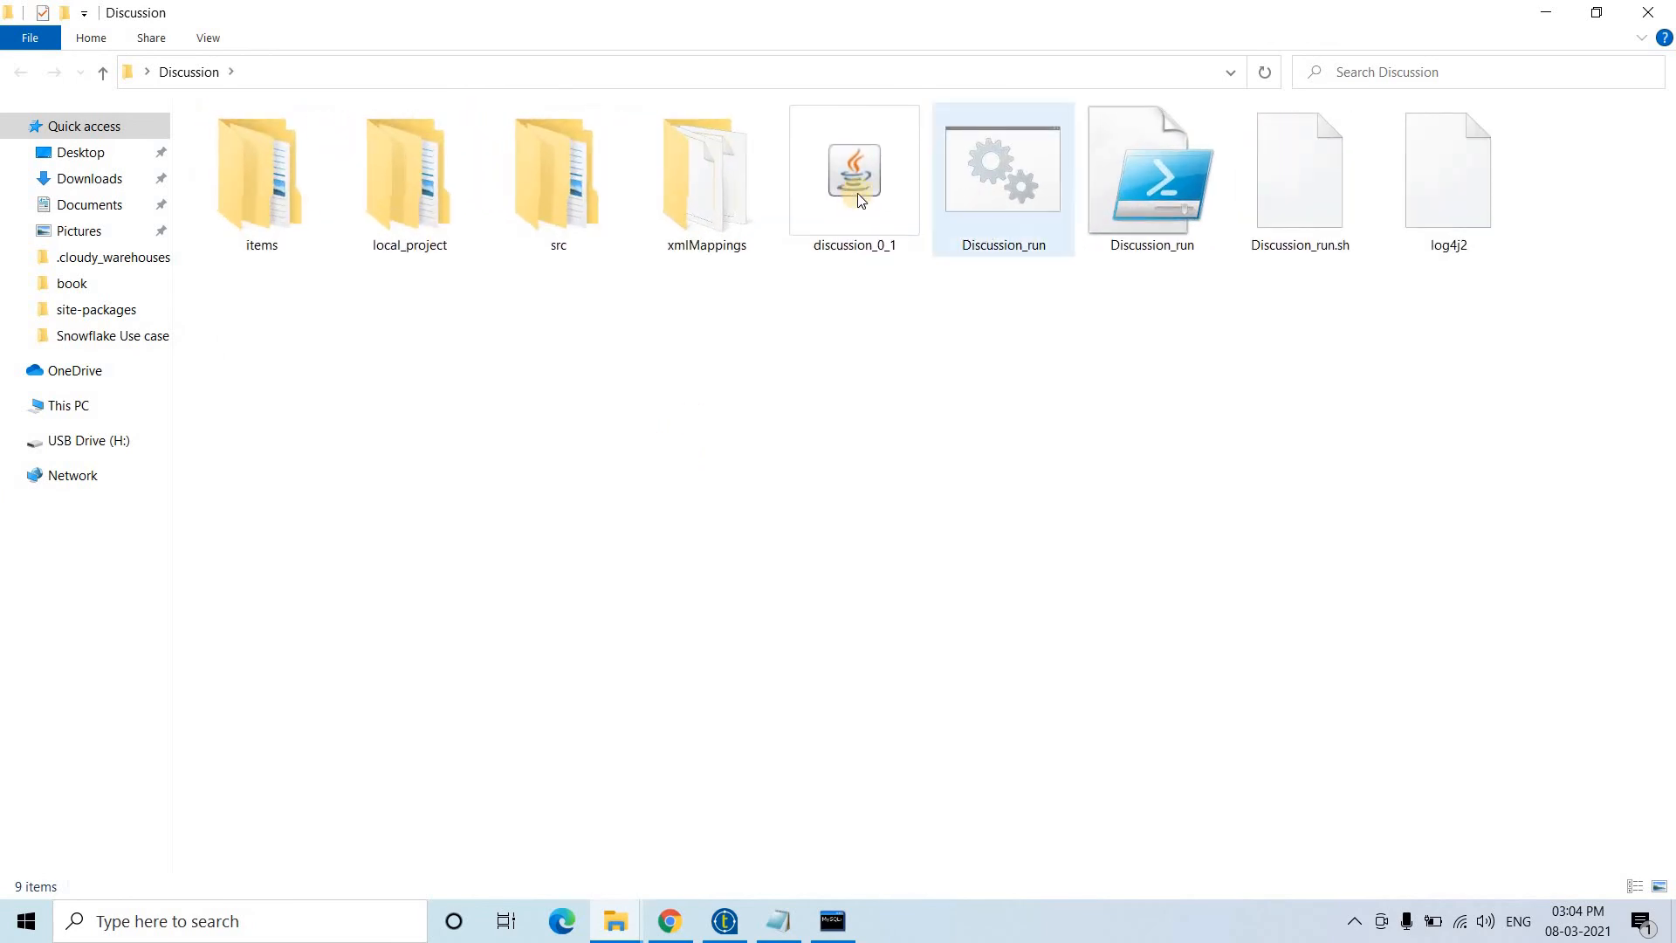
{"action": "left_click", "coordinate": [1029, 206]}
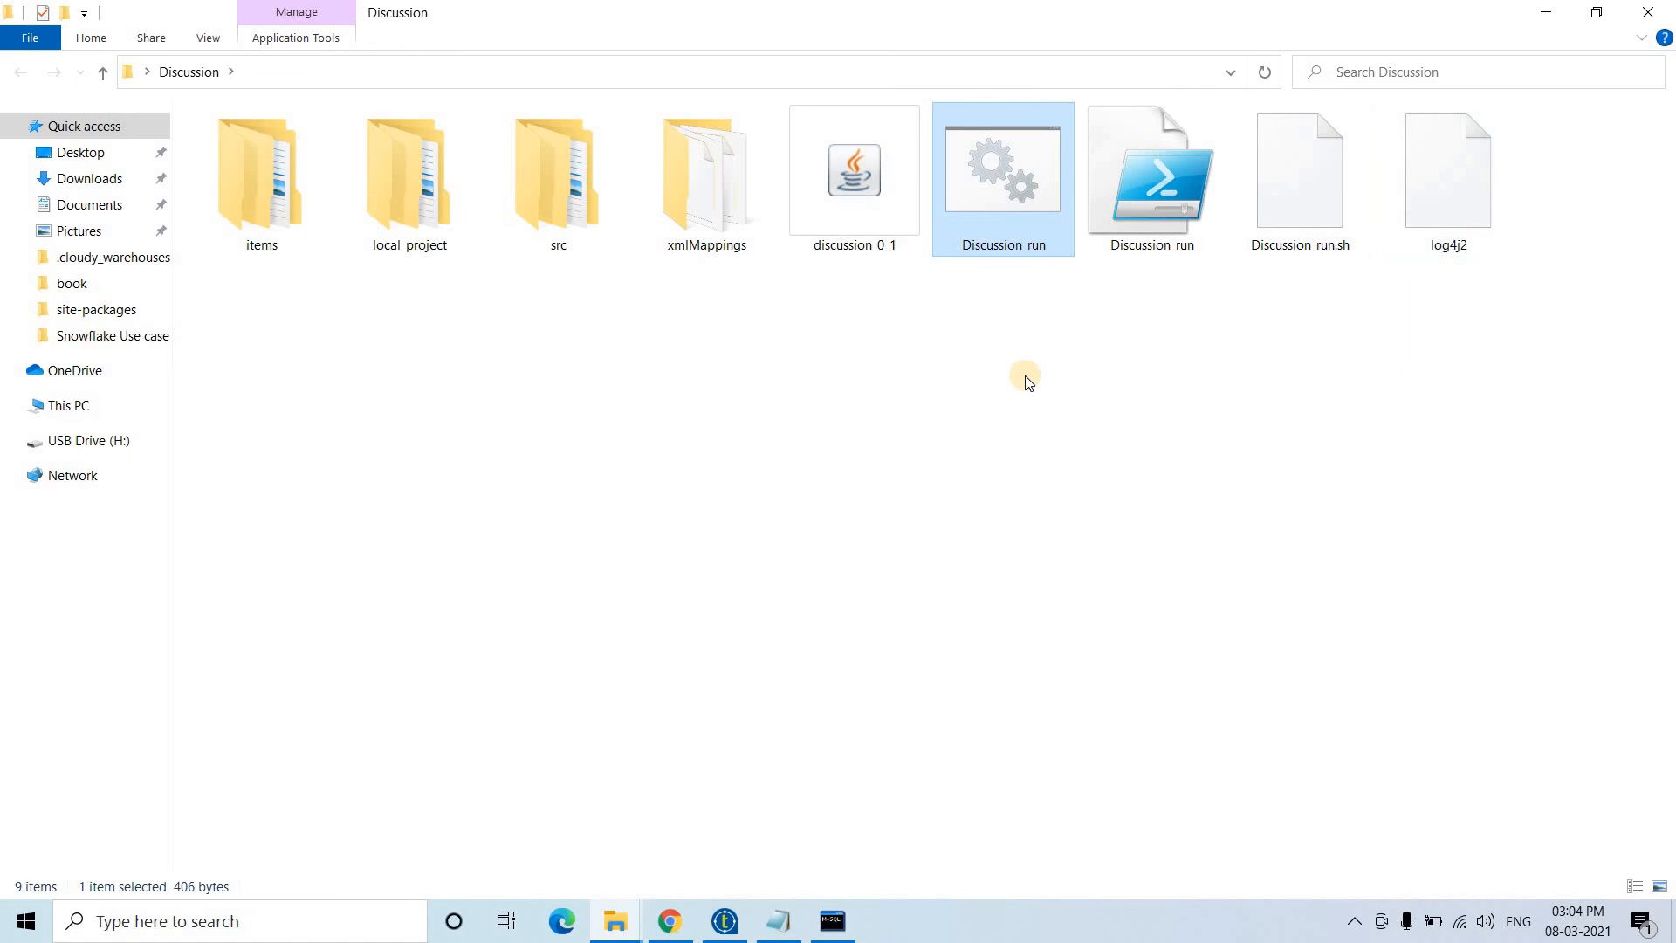
{"action": "scroll", "coordinate": [1028, 382], "scroll_direction": "down", "scroll_amount": 5, "text": "ctrl"}
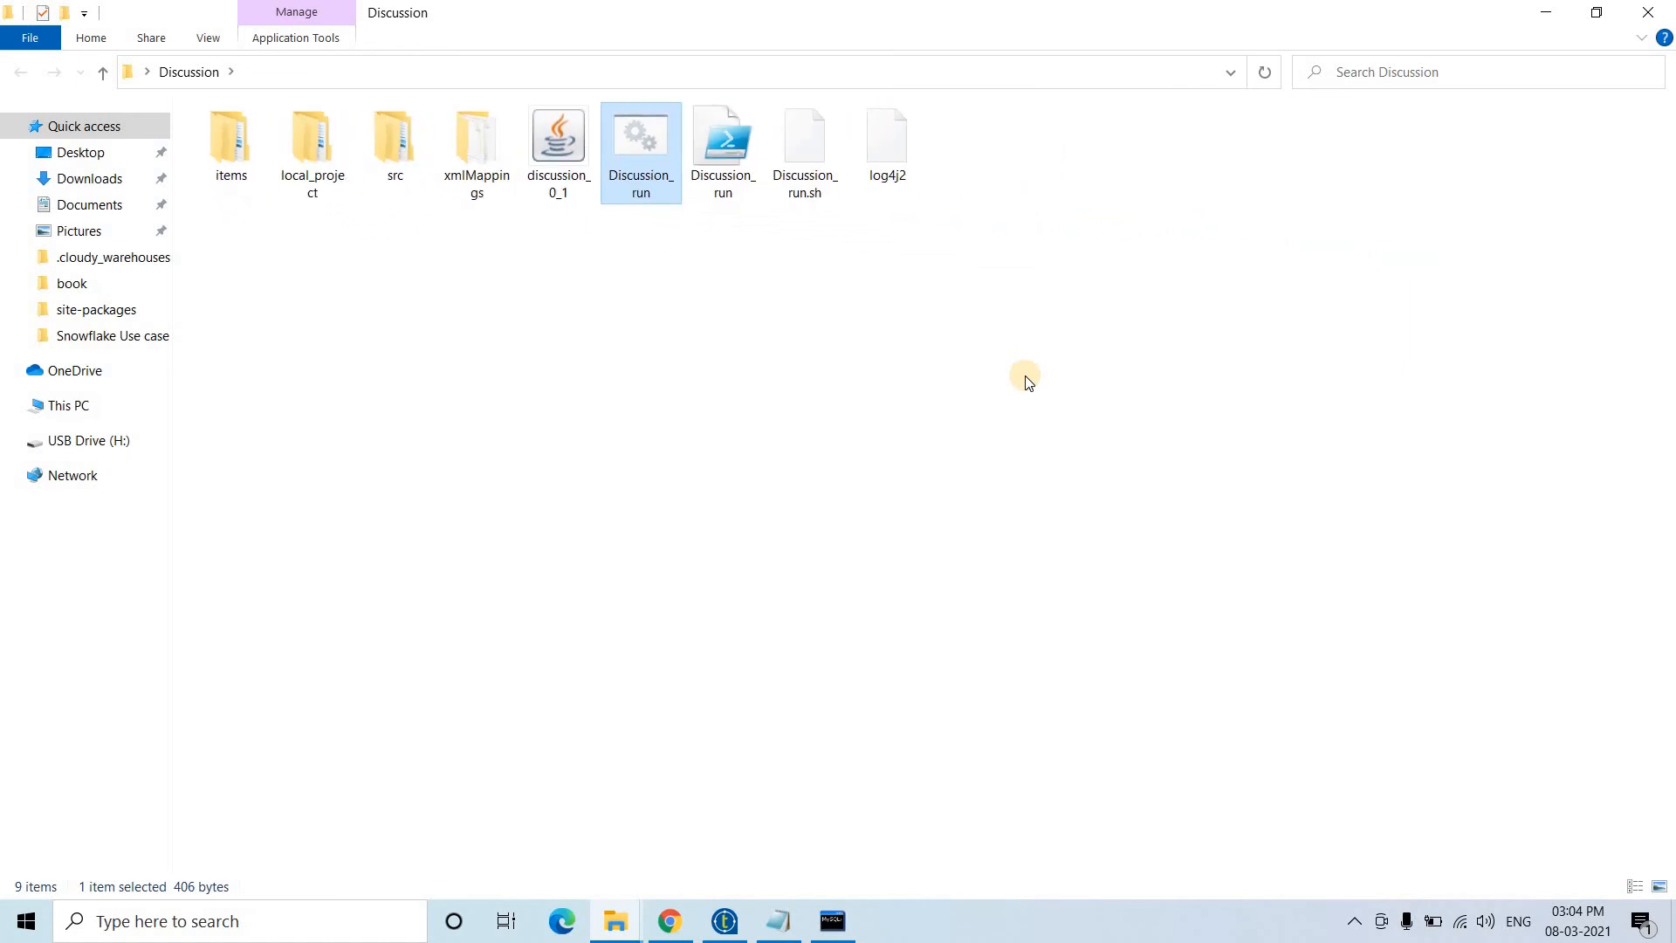
{"action": "scroll", "coordinate": [1028, 381], "scroll_direction": "down", "scroll_amount": 3, "text": "ctrl"}
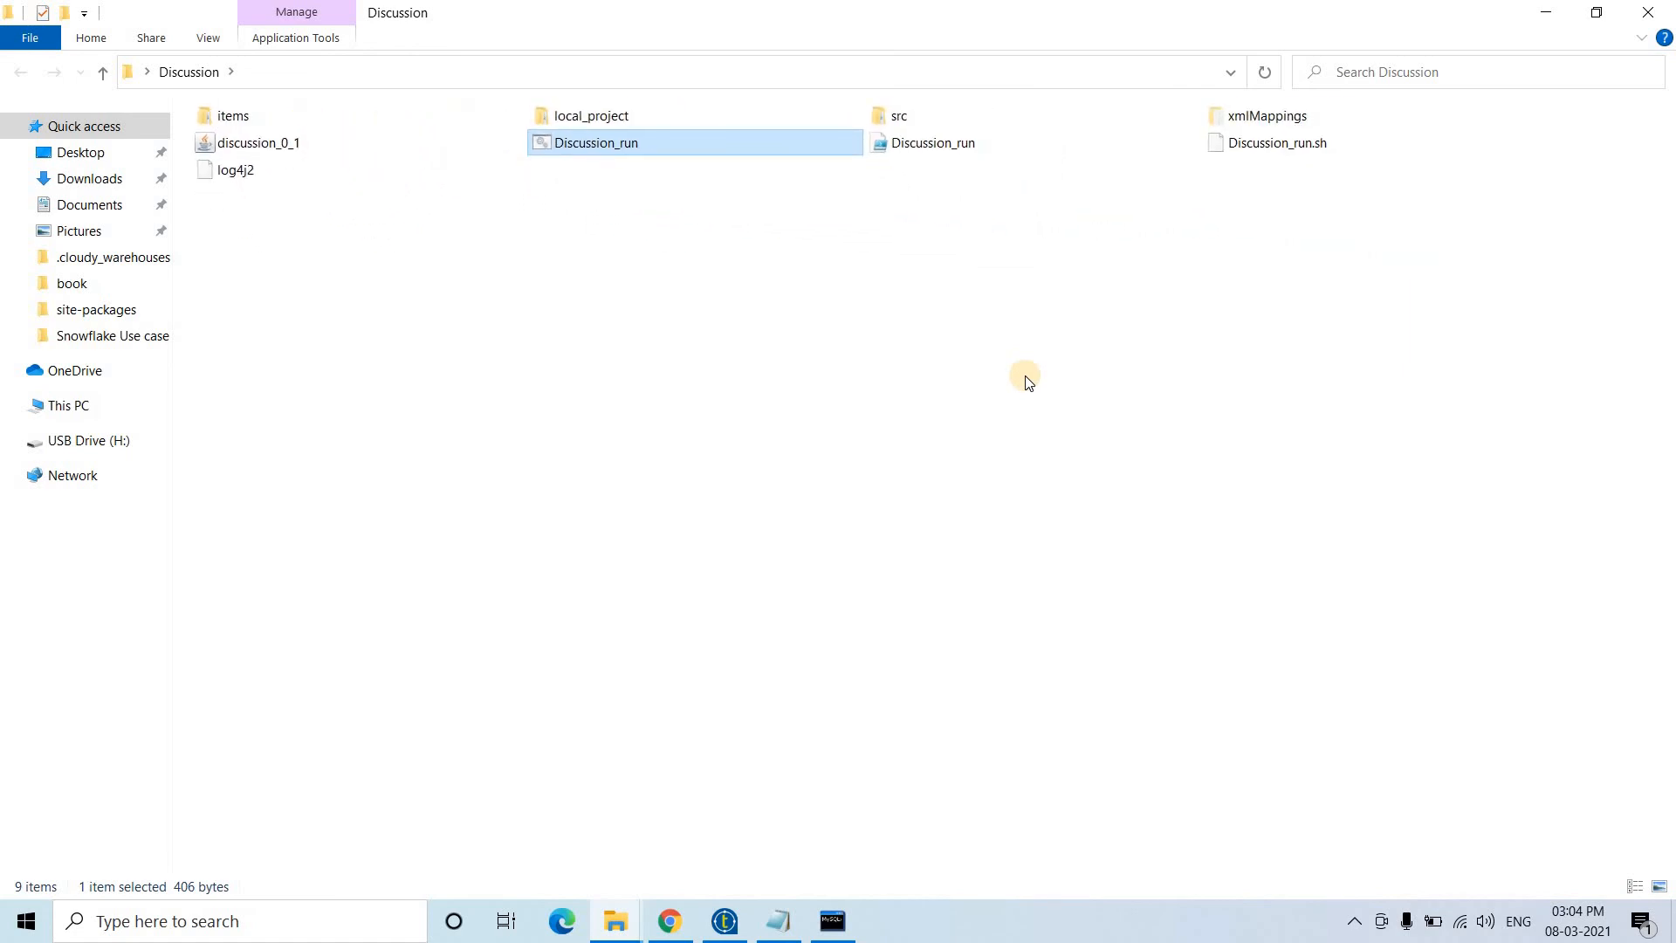
{"action": "scroll", "coordinate": [1028, 382], "scroll_direction": "down", "scroll_amount": 2, "text": "ctrl"}
{"action": "scroll", "coordinate": [1028, 381], "scroll_direction": "up", "scroll_amount": 3, "text": "ctrl"}
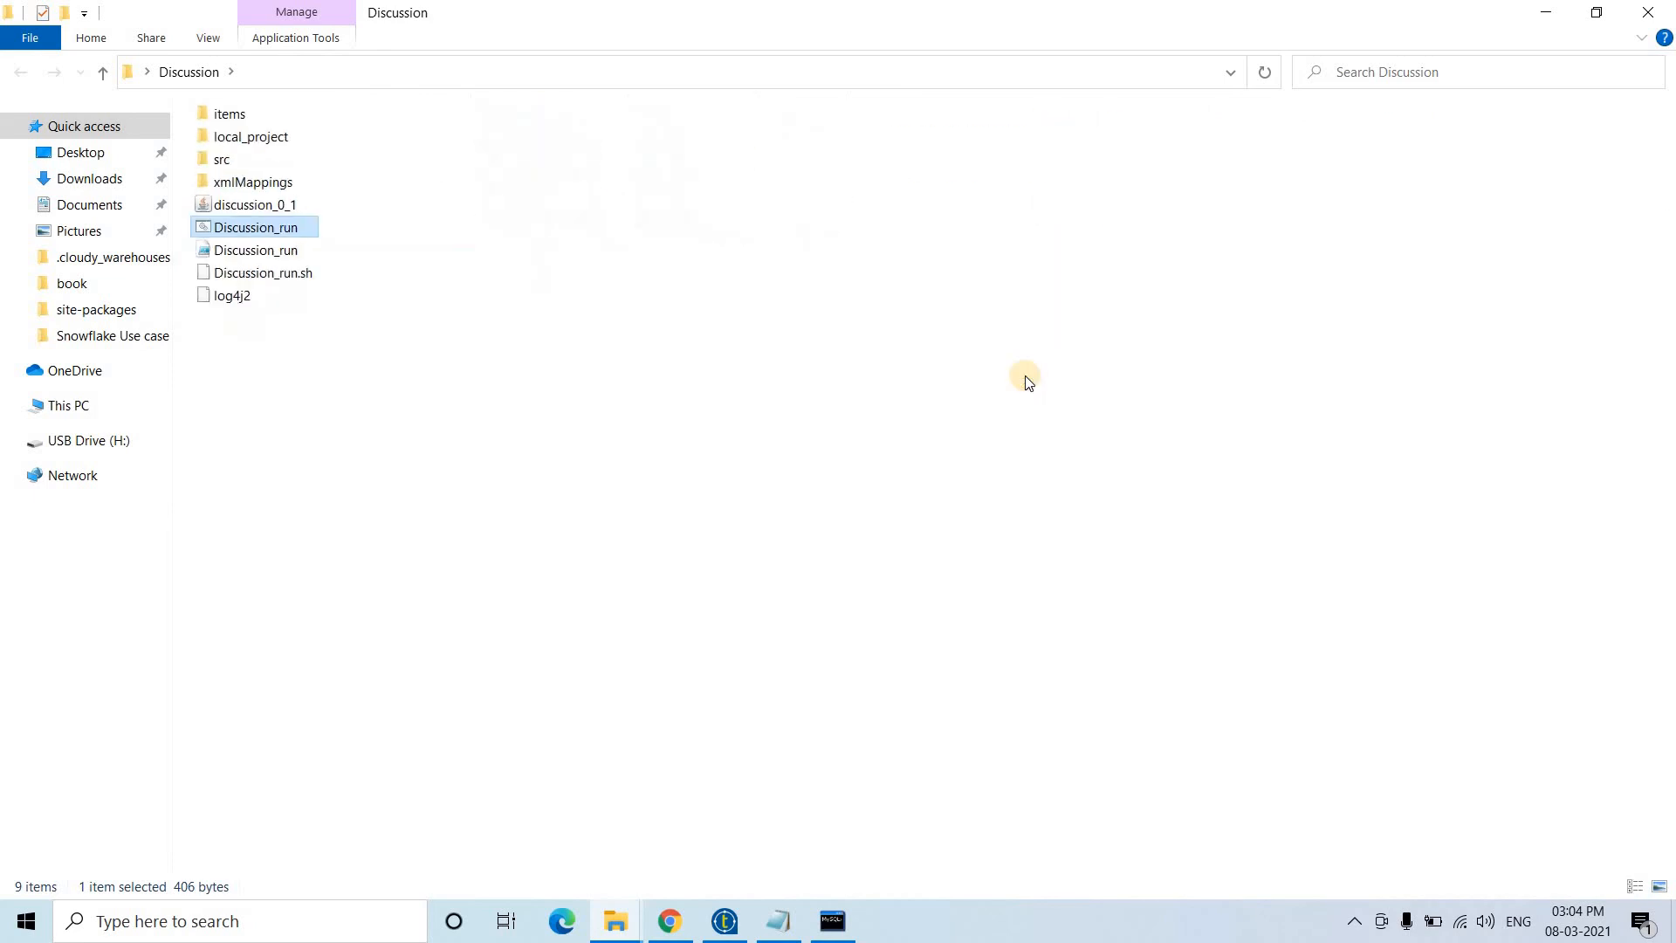
{"action": "scroll", "coordinate": [1025, 375], "scroll_direction": "down", "scroll_amount": 2, "text": "ctrl"}
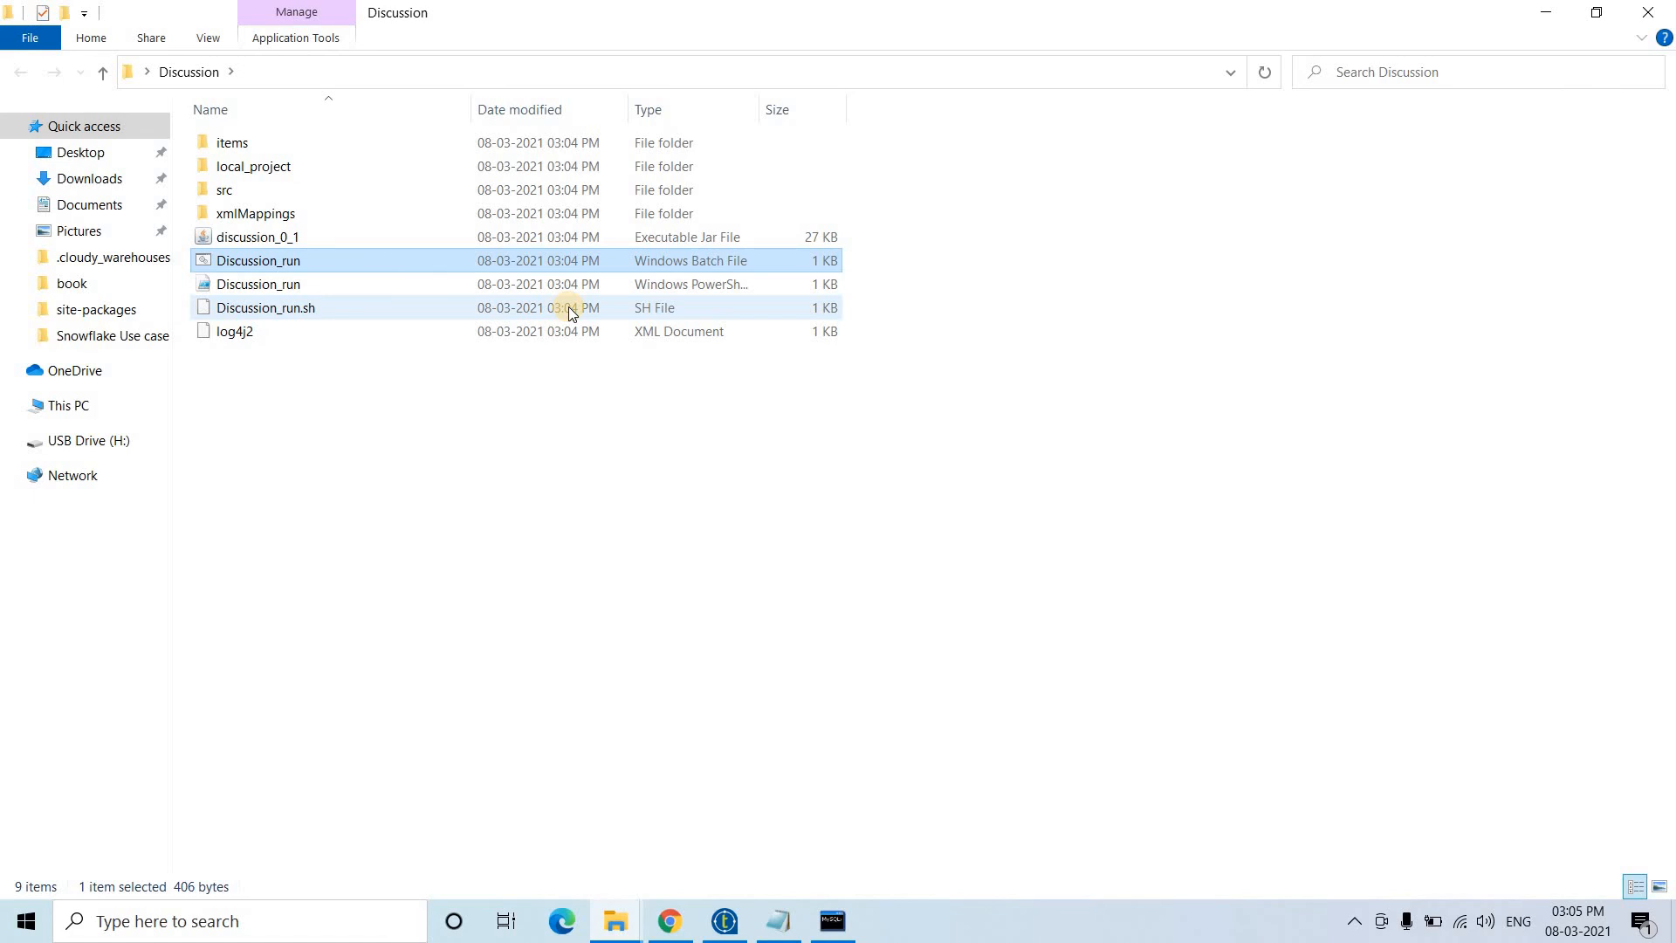
{"action": "left_click", "coordinate": [751, 430]}
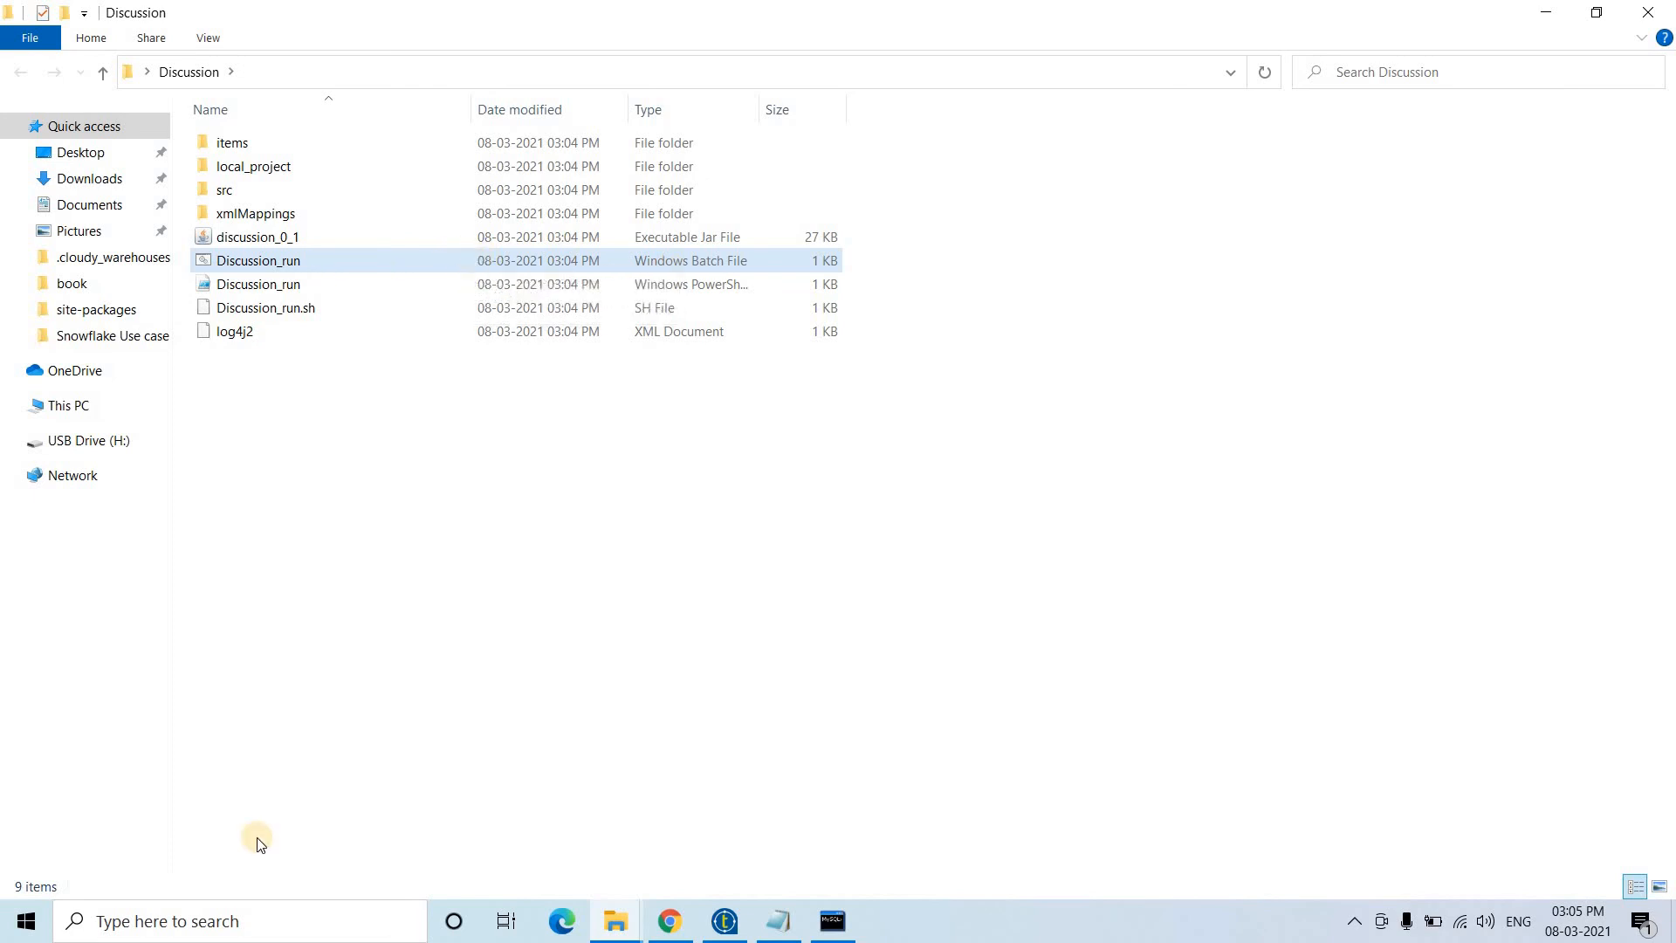
{"action": "left_click", "coordinate": [259, 936]}
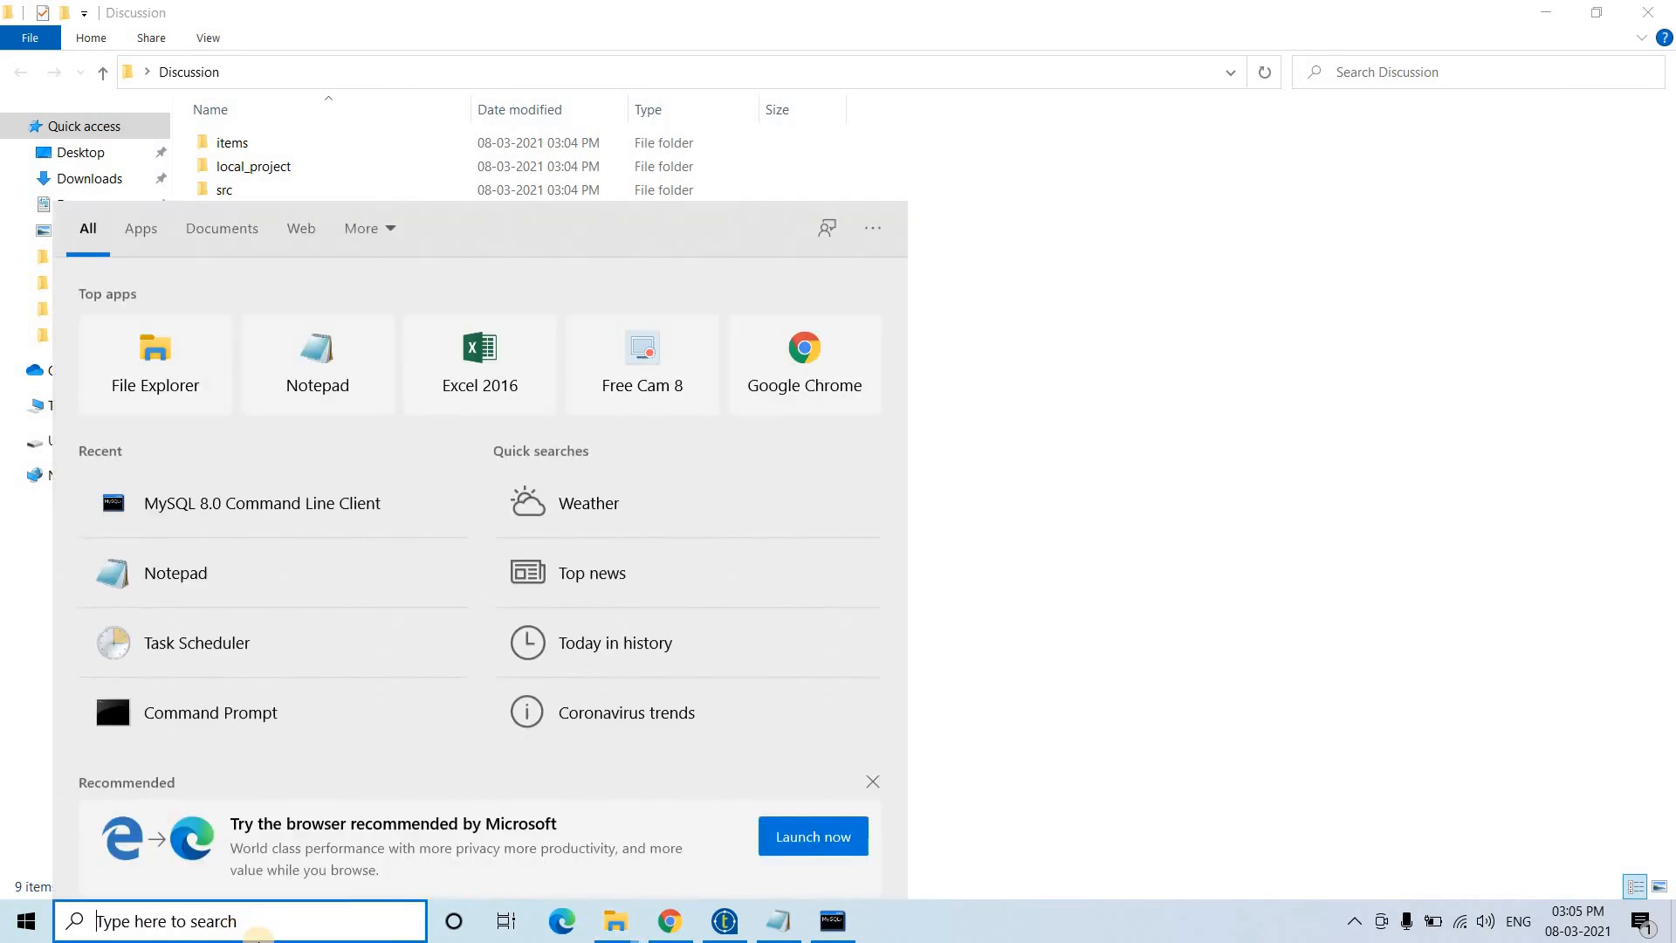
- Open Task Scheduler maximised and begin creating a new task
{"action": "type", "text": "Task"}
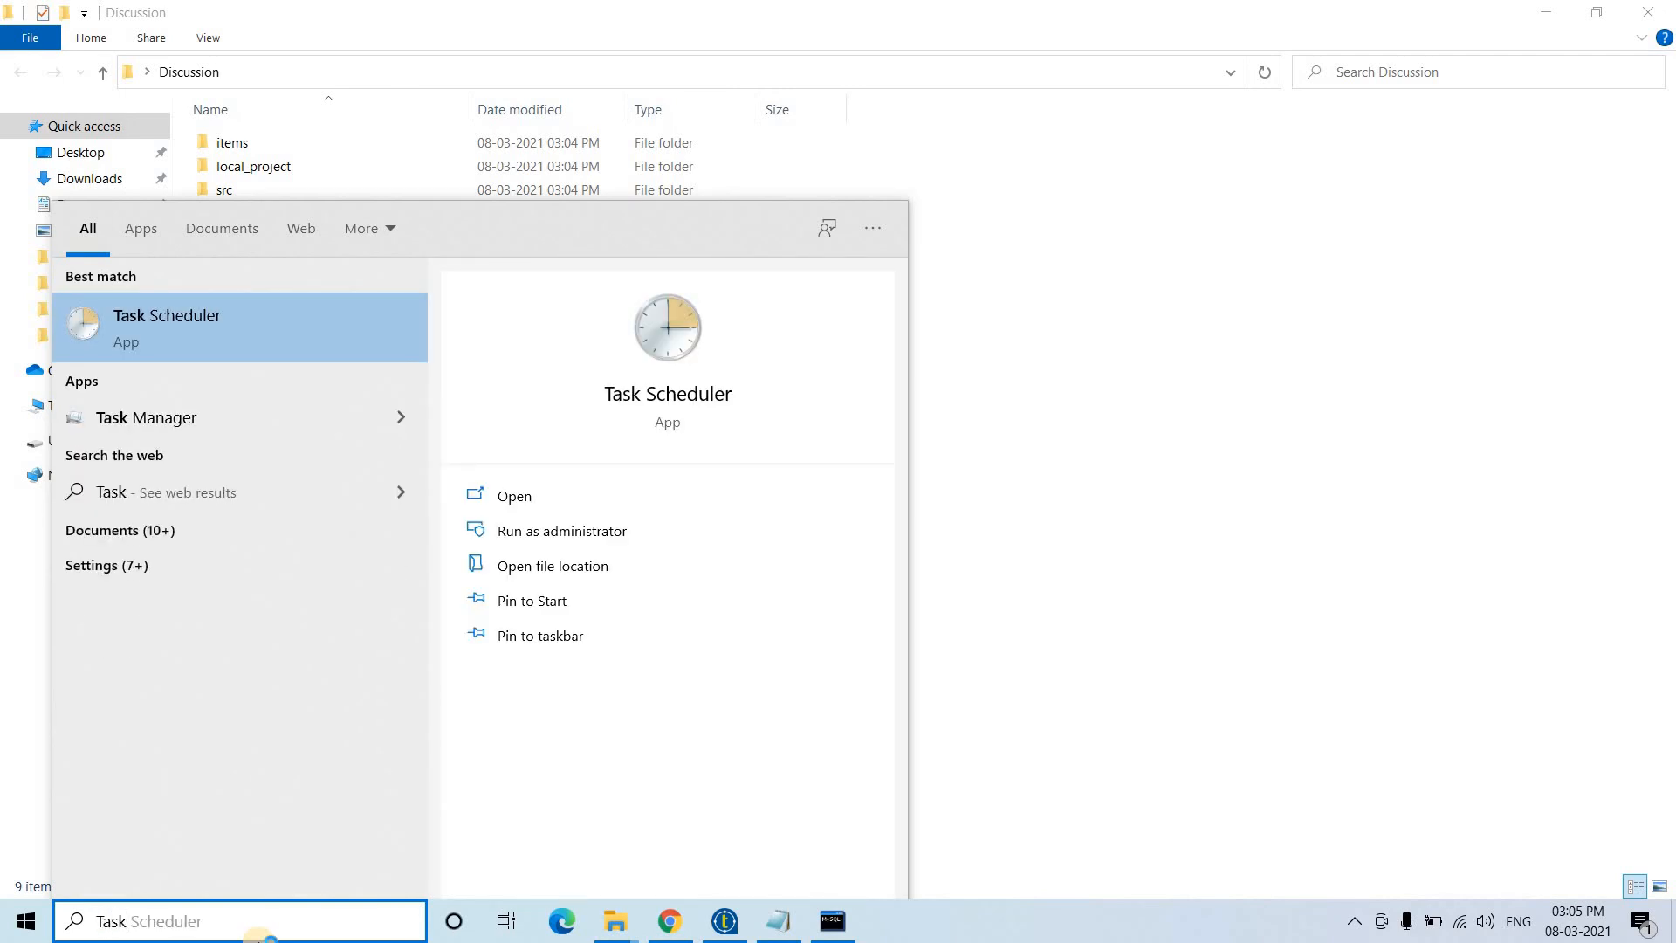
{"action": "key", "text": "Return"}
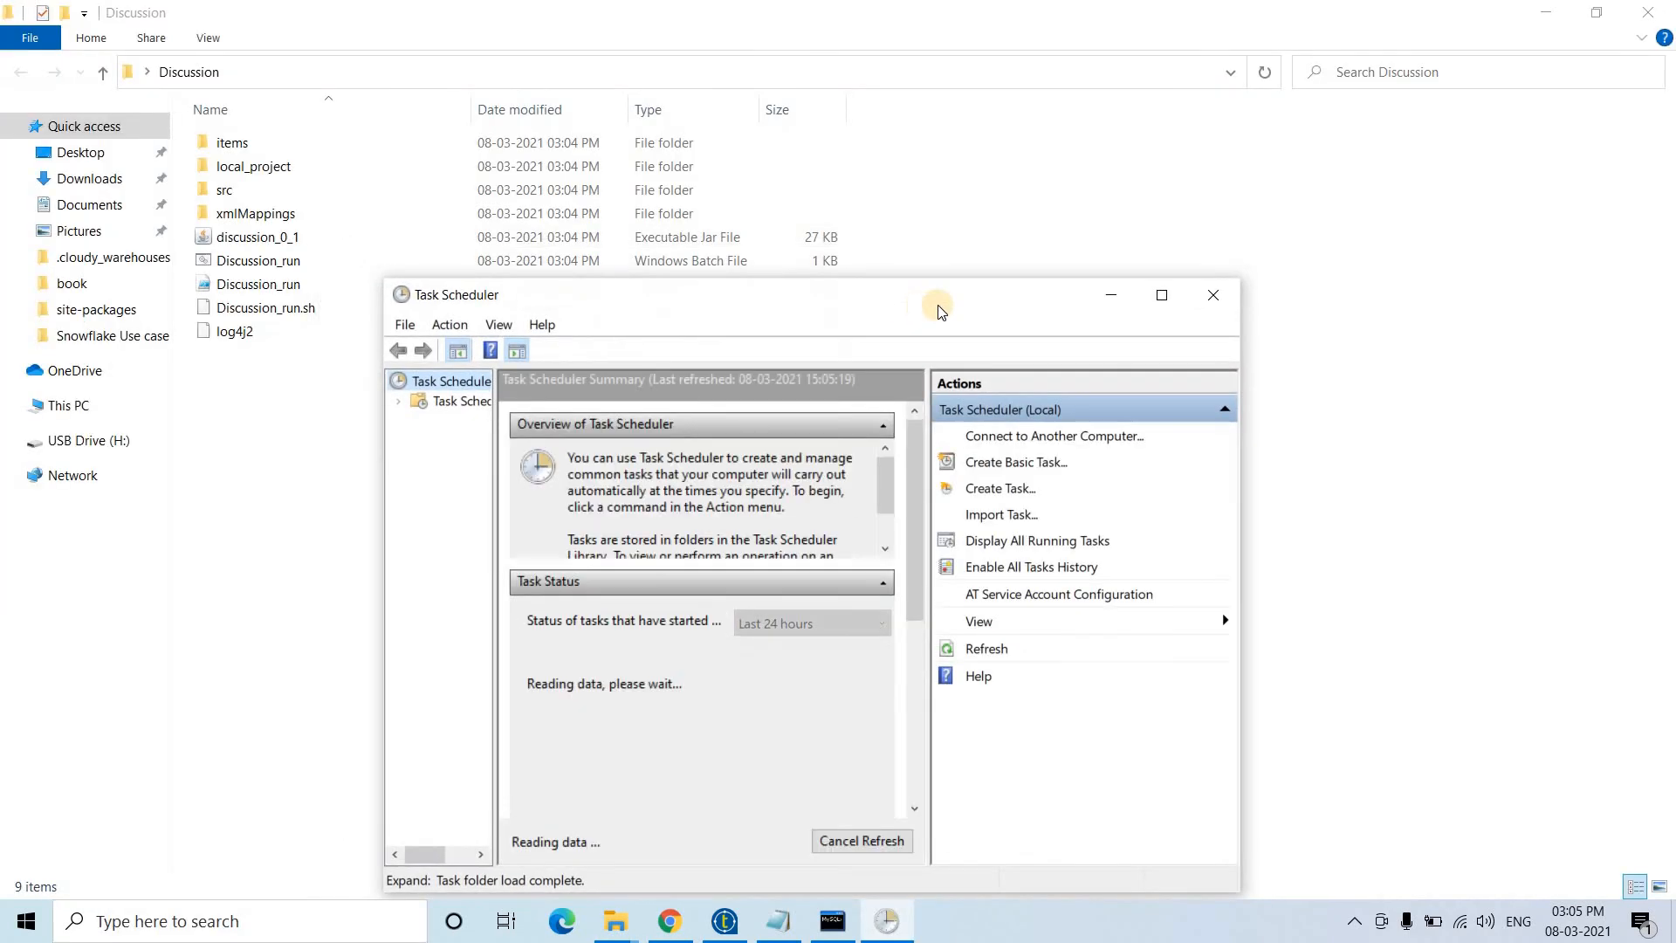
{"action": "double_click", "coordinate": [939, 313]}
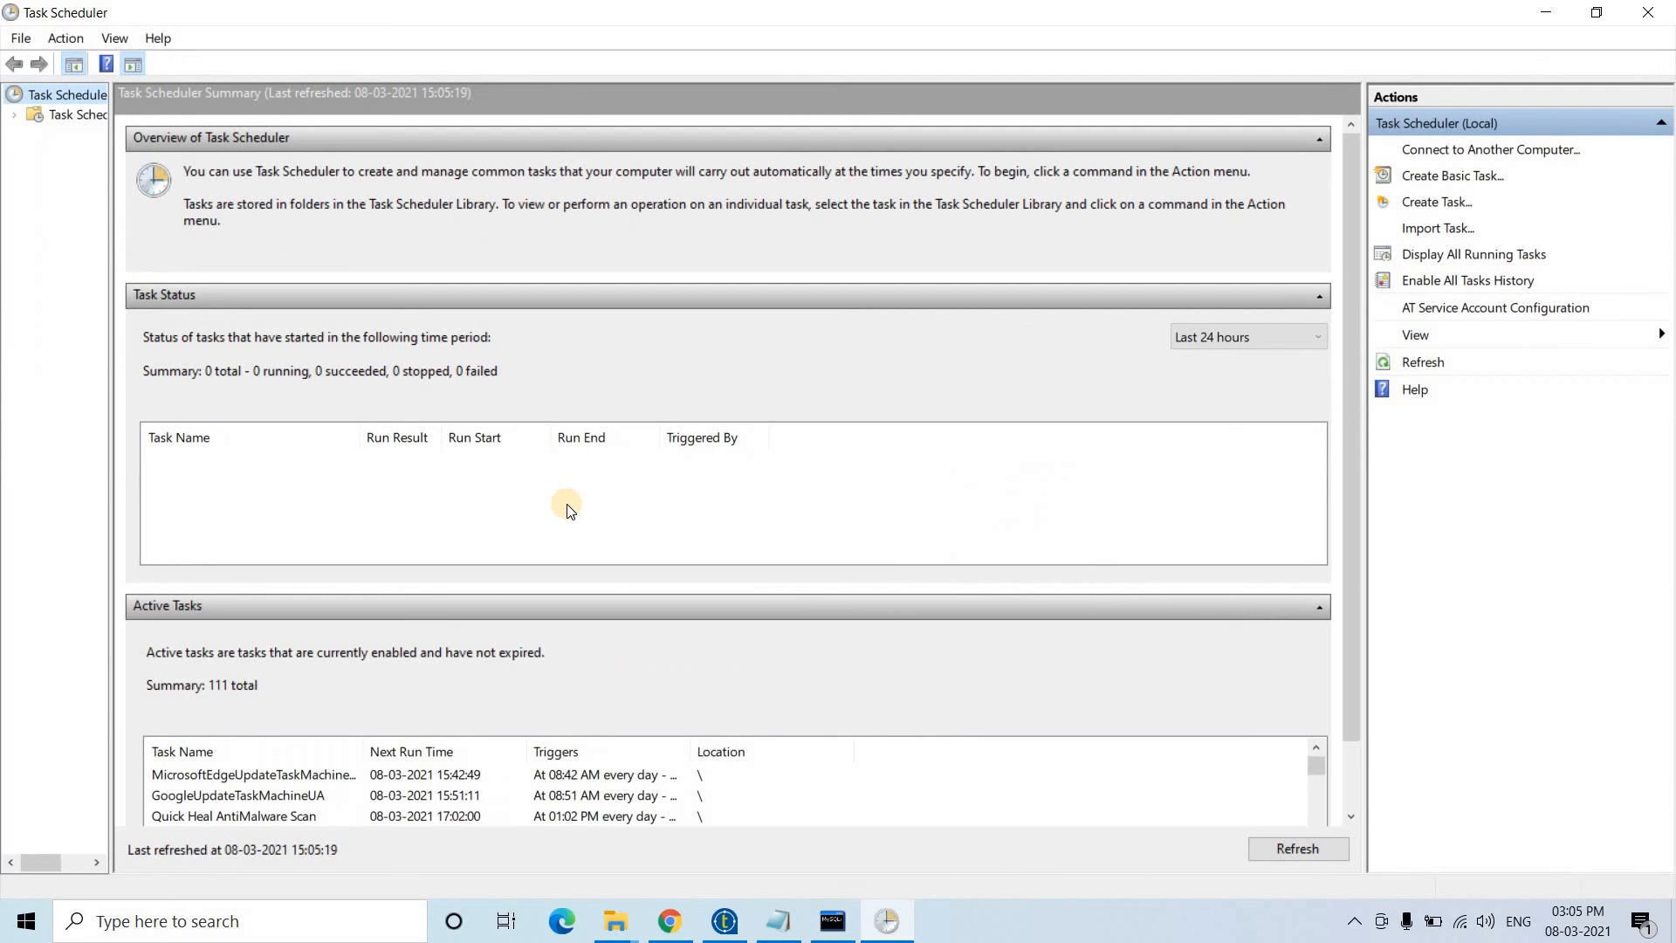
{"action": "left_click", "coordinate": [1426, 201]}
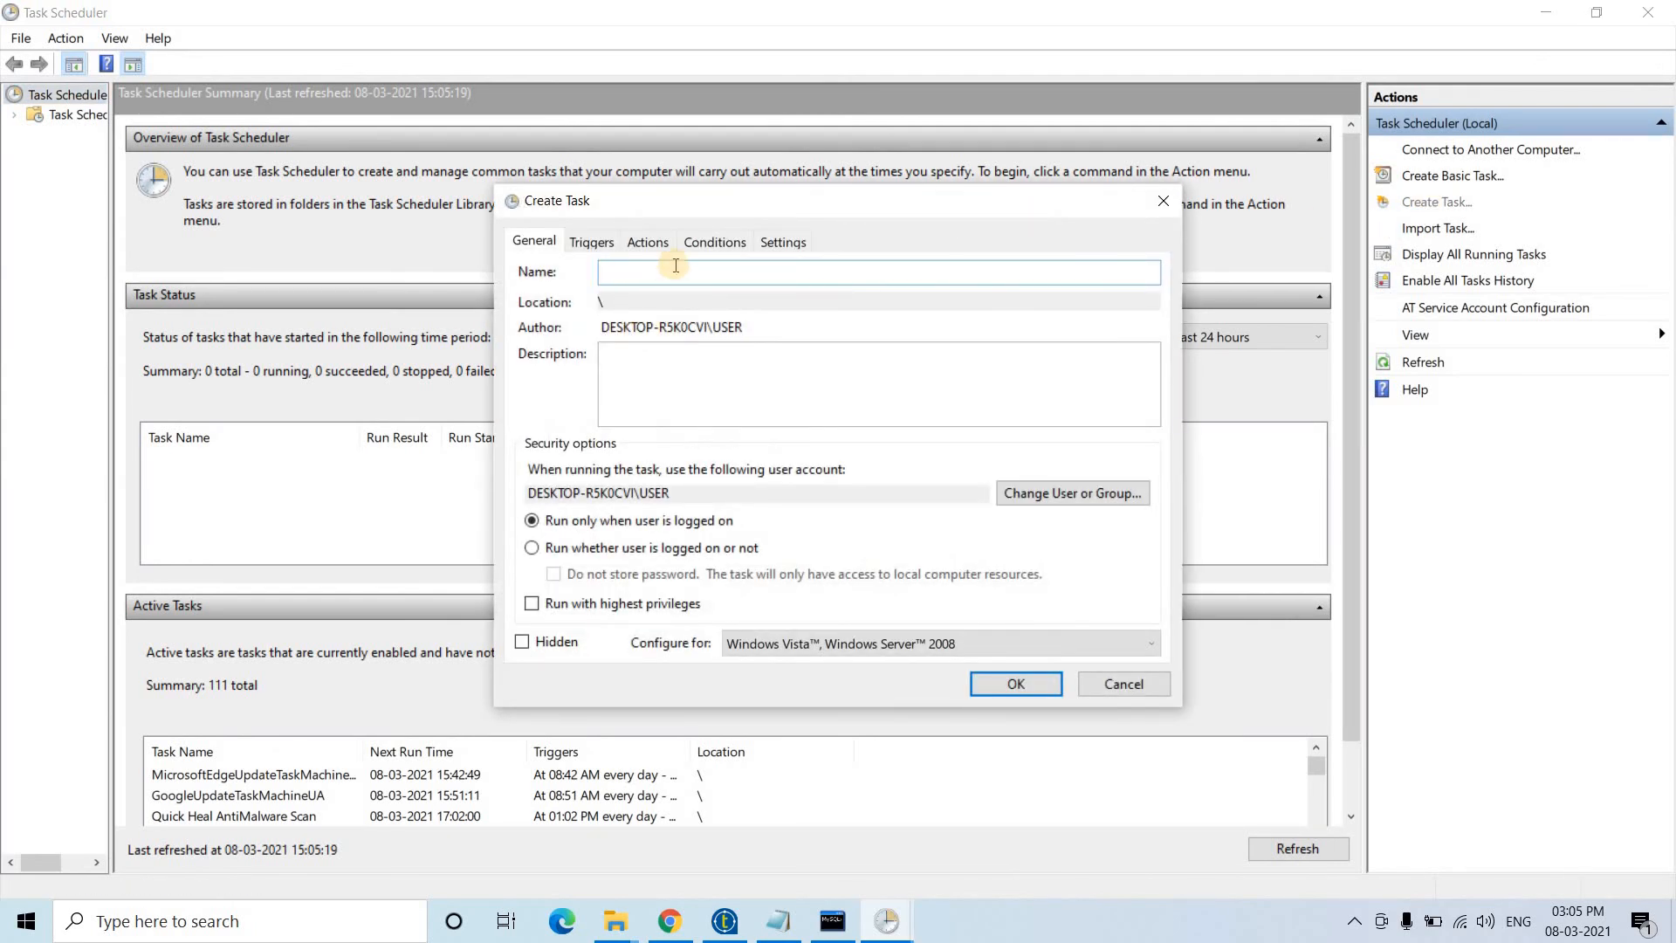
- Name the task taldend_standalone_show, running whether logged on or not without storing the password
{"action": "type", "text": "taldend_standalone_show"}
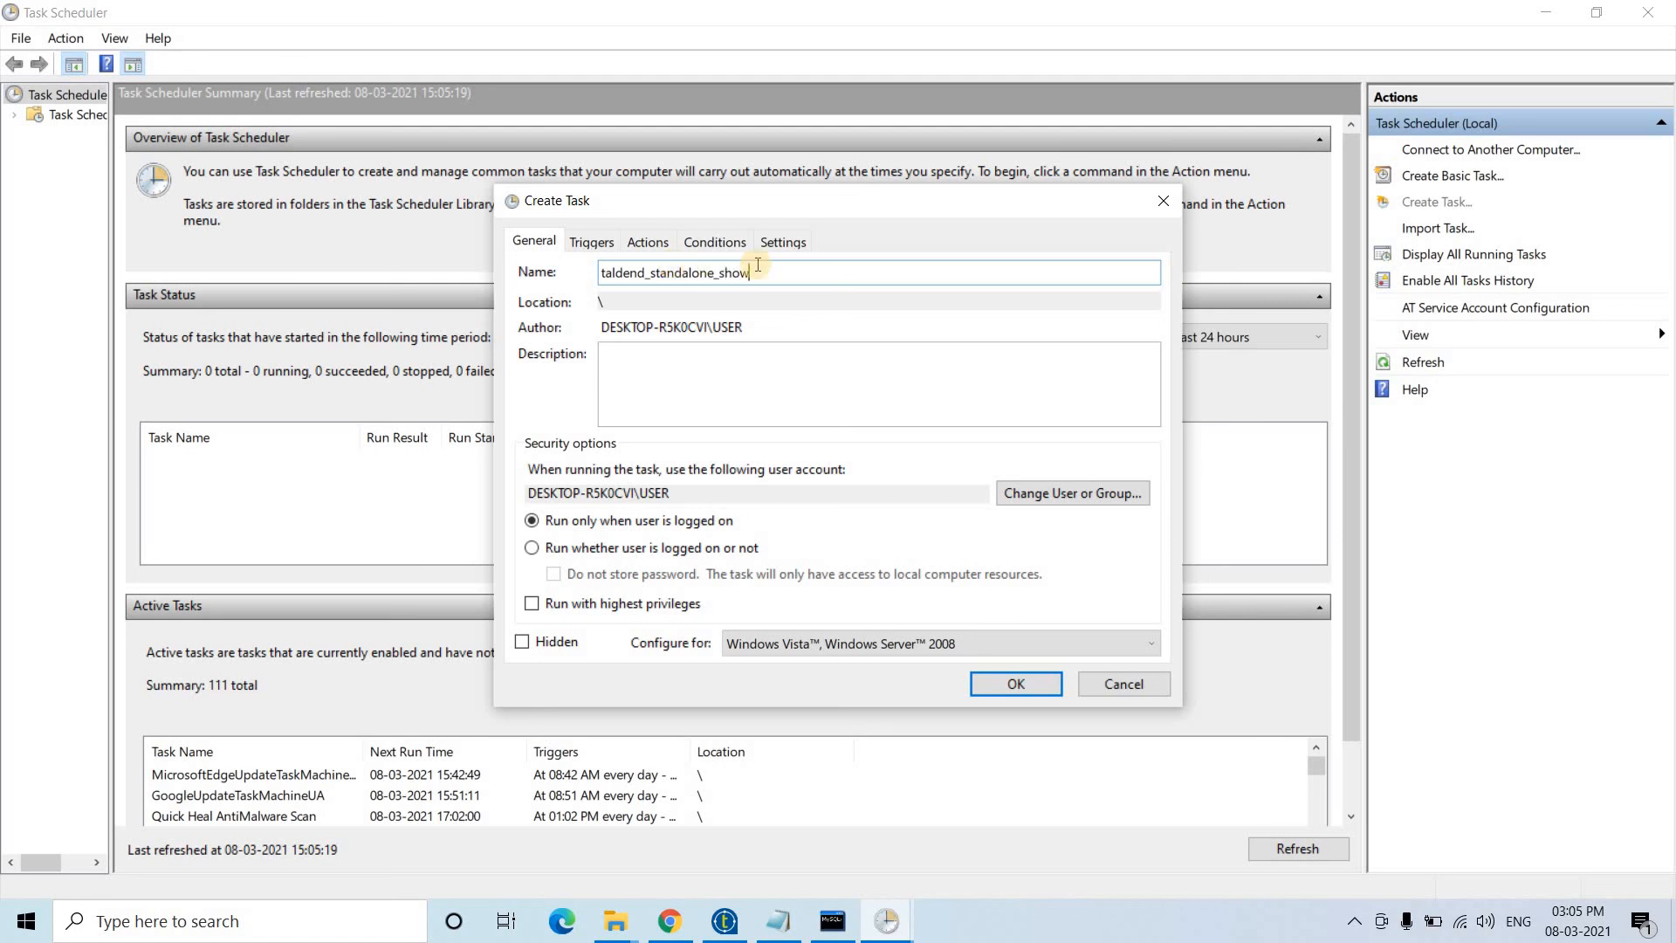
{"action": "left_click", "coordinate": [594, 547]}
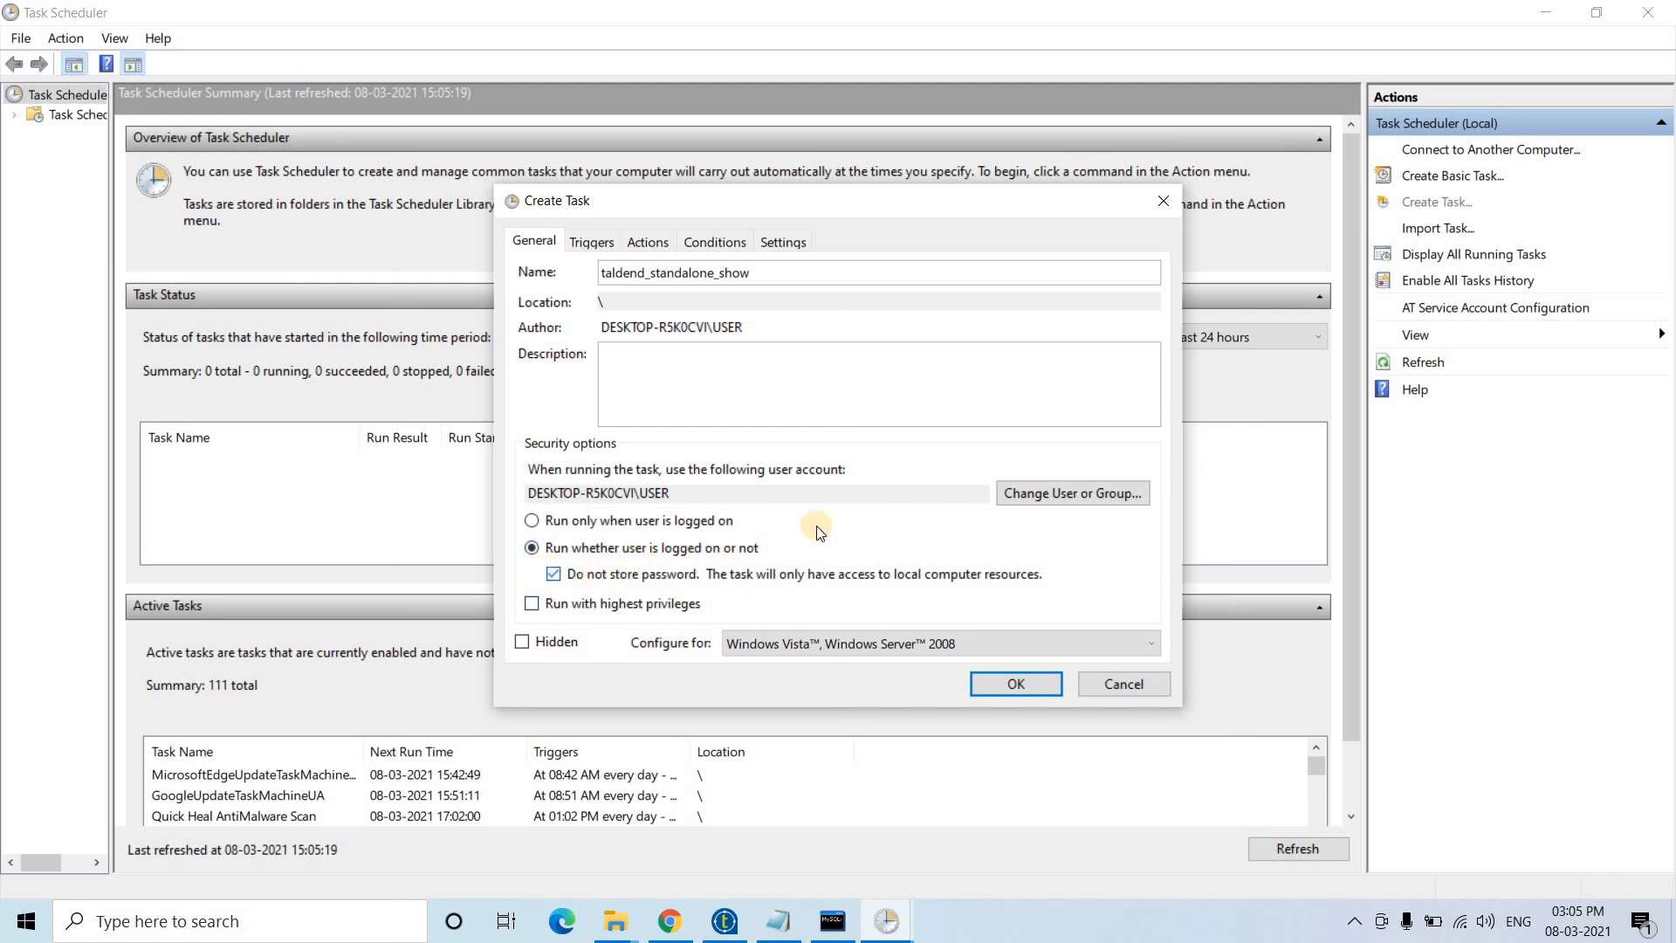
{"action": "left_click", "coordinate": [551, 573]}
{"action": "left_click", "coordinate": [590, 237]}
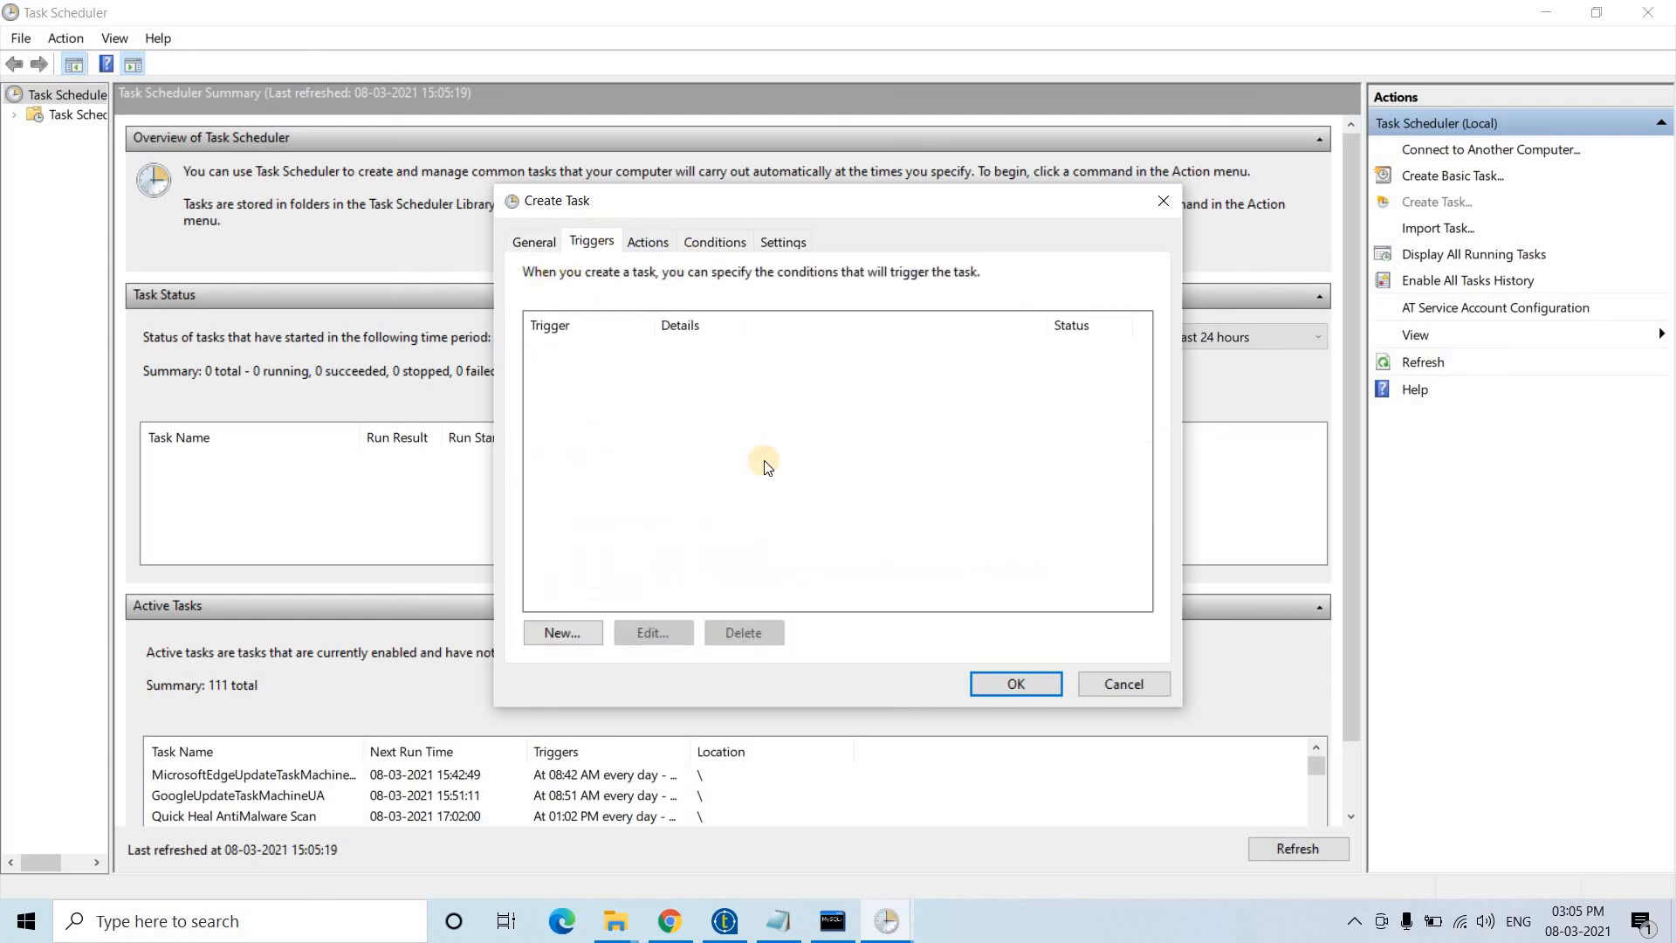
- Add a One time trigger starting at 03:09 PM on 08-03-2021
{"action": "left_click", "coordinate": [591, 625]}
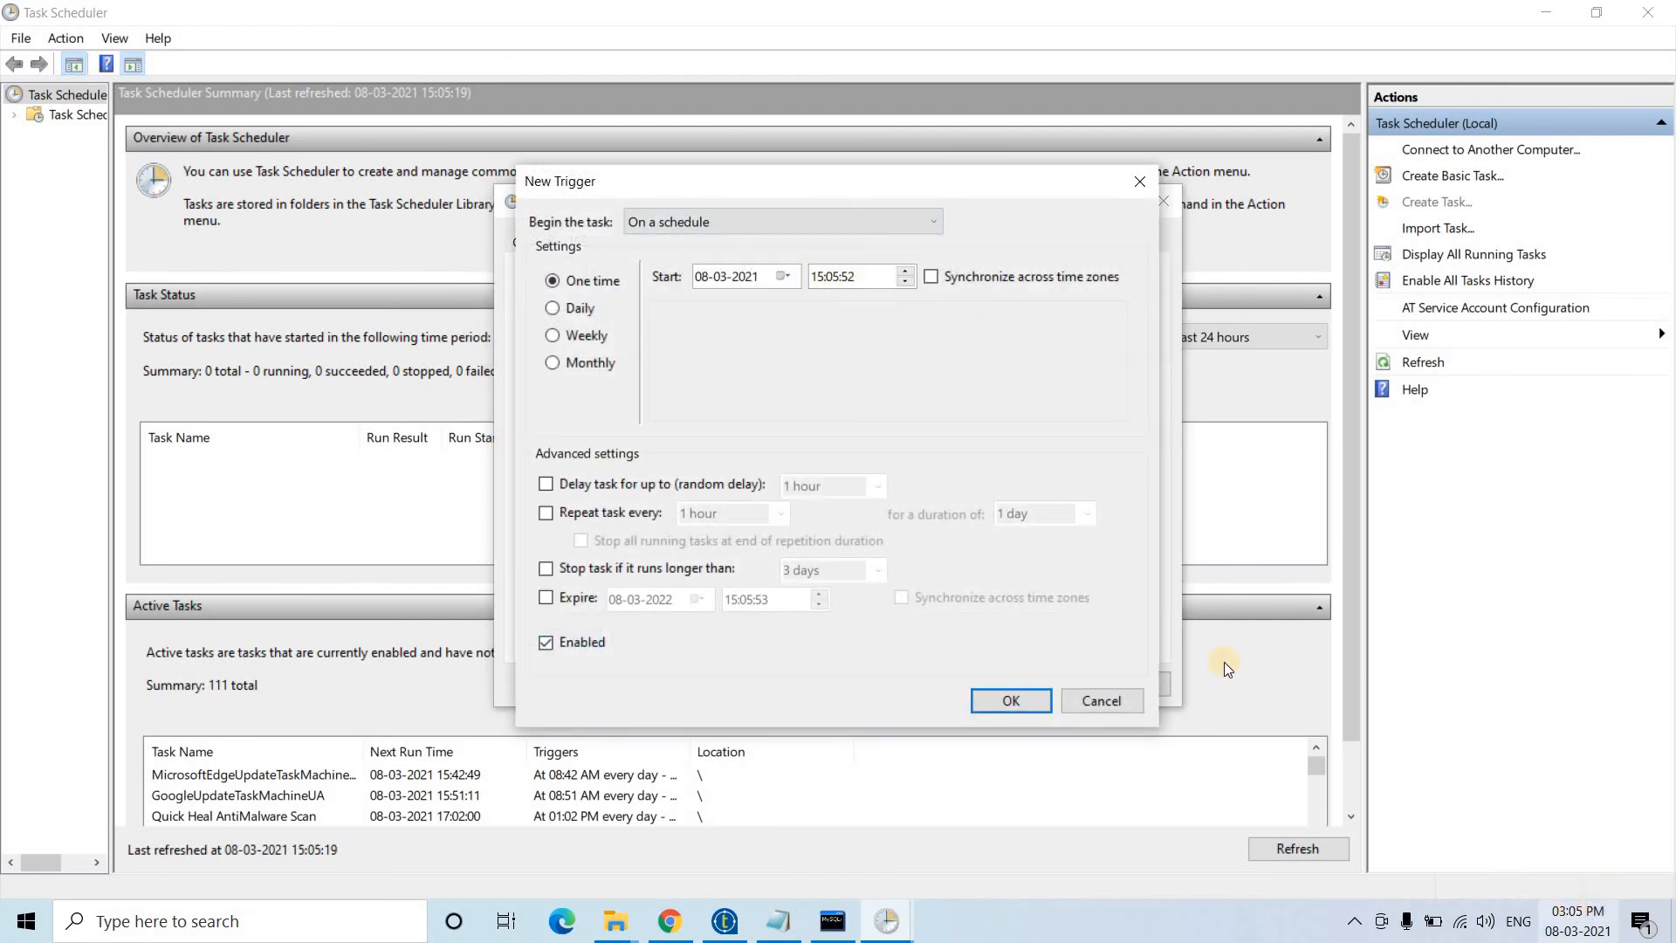
{"action": "left_click", "coordinate": [833, 277]}
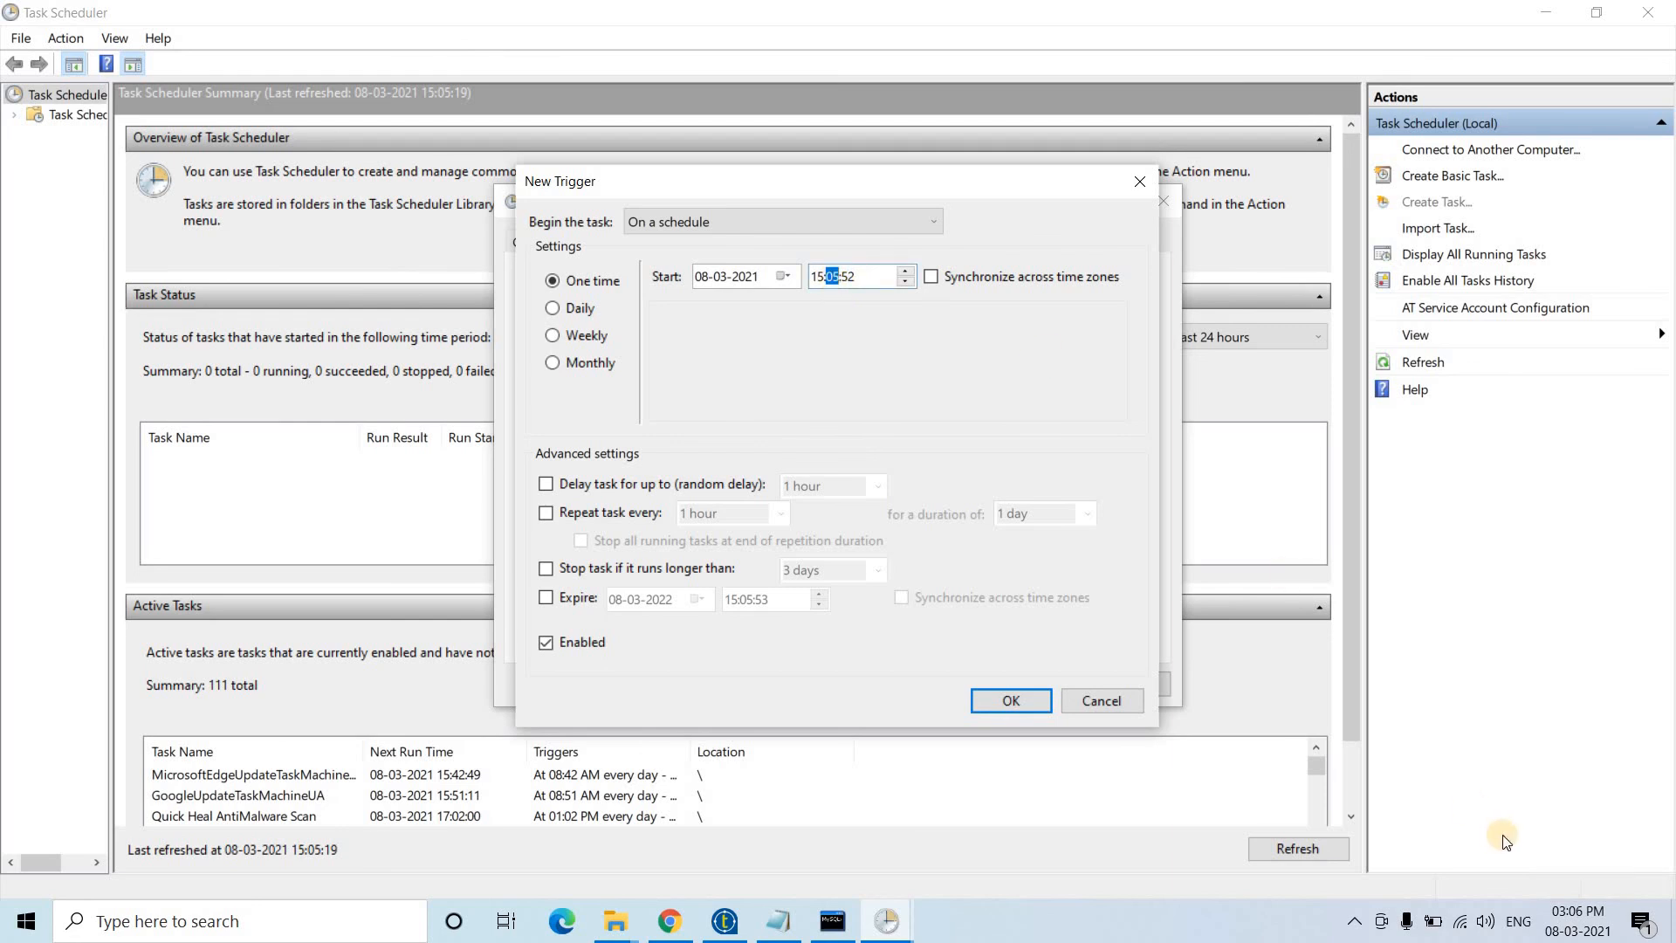
{"action": "type", "text": "9"}
{"action": "left_click", "coordinate": [1014, 699]}
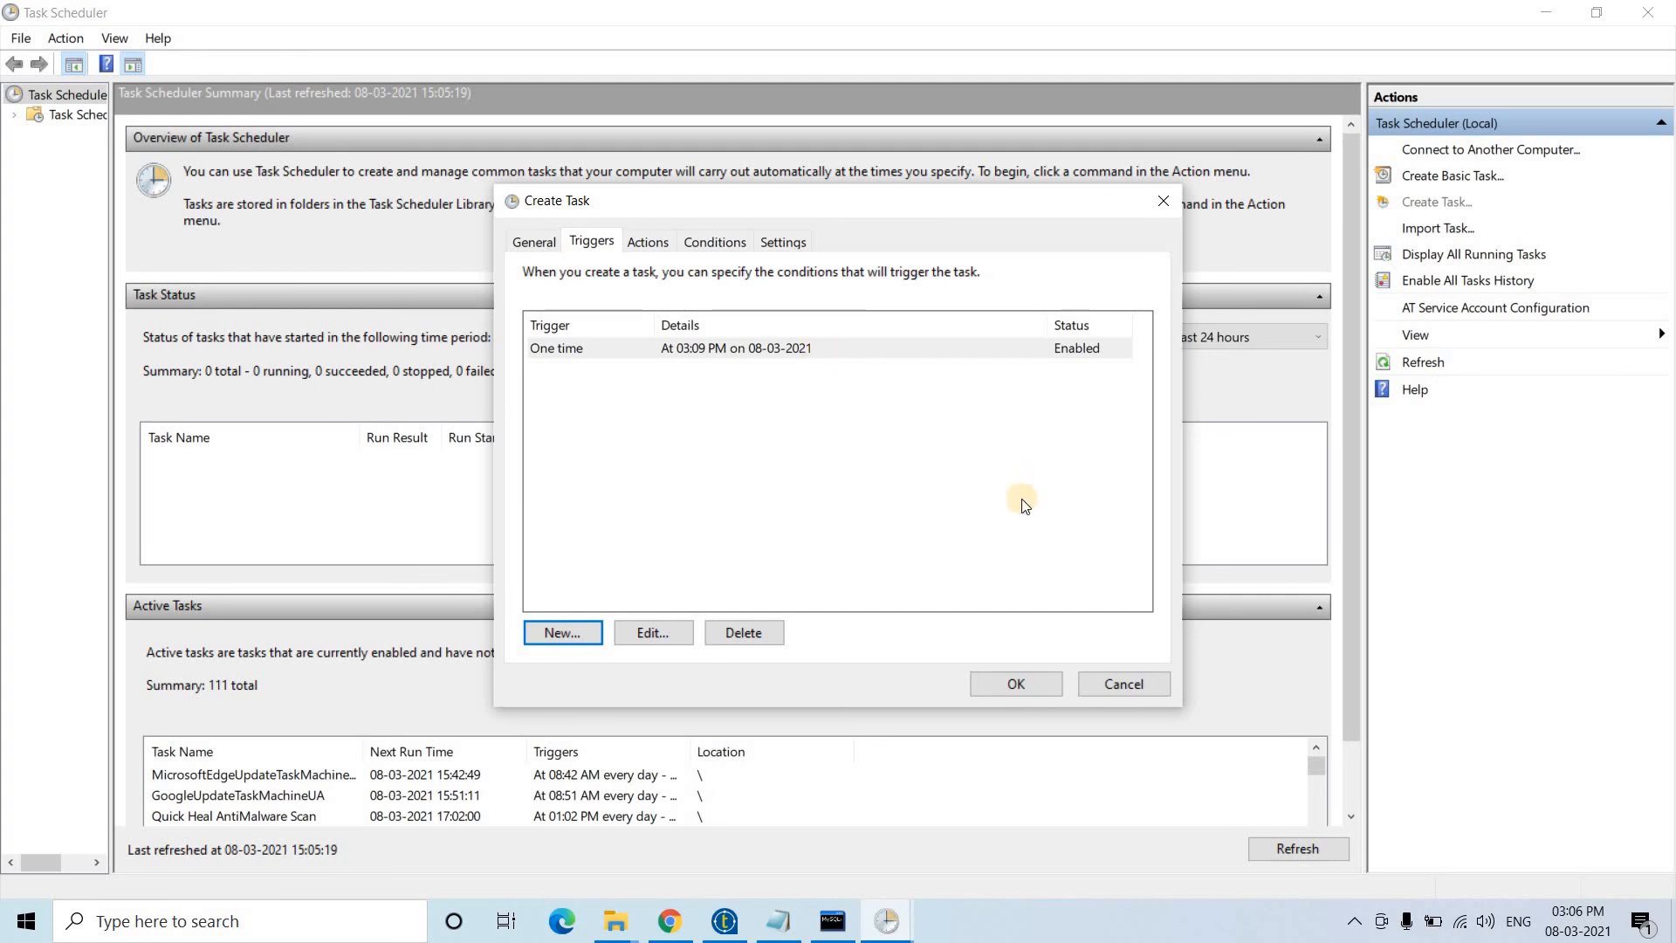
{"action": "left_click", "coordinate": [650, 242]}
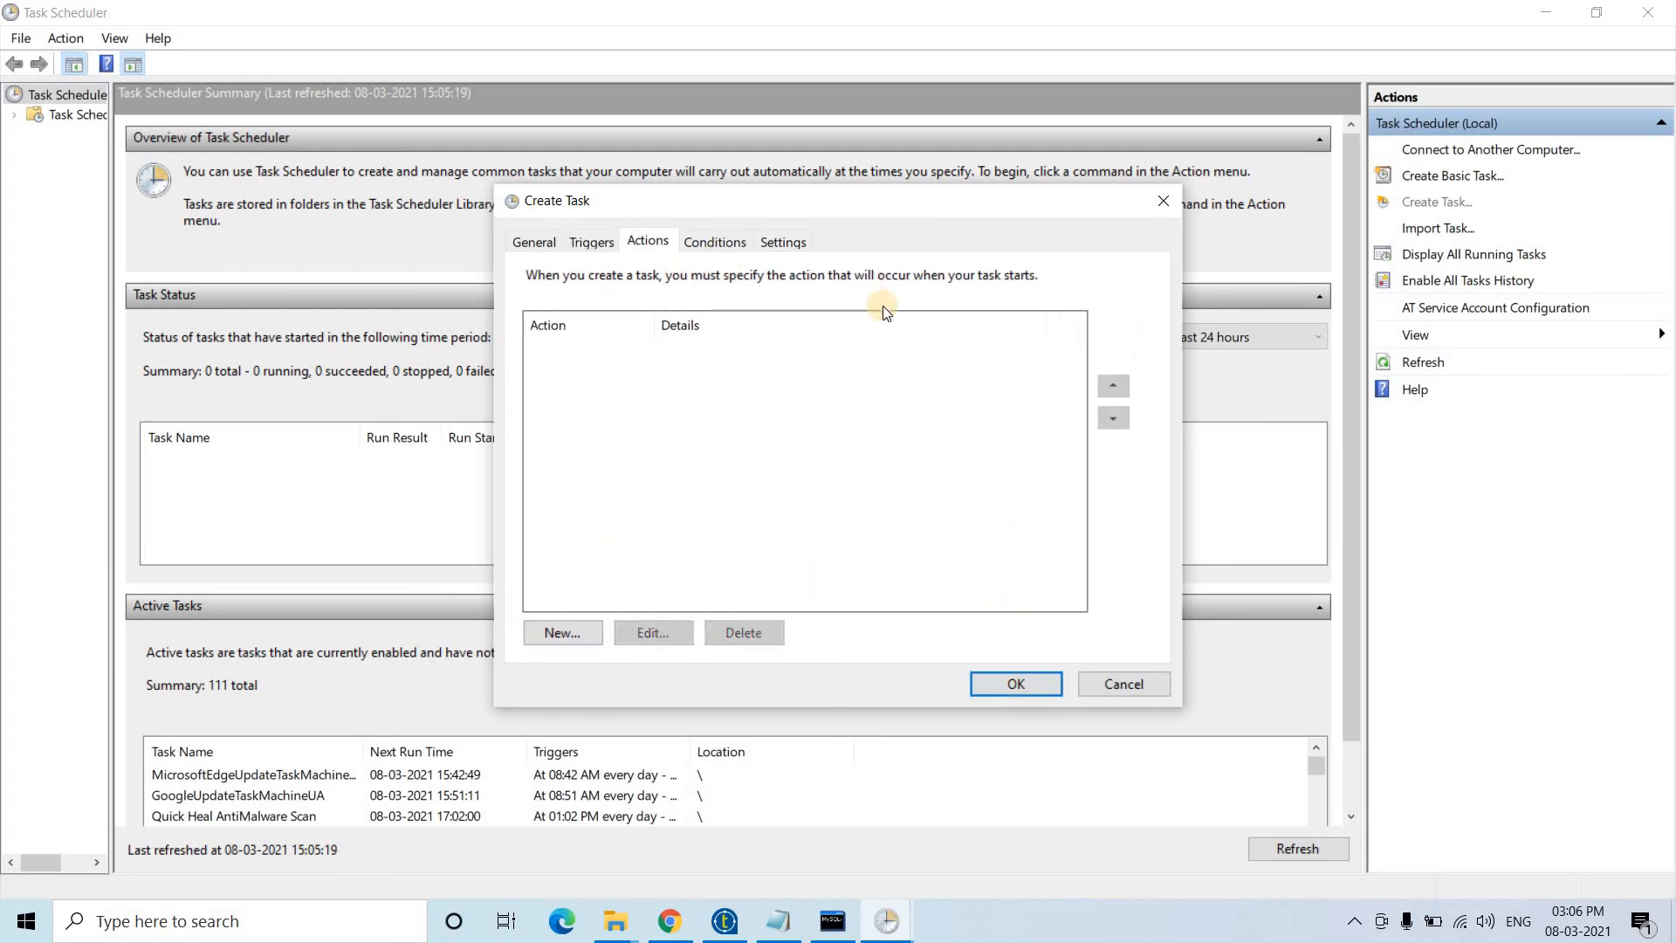
- Add a Start a program action running Desktop\Discussion\Discussion_run.bat
{"action": "left_click", "coordinate": [537, 635]}
{"action": "left_click", "coordinate": [994, 366]}
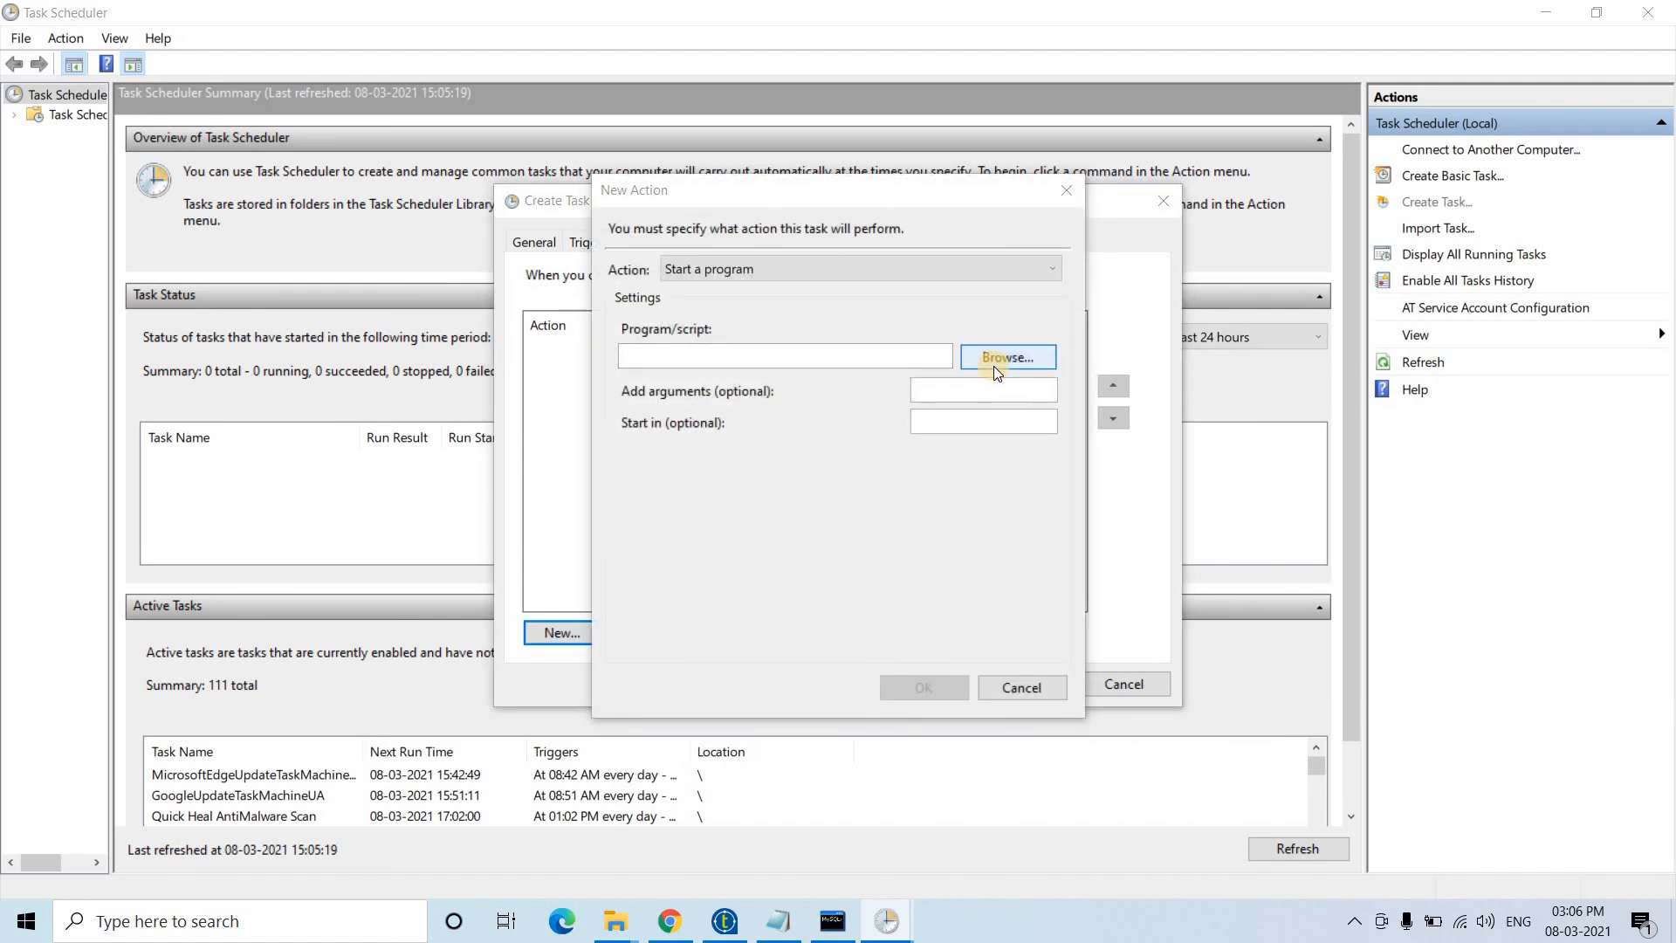
{"action": "left_click", "coordinate": [680, 384]}
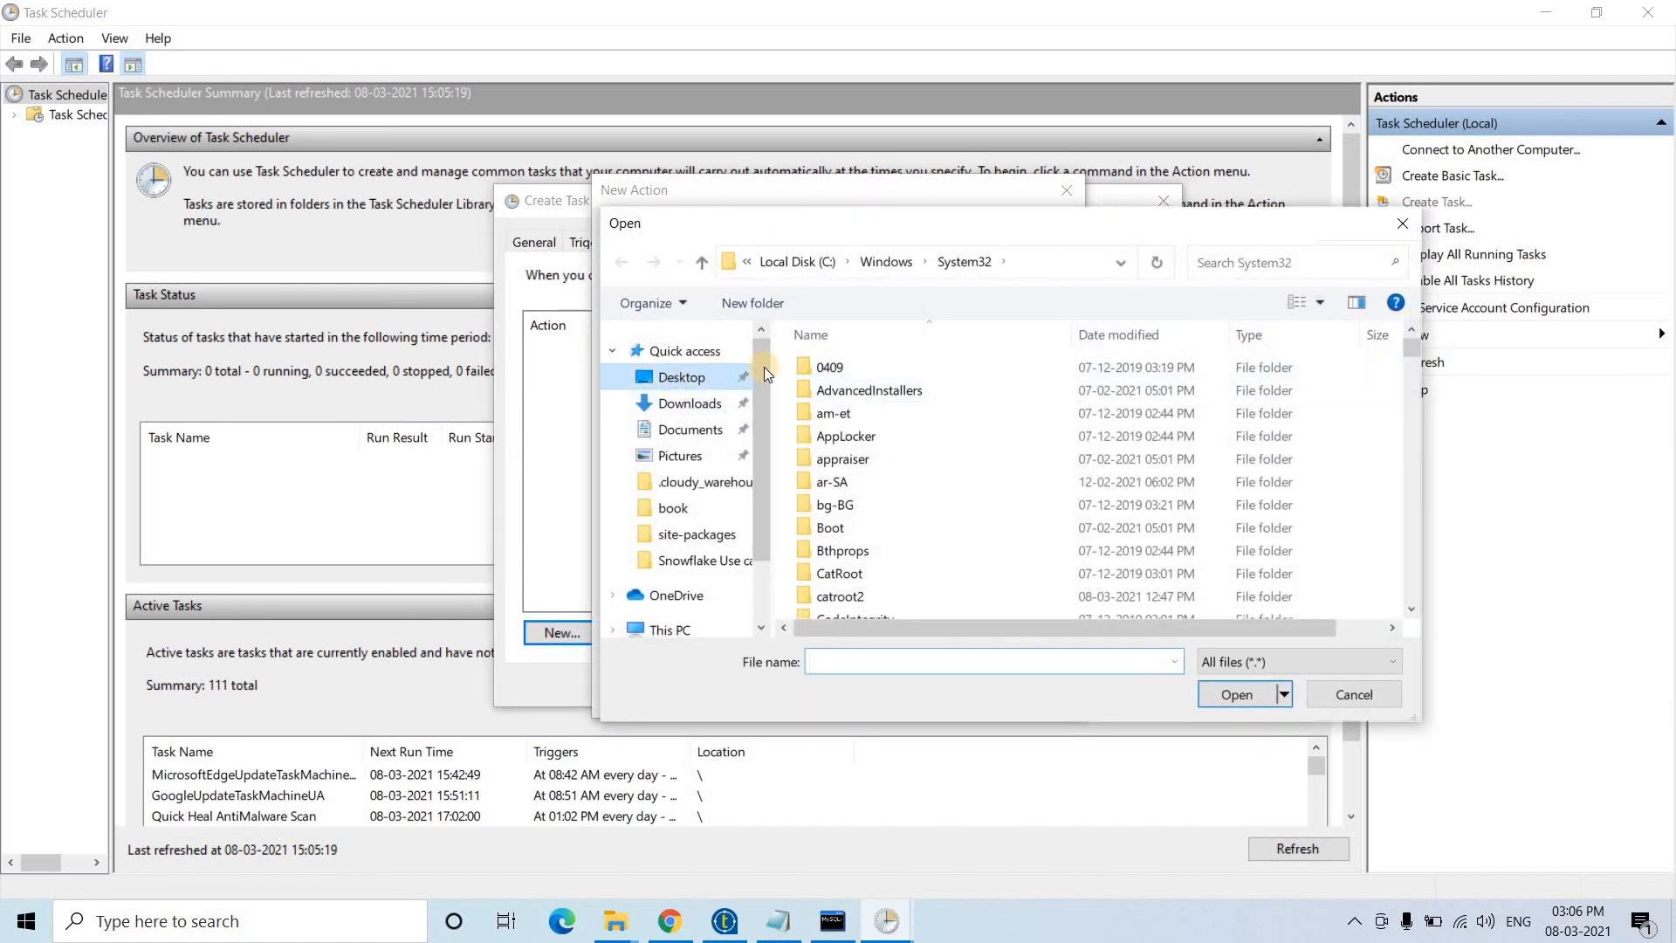
{"action": "left_click", "coordinate": [951, 389]}
{"action": "double_click", "coordinate": [951, 394]}
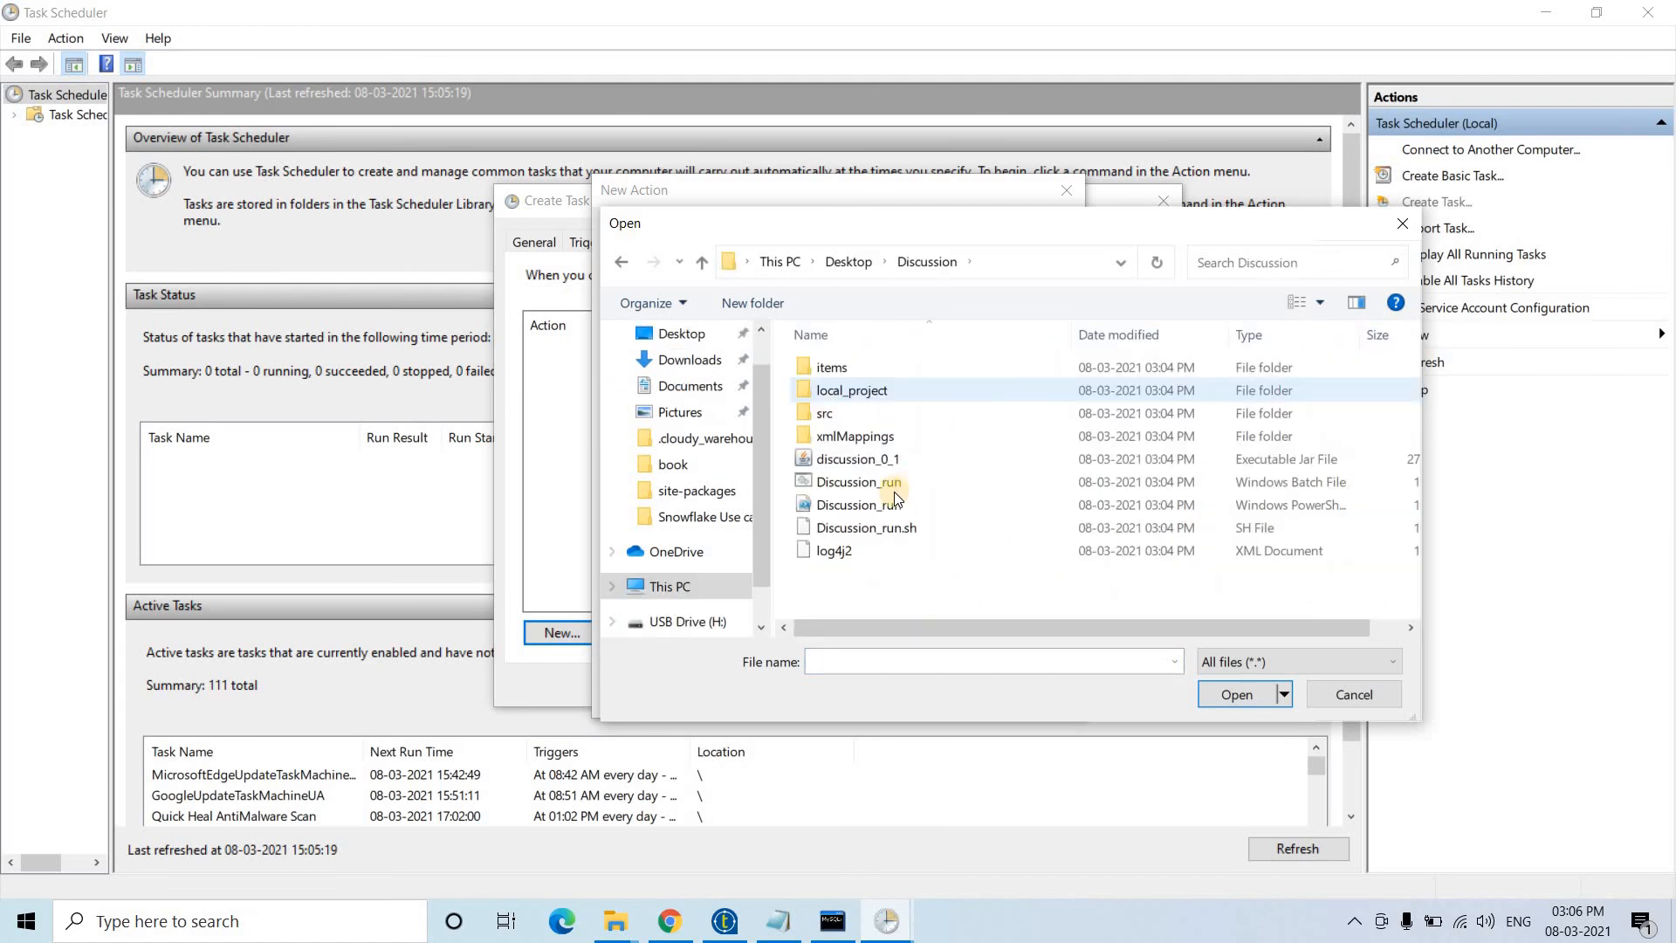
{"action": "left_click", "coordinate": [1205, 483]}
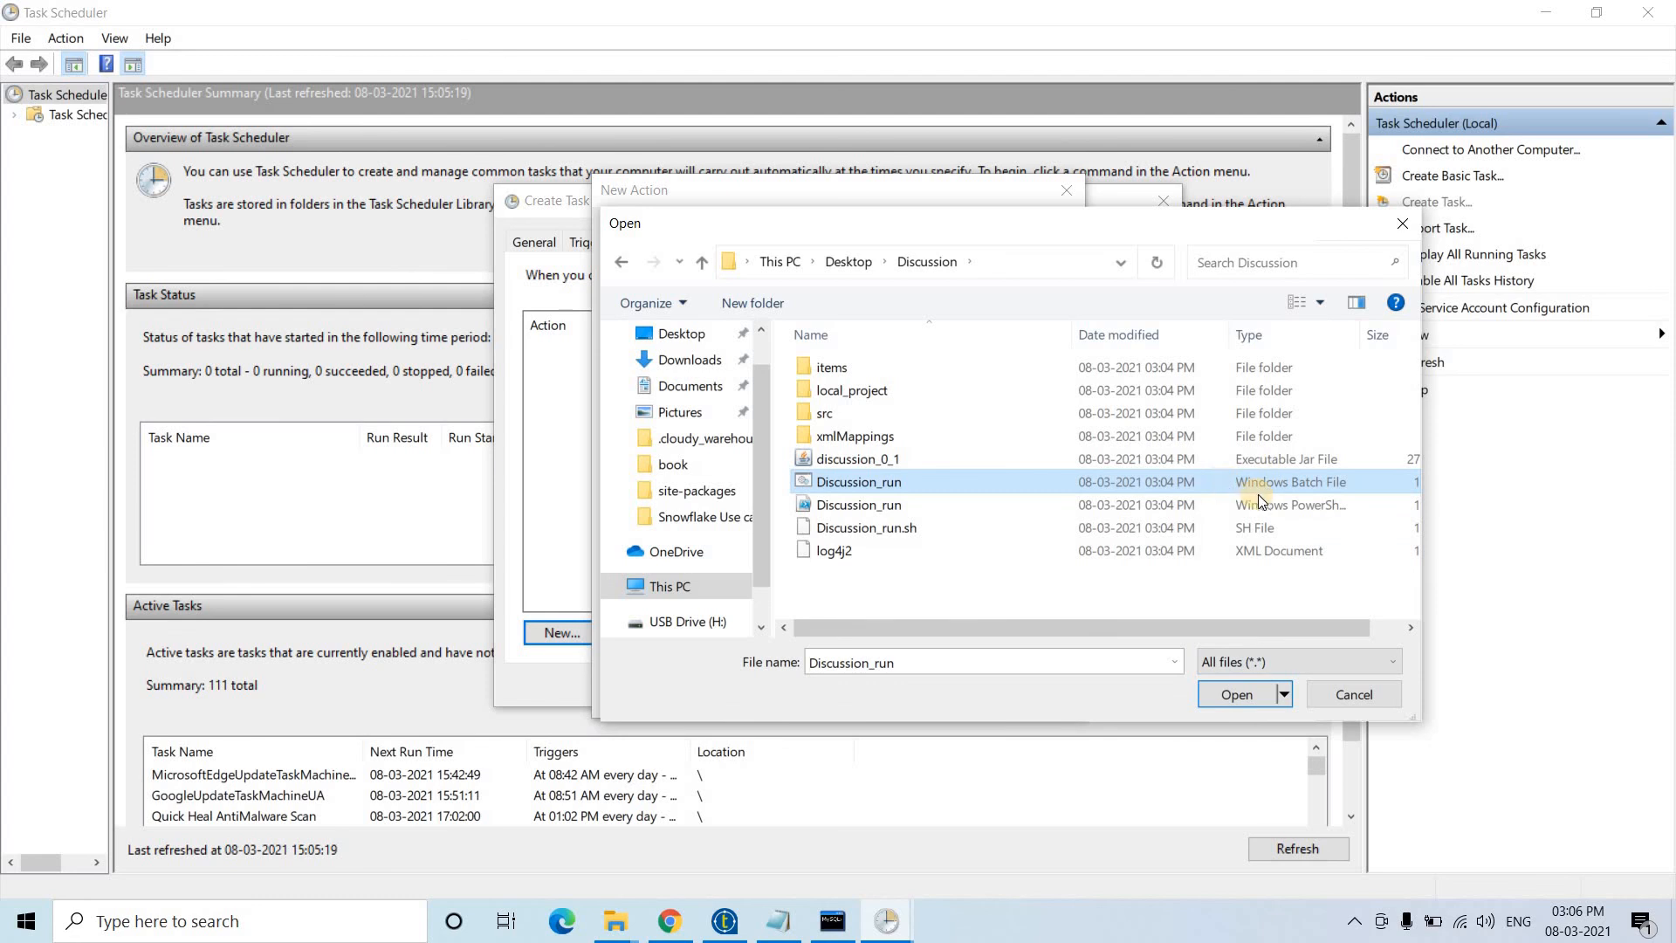
{"action": "left_click", "coordinate": [1228, 693]}
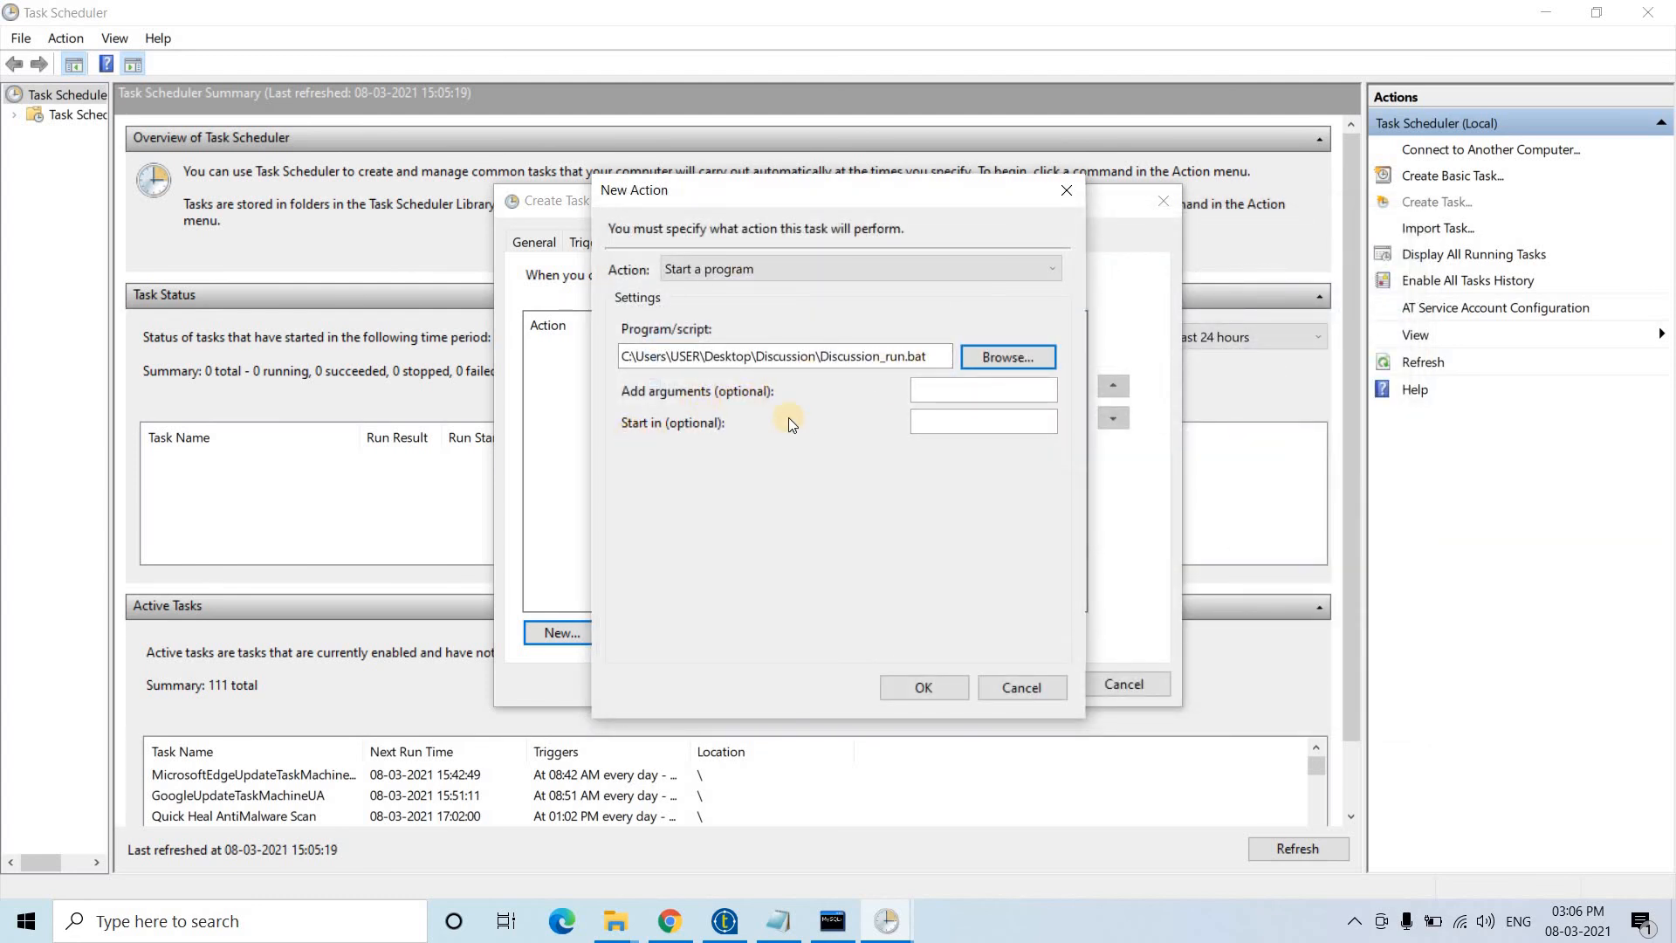
- Set Start in to the Discussion folder path copied from Explorer and confirm the action
{"action": "left_click", "coordinate": [954, 421]}
{"action": "mouse_move", "coordinate": [616, 931]}
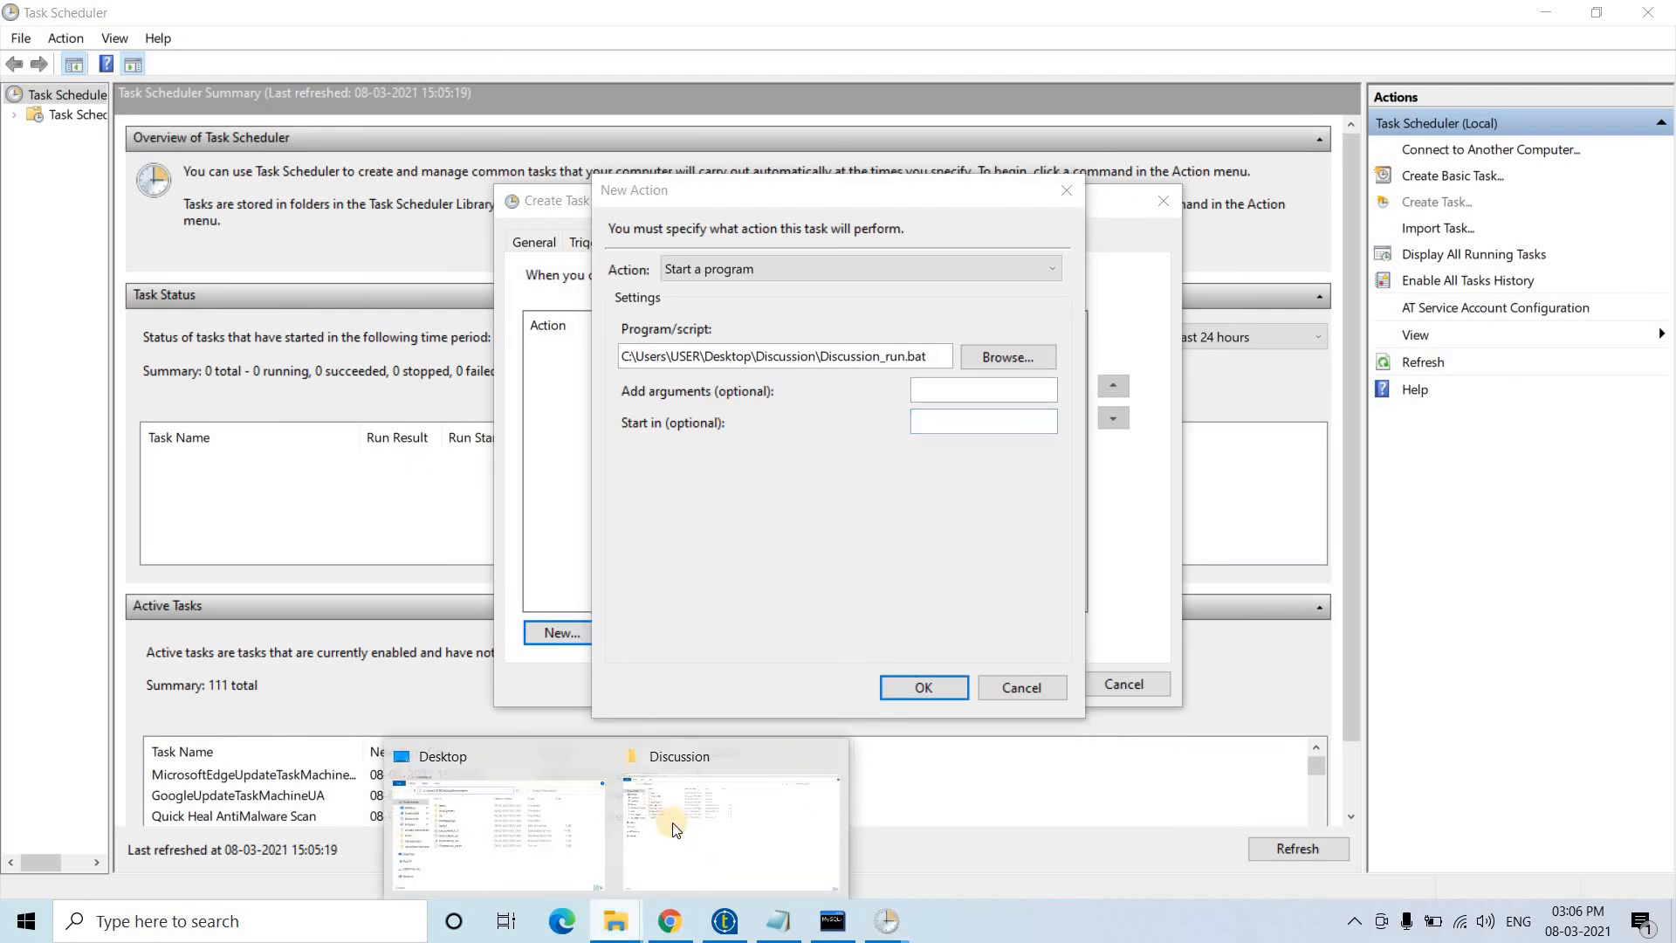
{"action": "left_click", "coordinate": [672, 784]}
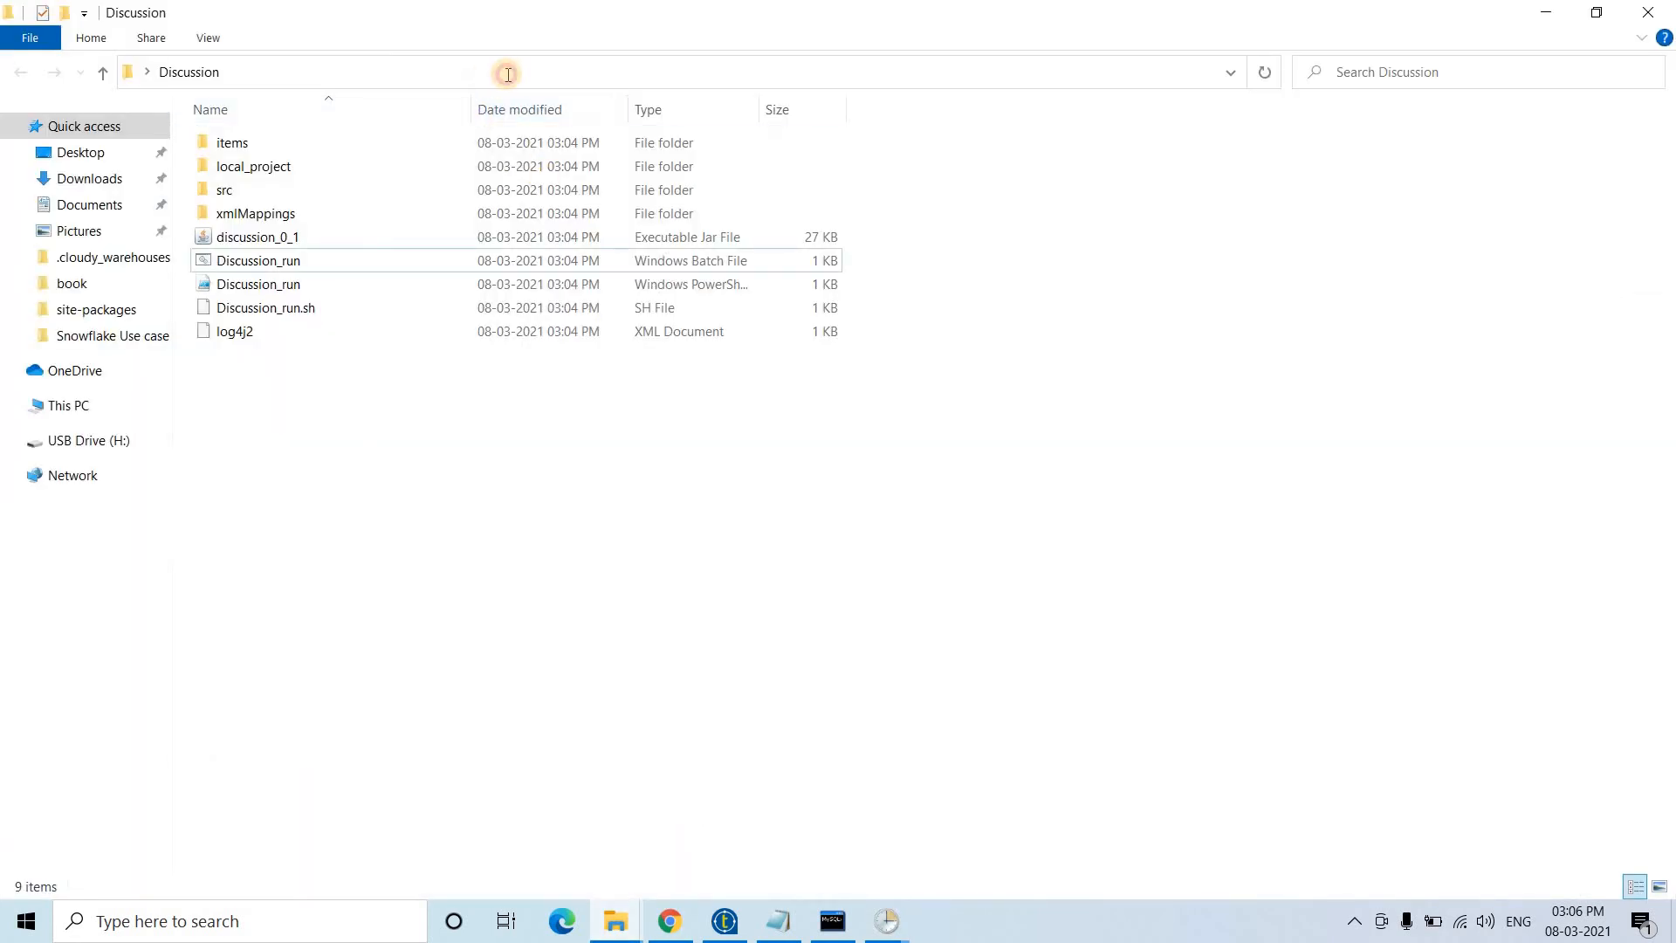
{"action": "left_click", "coordinate": [583, 75]}
{"action": "left_click", "coordinate": [132, 72]}
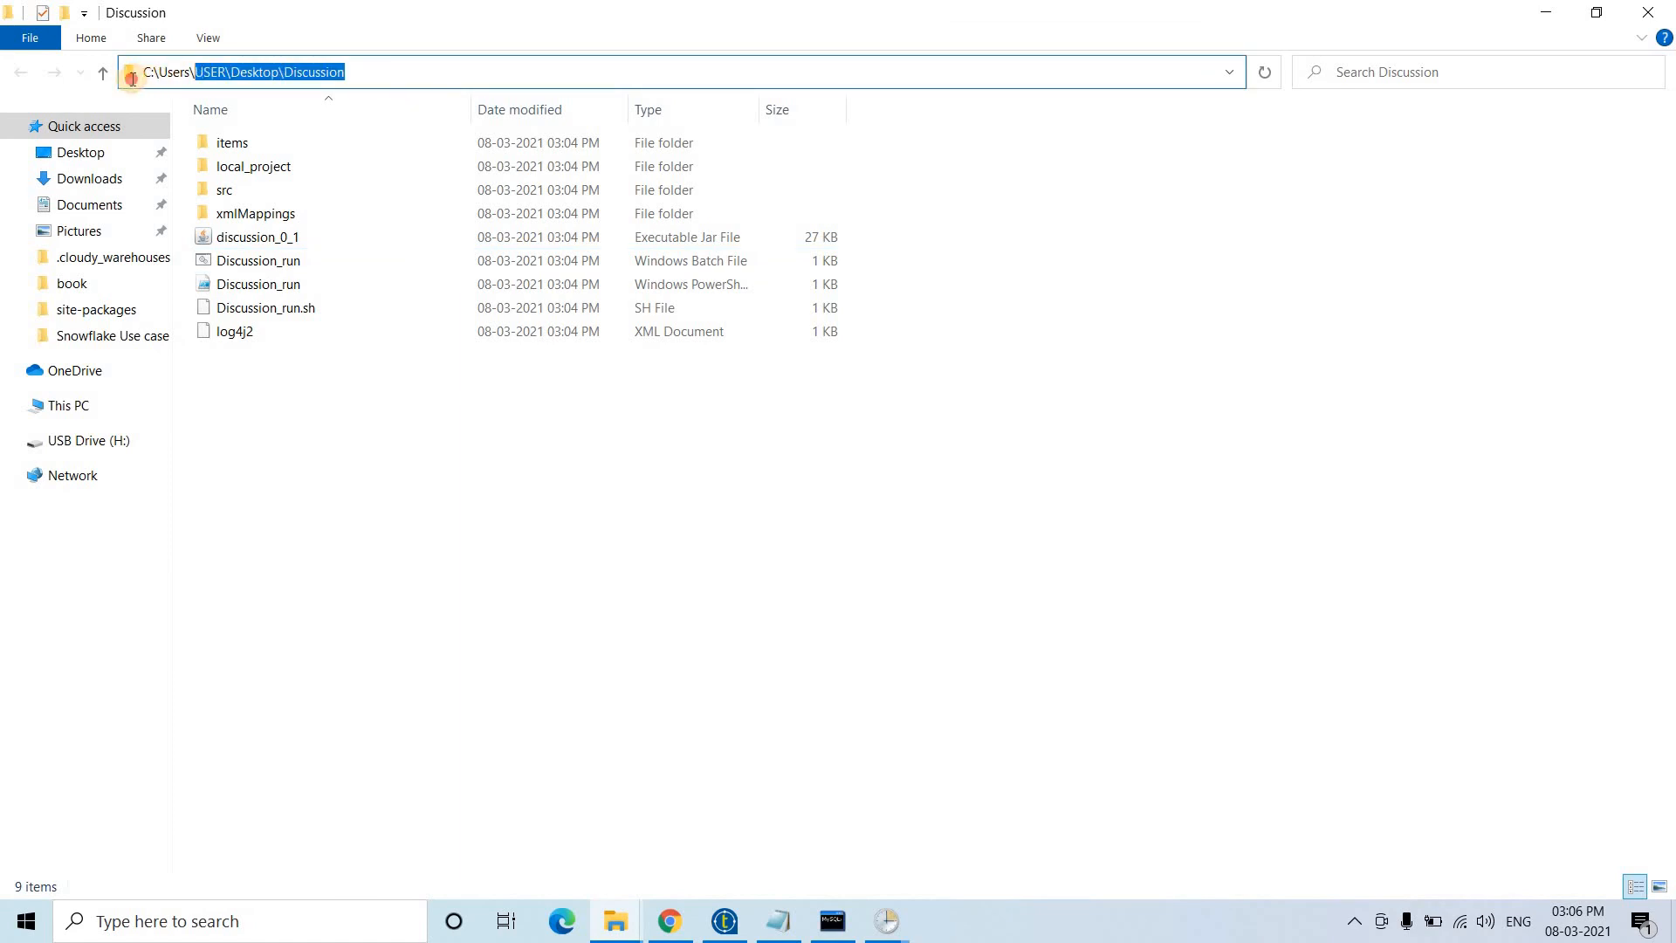
{"action": "left_click", "coordinate": [397, 78]}
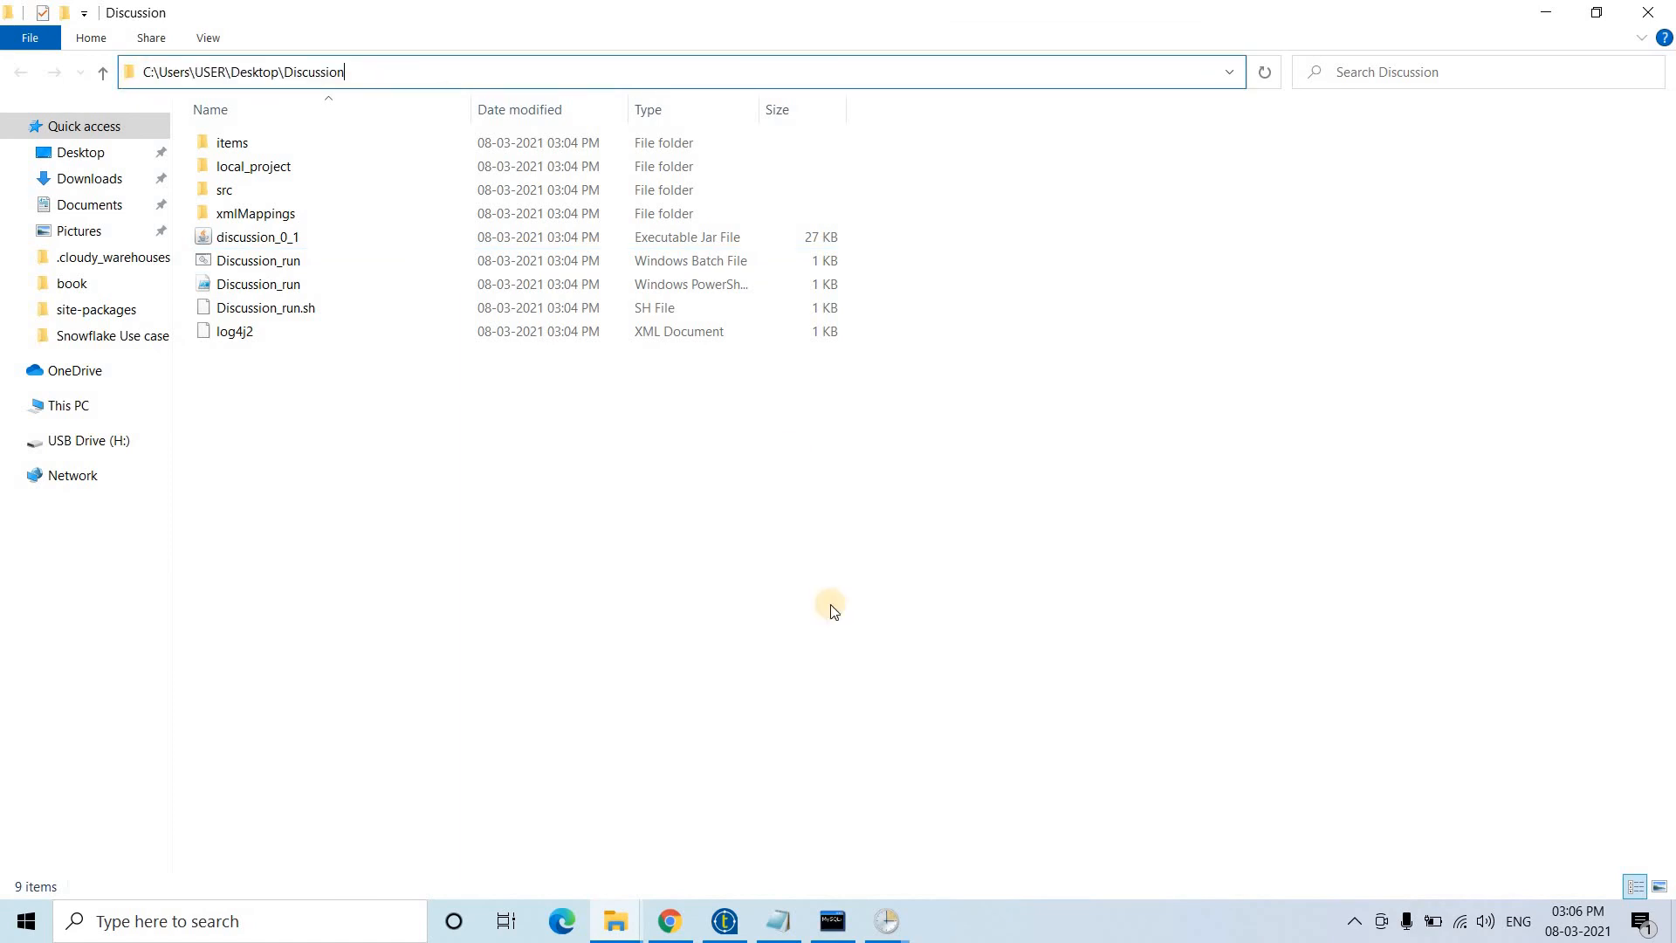
{"action": "left_click", "coordinate": [876, 914]}
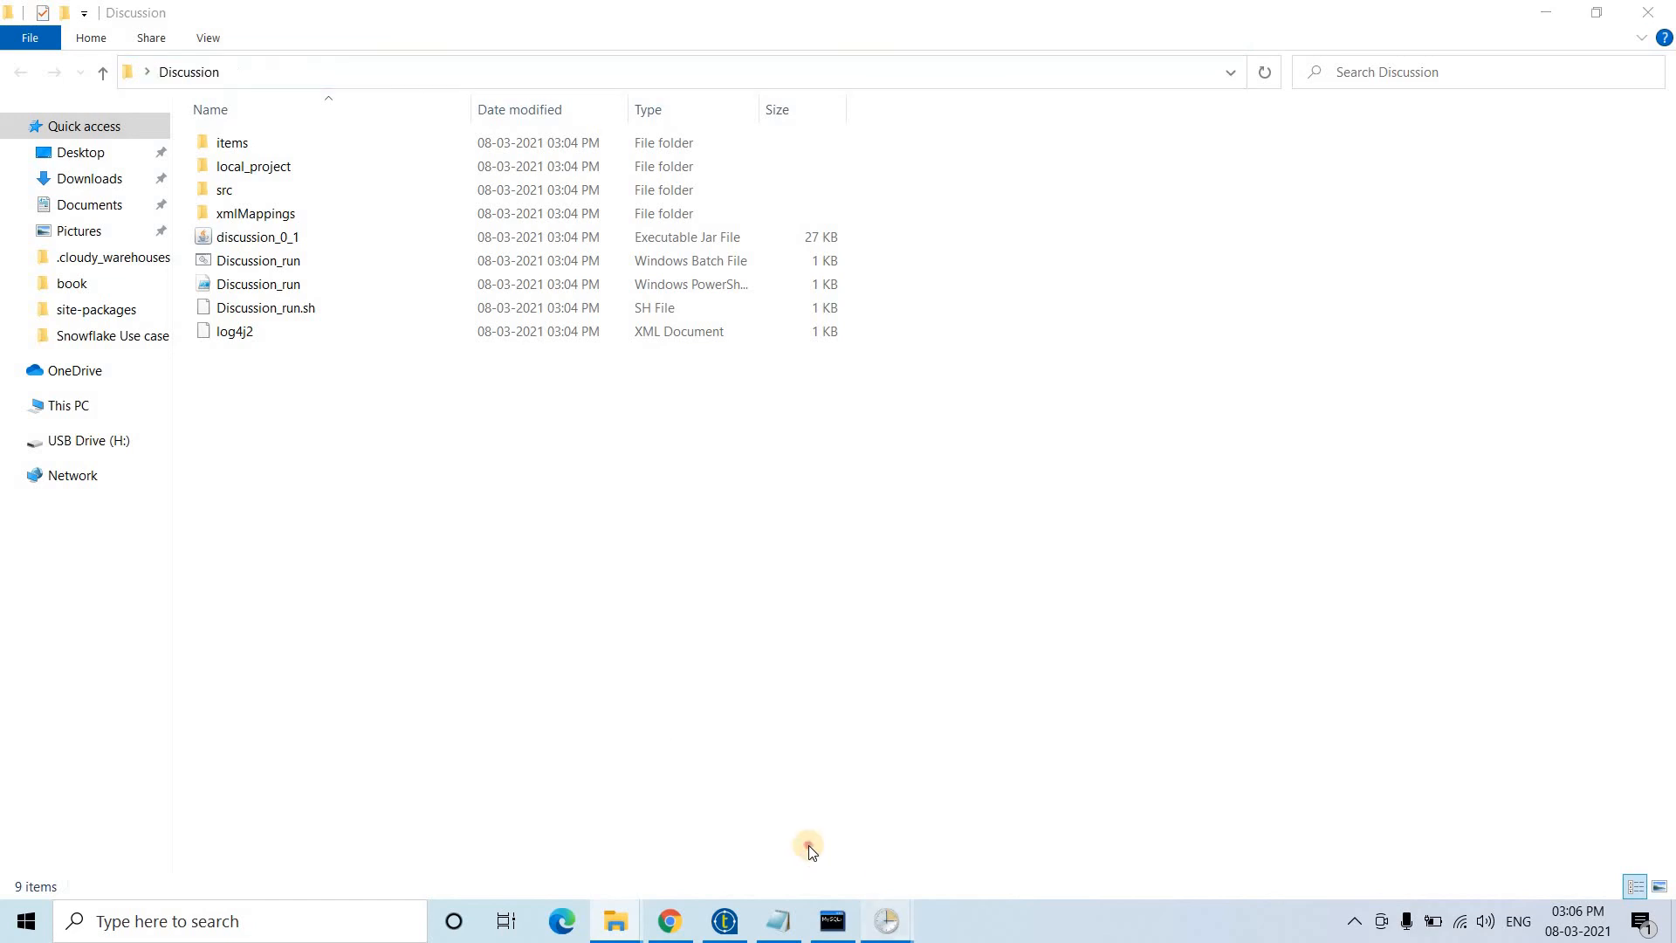
{"action": "left_click", "coordinate": [808, 844]}
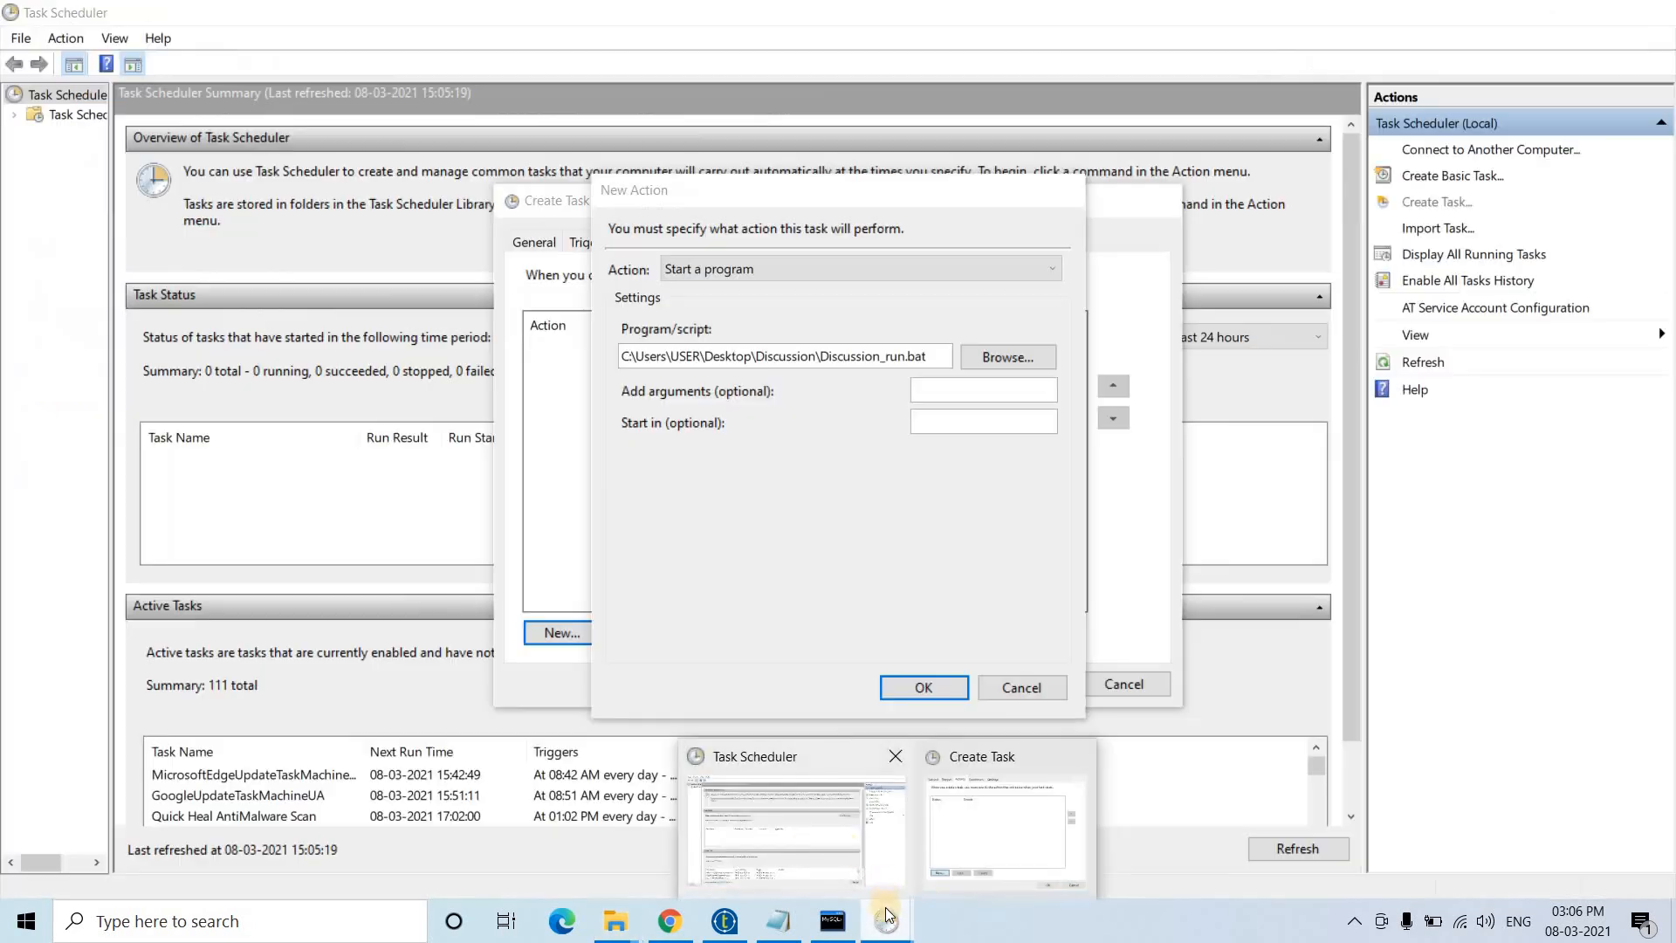
{"action": "left_click", "coordinate": [979, 416]}
{"action": "key", "text": "ctrl+v"}
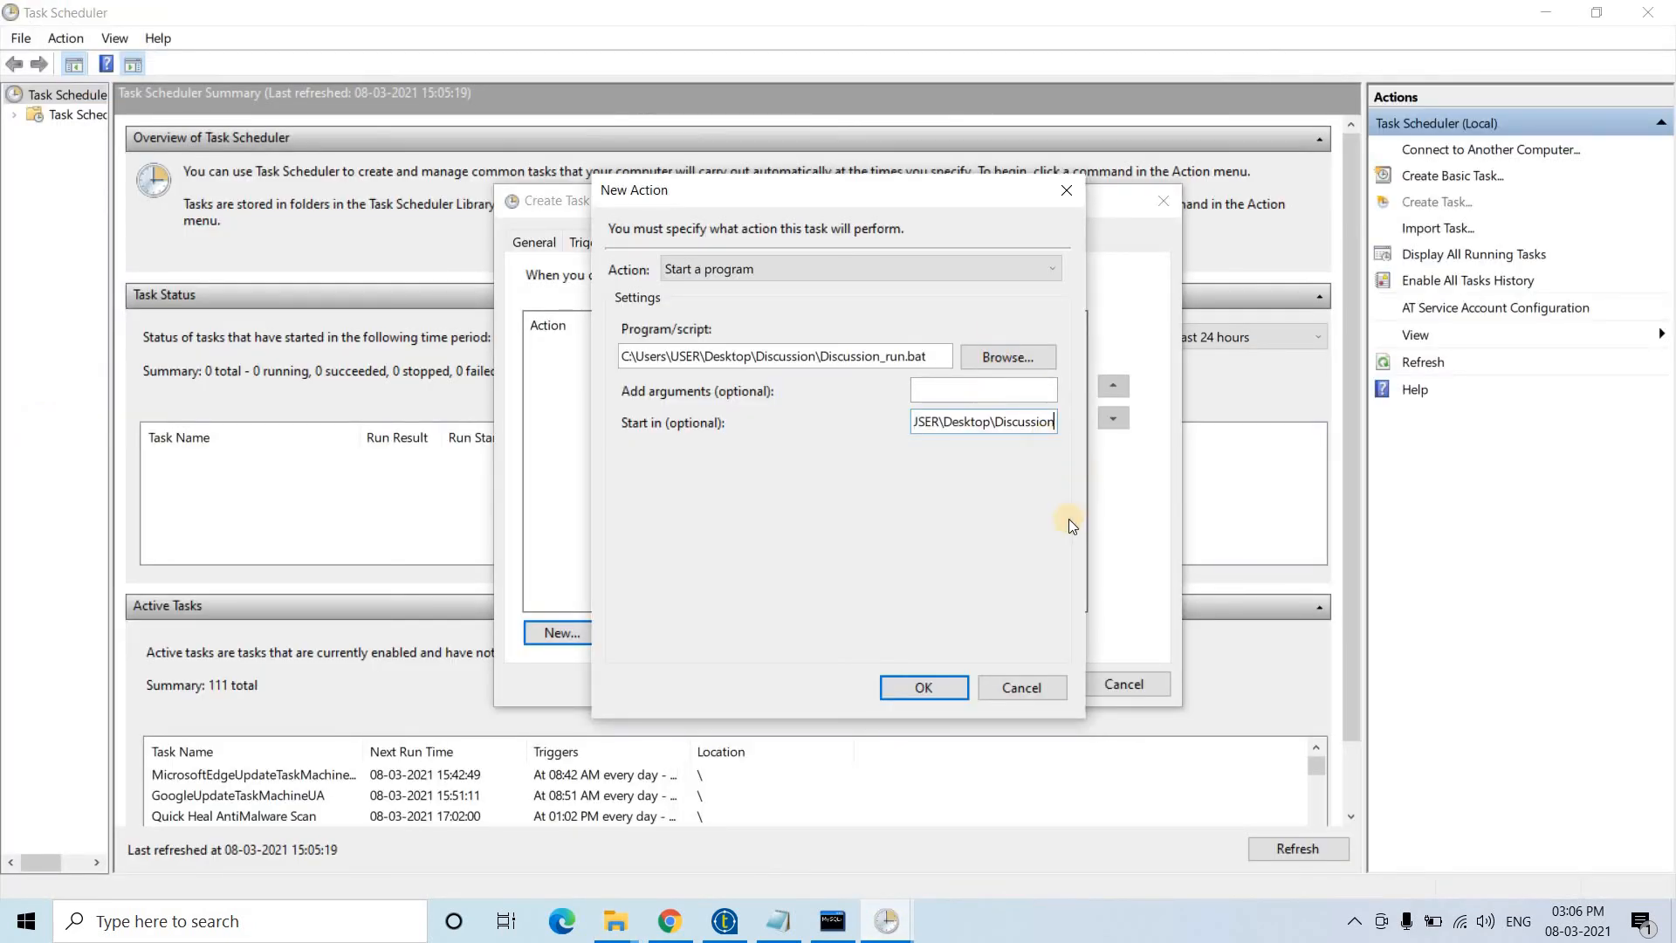
{"action": "left_click", "coordinate": [913, 691]}
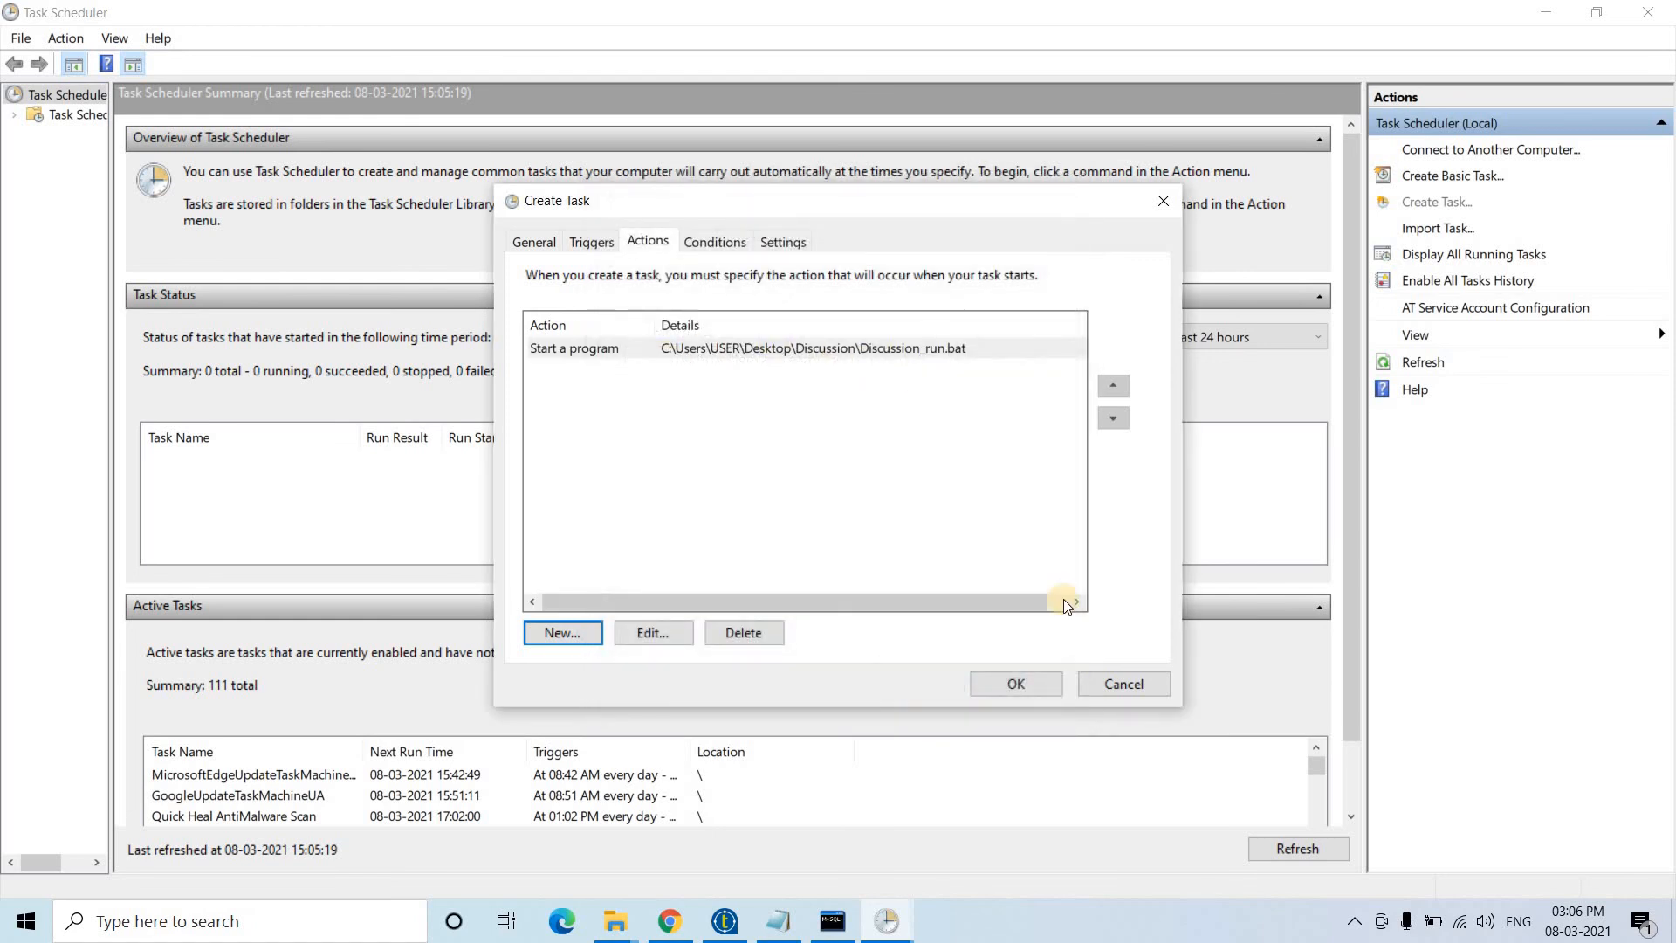
{"action": "left_click", "coordinate": [1025, 690]}
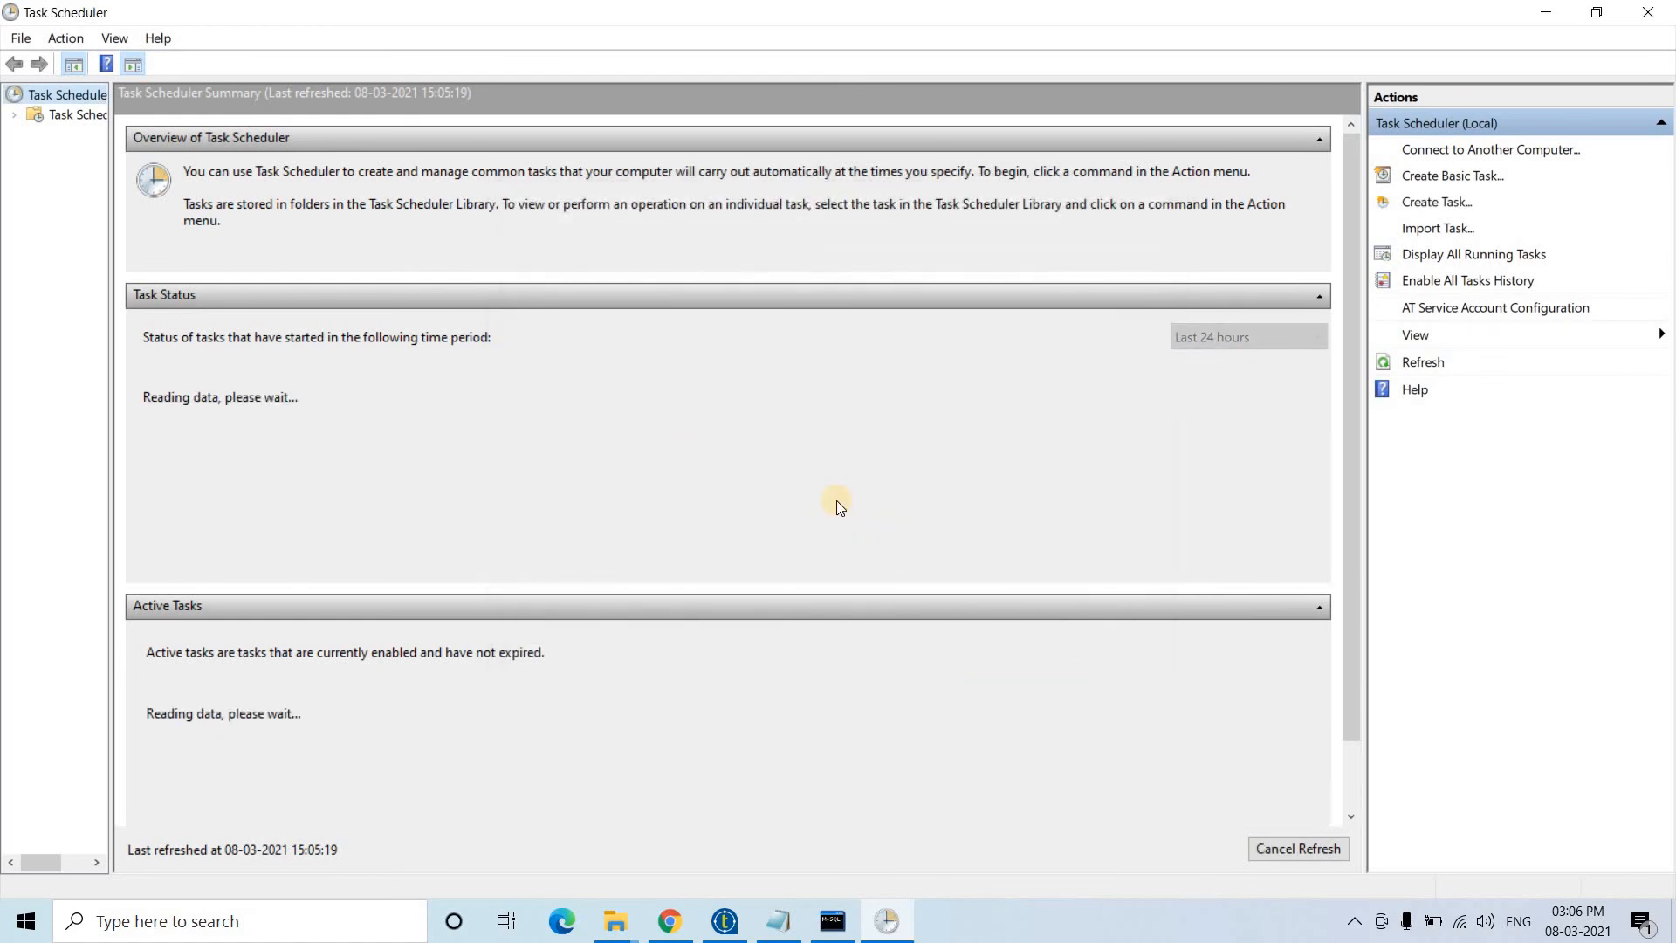
{"action": "left_click", "coordinate": [54, 114]}
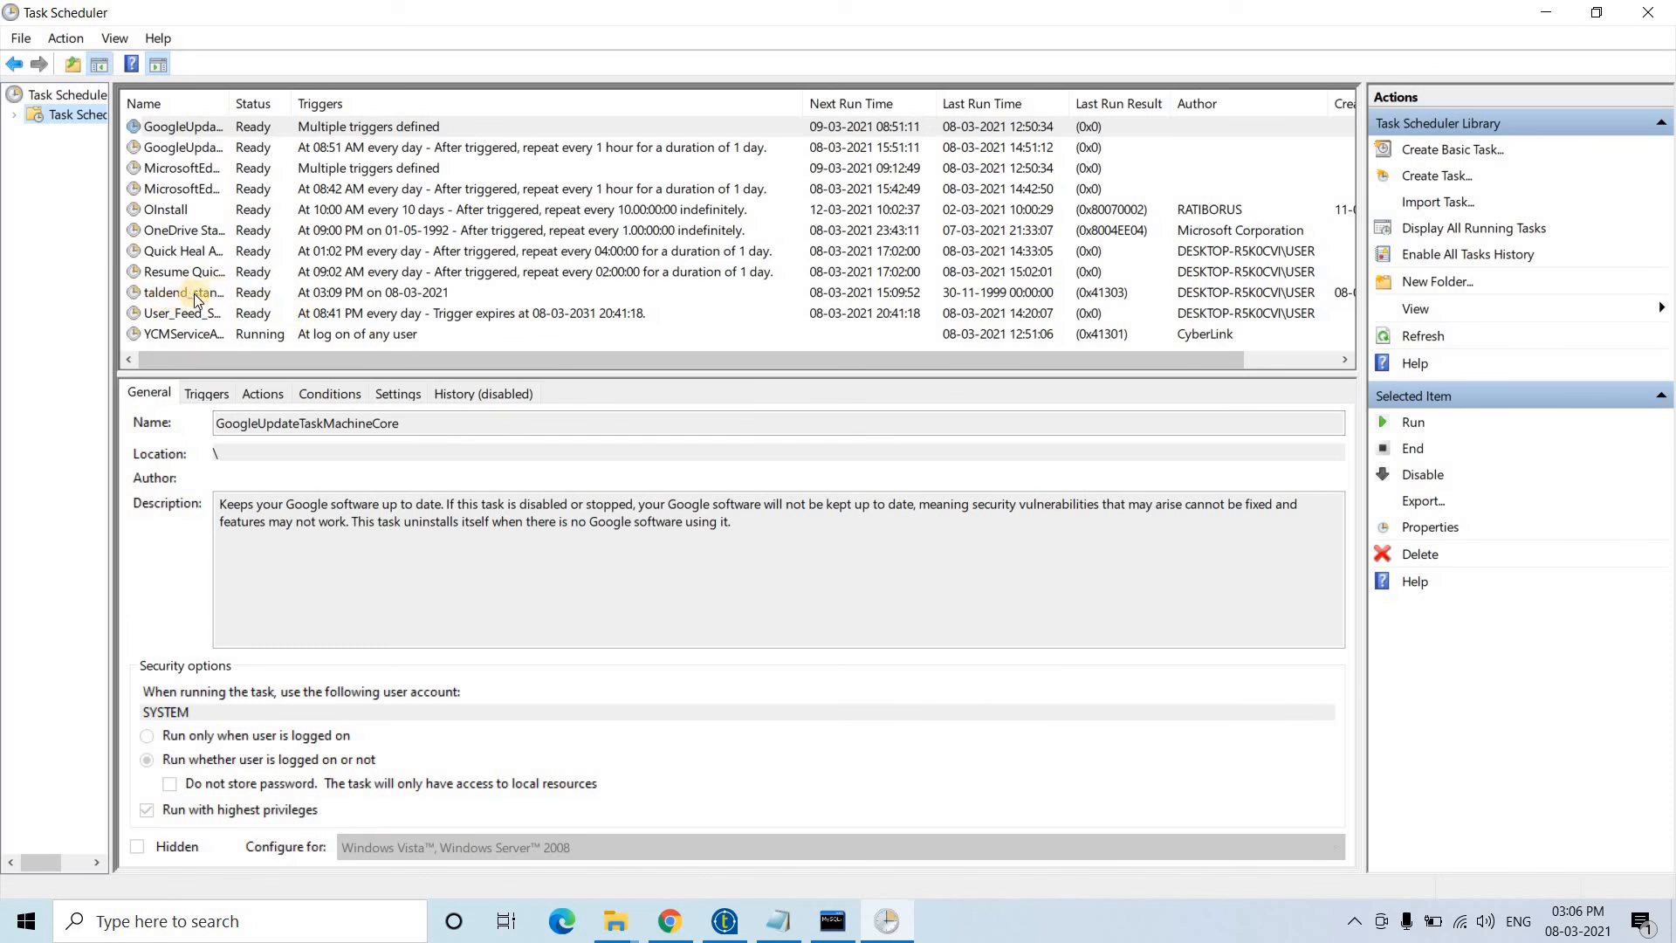
{"action": "left_click_drag", "start_coordinate": [234, 110], "coordinate": [345, 111]}
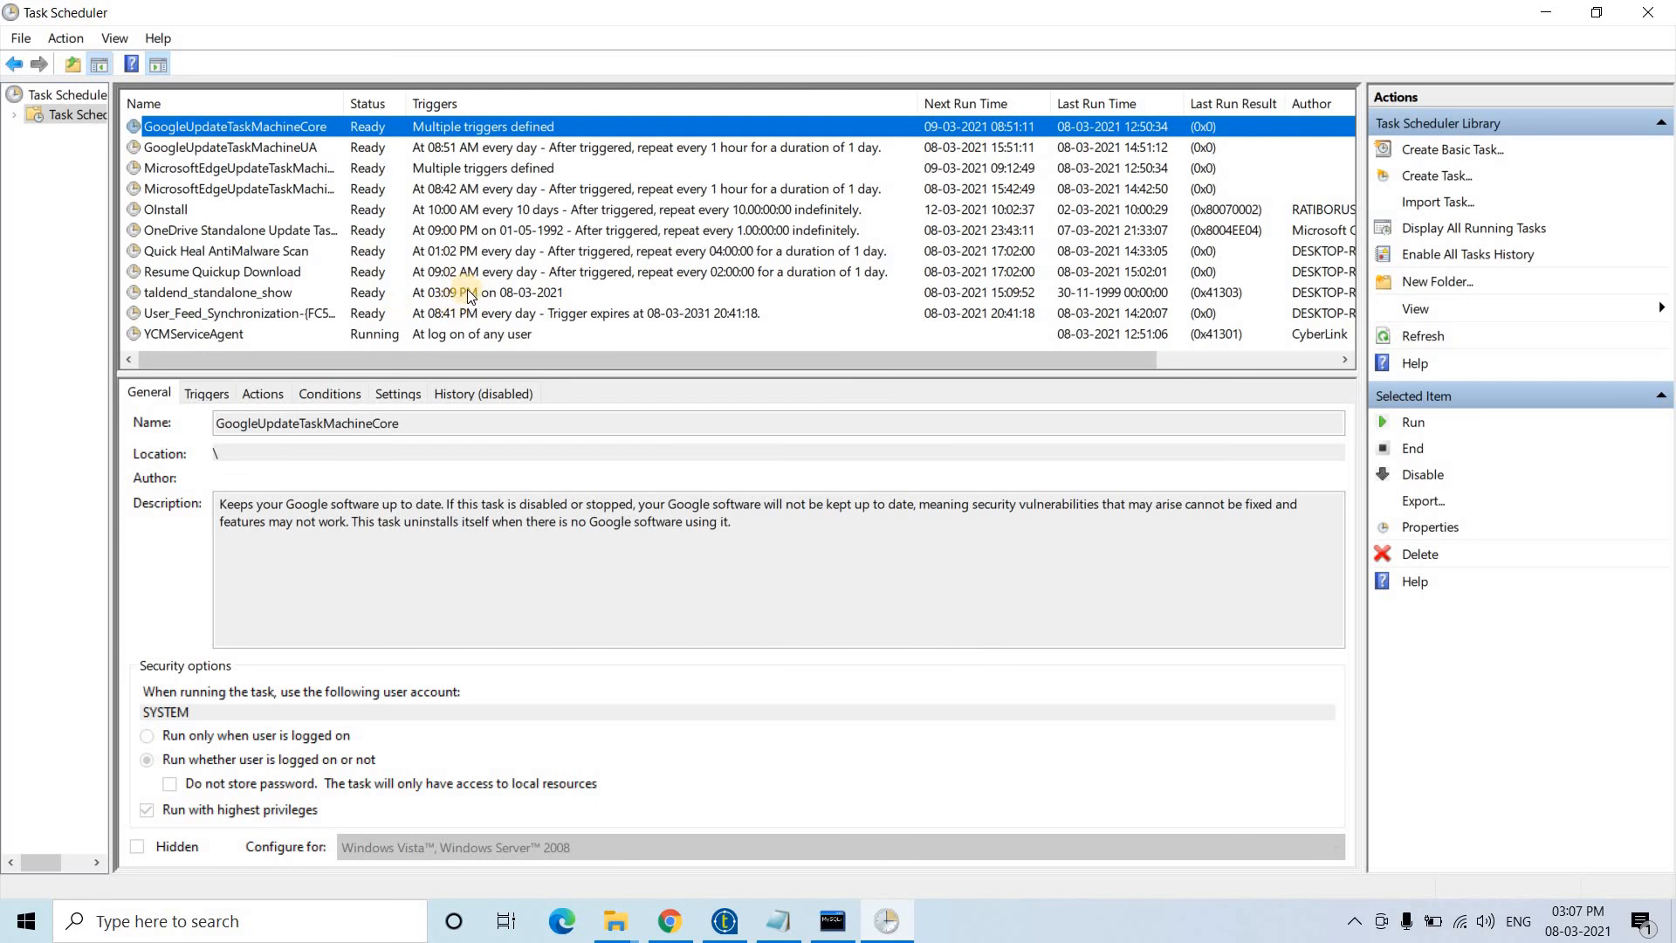
{"action": "left_click_drag", "start_coordinate": [1013, 356], "coordinate": [1193, 359]}
{"action": "left_click_drag", "start_coordinate": [695, 354], "coordinate": [824, 435]}
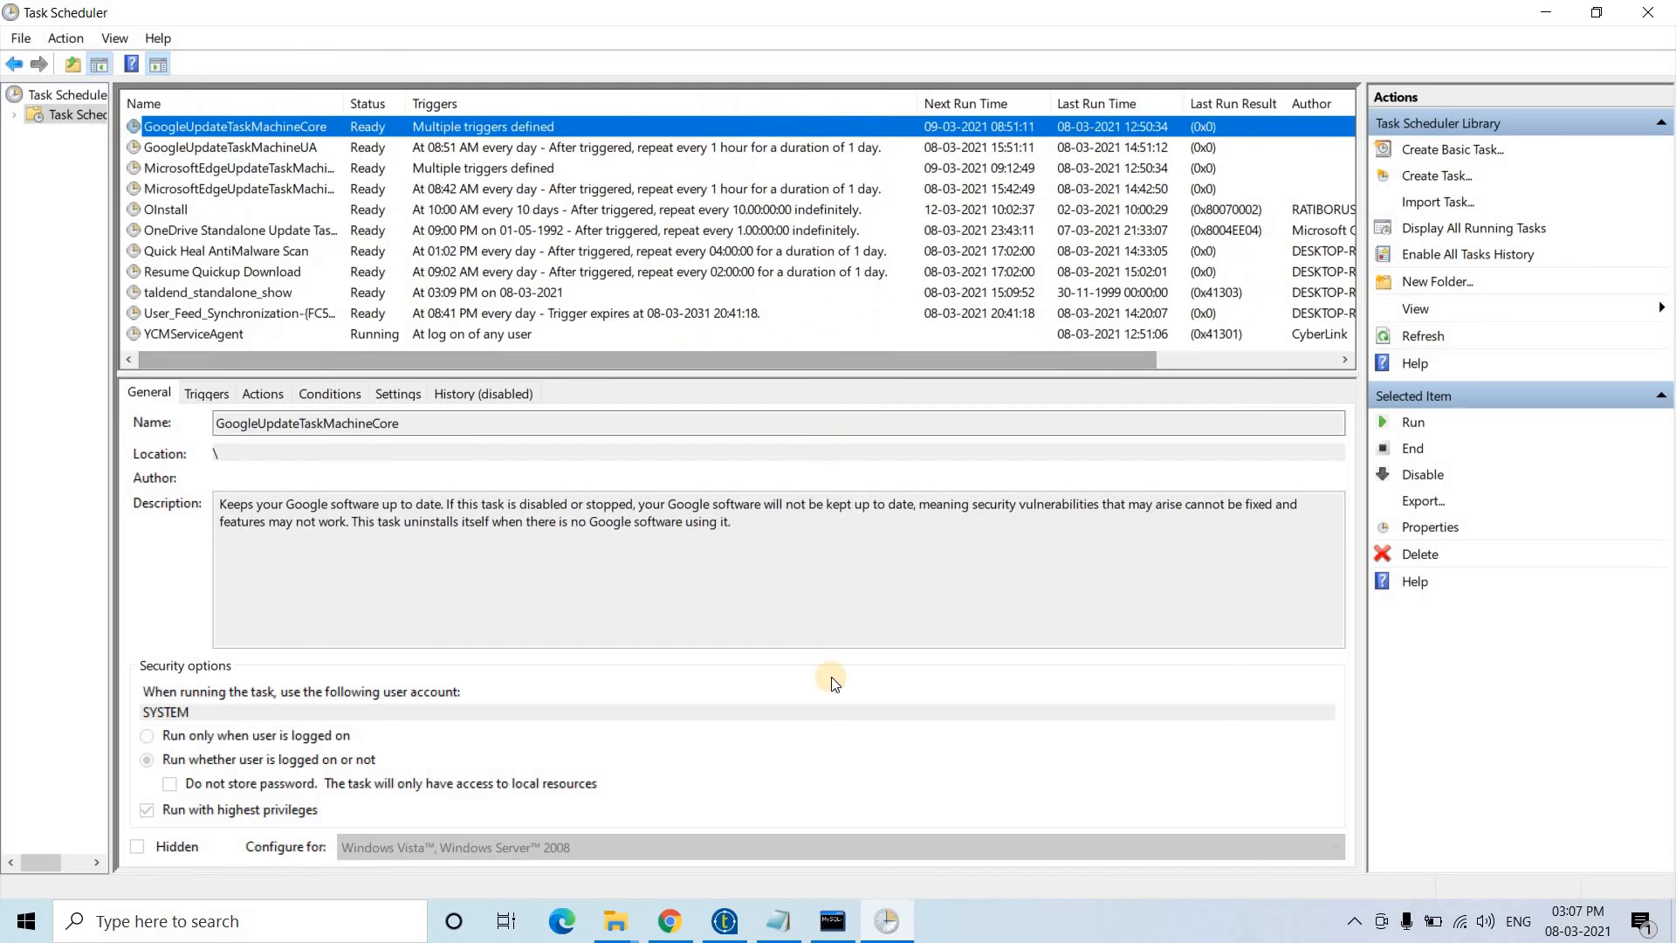
- Rerun 'select * from target;' in the MySQL console twice; it still returns an empty set
{"action": "left_click", "coordinate": [825, 927]}
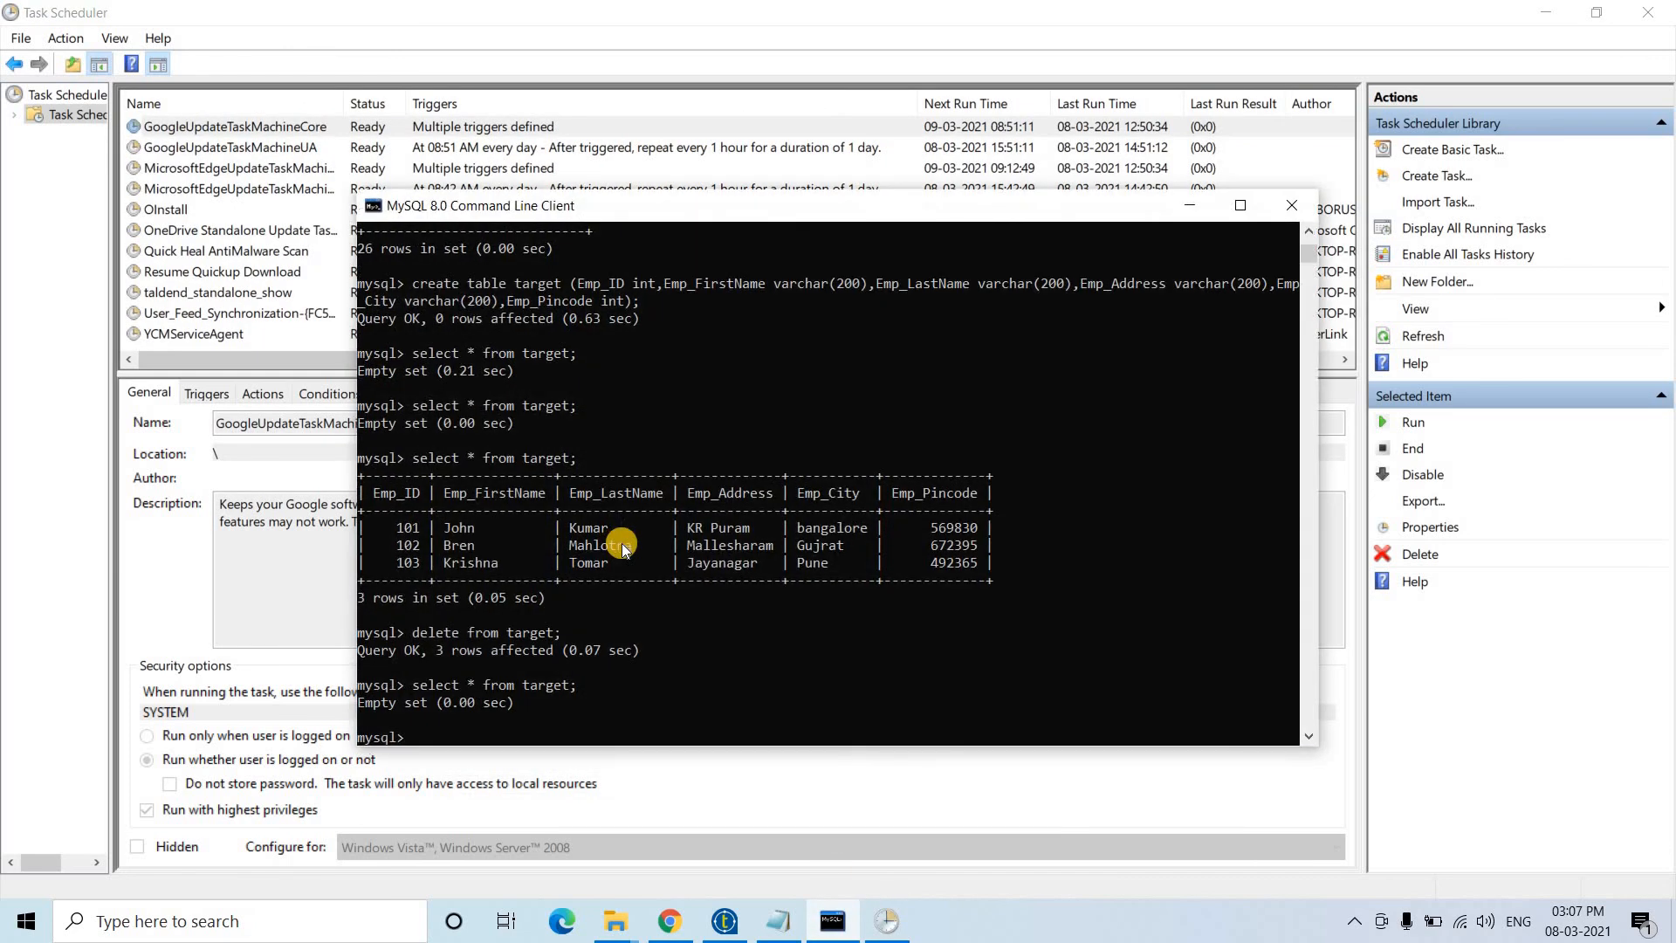
{"action": "key", "text": "Up"}
{"action": "key", "text": "Return"}
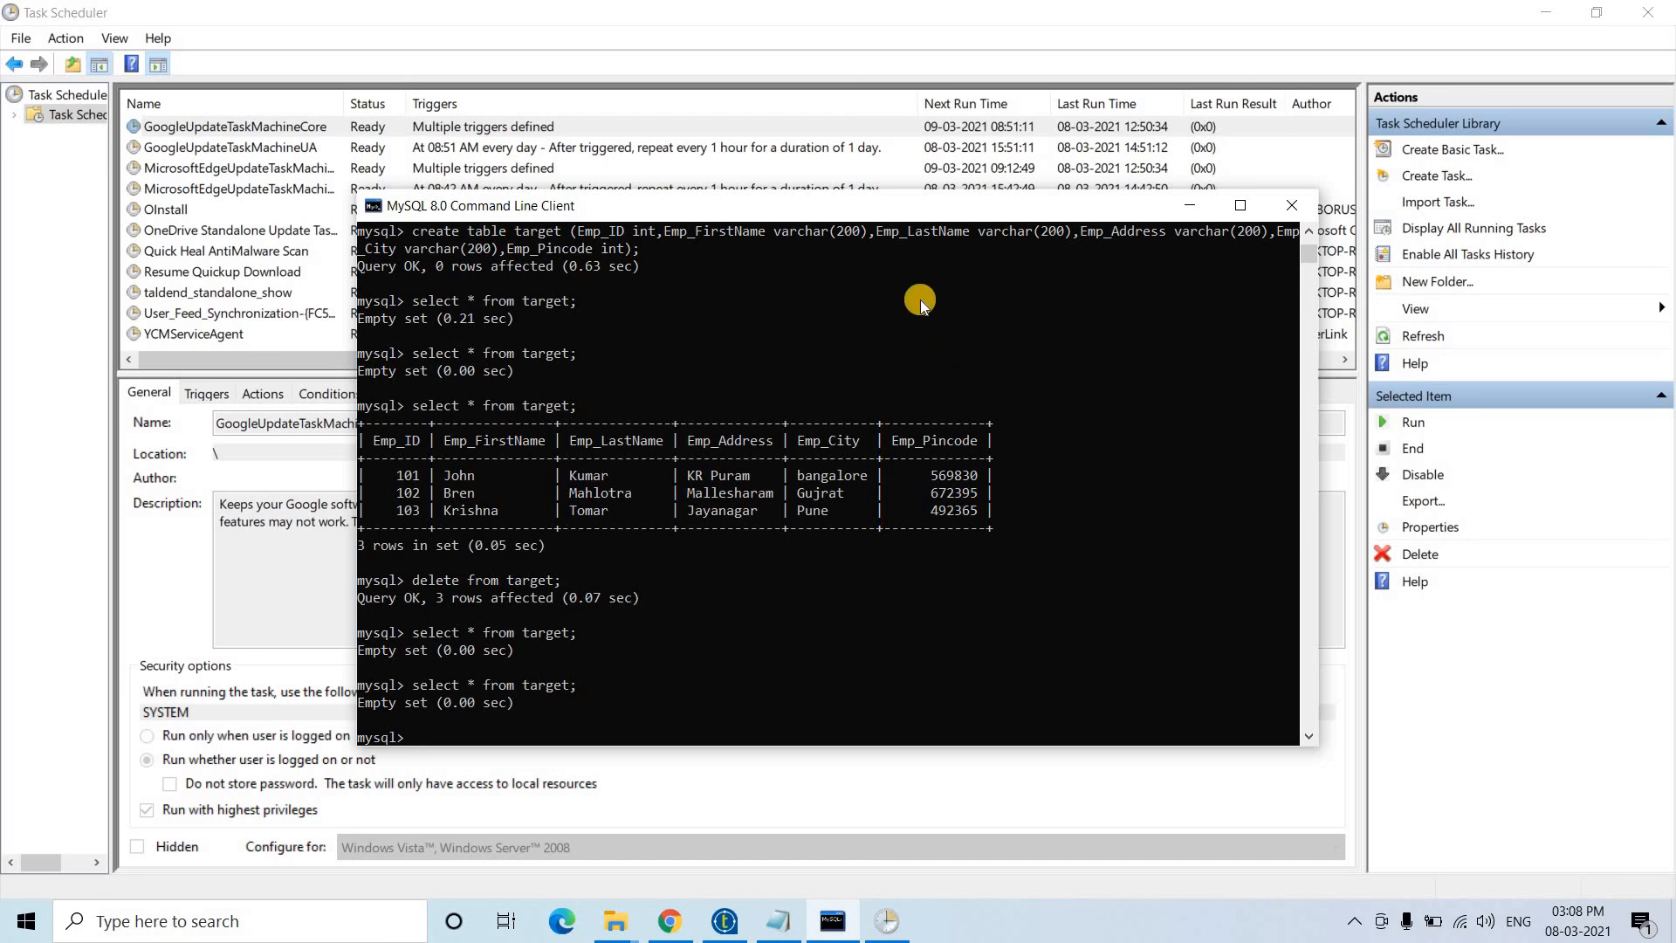
{"action": "left_click_drag", "start_coordinate": [825, 210], "coordinate": [1037, 356]}
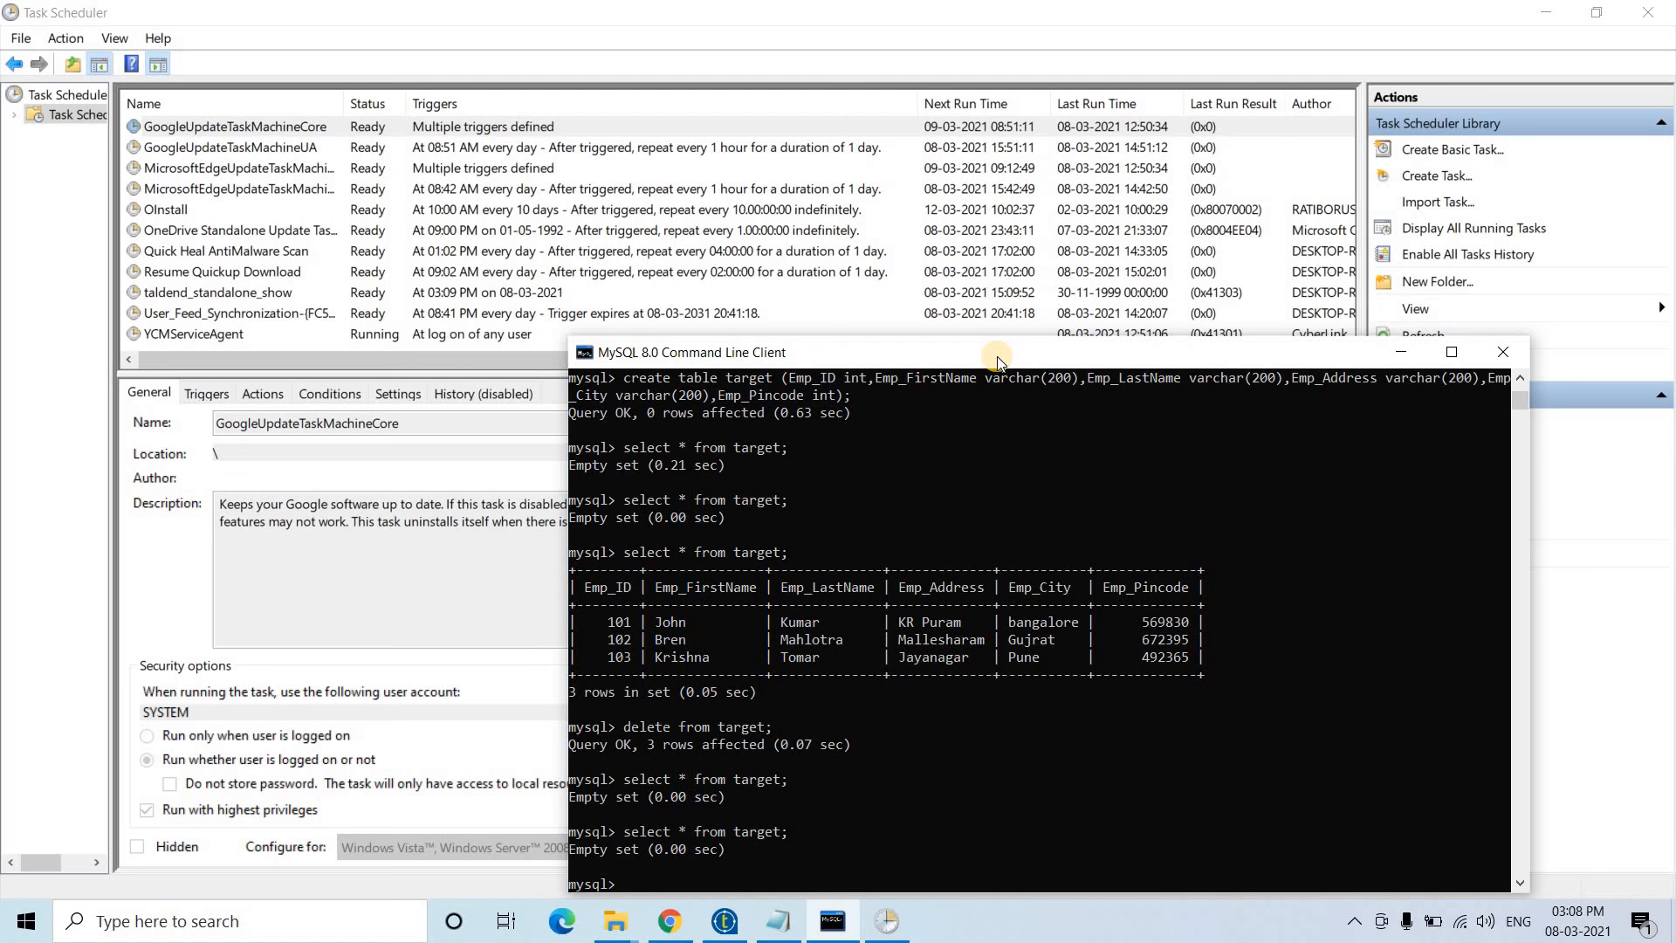
{"action": "key", "text": "Up"}
{"action": "key", "text": "Return"}
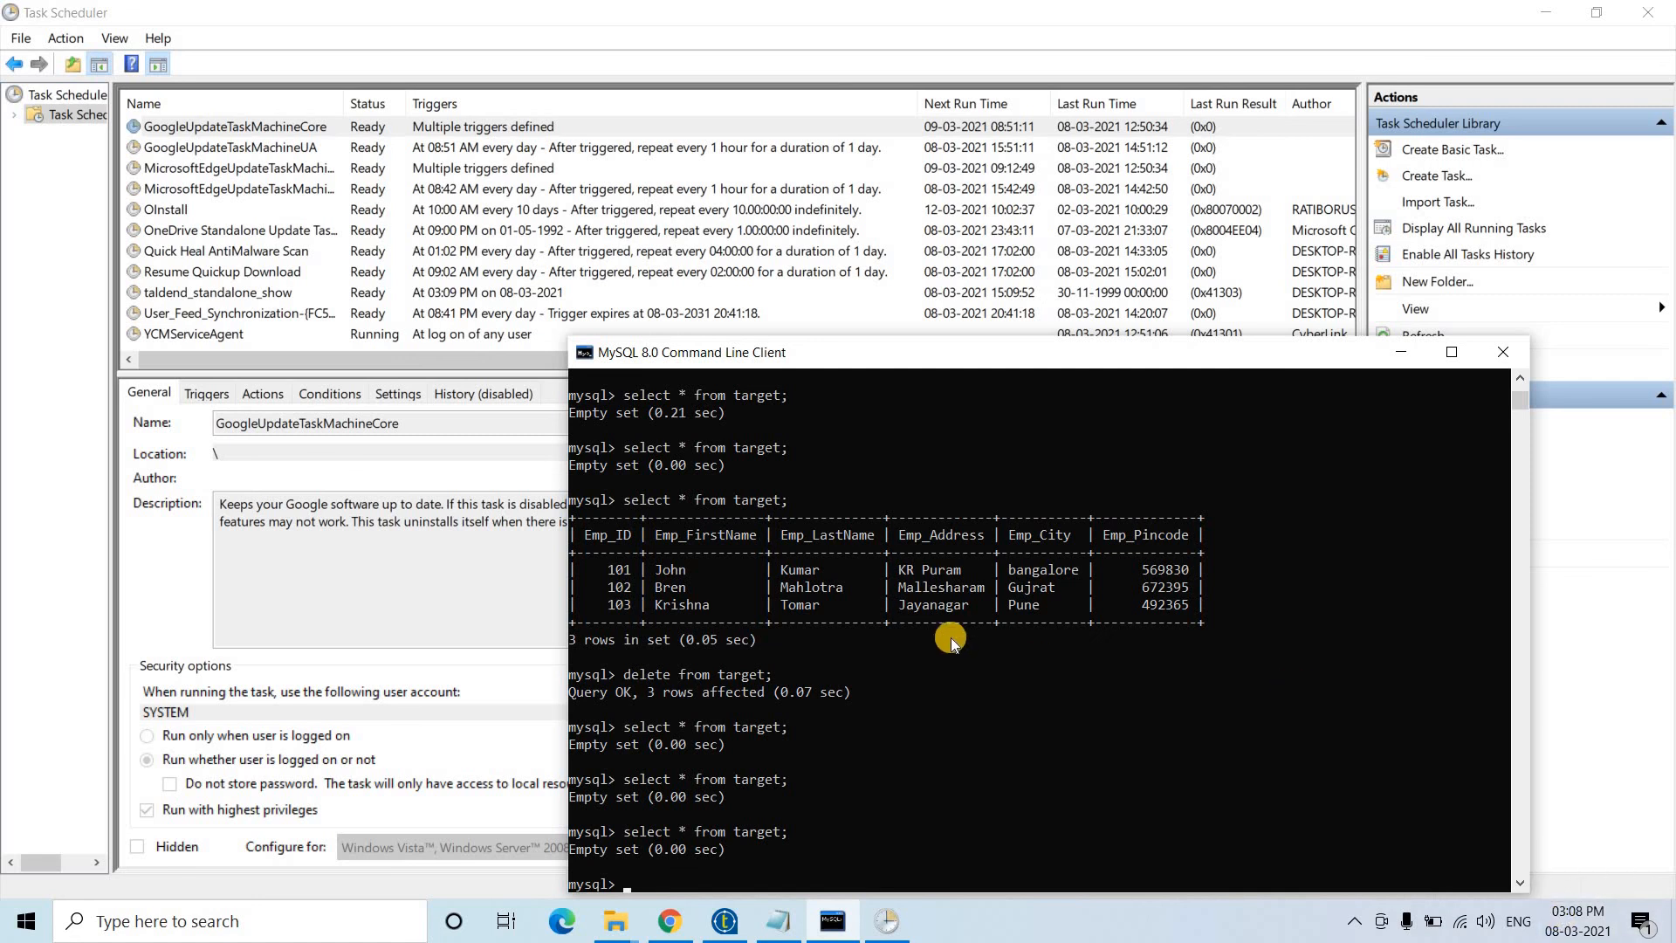
- Check the Discussion 0.1 job's context menu in the Repository, then return to Task Scheduler
{"action": "left_click", "coordinate": [725, 921]}
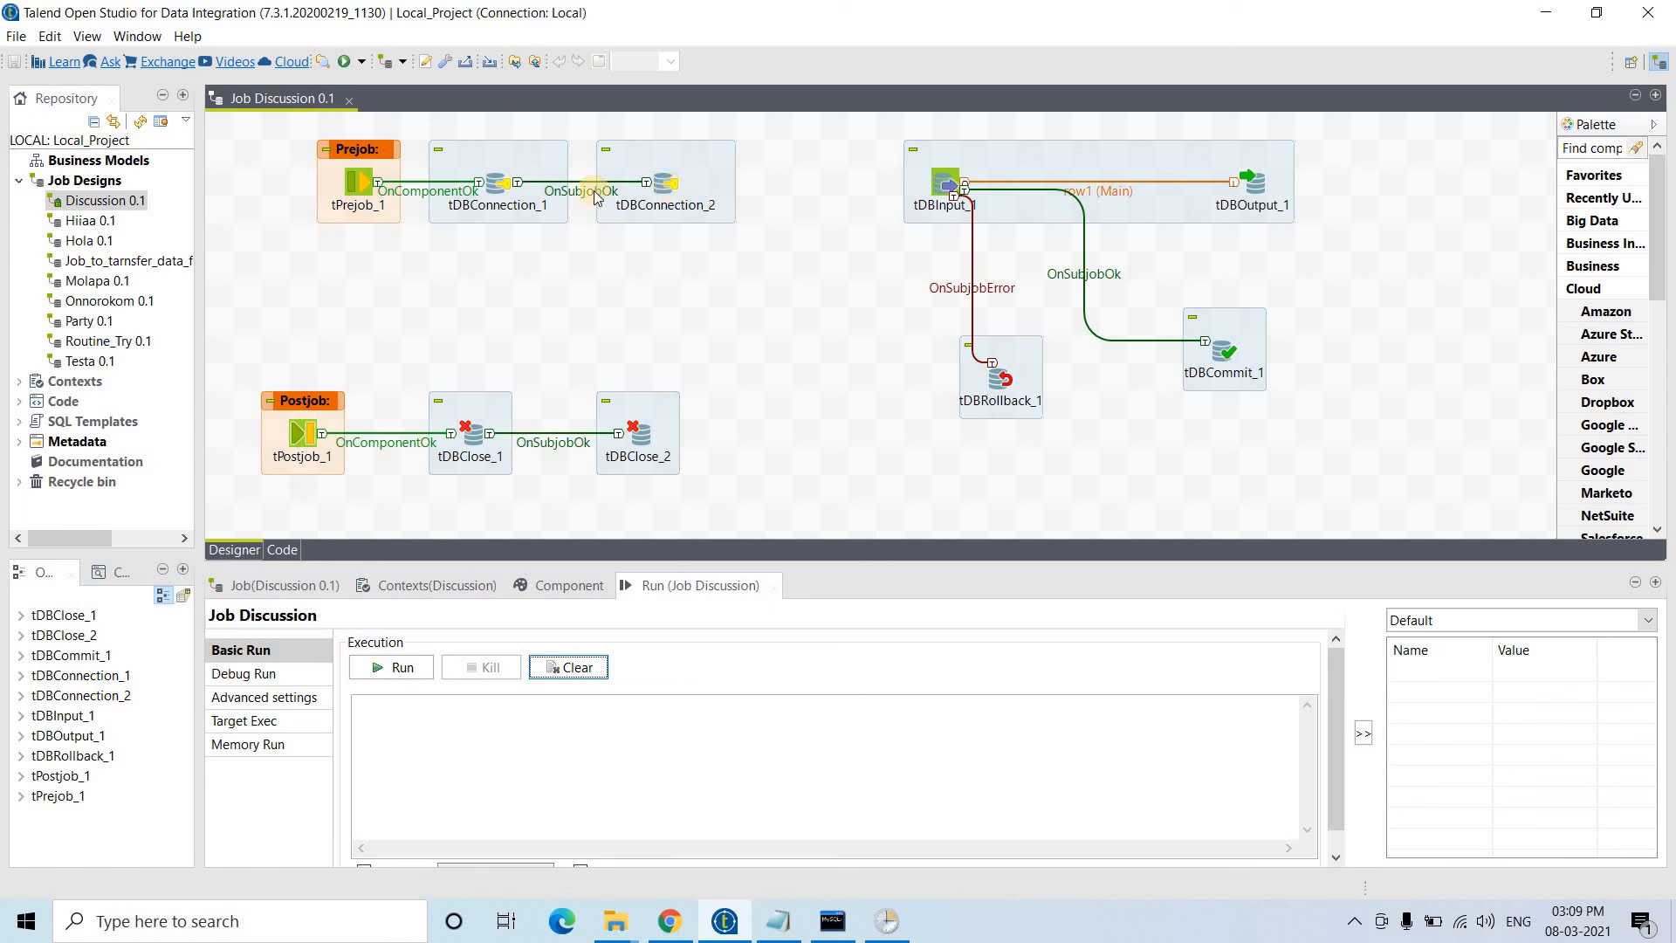
{"action": "right_click", "coordinate": [125, 200]}
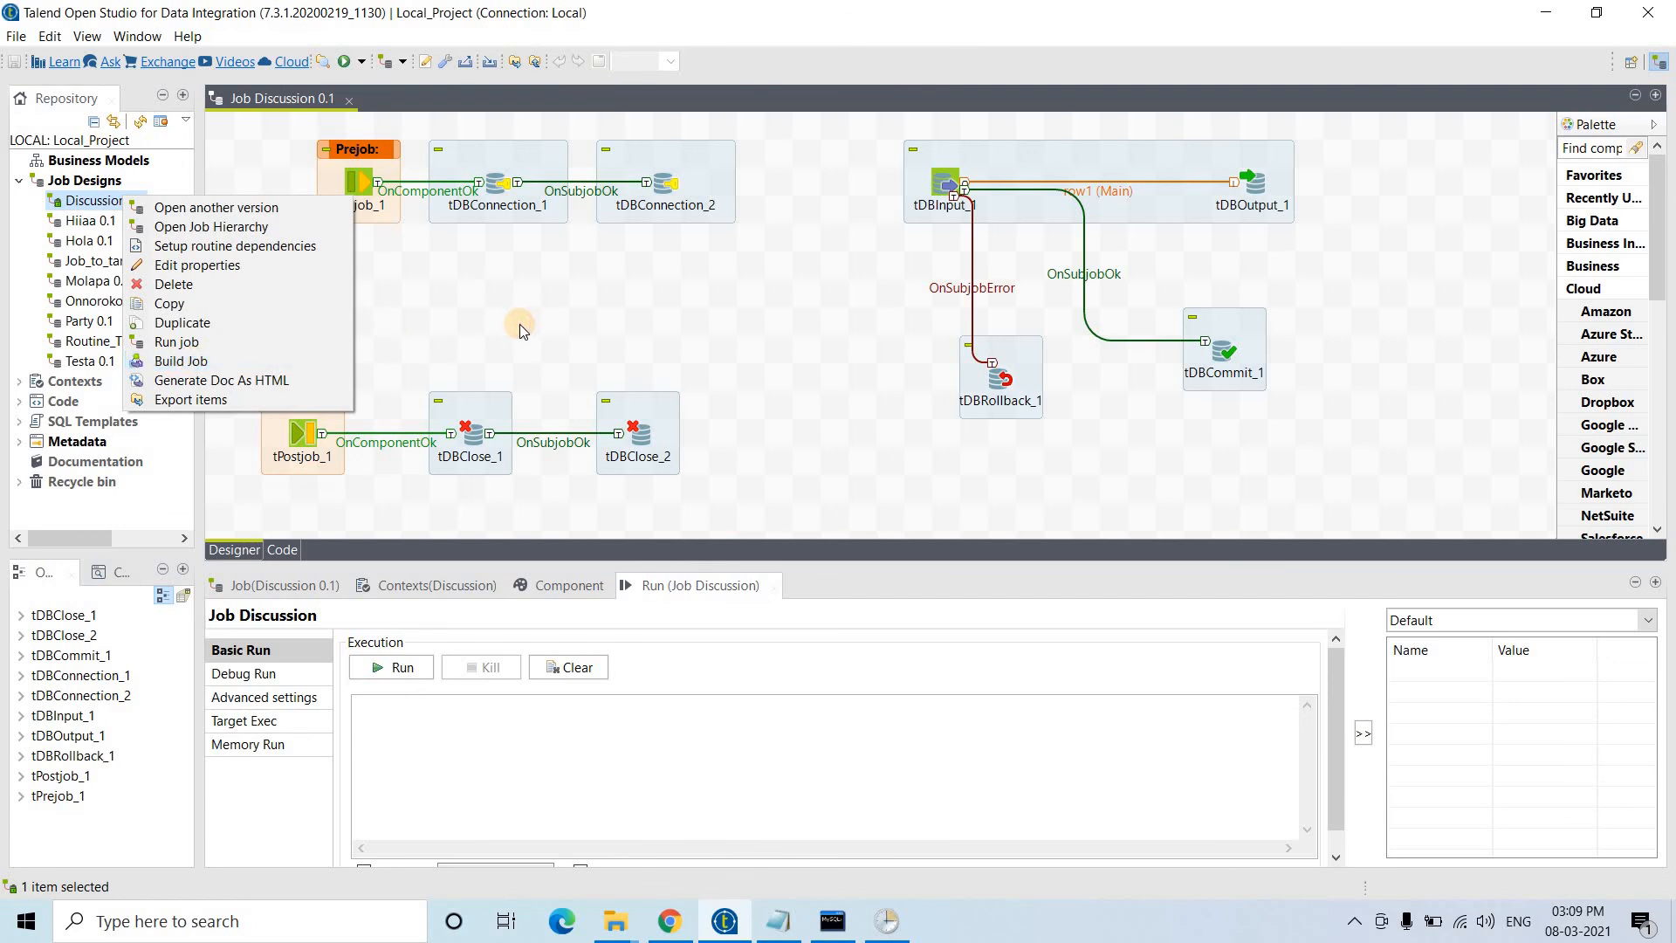
{"action": "left_click", "coordinate": [521, 323]}
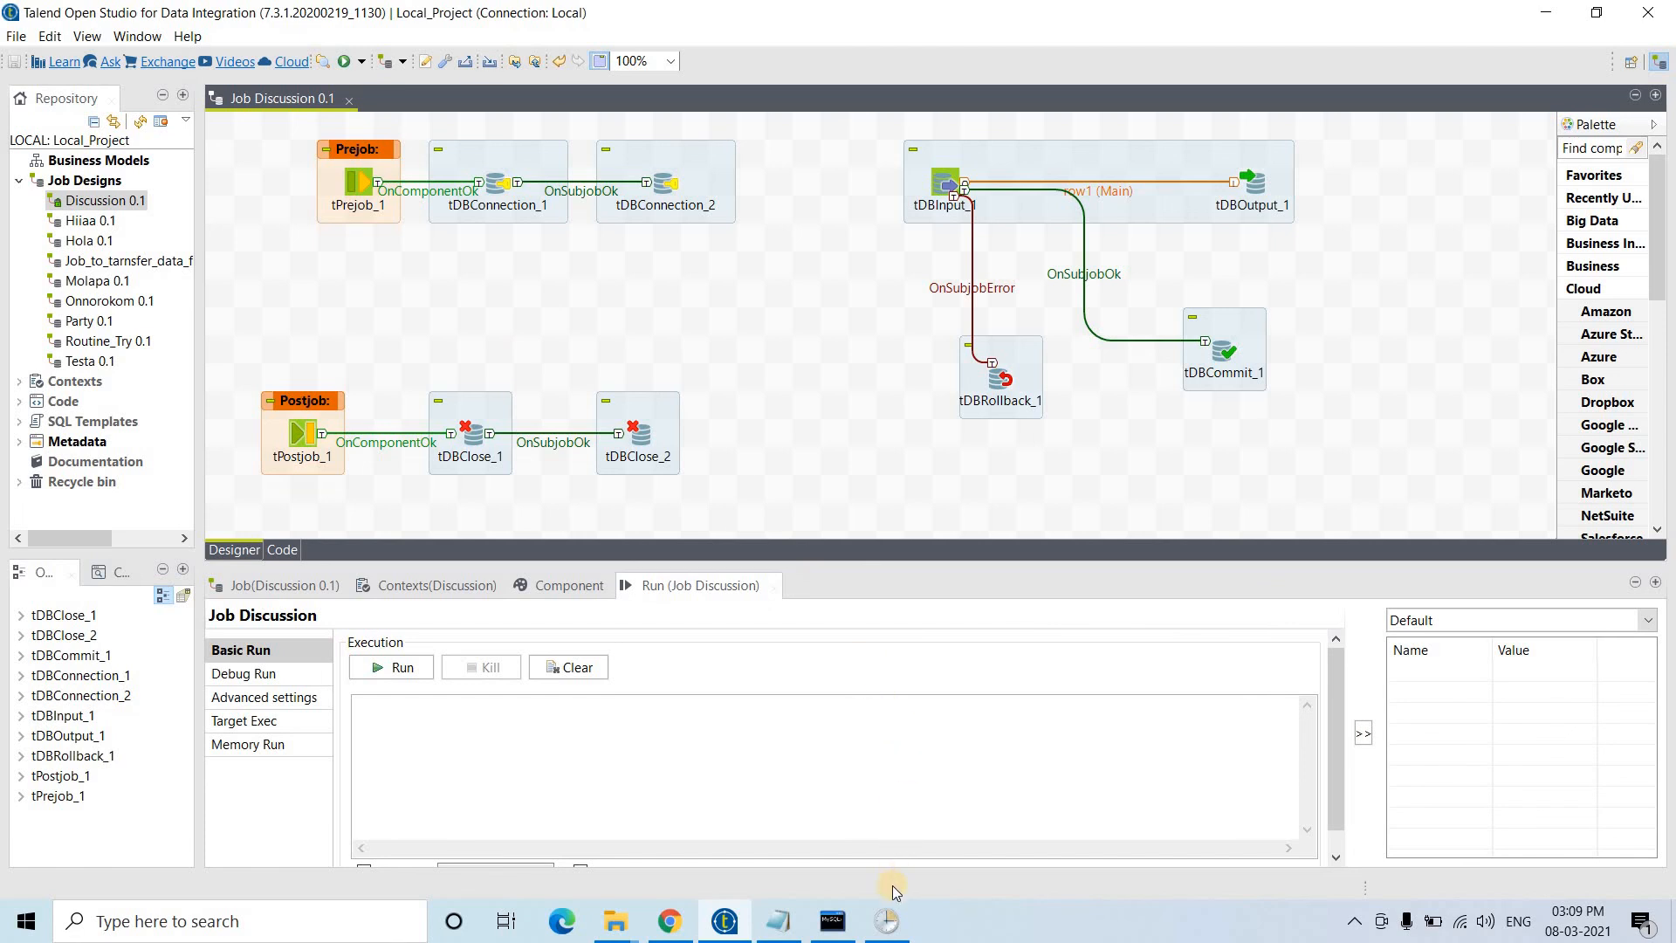
{"action": "left_click", "coordinate": [886, 921]}
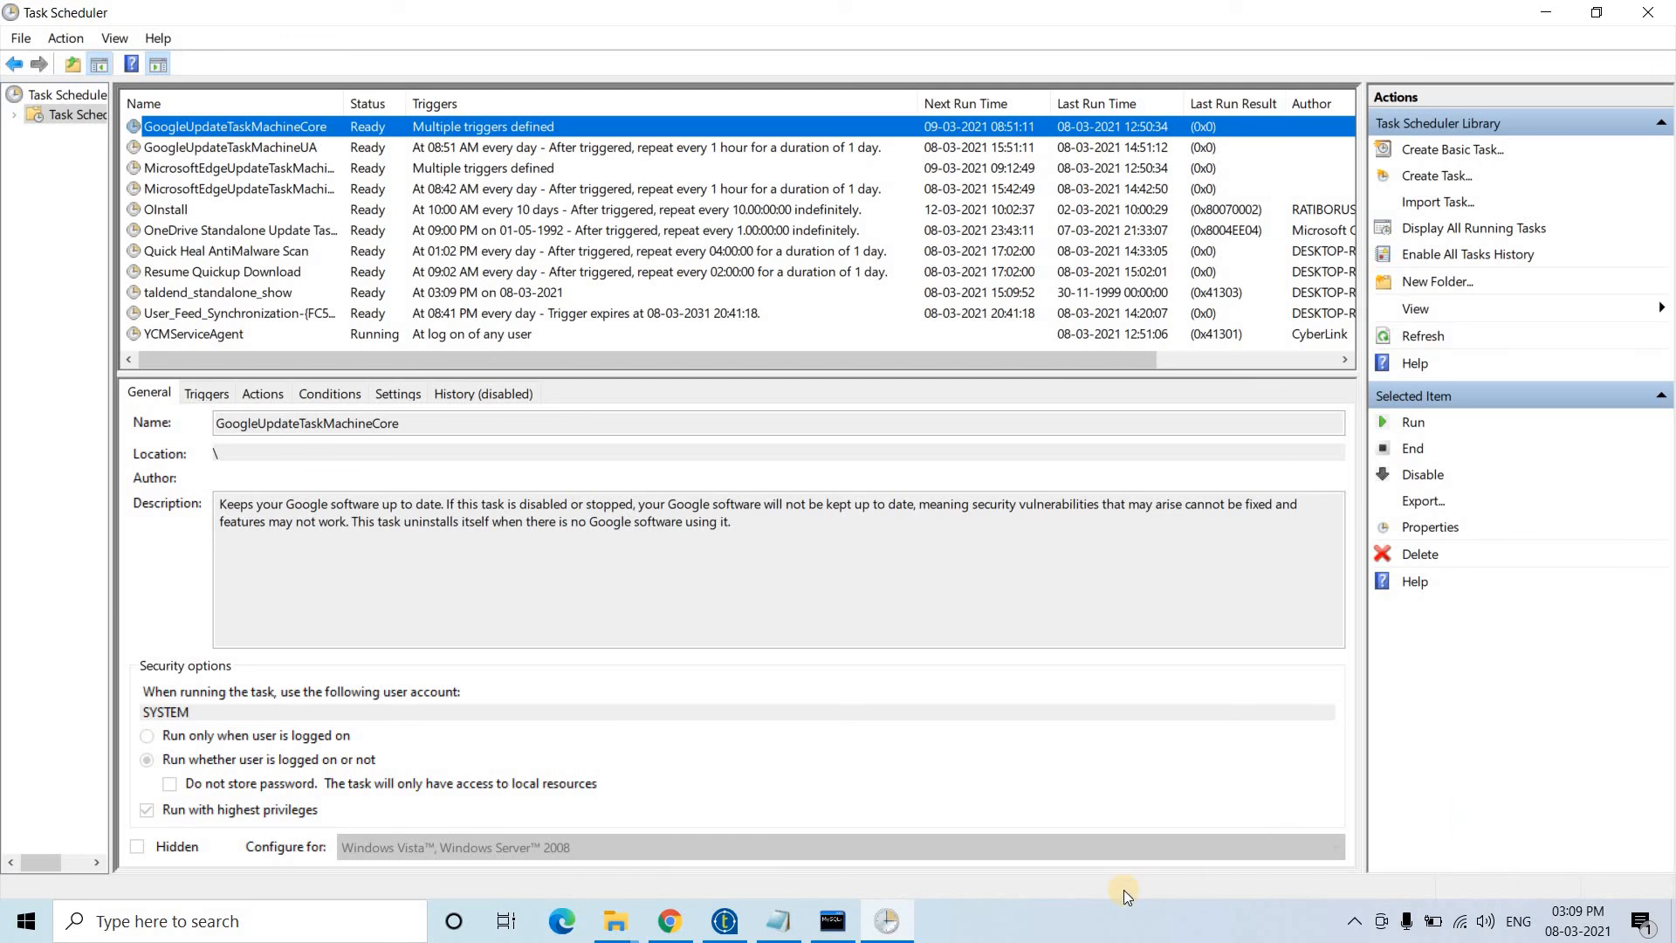
- Rerun 'select * from target;' and see three rows with Emp_IDs 101–103
{"action": "left_click", "coordinate": [828, 910]}
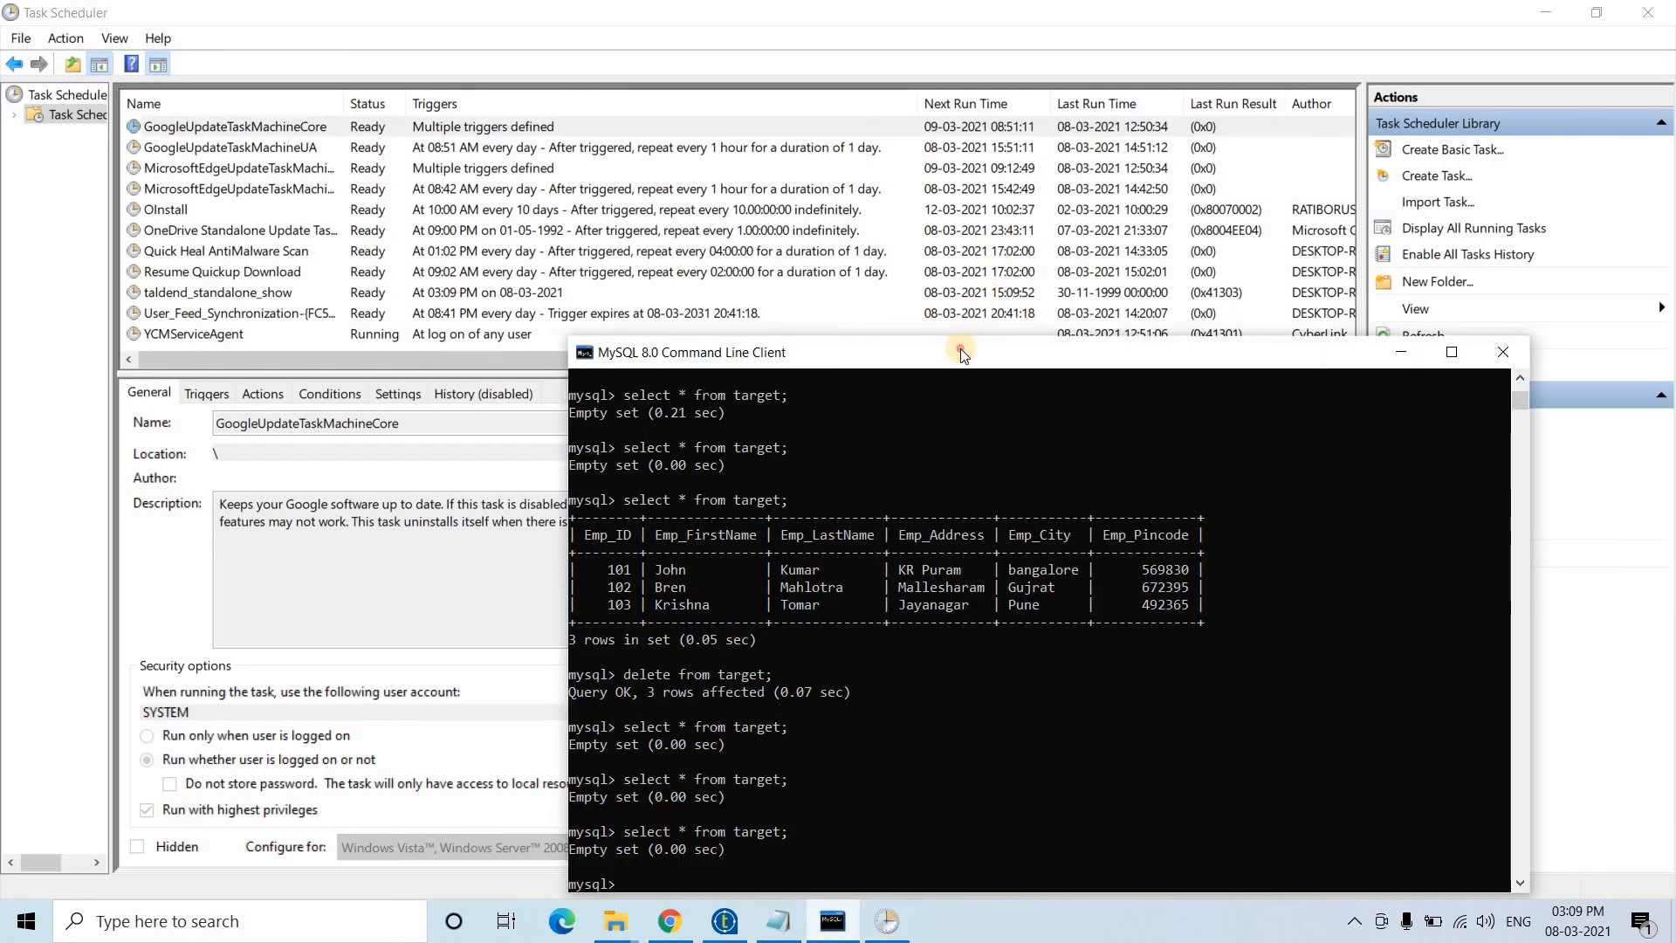
{"action": "left_click_drag", "start_coordinate": [962, 346], "coordinate": [767, 163]}
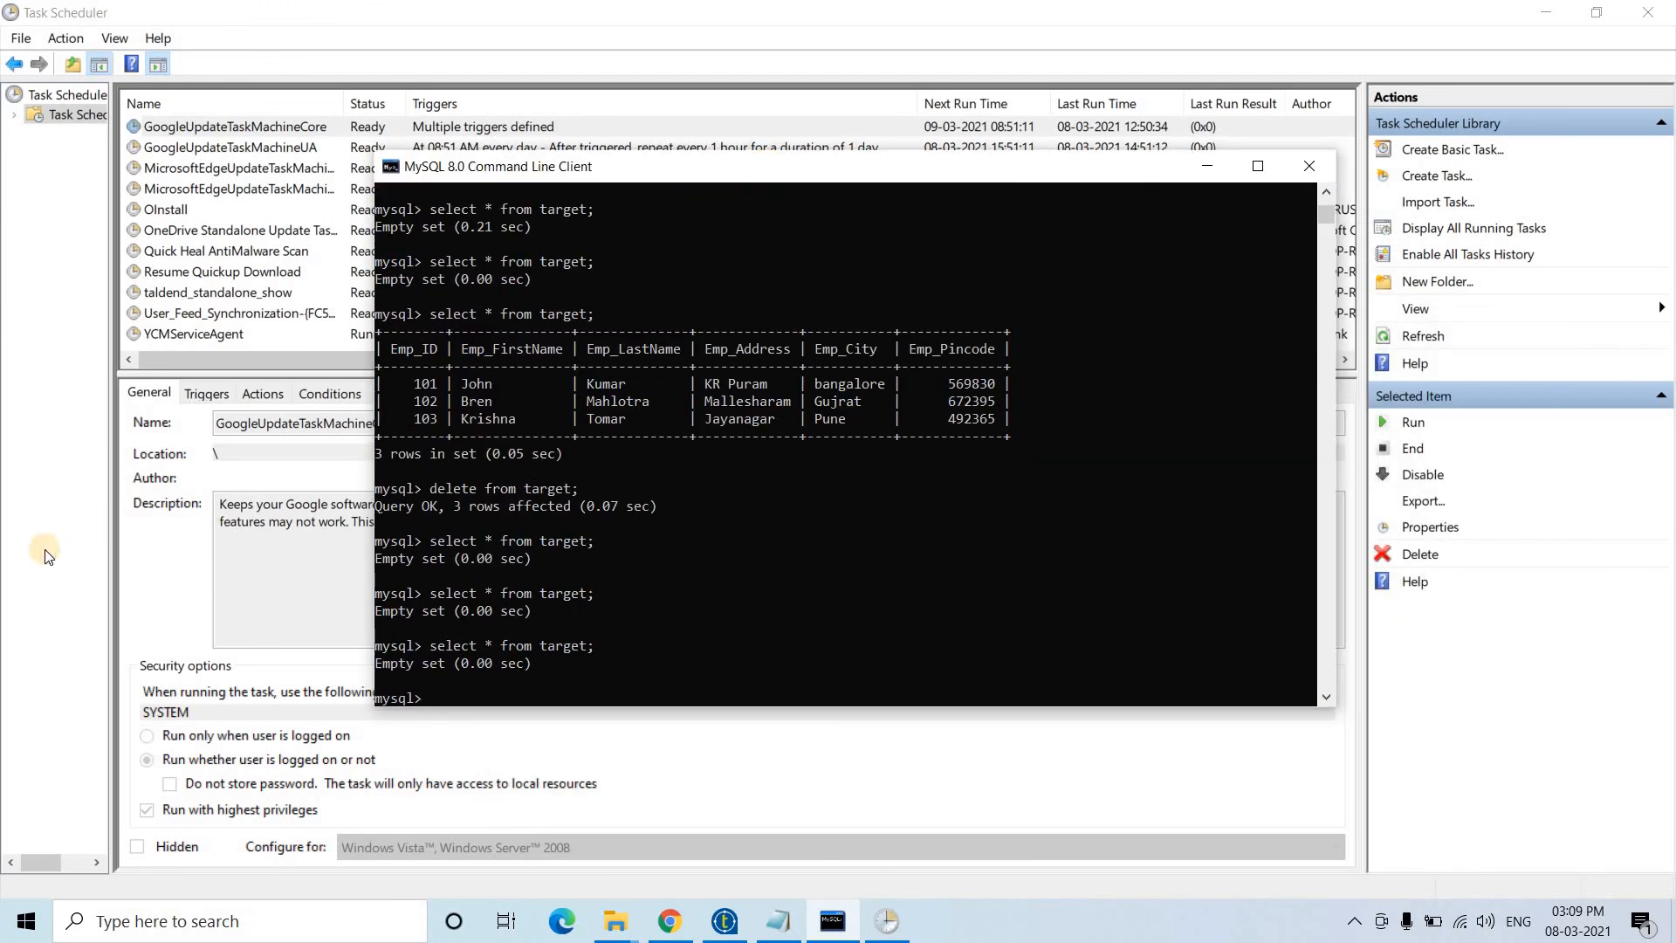
{"action": "left_click", "coordinate": [207, 382]}
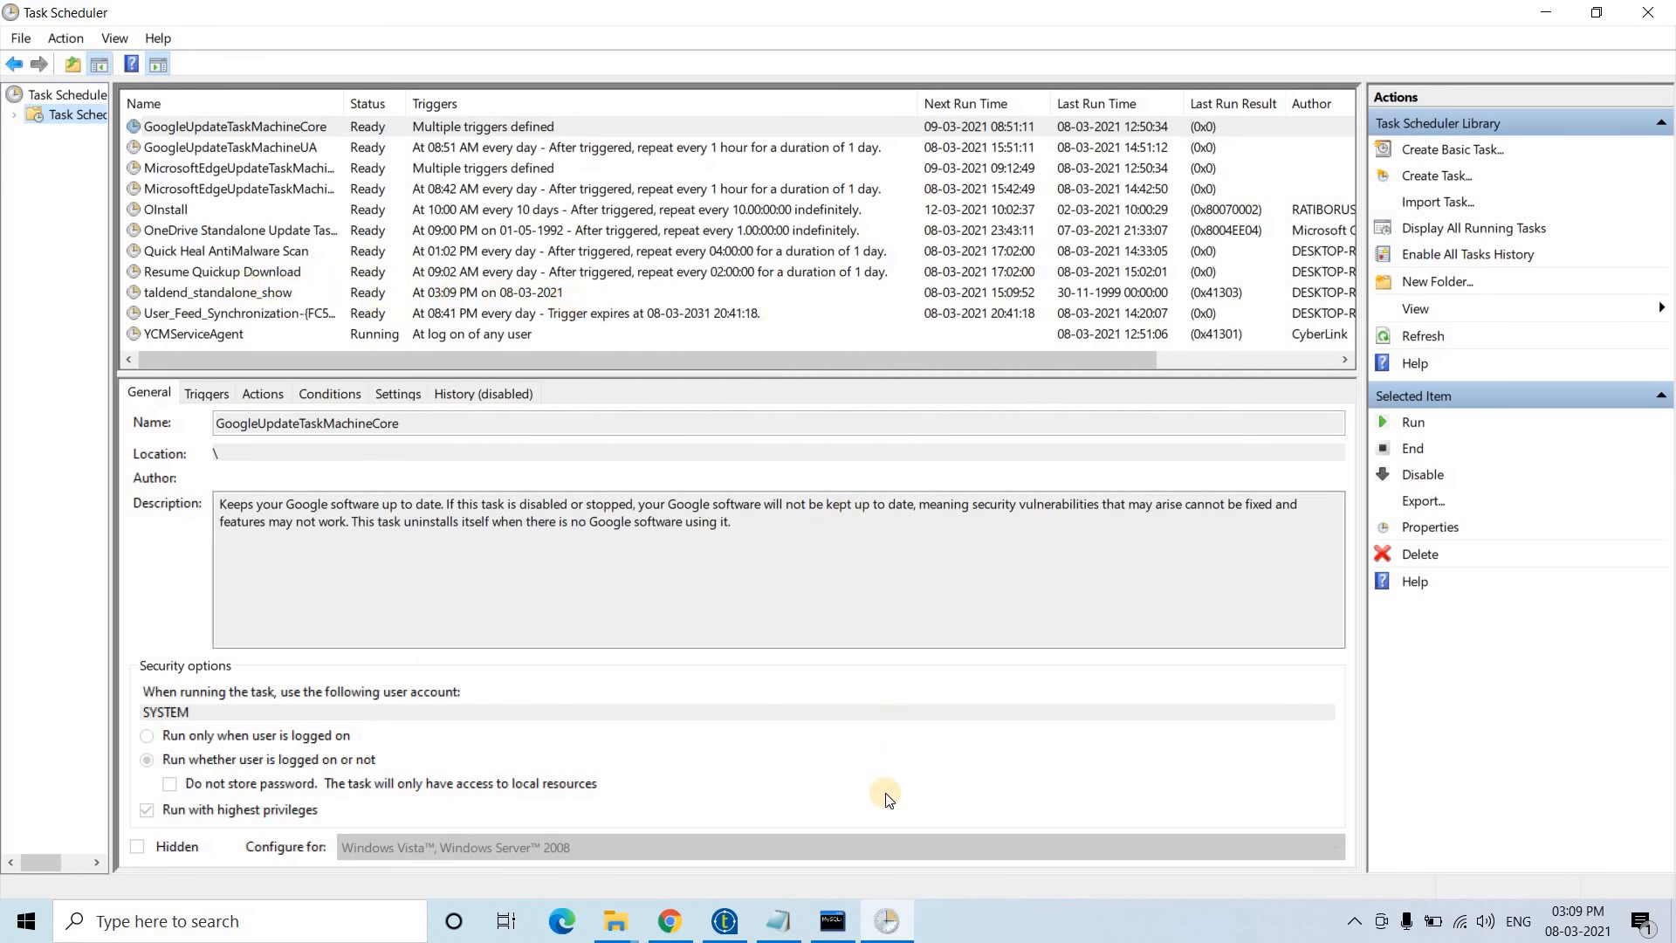
{"action": "left_click", "coordinate": [833, 921]}
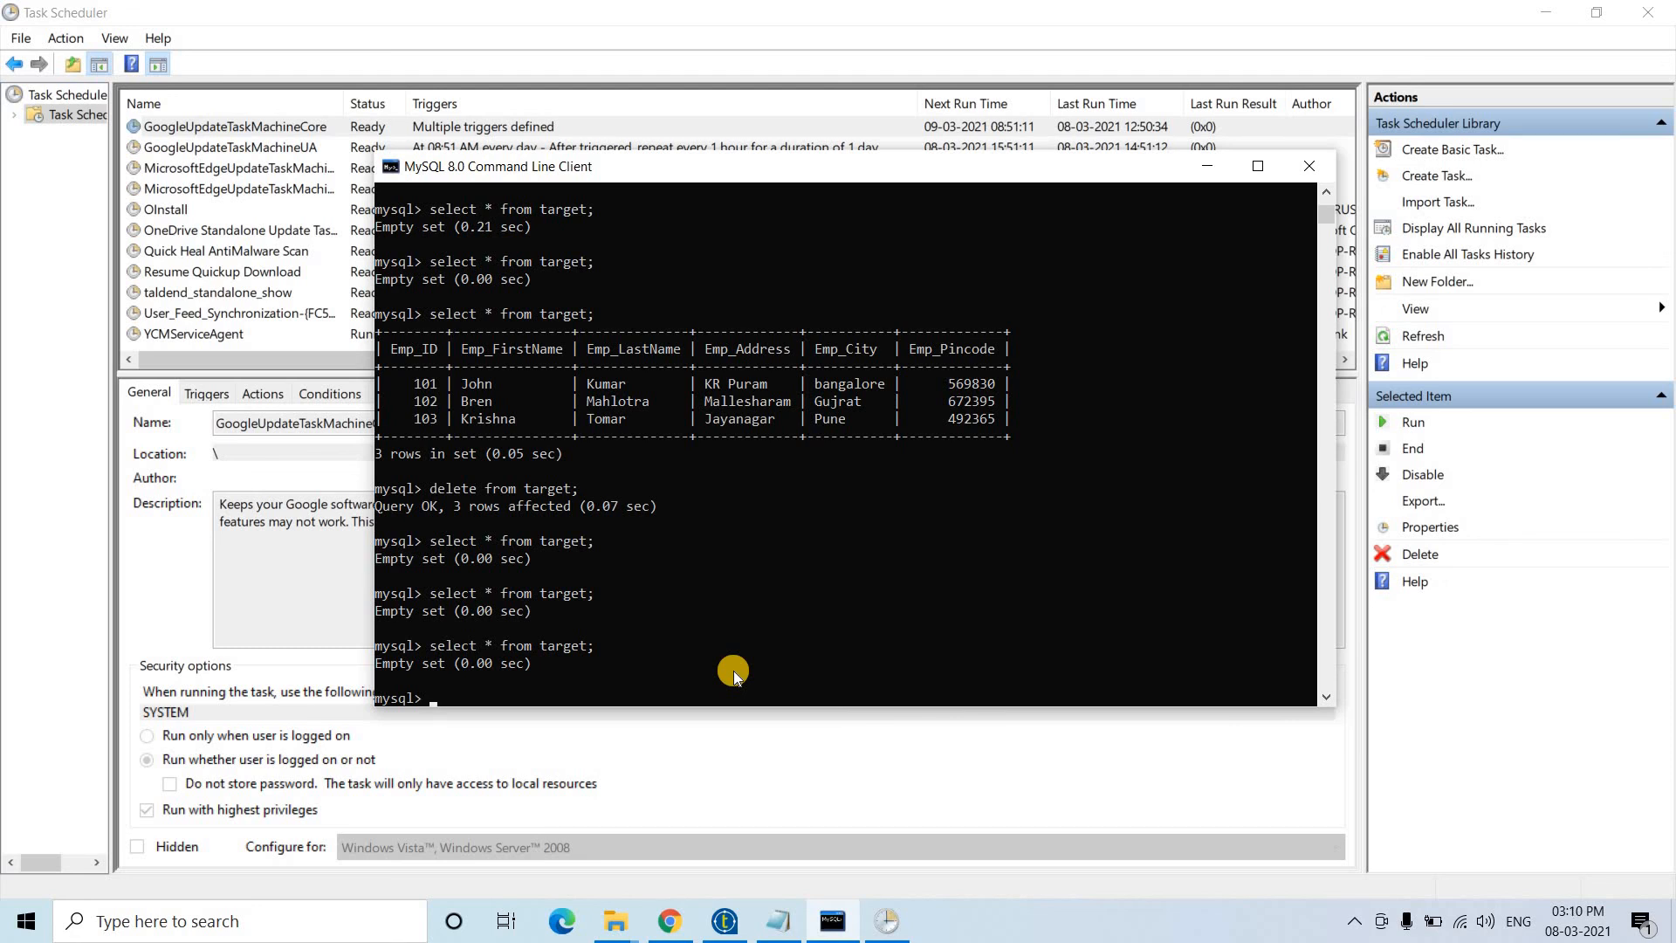
{"action": "key", "text": "Up"}
{"action": "key", "text": "Return"}
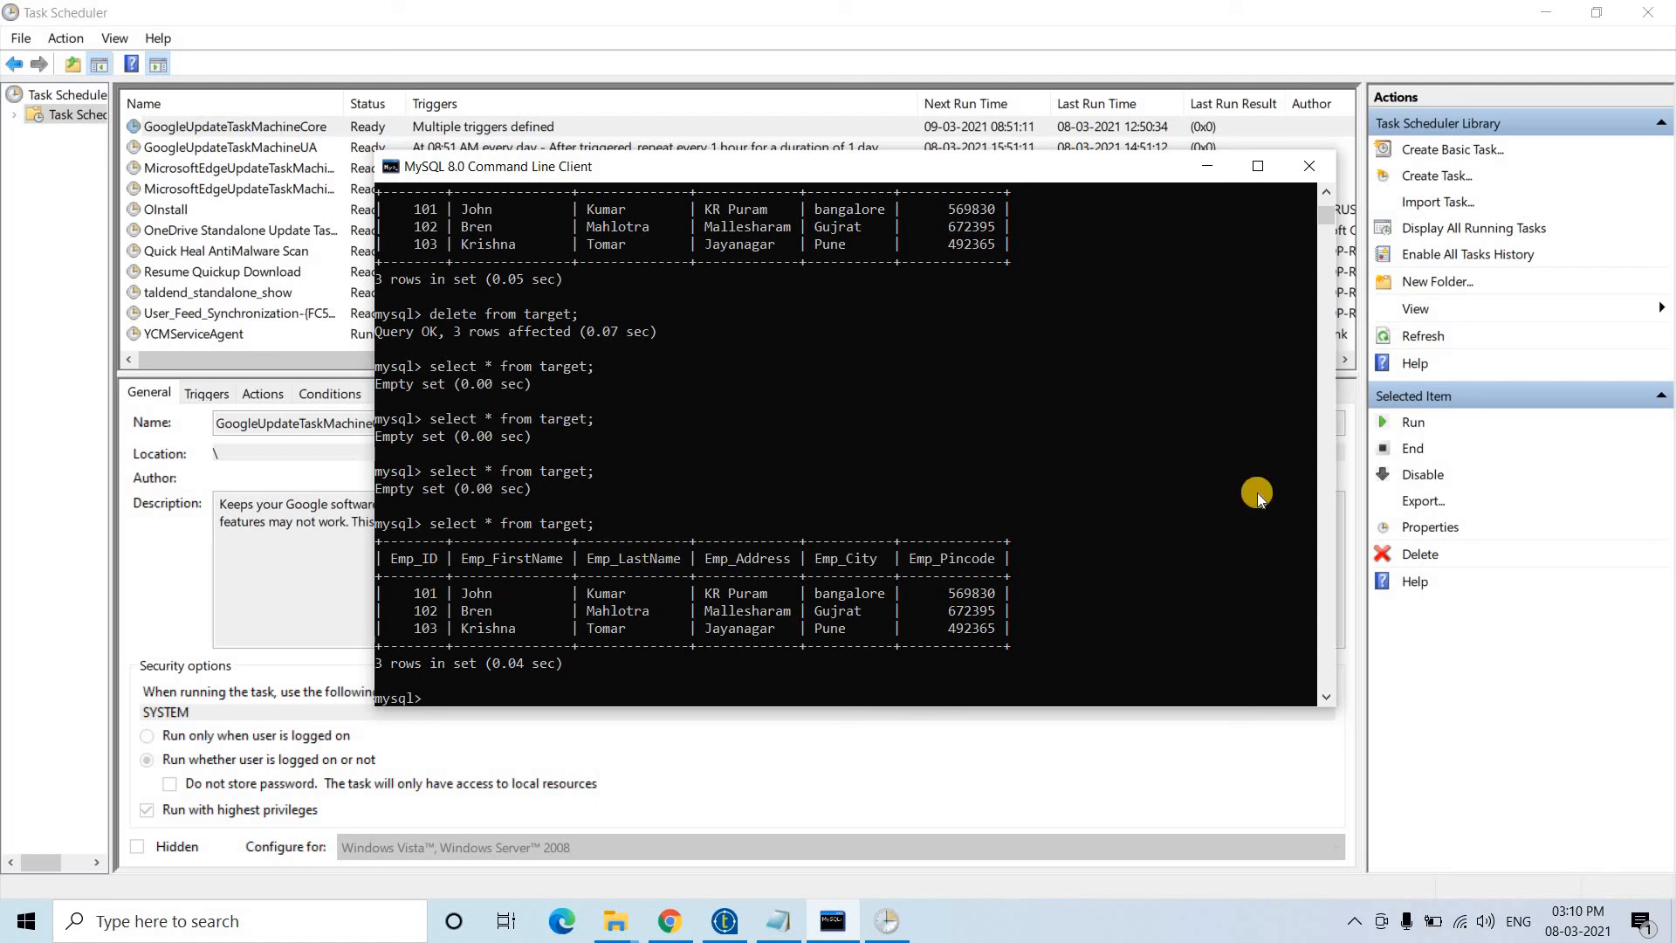
- Review the task trigger's Daily, Weekly and Monthly schedule options, then cancel without saving
{"action": "left_click", "coordinate": [1212, 175]}
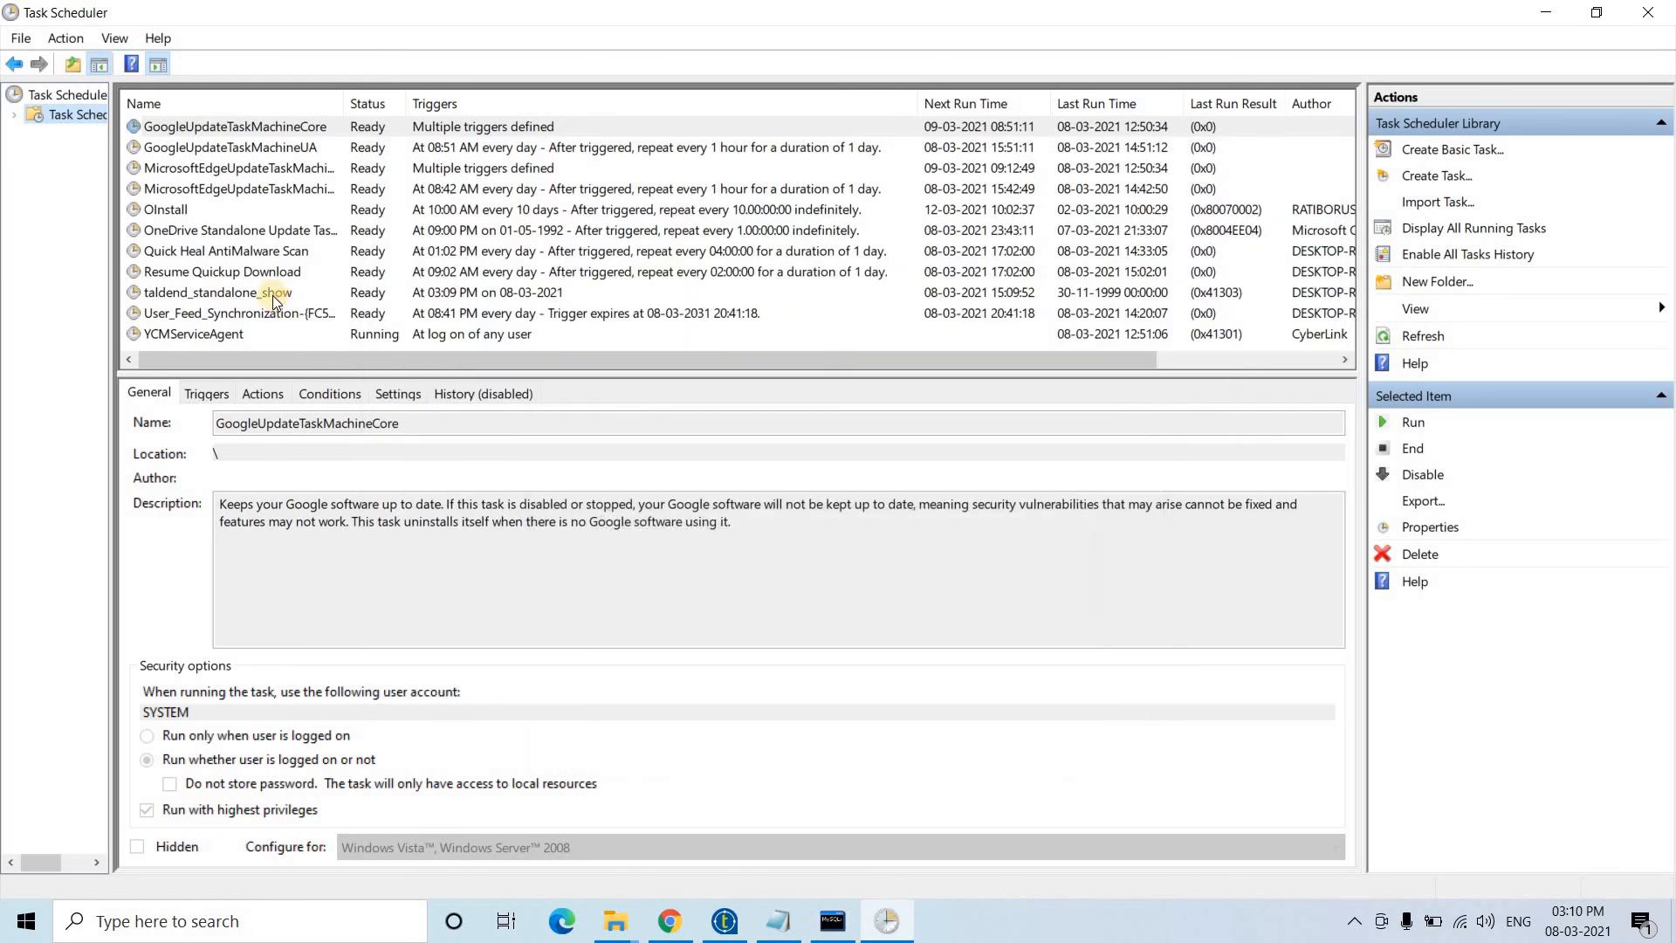
{"action": "double_click", "coordinate": [270, 291]}
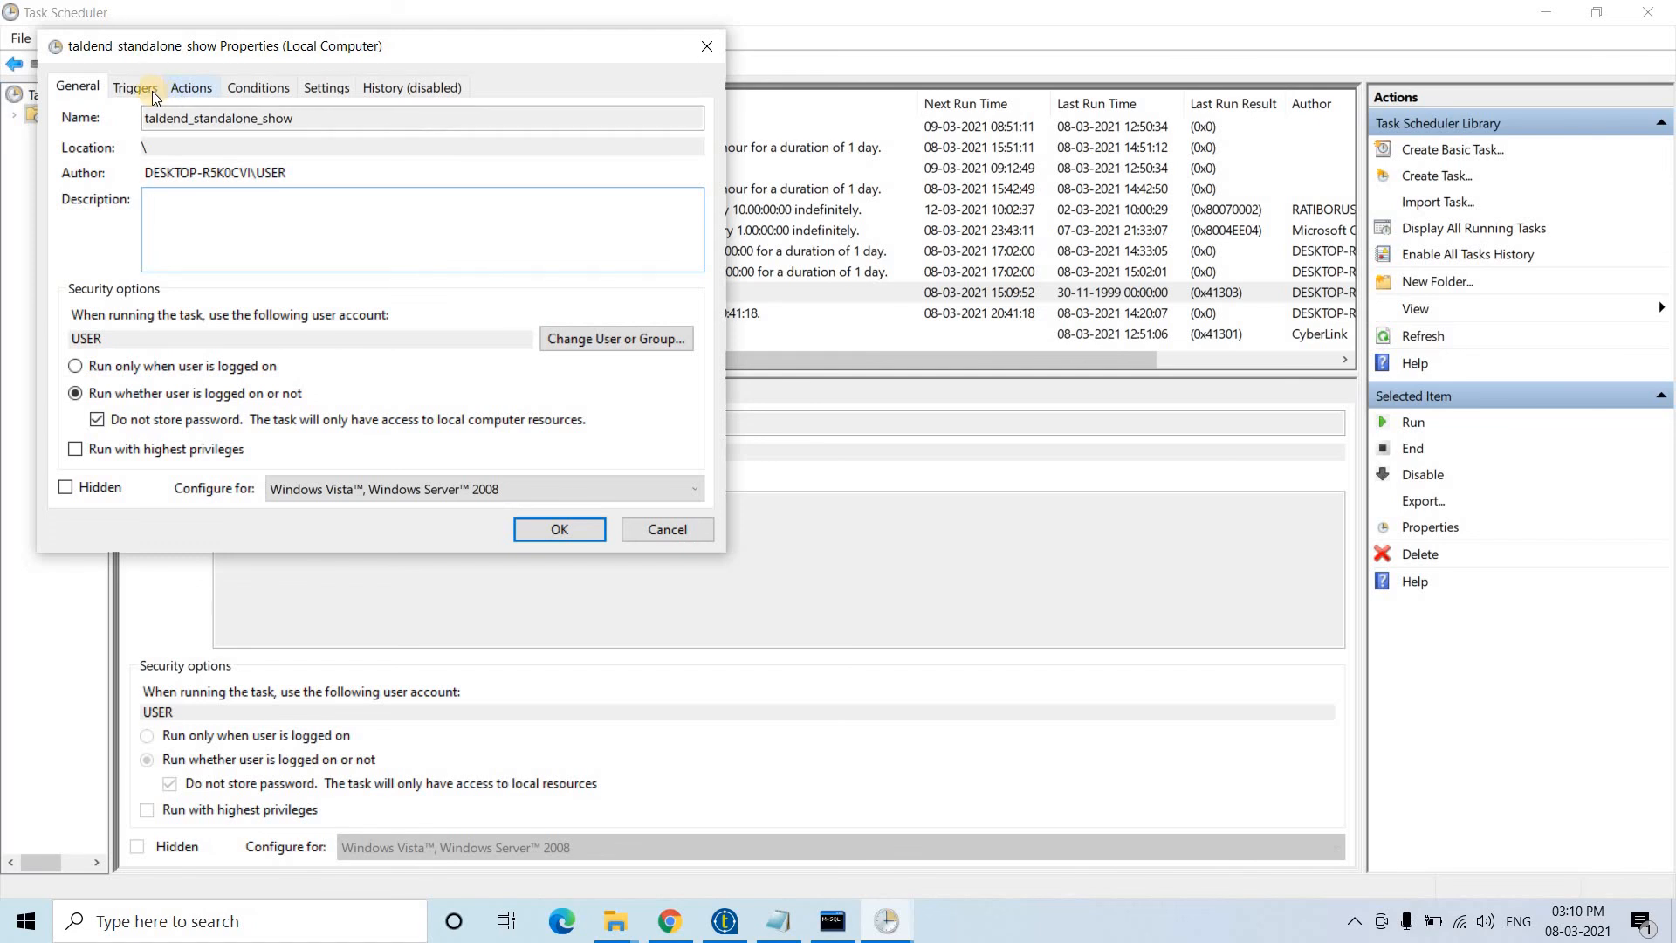
{"action": "left_click", "coordinate": [152, 91]}
{"action": "double_click", "coordinate": [283, 193]}
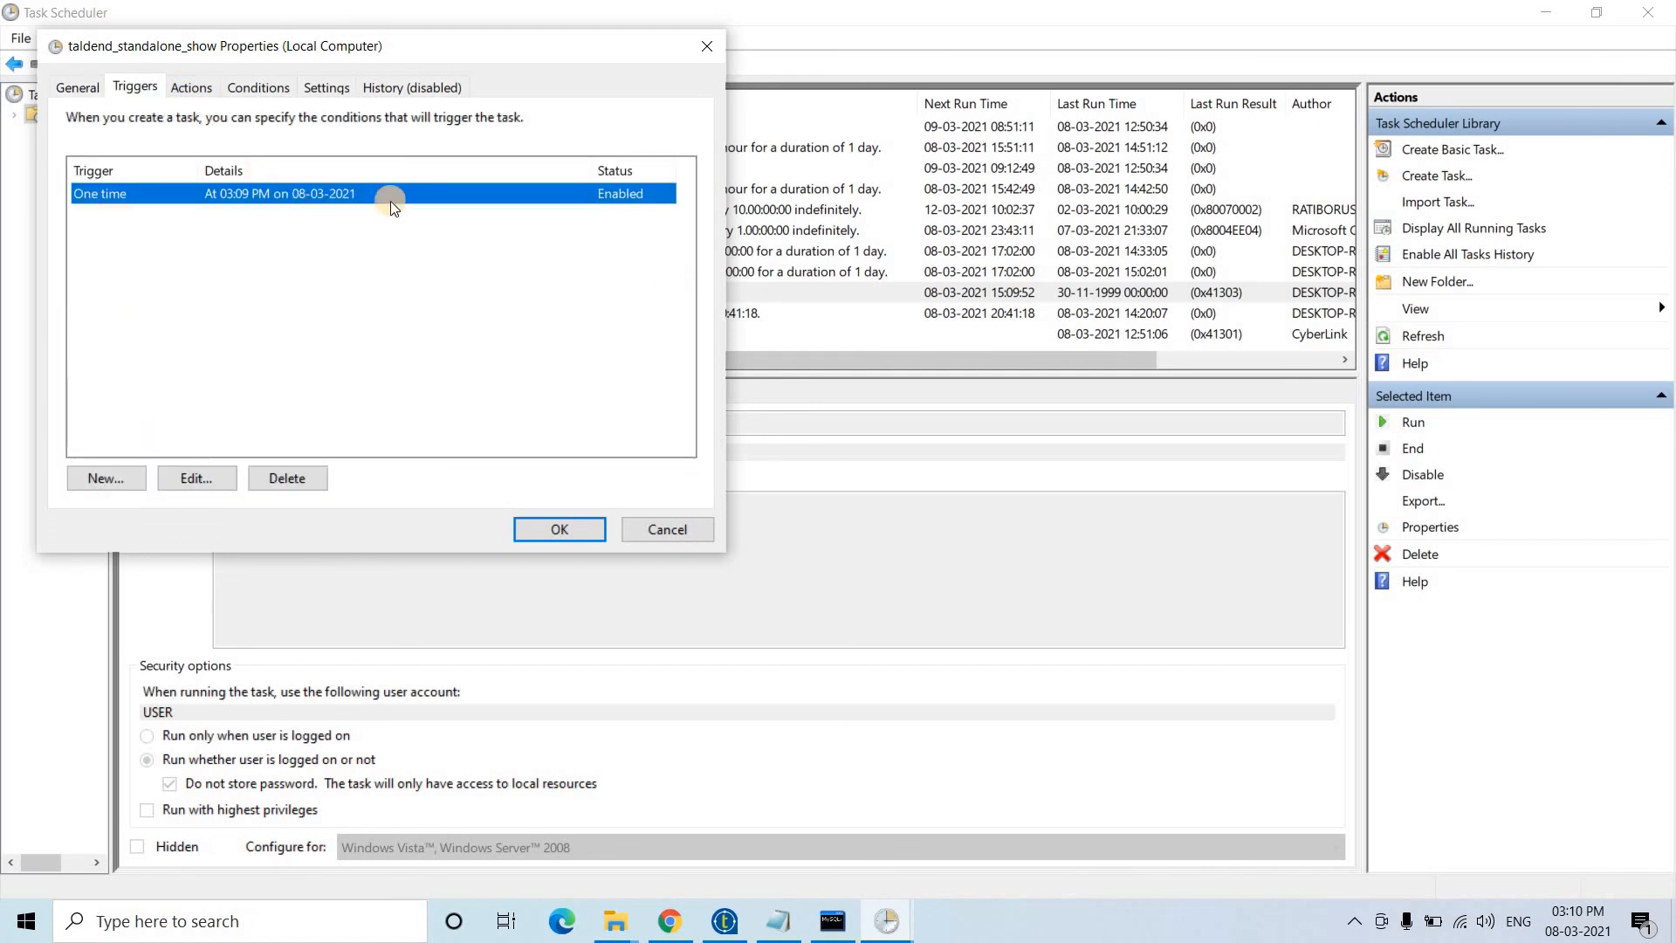
{"action": "left_click", "coordinate": [553, 310]}
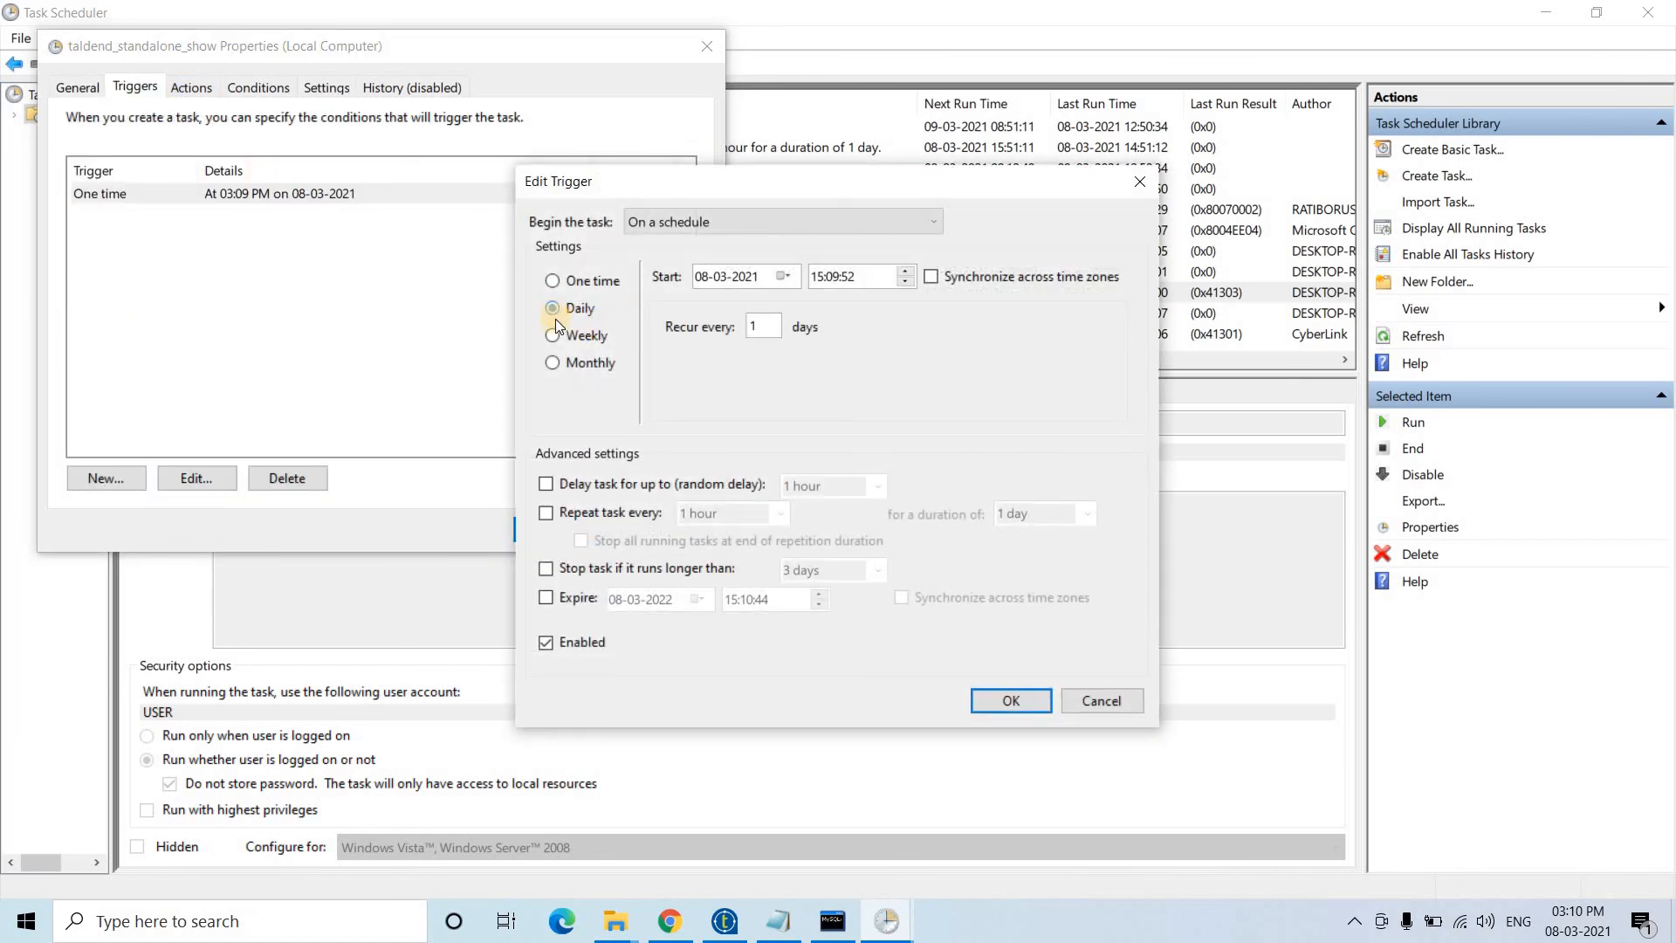
{"action": "left_click", "coordinate": [554, 333]}
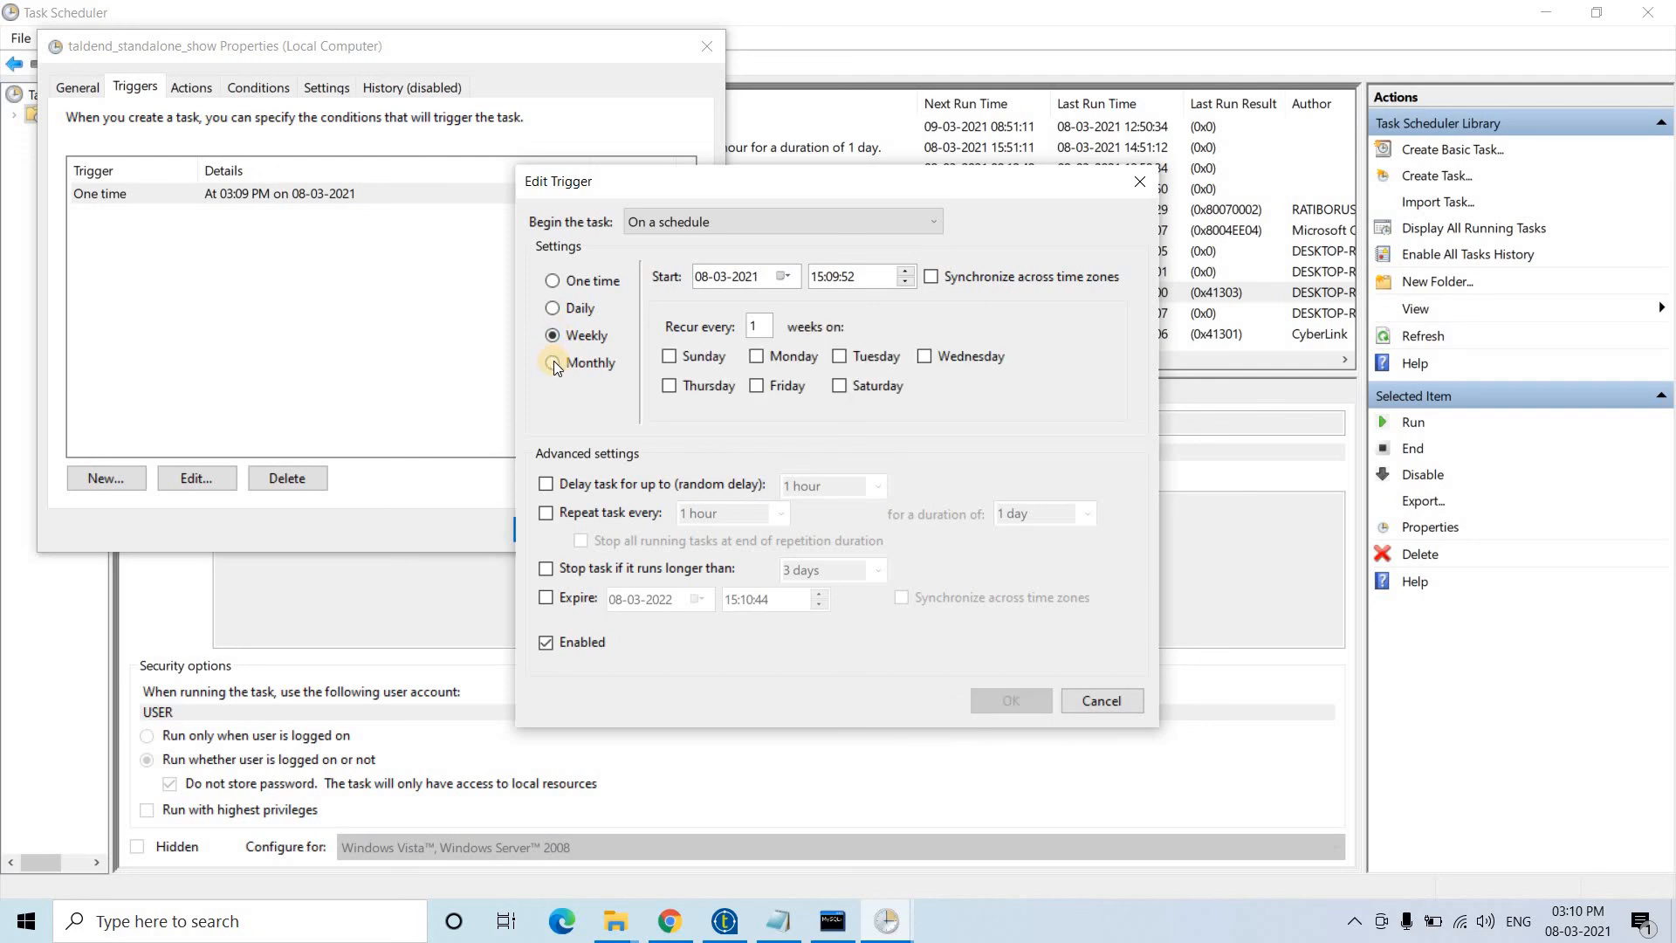
{"action": "left_click", "coordinate": [553, 363]}
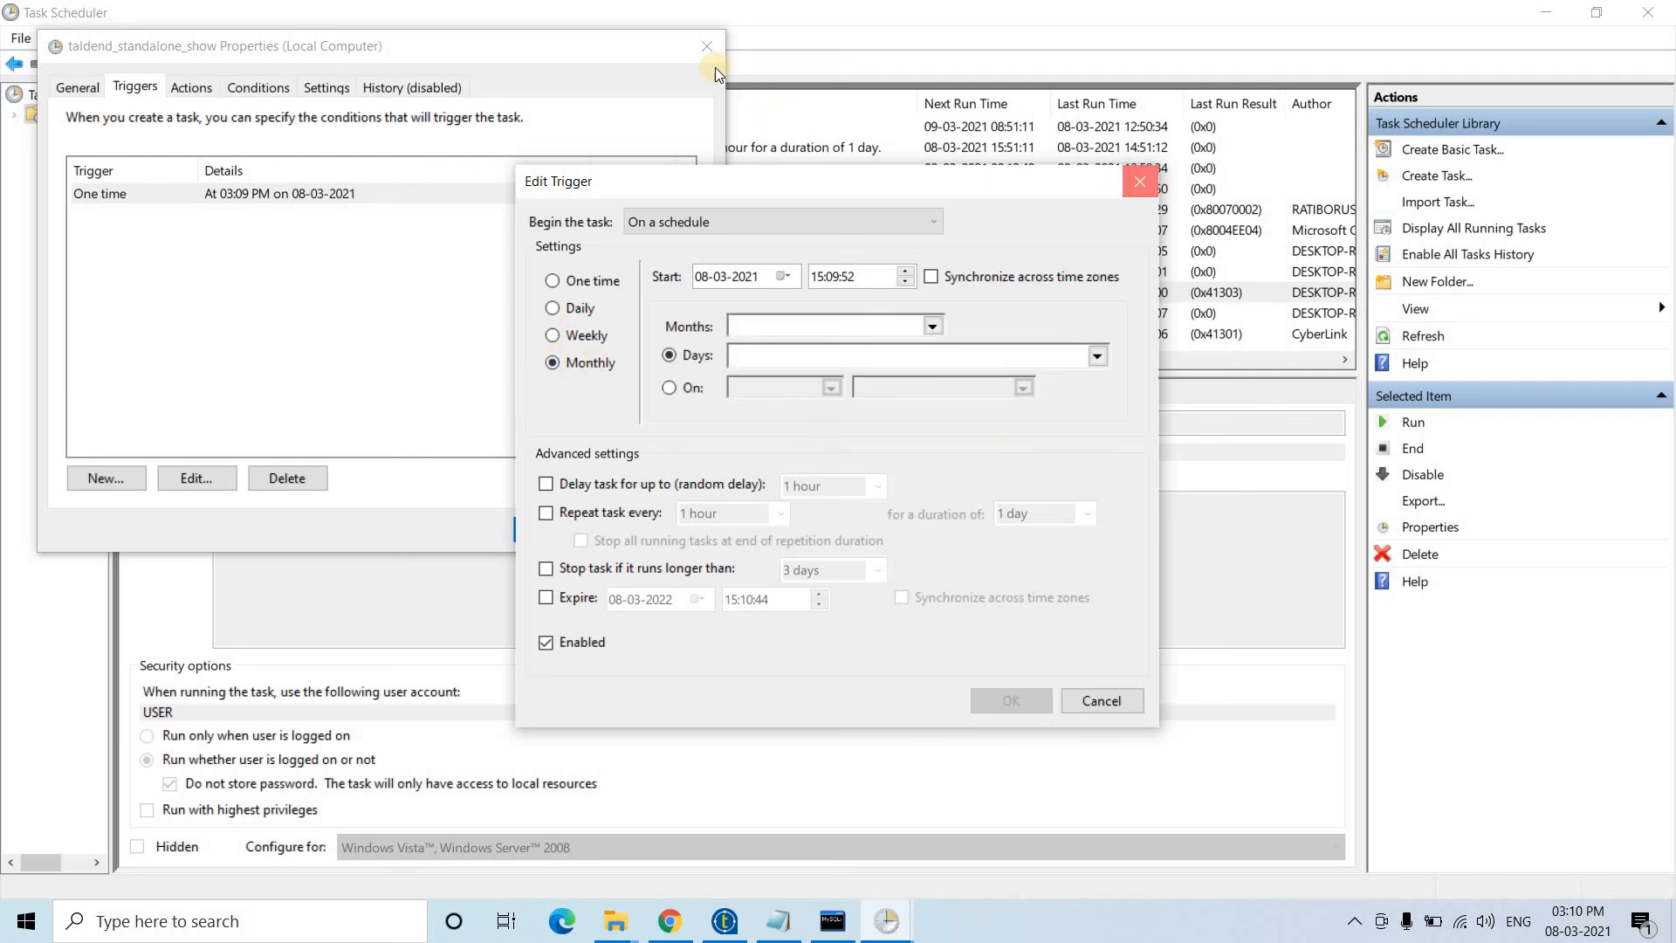
{"action": "key", "text": "Escape"}
{"action": "left_click", "coordinate": [705, 45]}
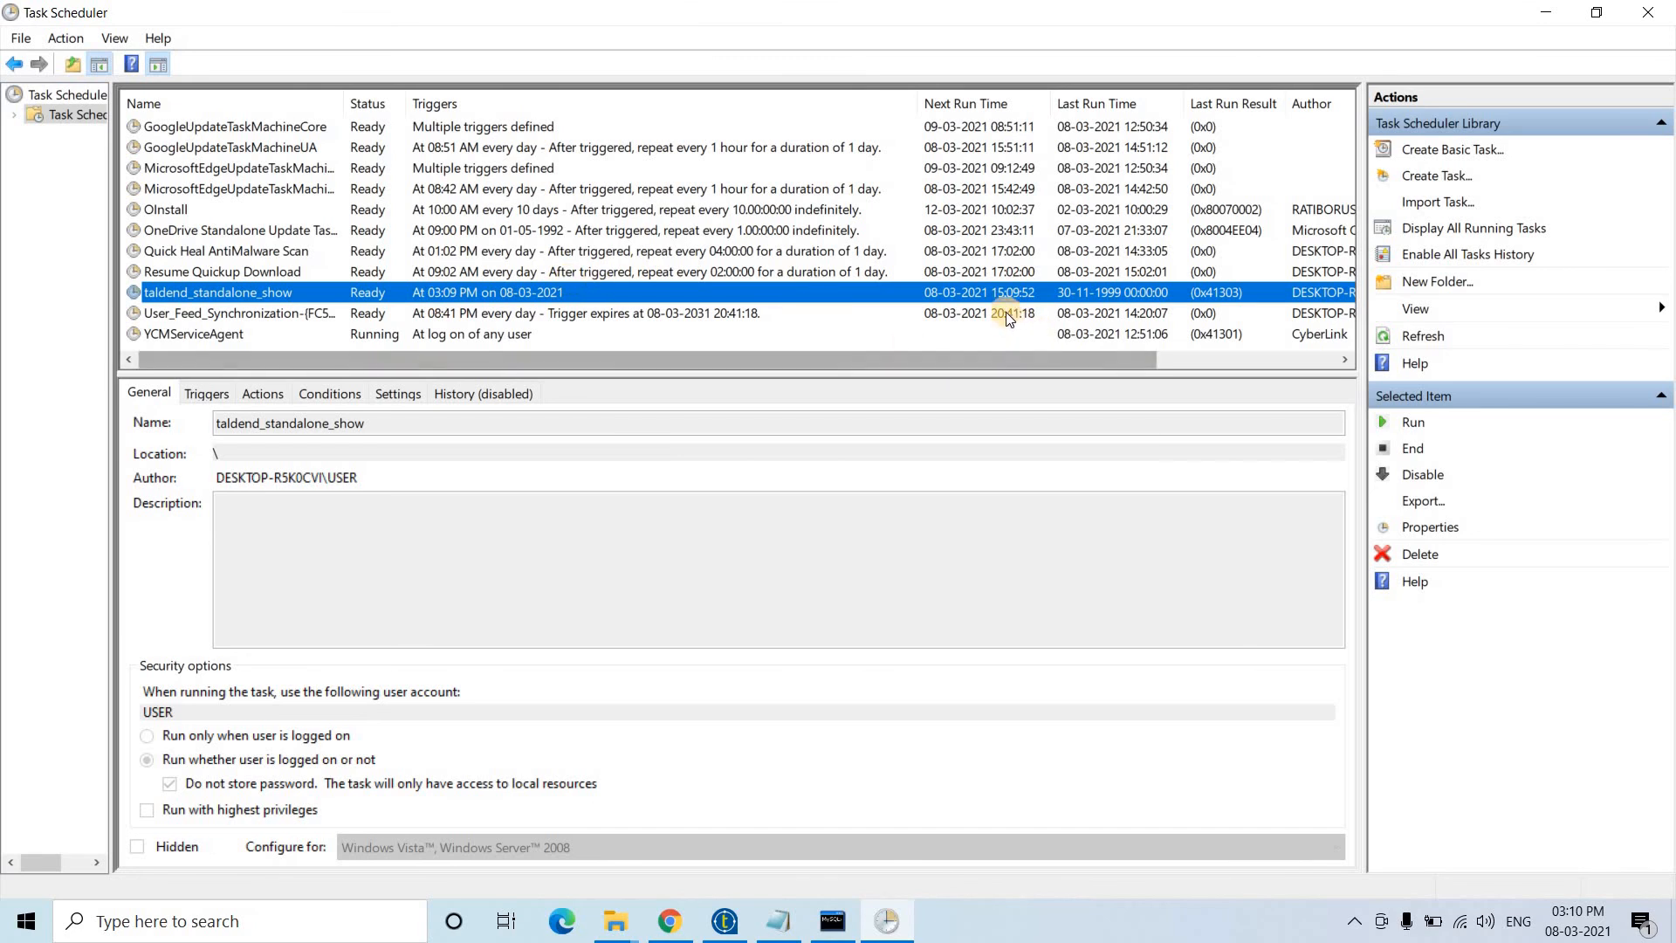
- Delete the taldend_standalone_show task and close Task Scheduler
{"action": "left_click", "coordinate": [1420, 554]}
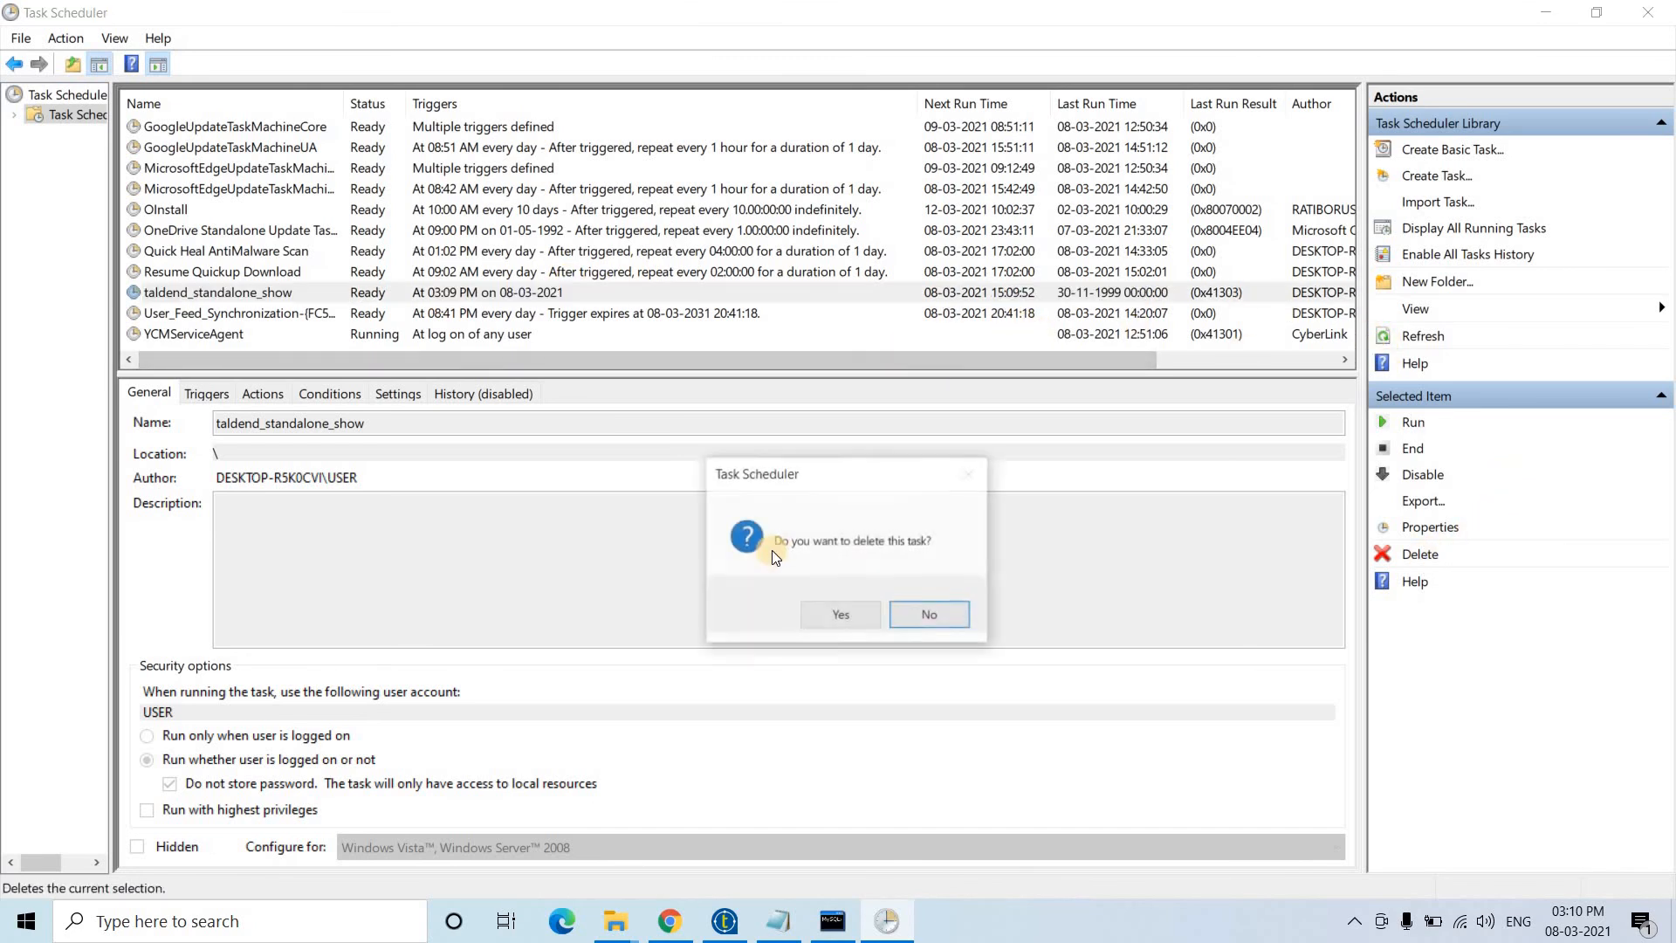
{"action": "left_click", "coordinate": [826, 613]}
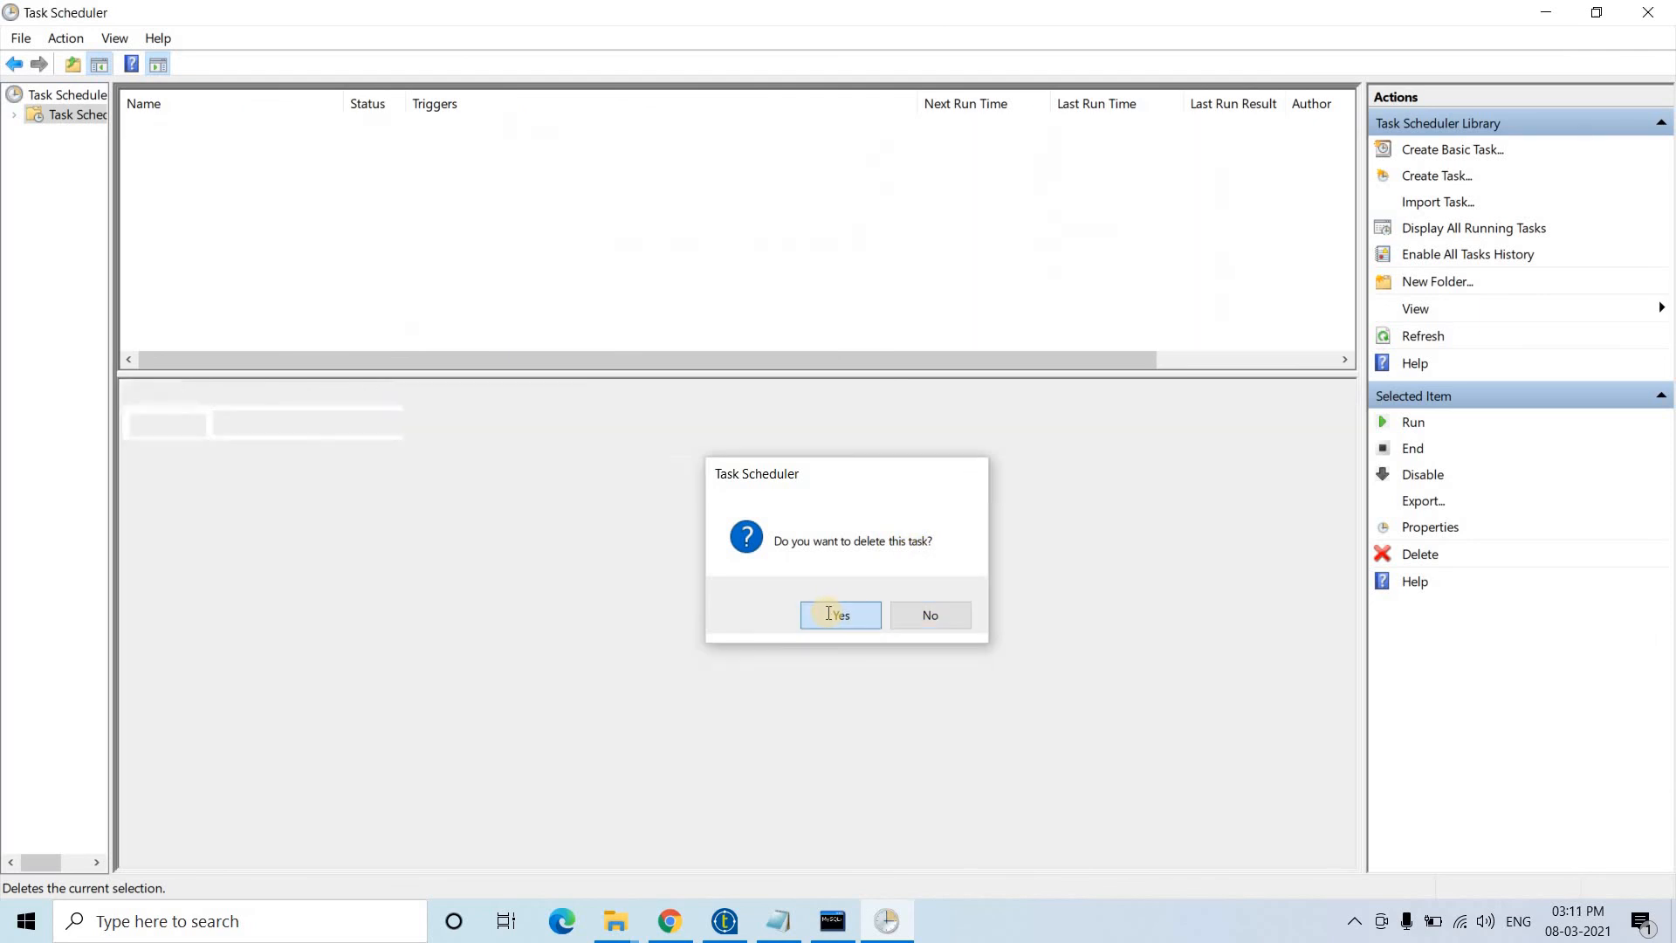
{"action": "left_click", "coordinate": [1648, 12]}
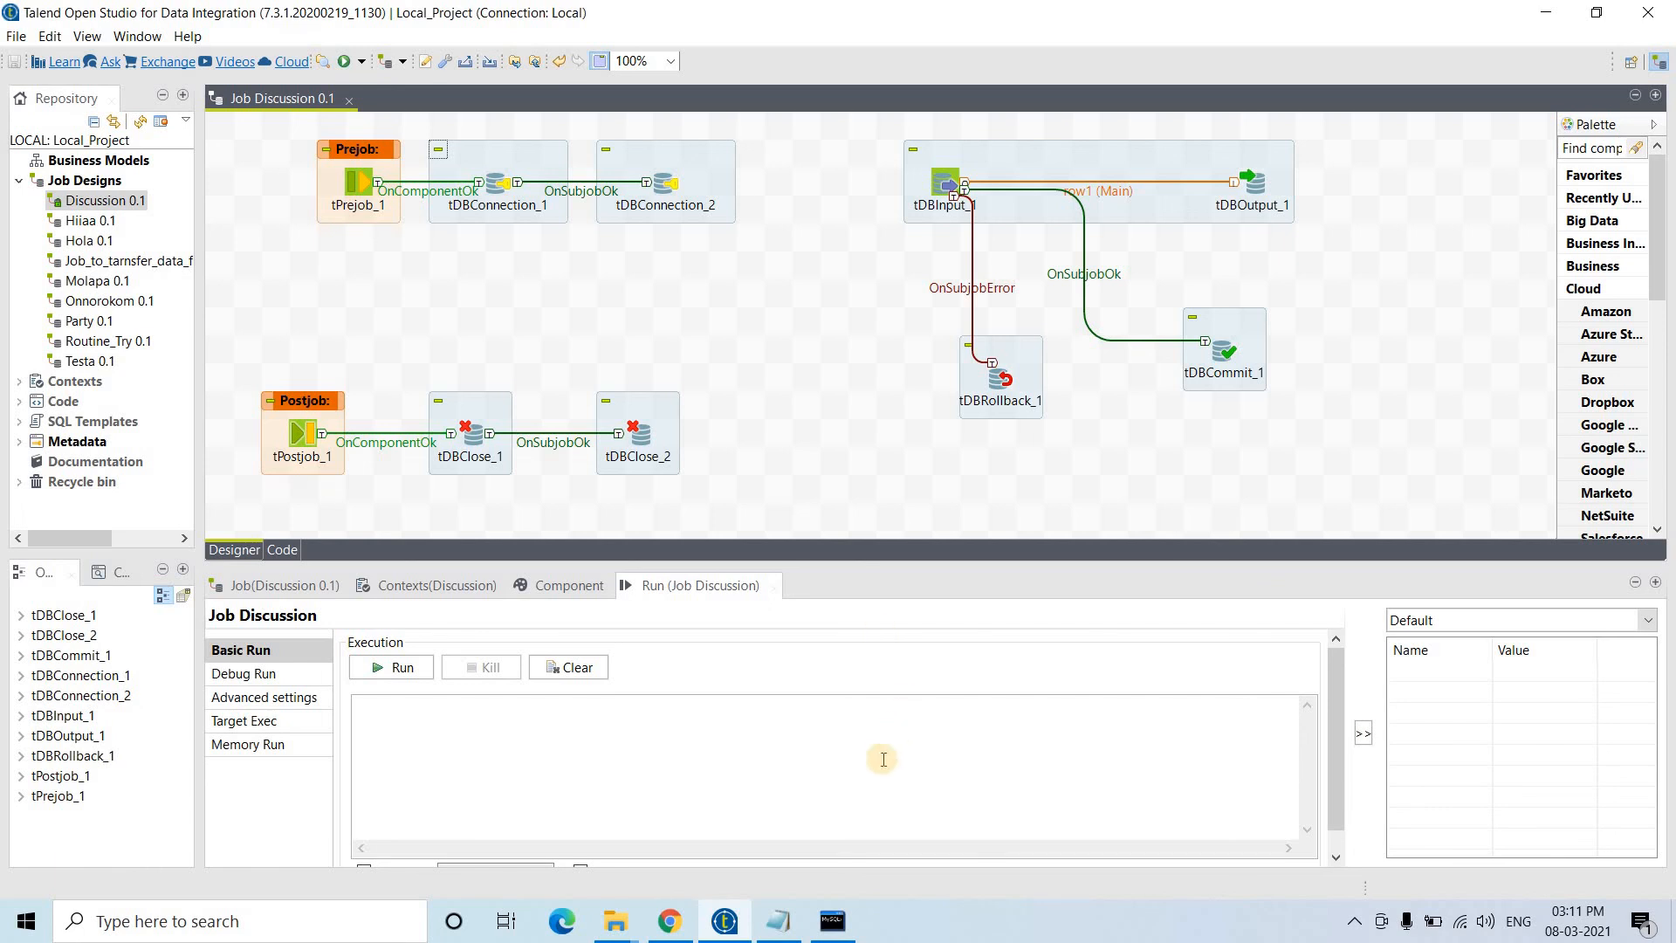
- Bring the File Explorer window showing the Discussion build folder to the front
{"action": "left_click", "coordinate": [615, 921]}
{"action": "left_click", "coordinate": [677, 834]}
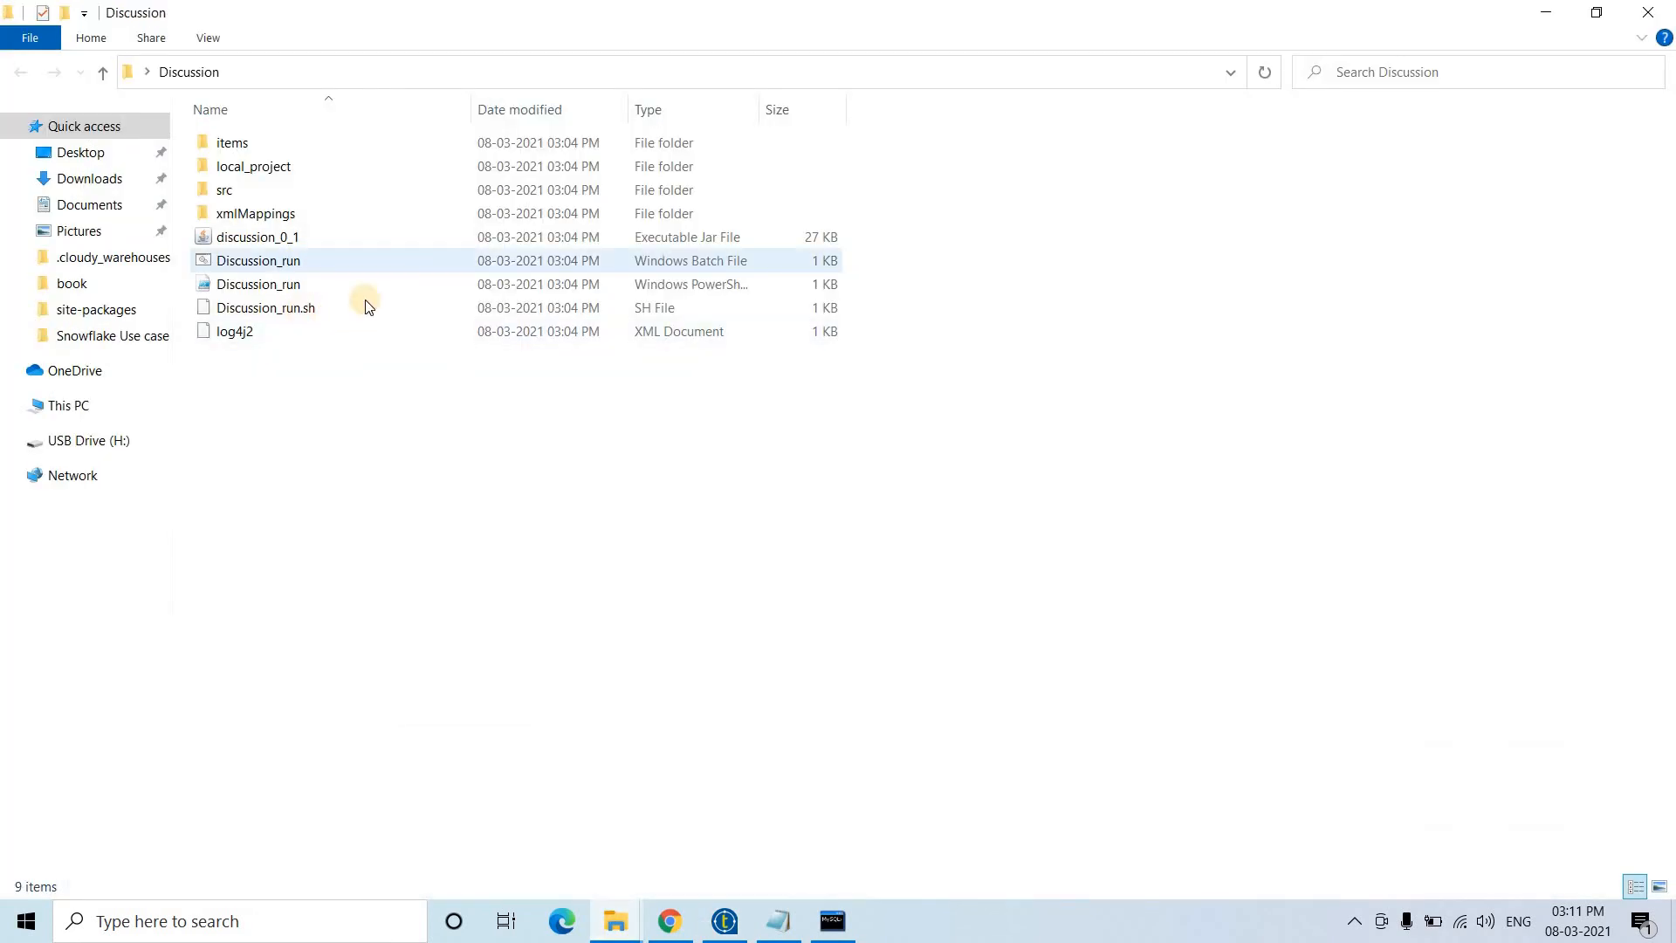